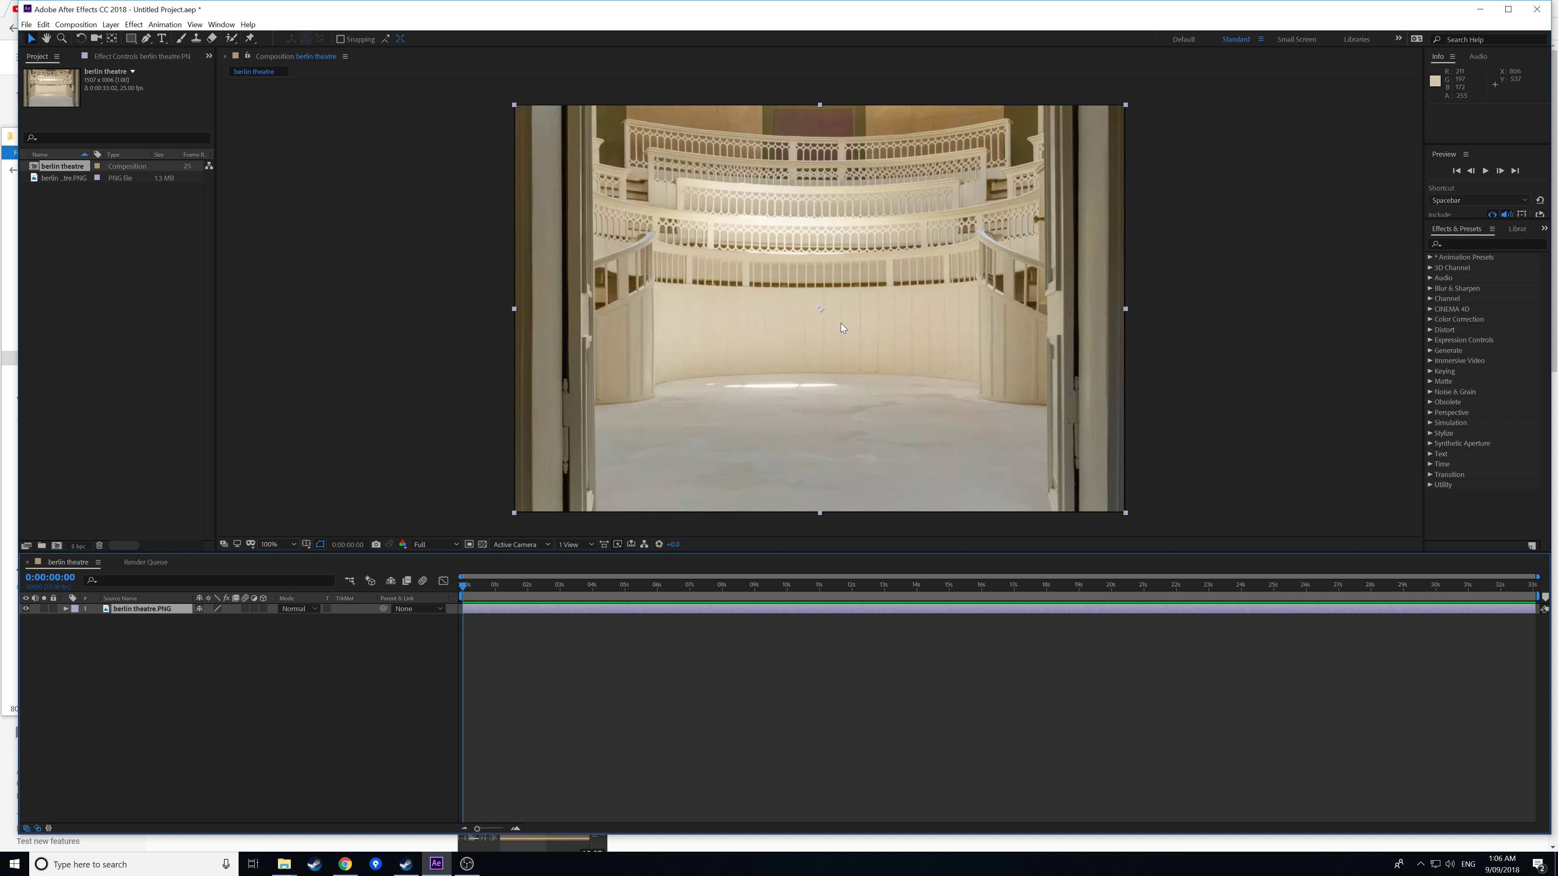
{"action": "left_click", "coordinate": [296, 652]}
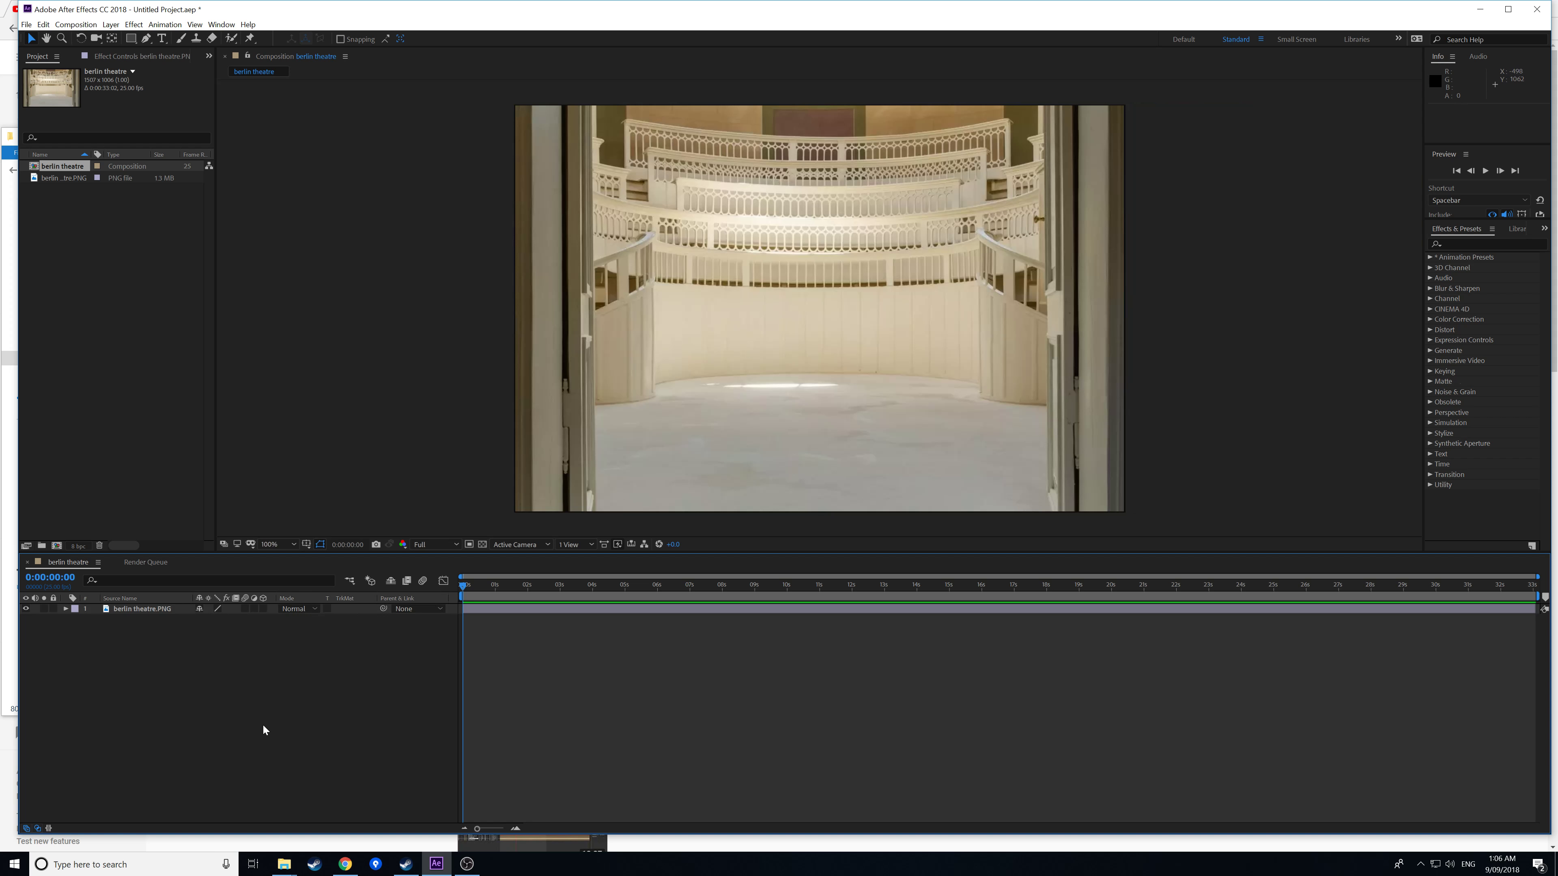
{"action": "right_click", "coordinate": [335, 719]}
{"action": "mouse_move", "coordinate": [365, 722]}
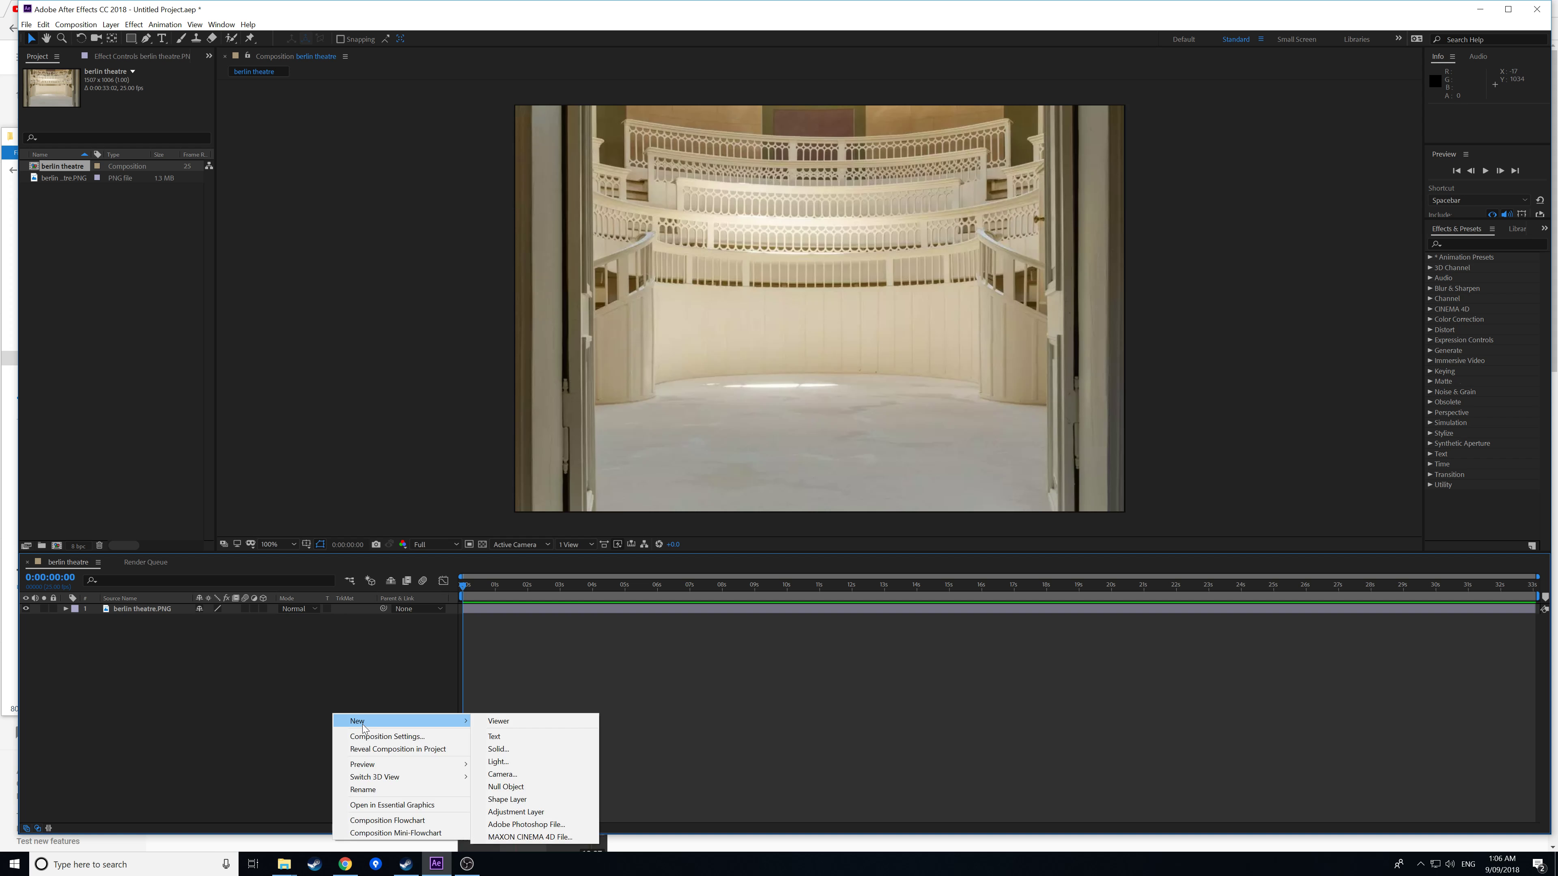
{"action": "left_click", "coordinate": [519, 751]}
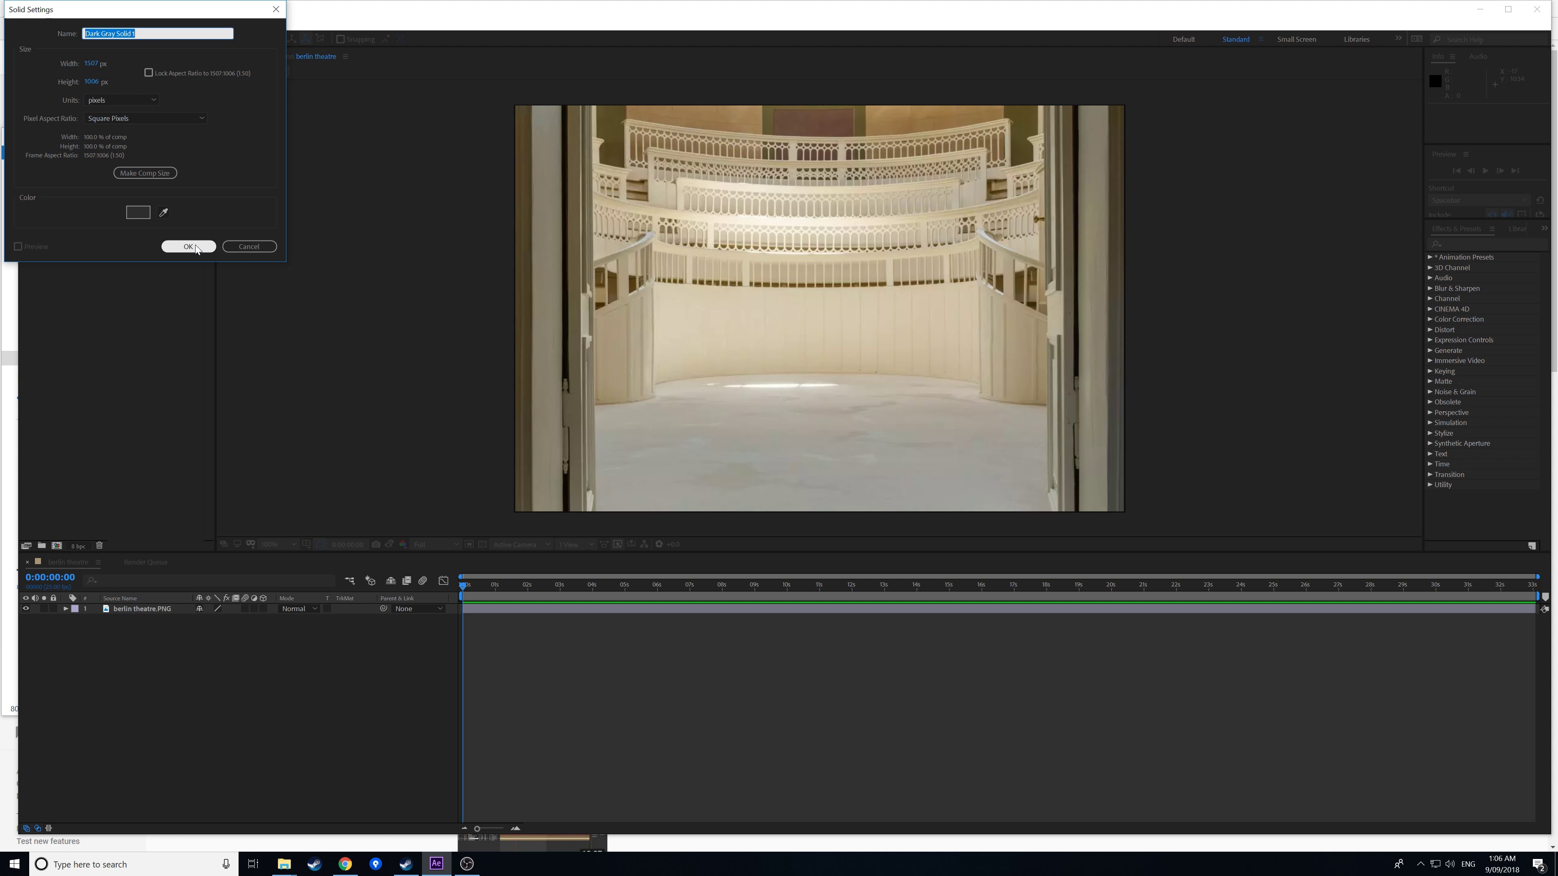
{"action": "left_click", "coordinate": [250, 248]}
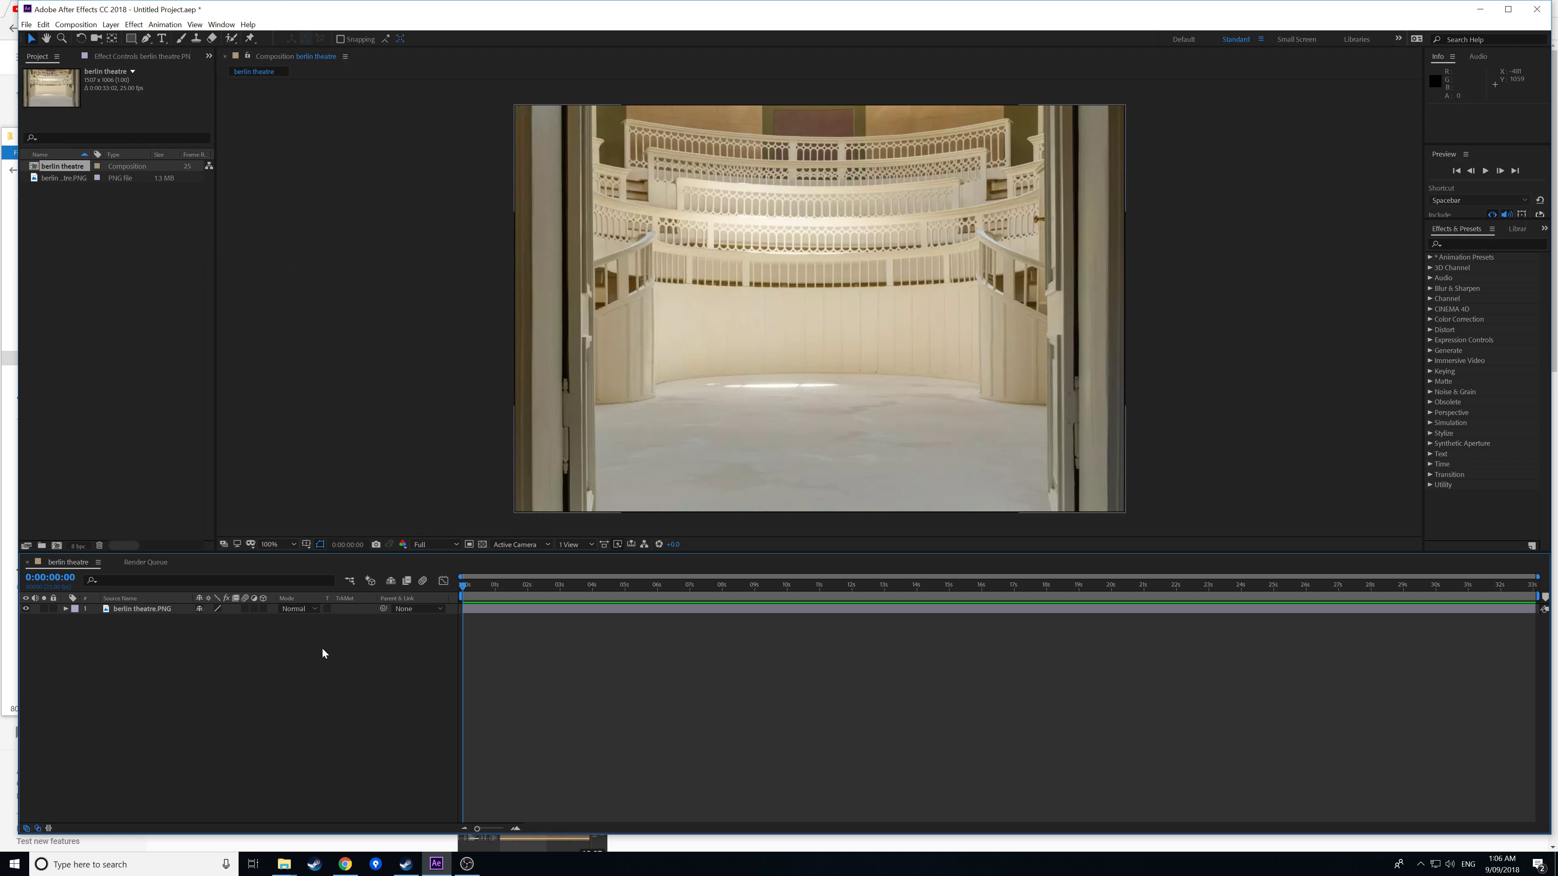
- Create a composition-sized dark gray solid and scale it about its centre to about 73% by 96%, filling the doorway opening
{"action": "right_click", "coordinate": [323, 680]}
{"action": "mouse_move", "coordinate": [348, 691]}
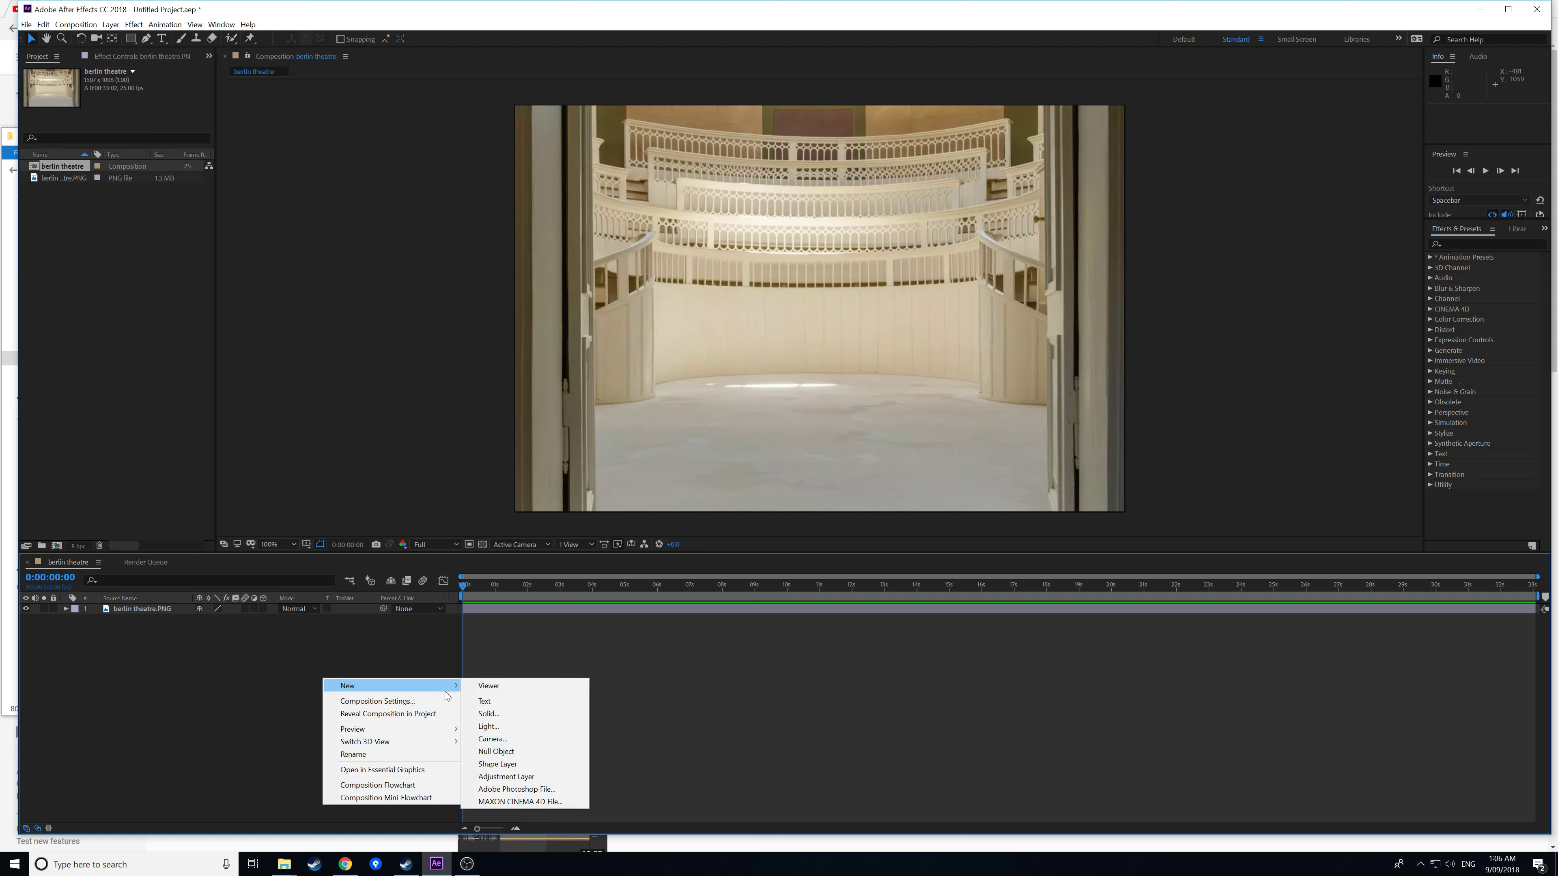
{"action": "left_click", "coordinate": [490, 712]}
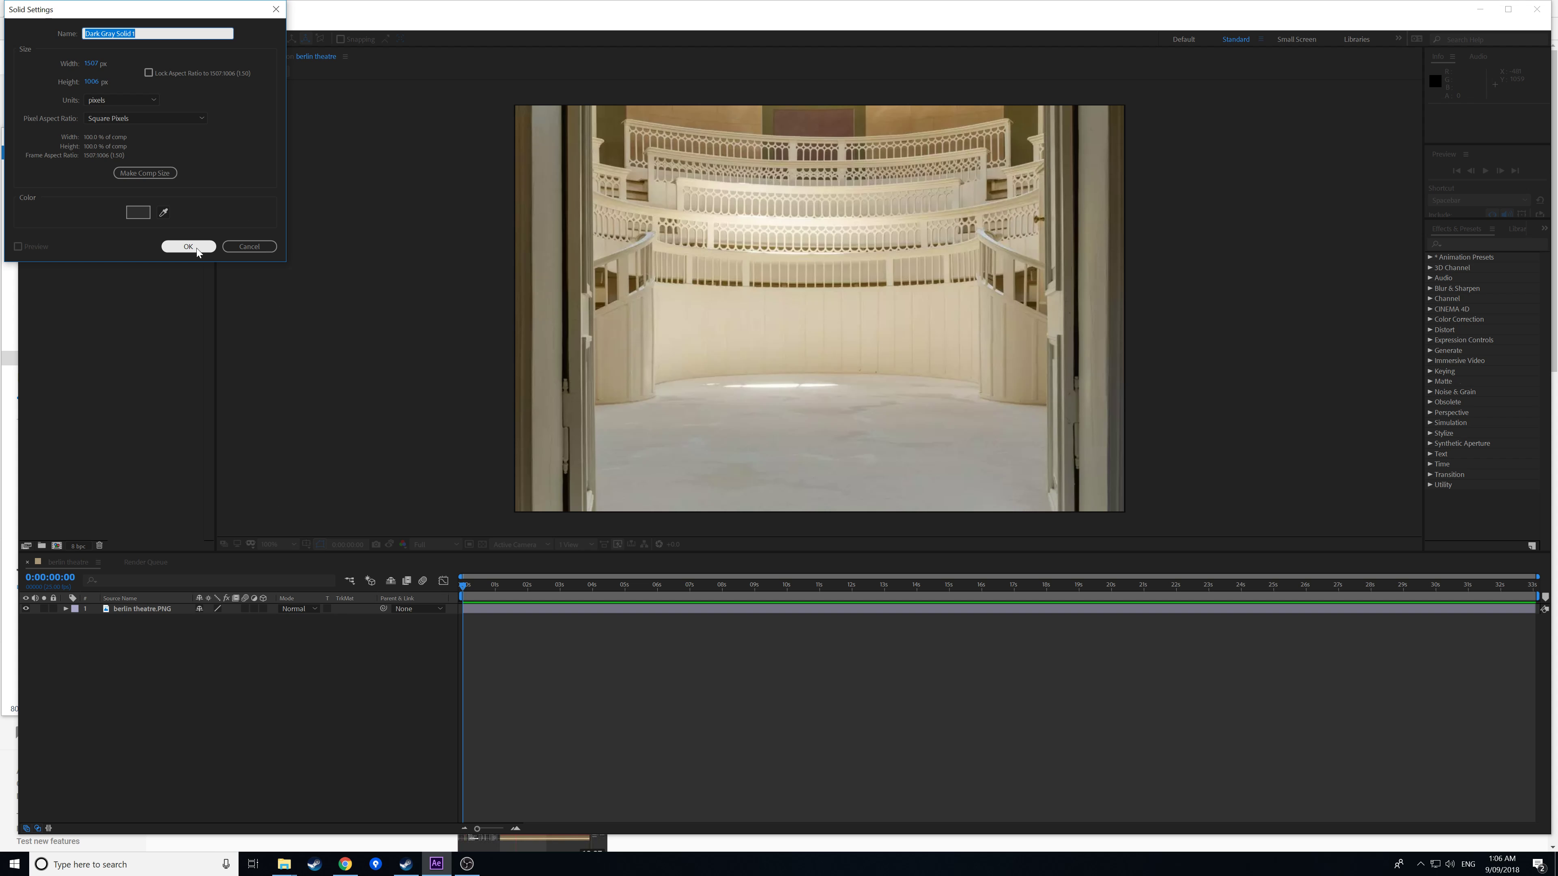
{"action": "left_click", "coordinate": [189, 248]}
{"action": "left_click_drag", "start_coordinate": [1122, 106], "coordinate": [972, 172], "text": "ctrl"}
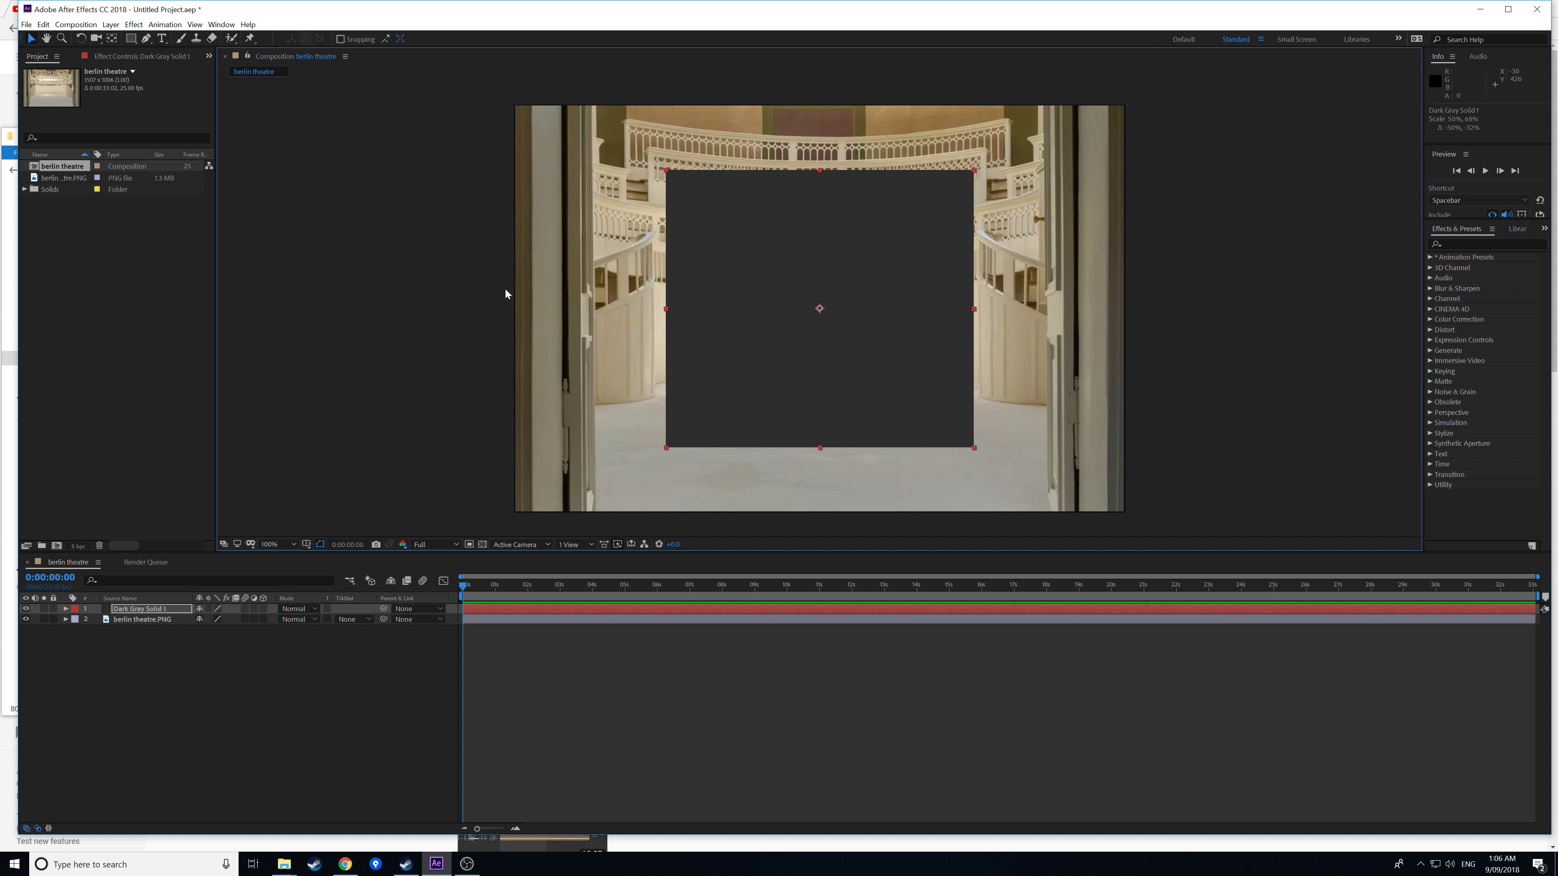
{"action": "left_click_drag", "start_coordinate": [976, 177], "coordinate": [1046, 113], "text": "ctrl"}
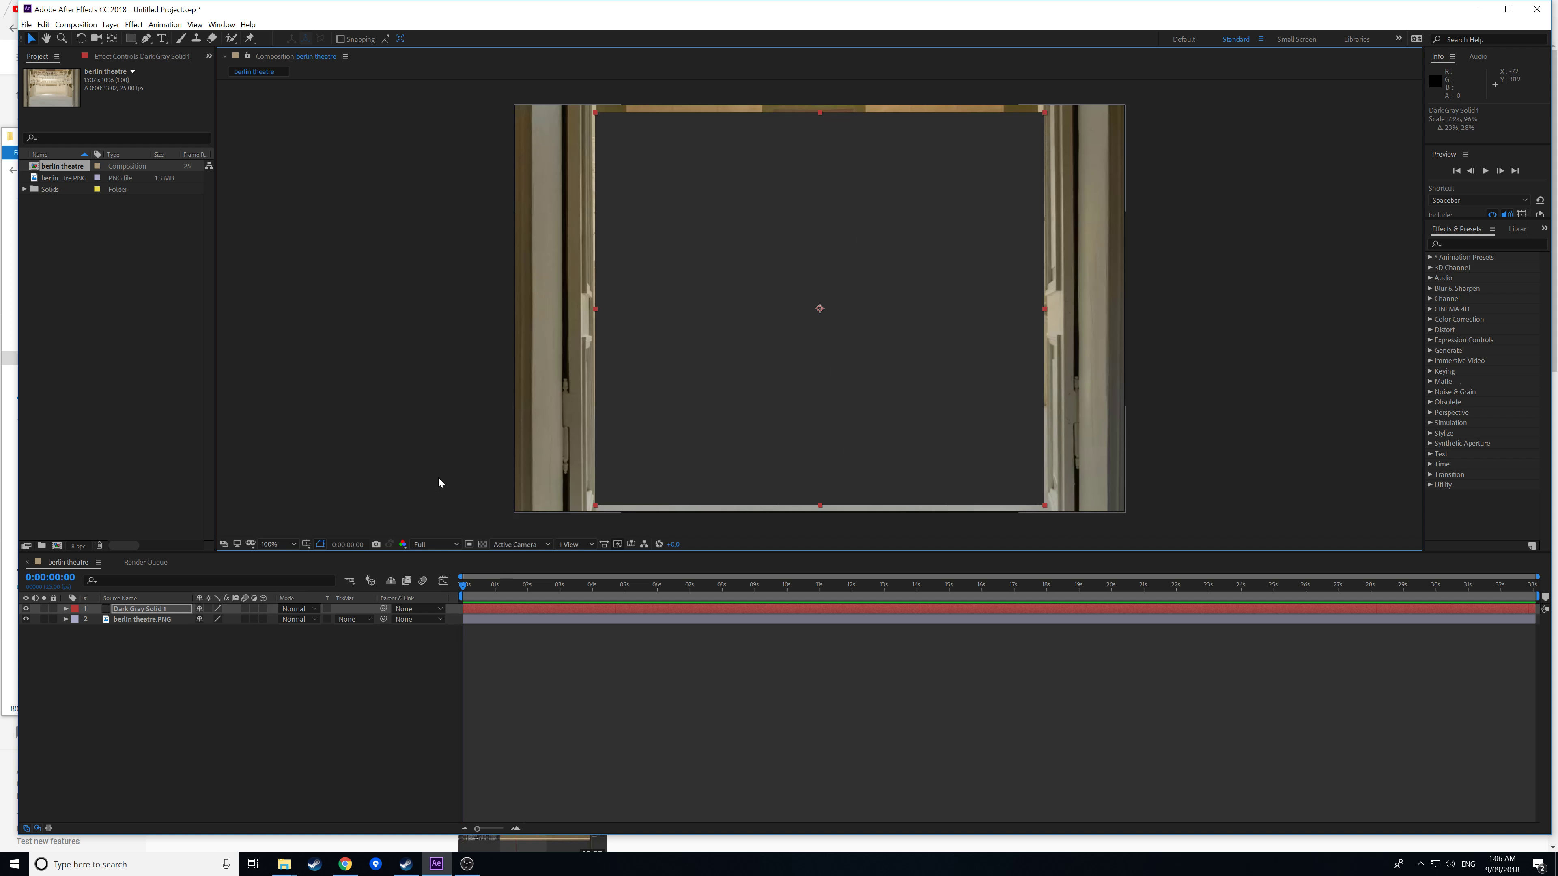
- Make the first solid a 3D layer and push it back in depth to a Z position of about 6464
{"action": "left_click", "coordinate": [263, 608]}
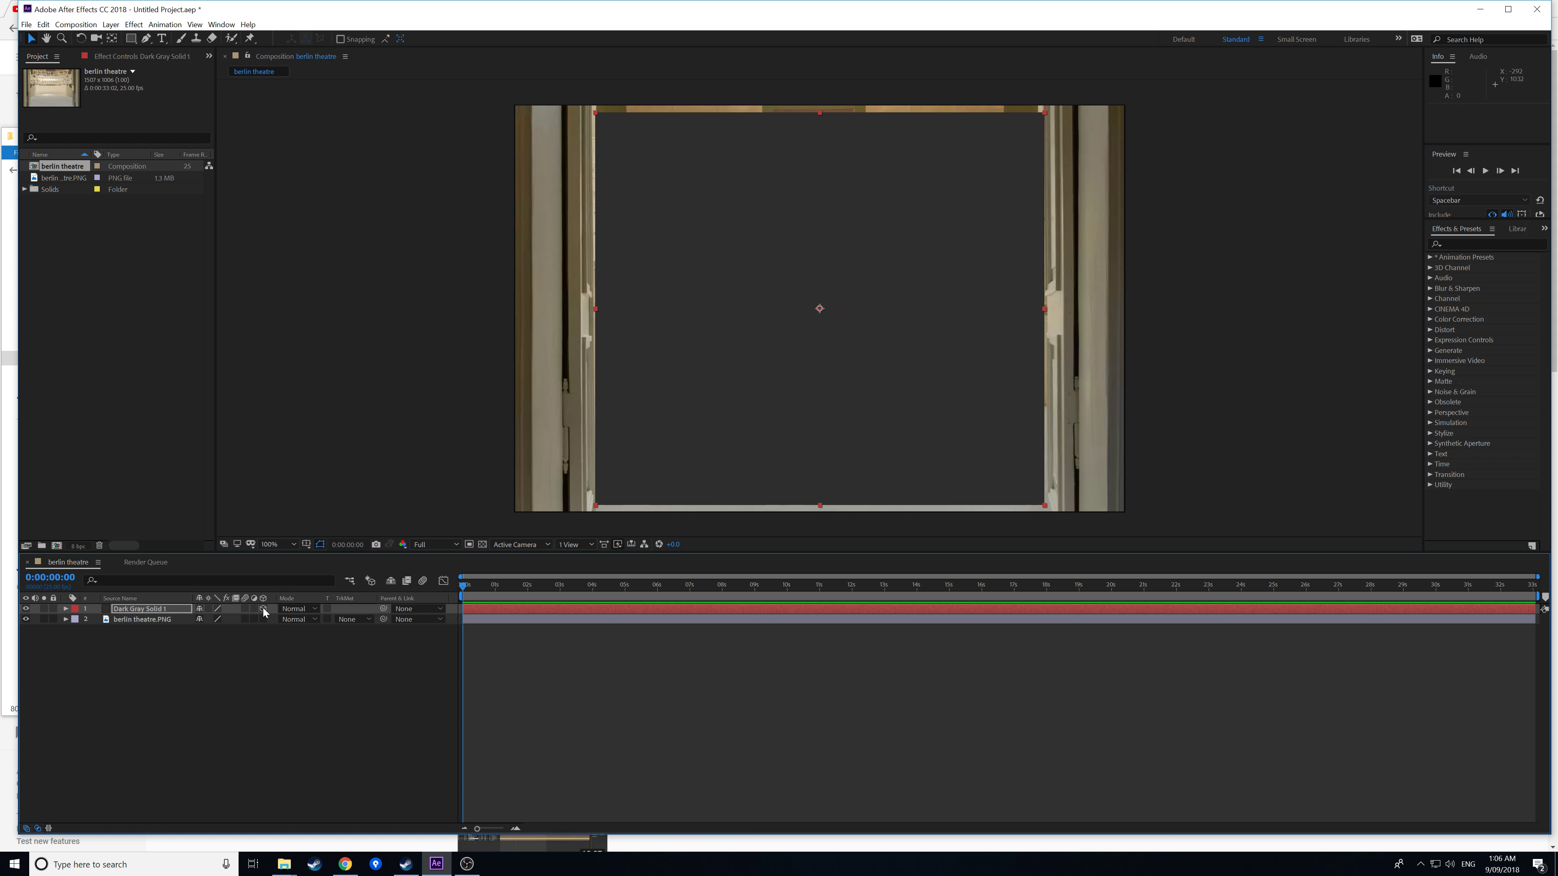
{"action": "left_click", "coordinate": [66, 609]}
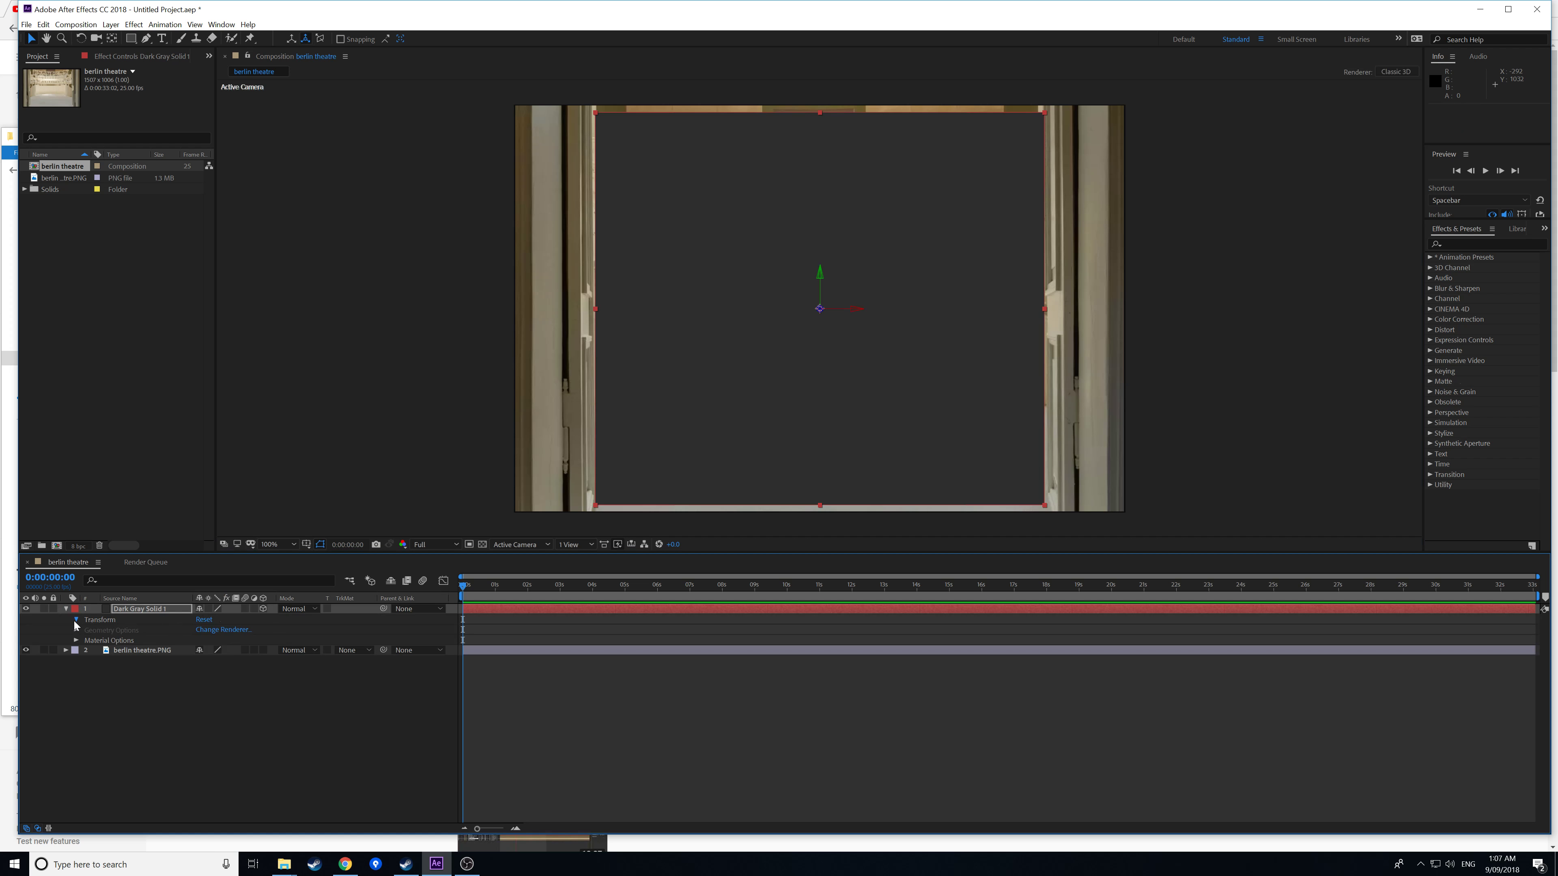
{"action": "left_click", "coordinate": [76, 621]}
{"action": "left_click_drag", "start_coordinate": [236, 641], "coordinate": [1554, 610]}
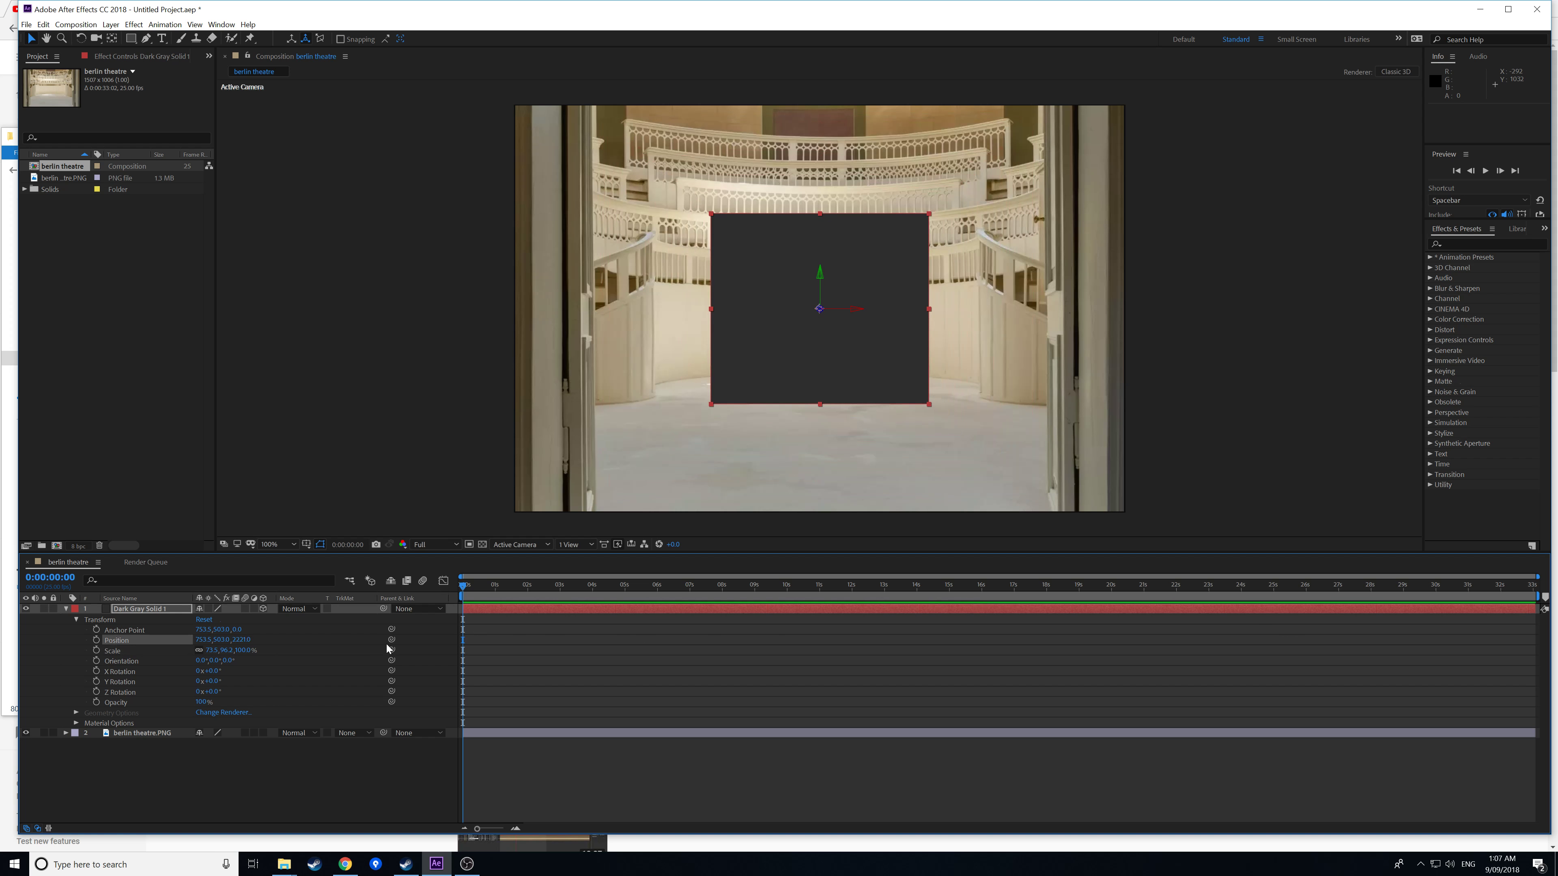
{"action": "left_click_drag", "start_coordinate": [238, 640], "coordinate": [1557, 629]}
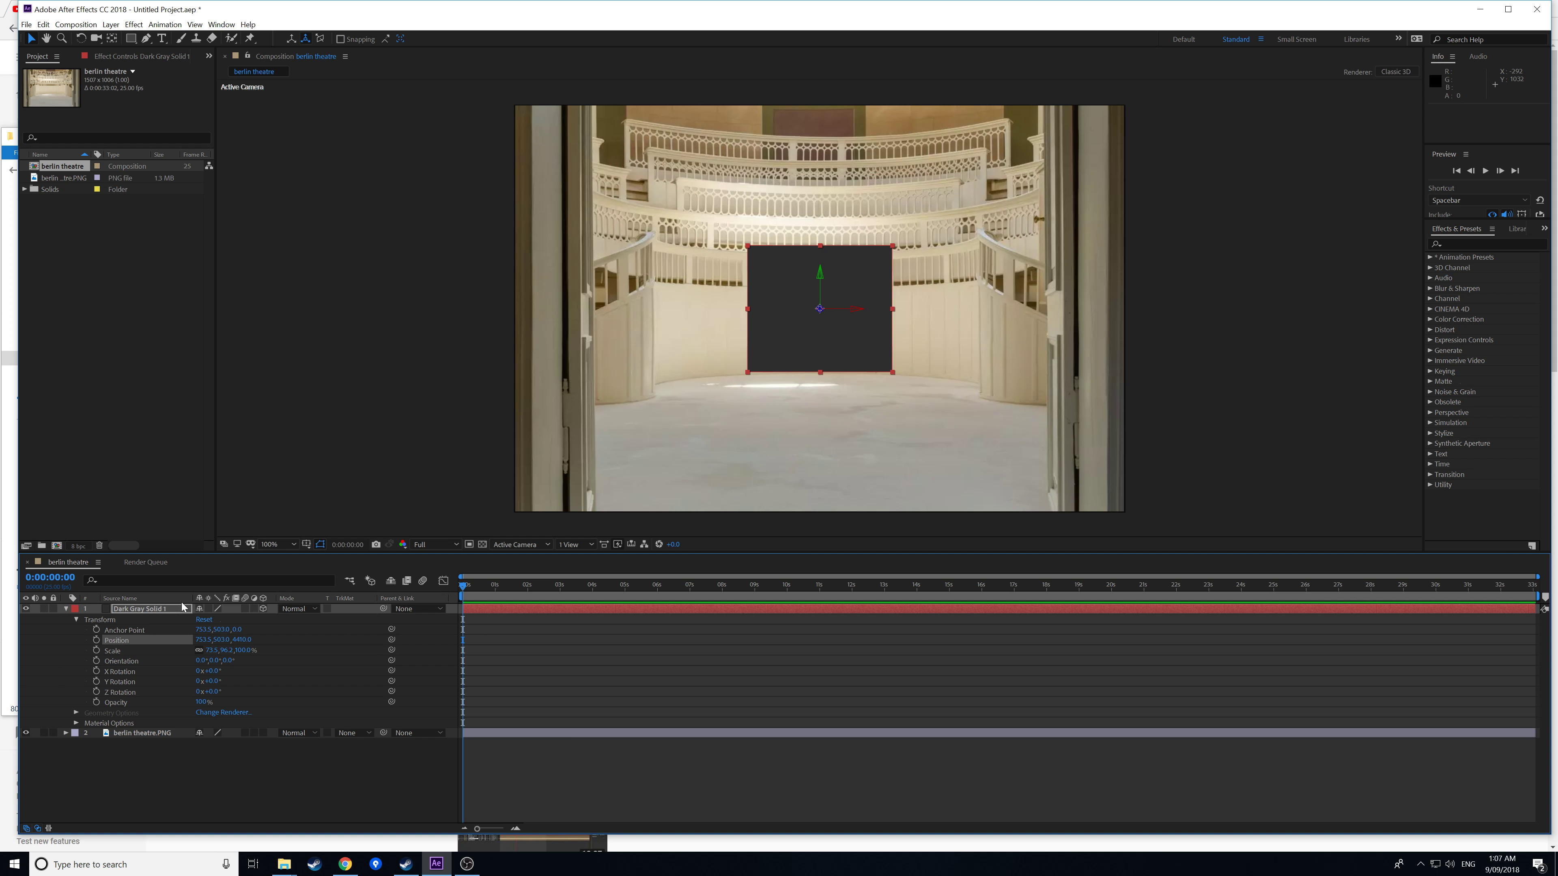
{"action": "left_click_drag", "start_coordinate": [239, 641], "coordinate": [1410, 645]}
{"action": "left_click_drag", "start_coordinate": [1555, 711], "coordinate": [1557, 711]}
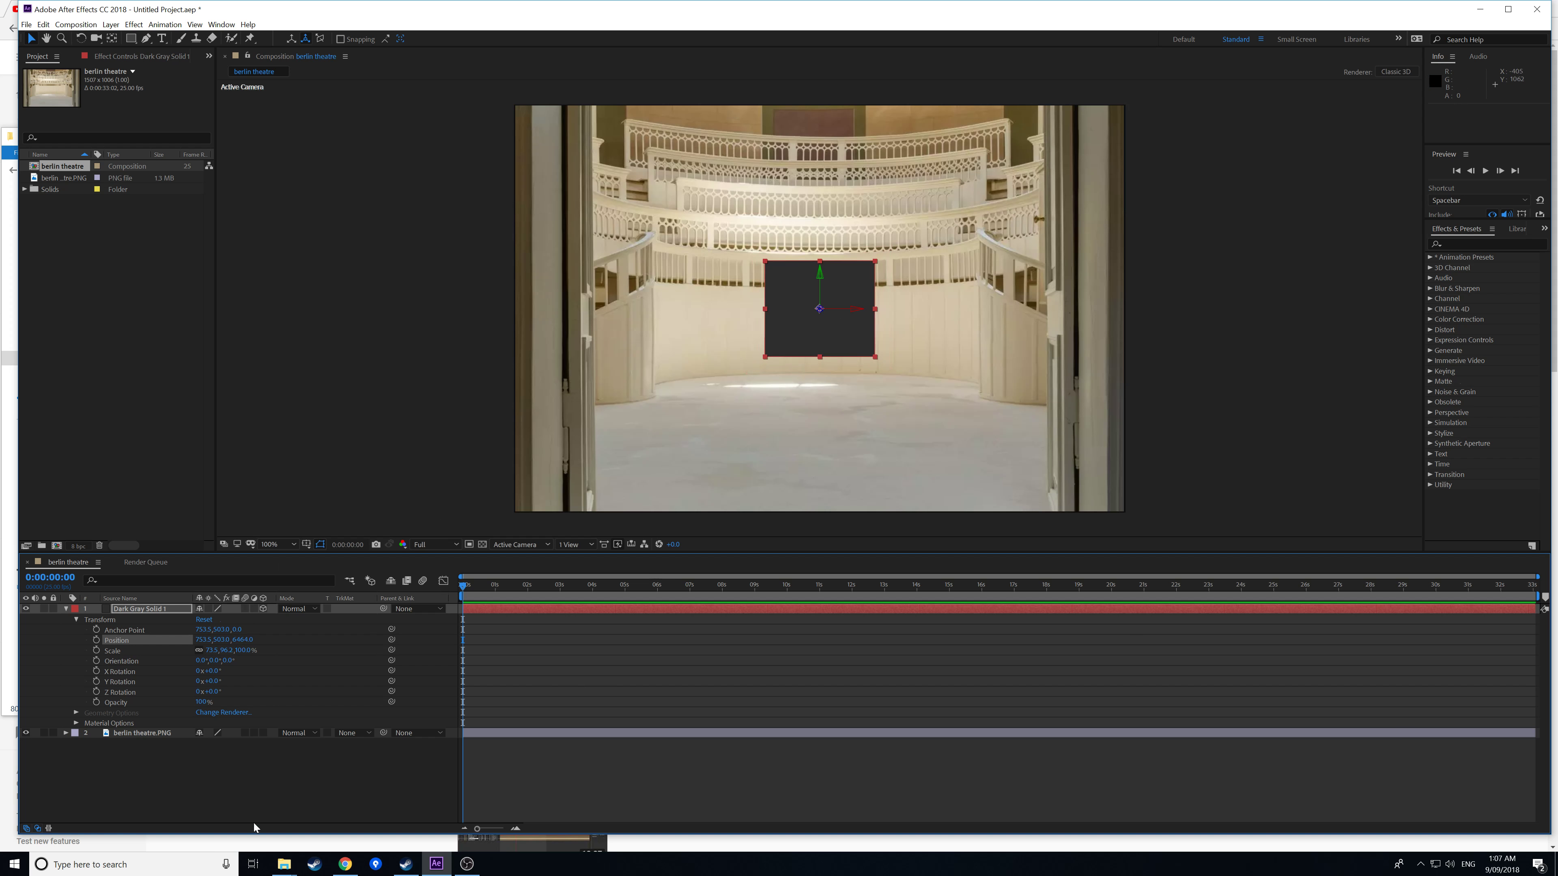
{"action": "left_click", "coordinate": [253, 776]}
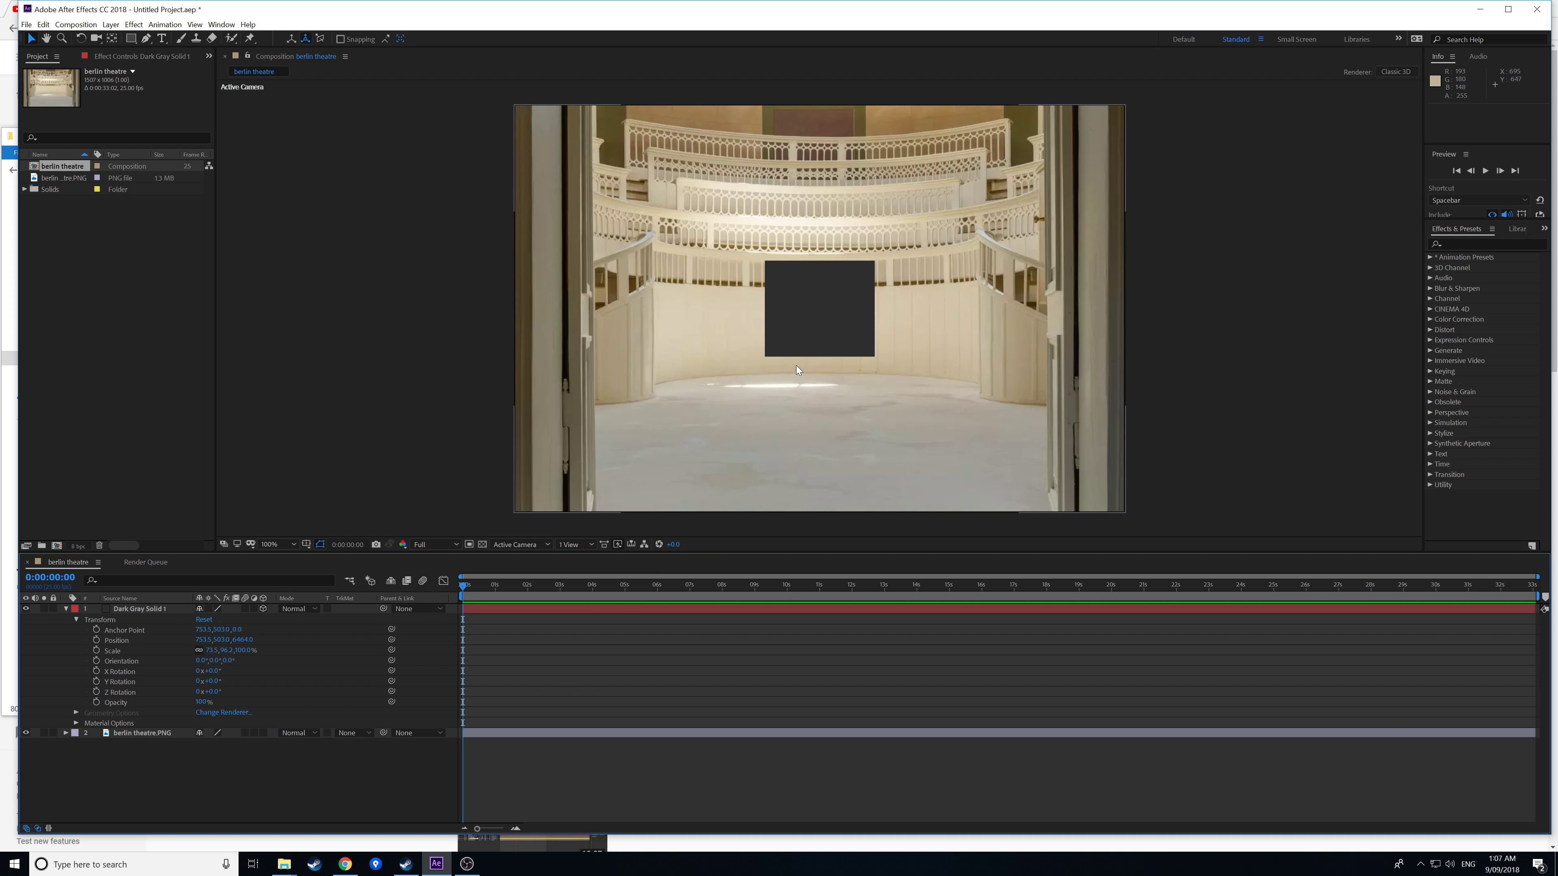
- Create a second composition-sized dark gray solid, make it a 3D layer and reveal its transform properties
{"action": "right_click", "coordinate": [259, 765]}
{"action": "mouse_move", "coordinate": [305, 653]}
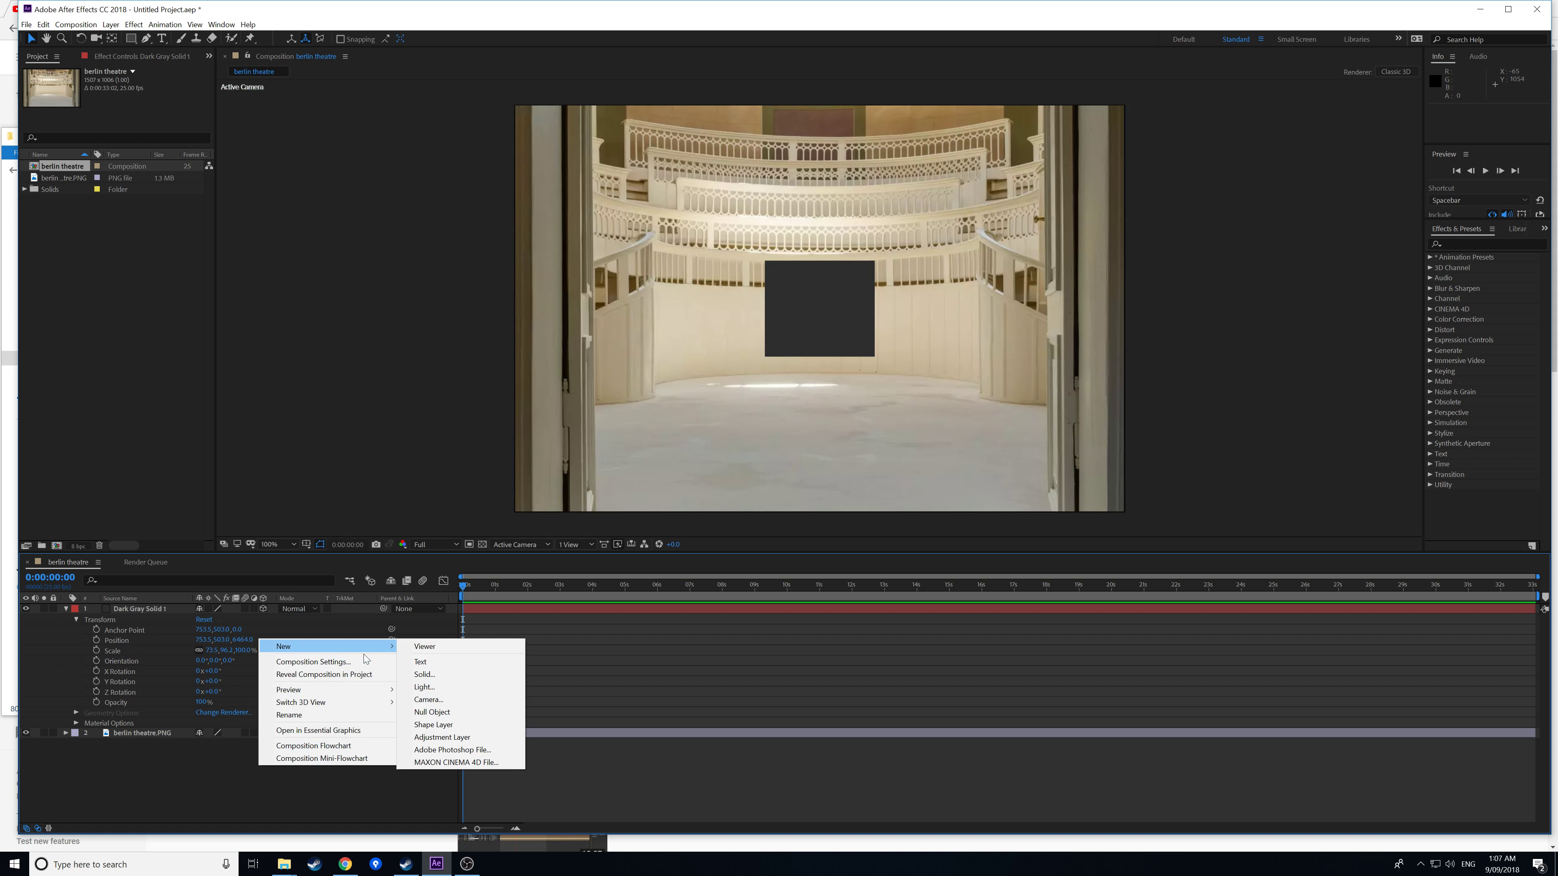
{"action": "left_click", "coordinate": [419, 675]}
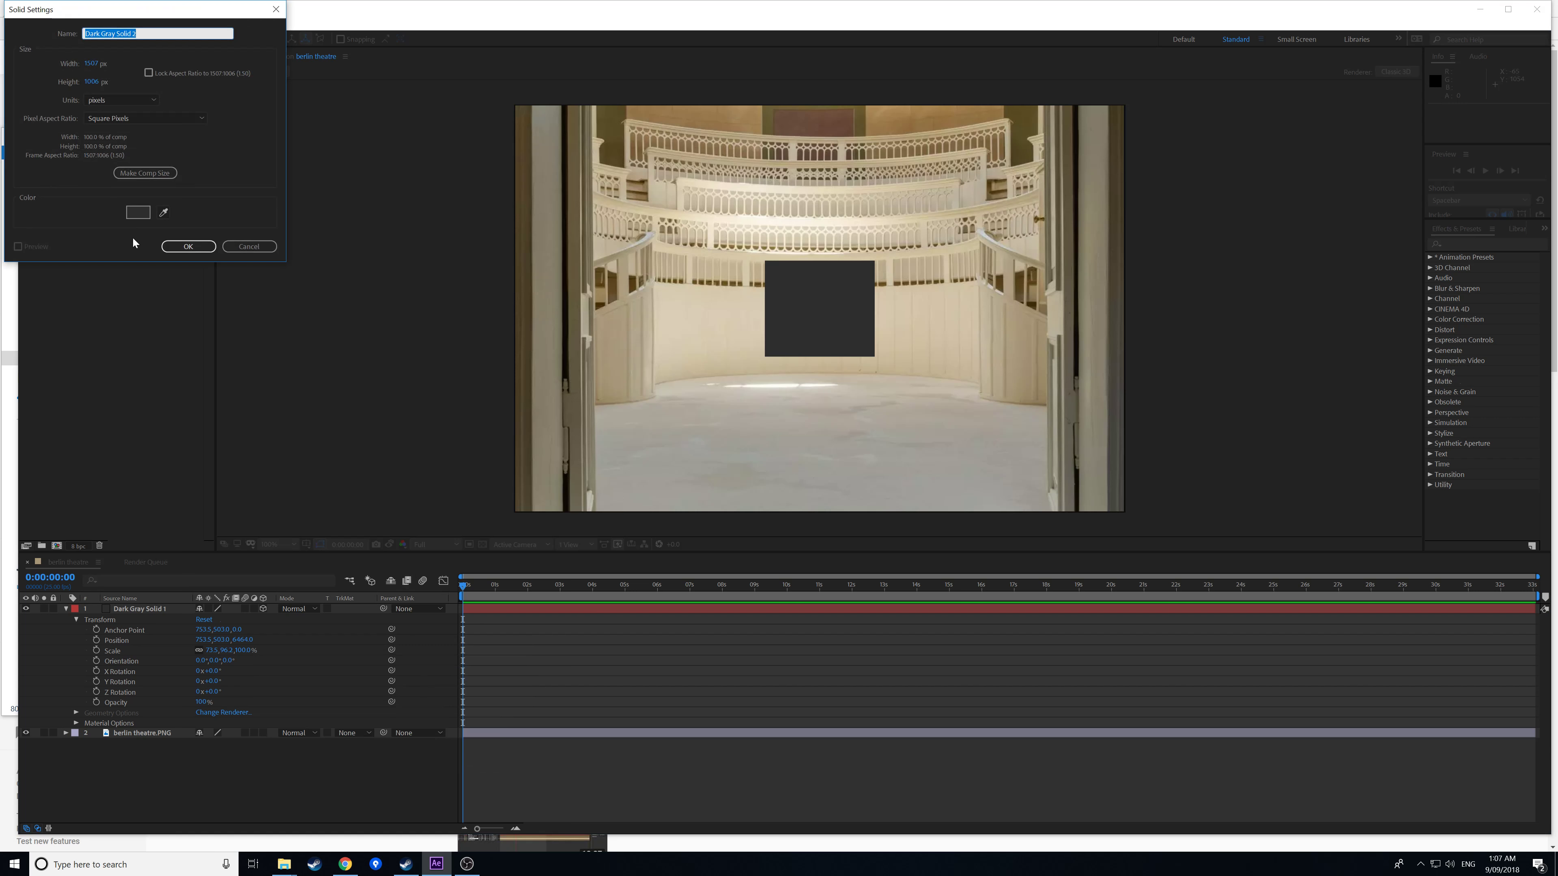
{"action": "left_click", "coordinate": [189, 246]}
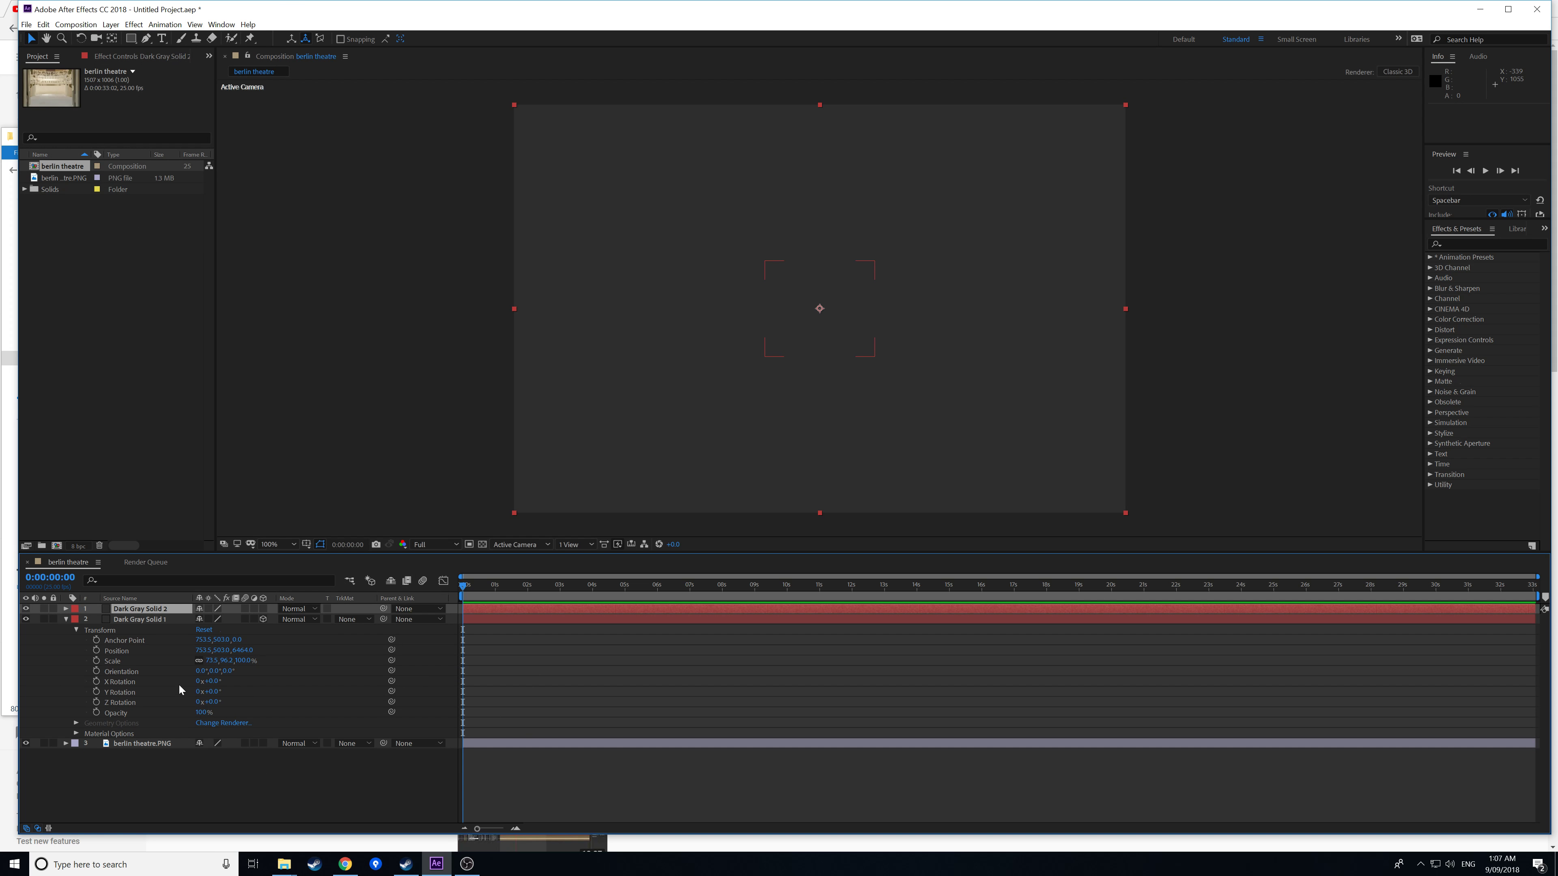
{"action": "left_click", "coordinate": [263, 609]}
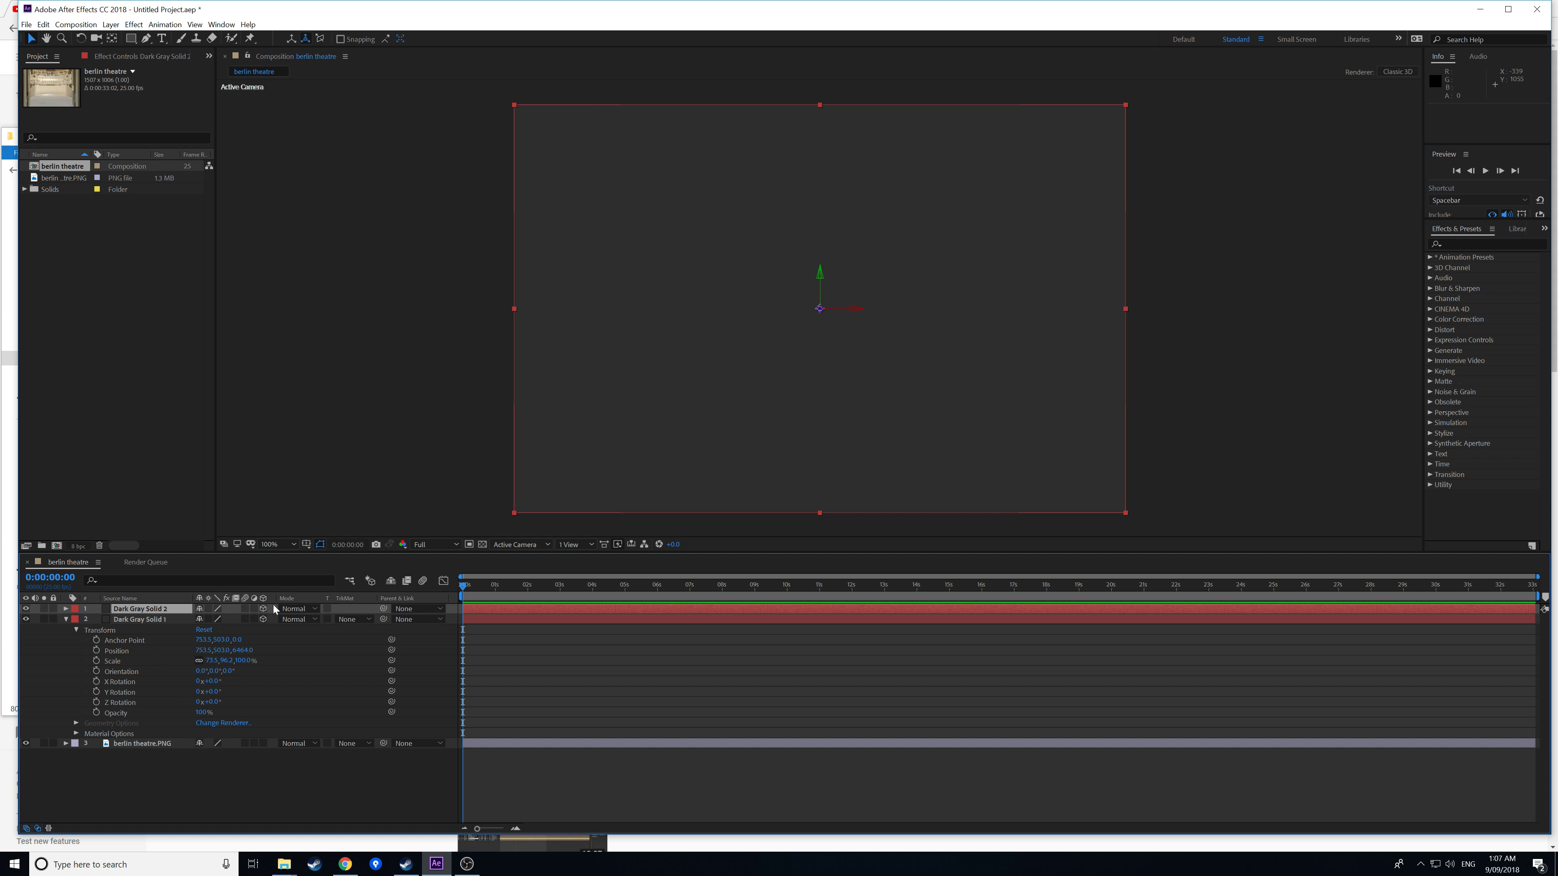
{"action": "left_click", "coordinate": [66, 609]}
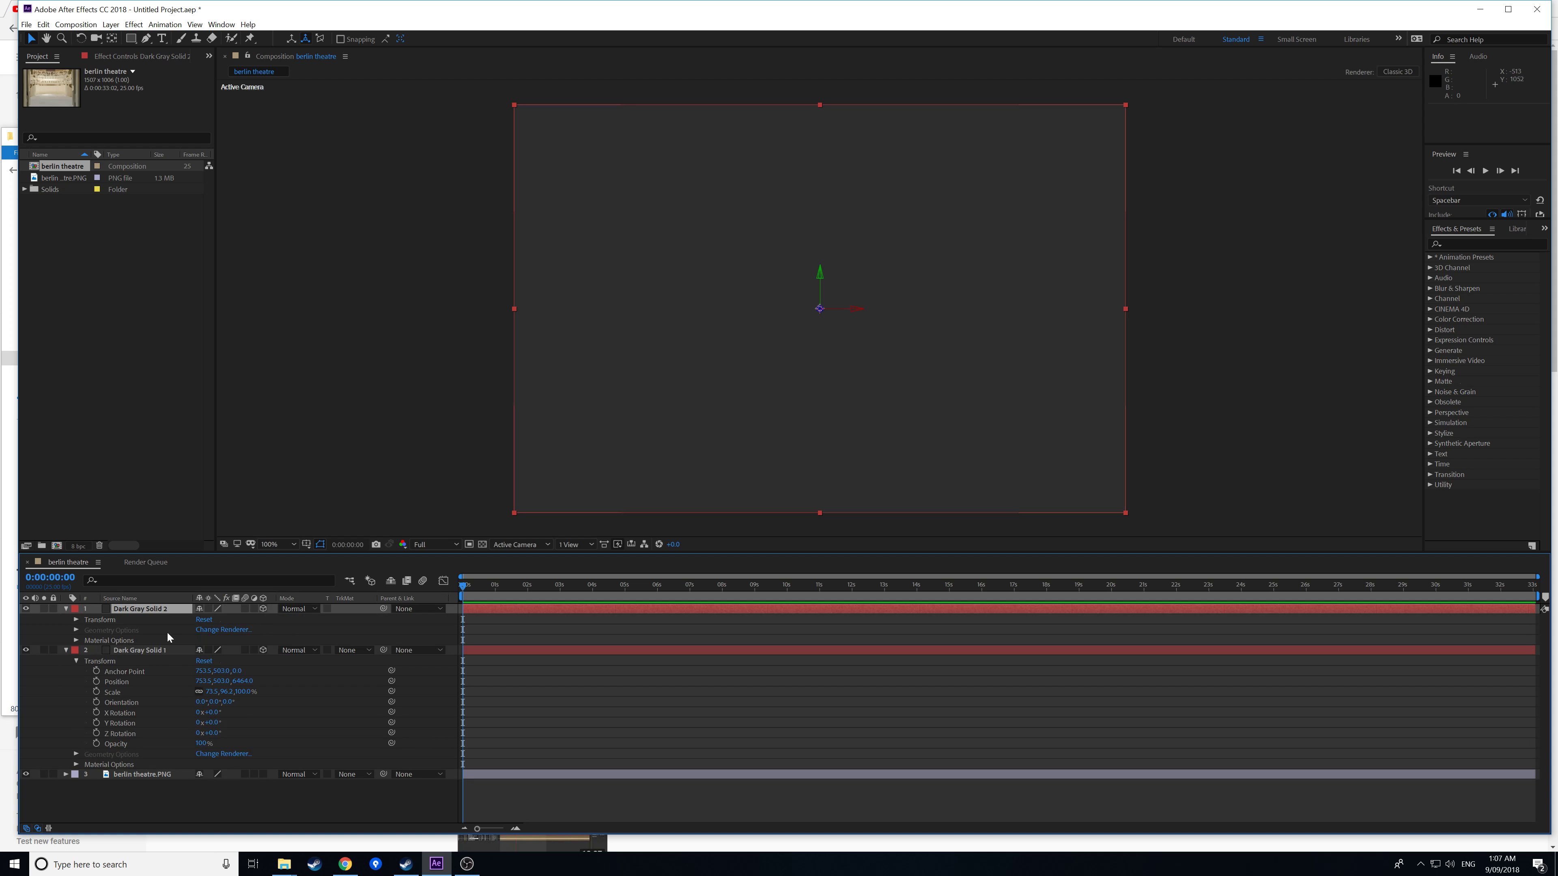
{"action": "left_click", "coordinate": [76, 620]}
{"action": "left_click", "coordinate": [212, 682]}
{"action": "type", "text": "90"}
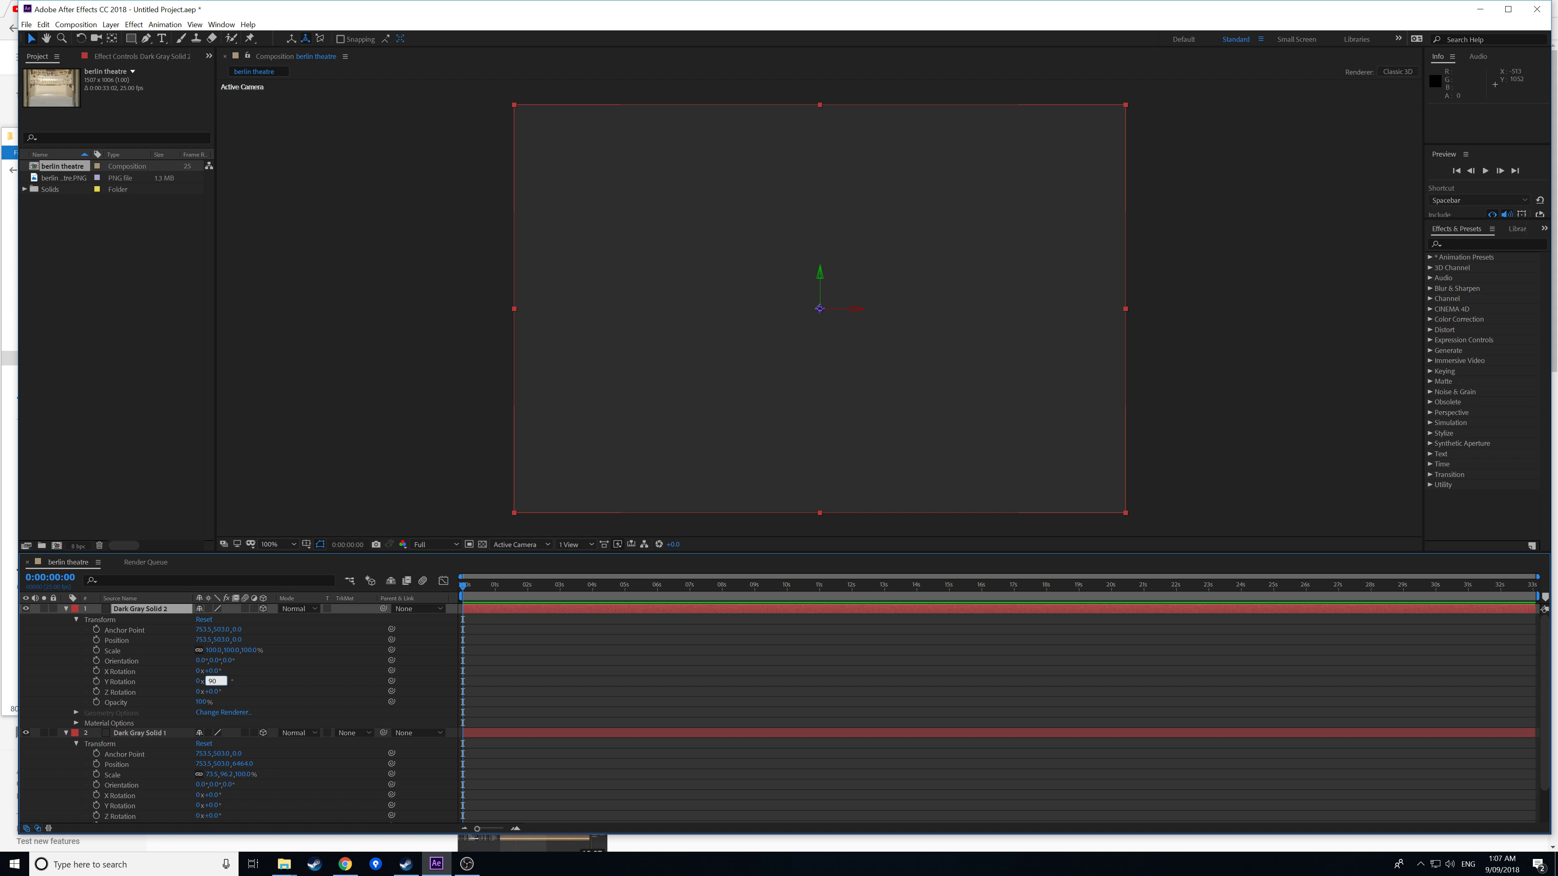
{"action": "key", "text": "Return"}
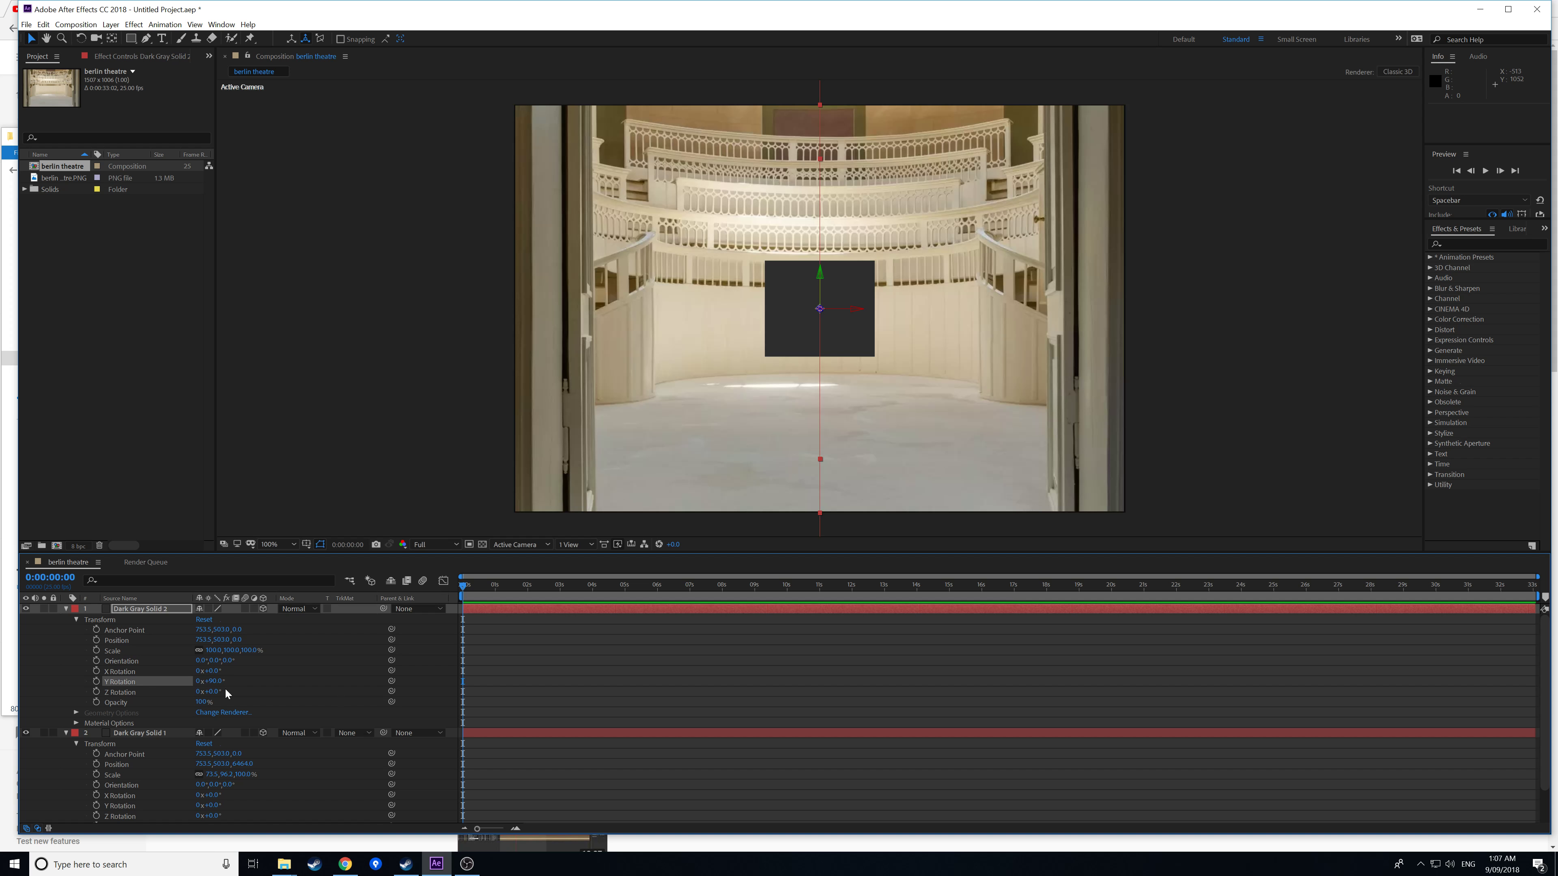
{"action": "left_click", "coordinate": [212, 681]}
{"action": "type", "text": "0"}
{"action": "key", "text": "Return"}
- Lay the second solid flat with an X rotation of 90° and lower it to a Y position of about 964
{"action": "left_click", "coordinate": [216, 671]}
{"action": "type", "text": "90"}
{"action": "key", "text": "Return"}
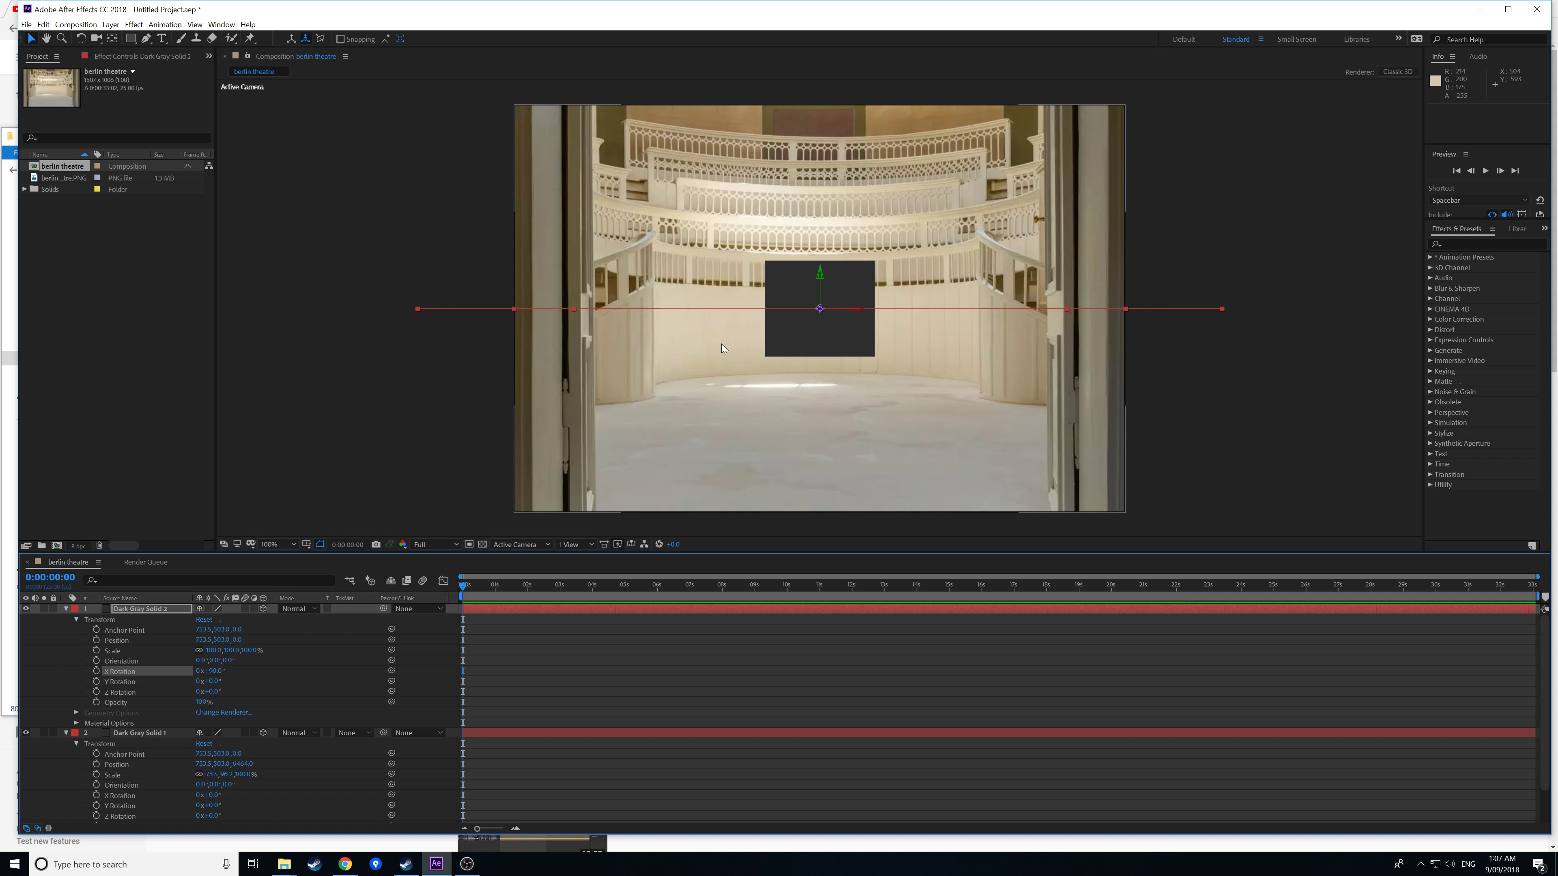
{"action": "left_click_drag", "start_coordinate": [819, 277], "coordinate": [1012, 498]}
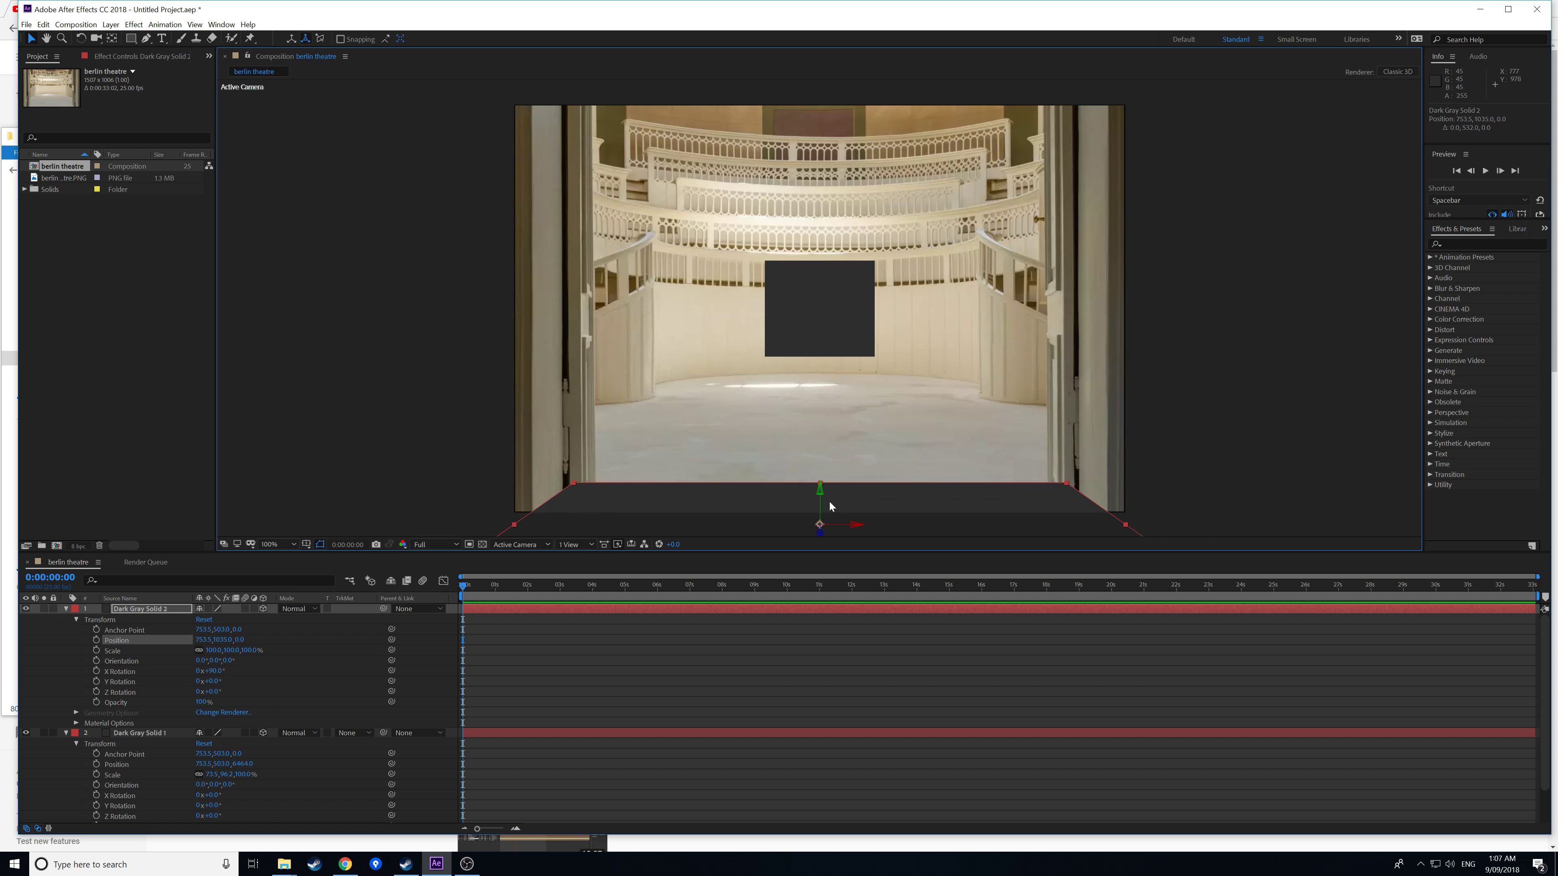
{"action": "left_click_drag", "start_coordinate": [818, 495], "coordinate": [825, 461]}
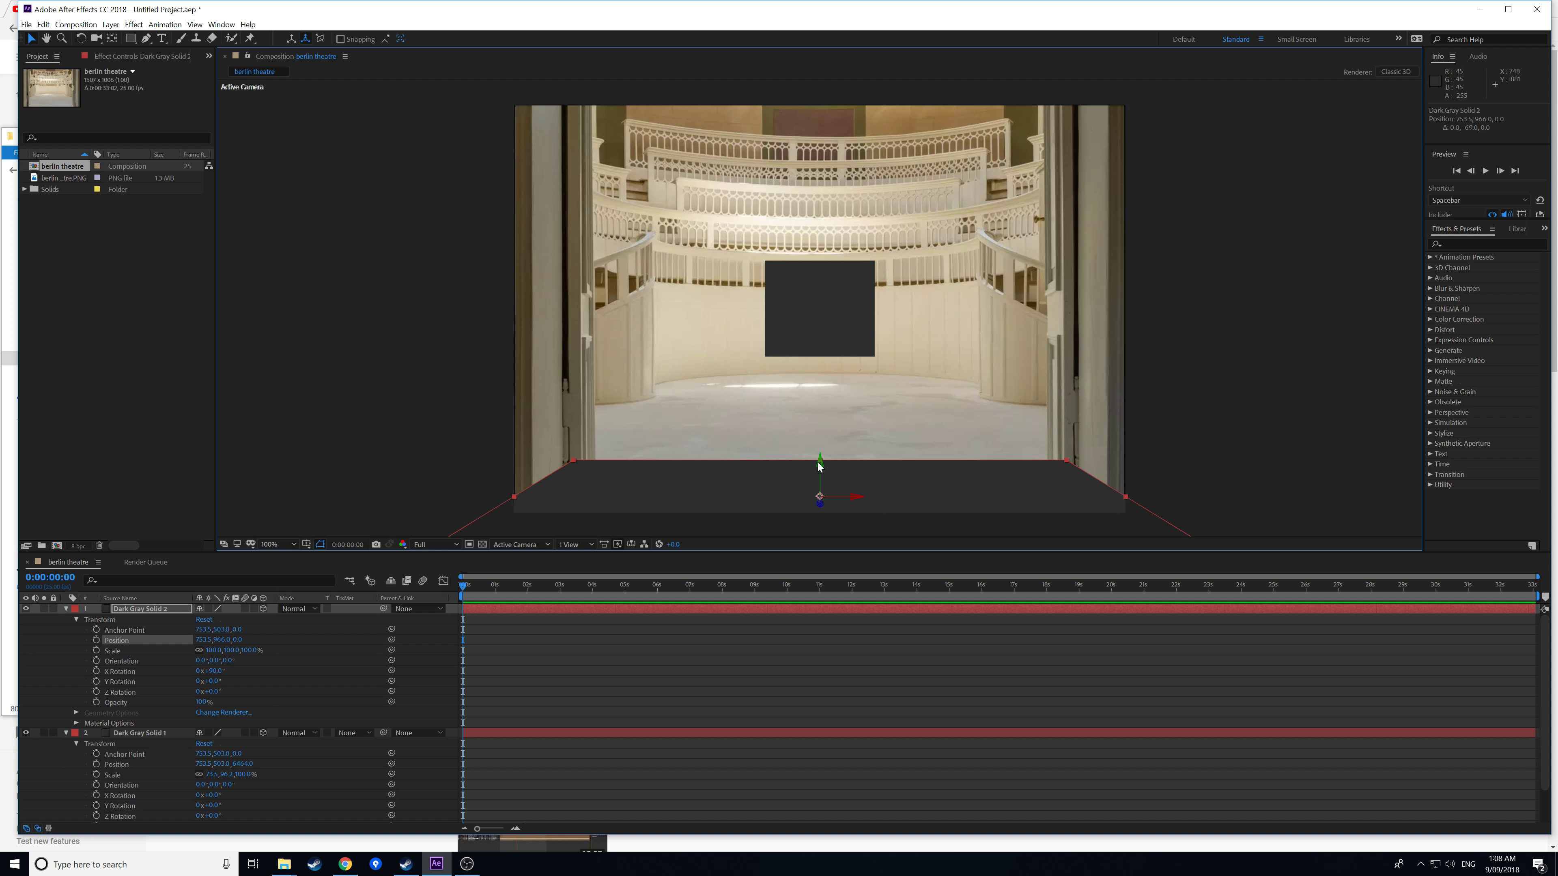
- Stretch the floor solid to about 276% by 3643% and lower it to a Y position of about 2080, matching the theatre floor
{"action": "left_click_drag", "start_coordinate": [580, 456], "coordinate": [686, 377]}
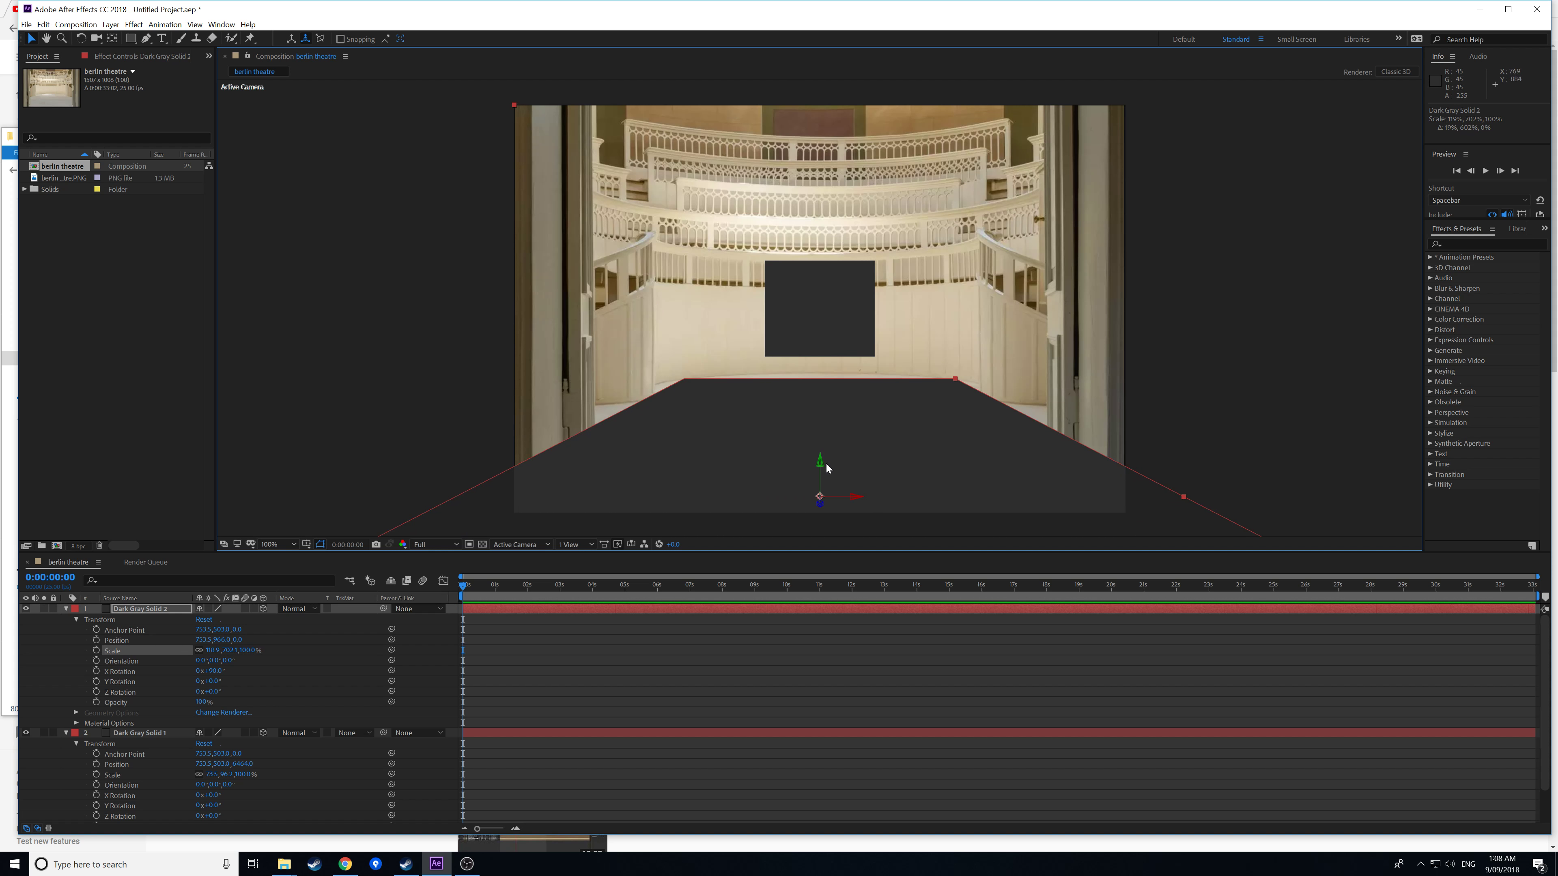
{"action": "left_click_drag", "start_coordinate": [819, 463], "coordinate": [819, 610]}
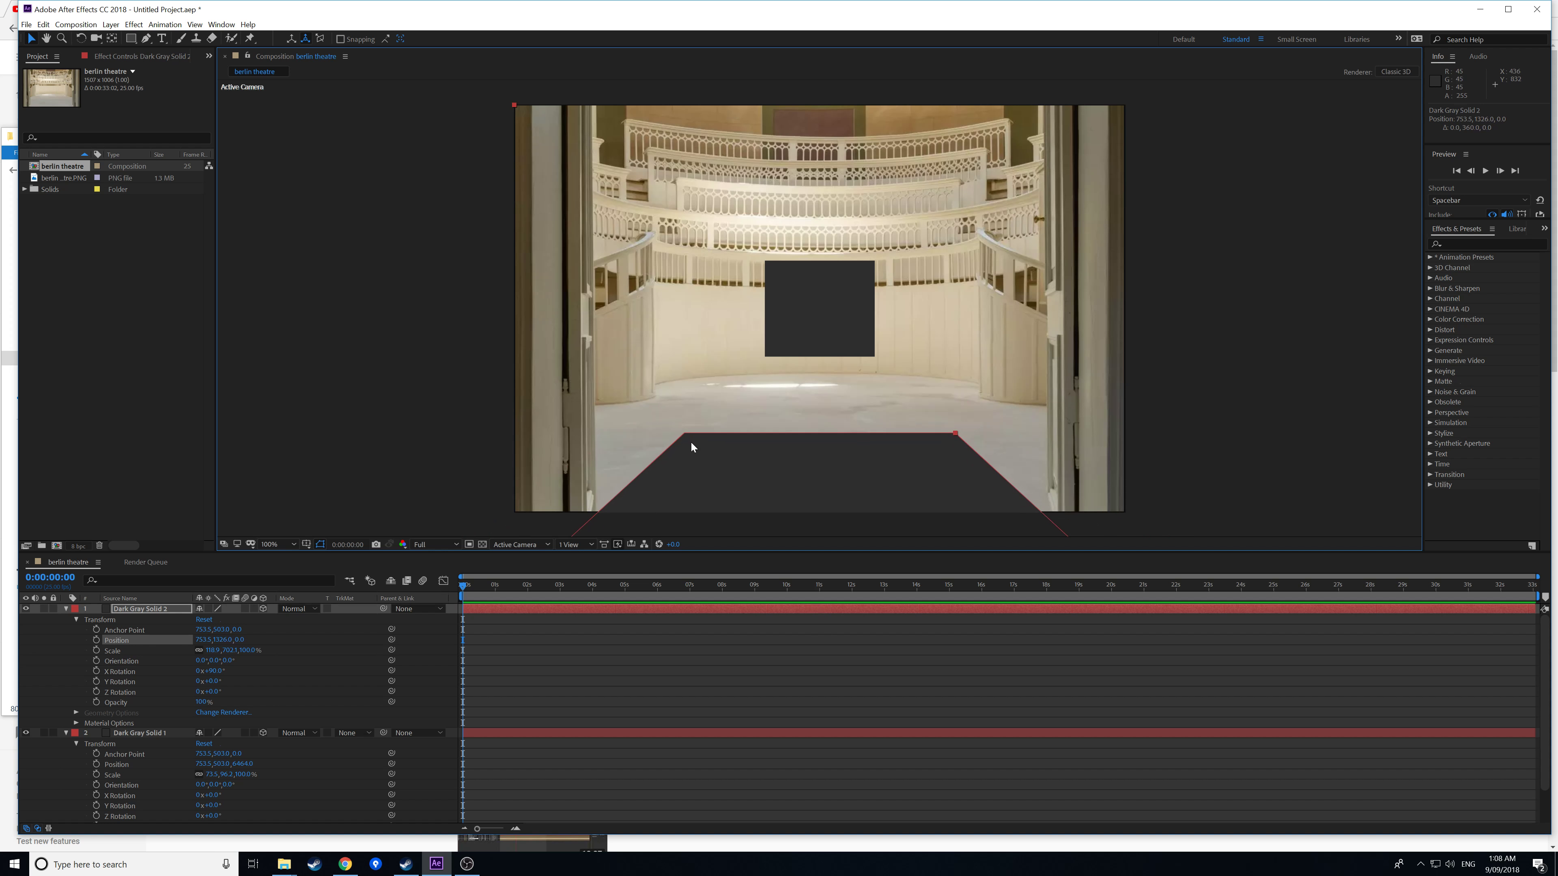
{"action": "left_click_drag", "start_coordinate": [954, 433], "coordinate": [900, 376]}
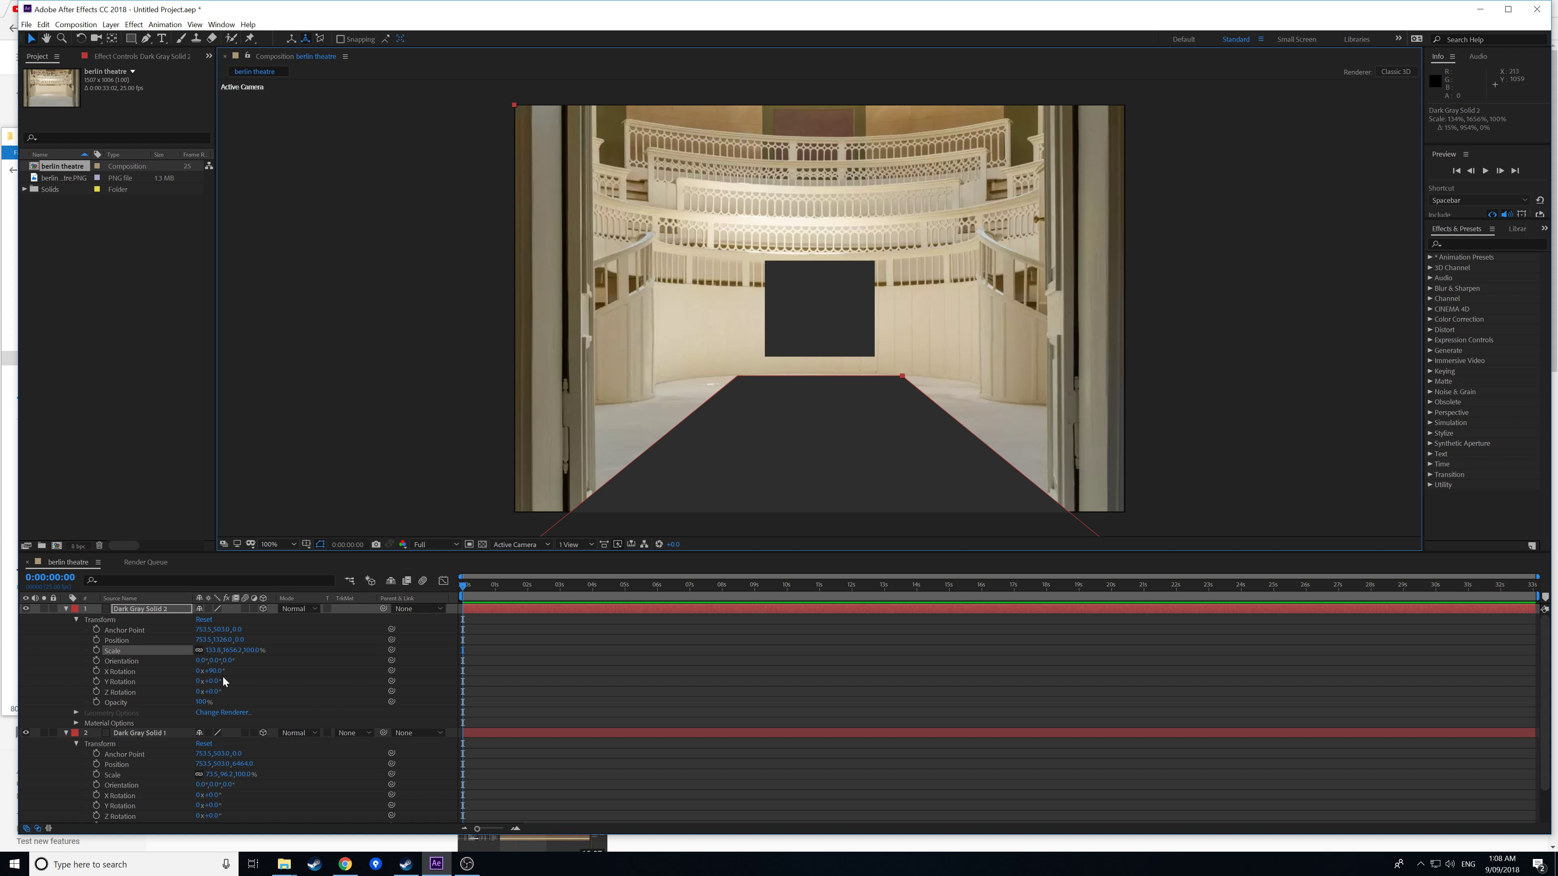
{"action": "left_click_drag", "start_coordinate": [225, 642], "coordinate": [687, 552]}
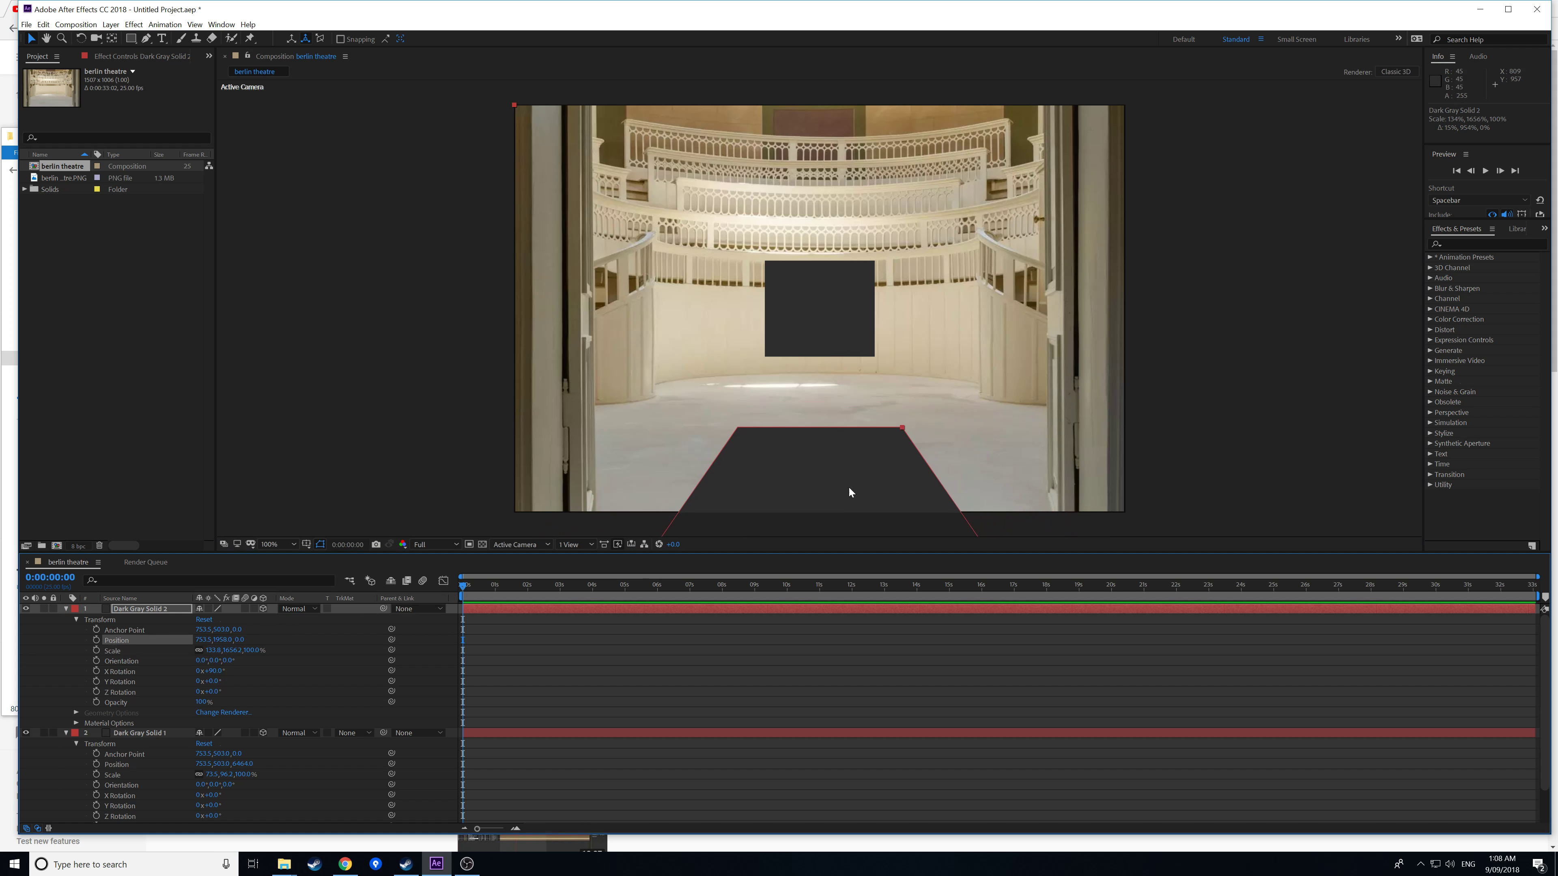
{"action": "left_click_drag", "start_coordinate": [903, 426], "coordinate": [892, 372]}
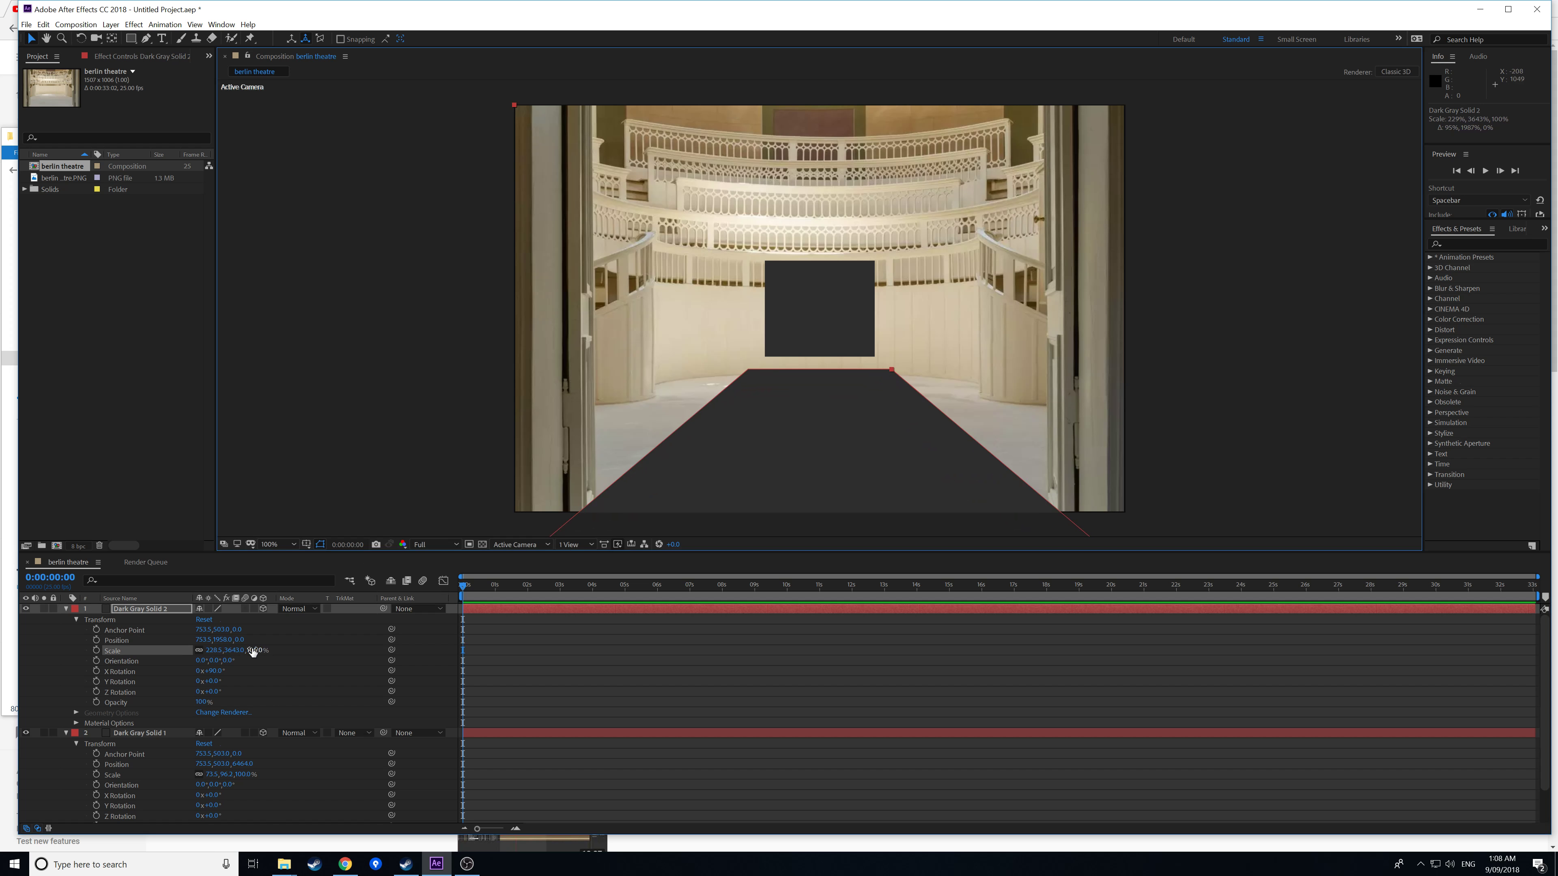
{"action": "left_click_drag", "start_coordinate": [219, 639], "coordinate": [319, 629]}
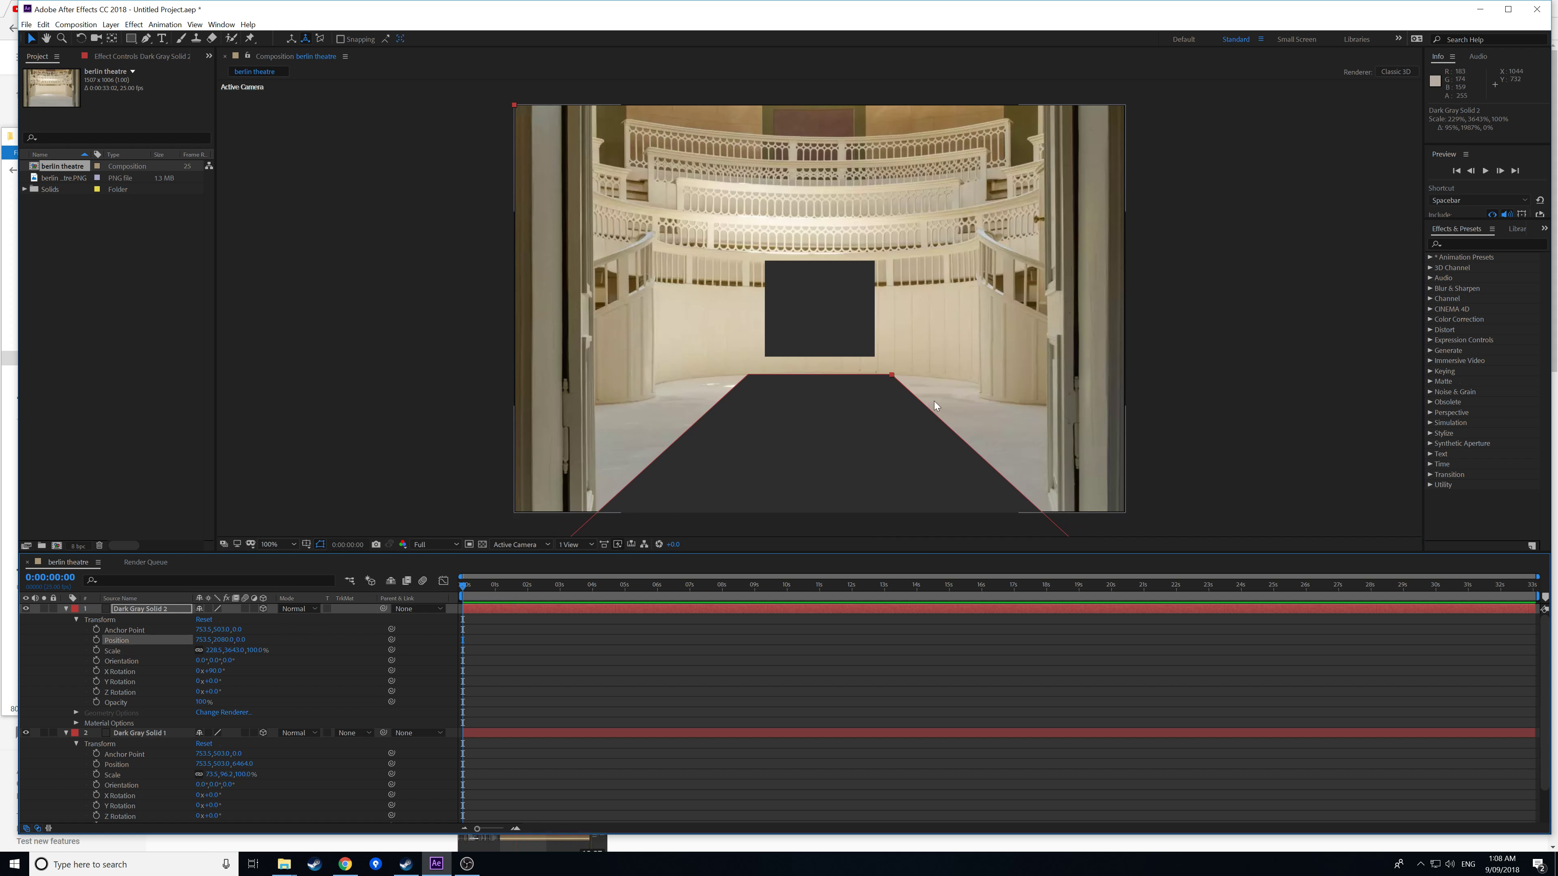
{"action": "left_click_drag", "start_coordinate": [892, 375], "coordinate": [906, 375]}
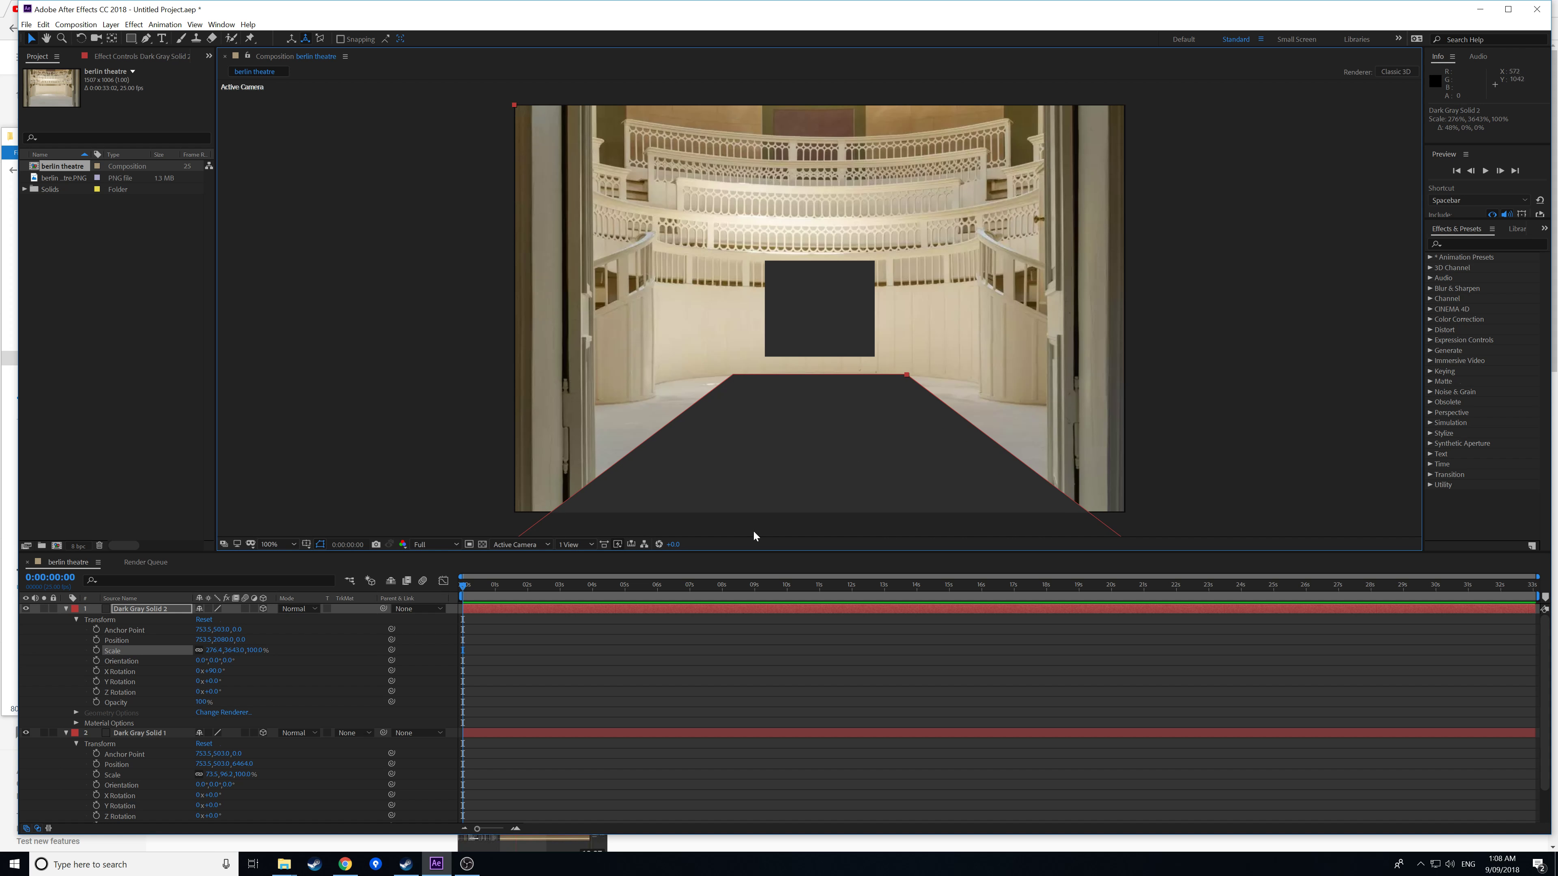
- Switch the composition to the Top view and examine how the floor and back solids are laid out
{"action": "left_click", "coordinate": [436, 545]}
{"action": "left_click", "coordinate": [453, 544]}
{"action": "left_click", "coordinate": [506, 545]}
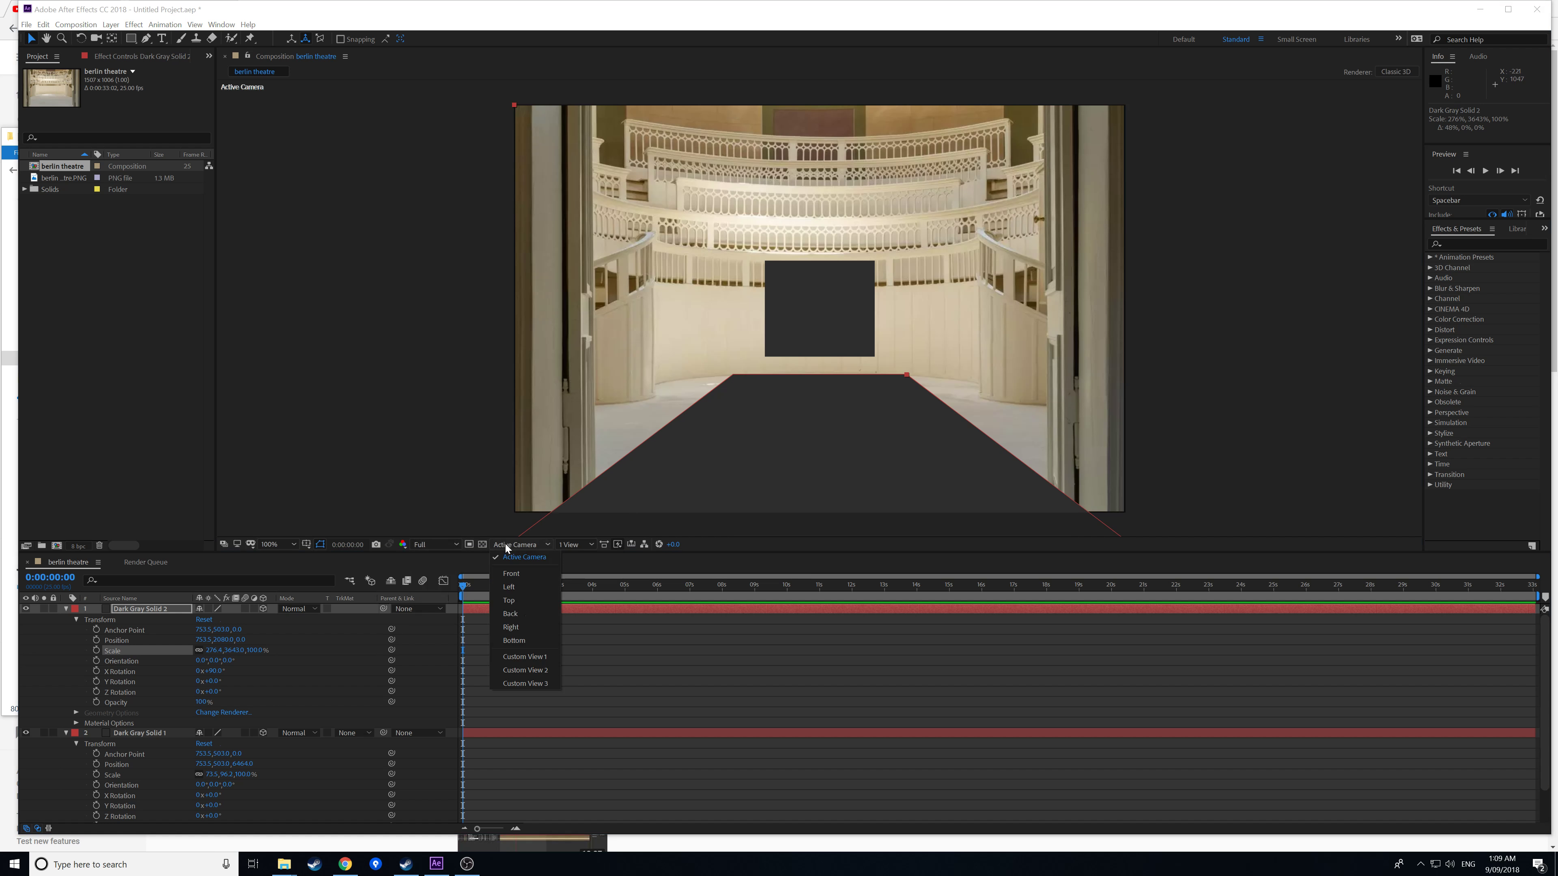
{"action": "left_click", "coordinate": [521, 601]}
{"action": "scroll", "coordinate": [899, 296], "scroll_direction": "down", "scroll_amount": 7}
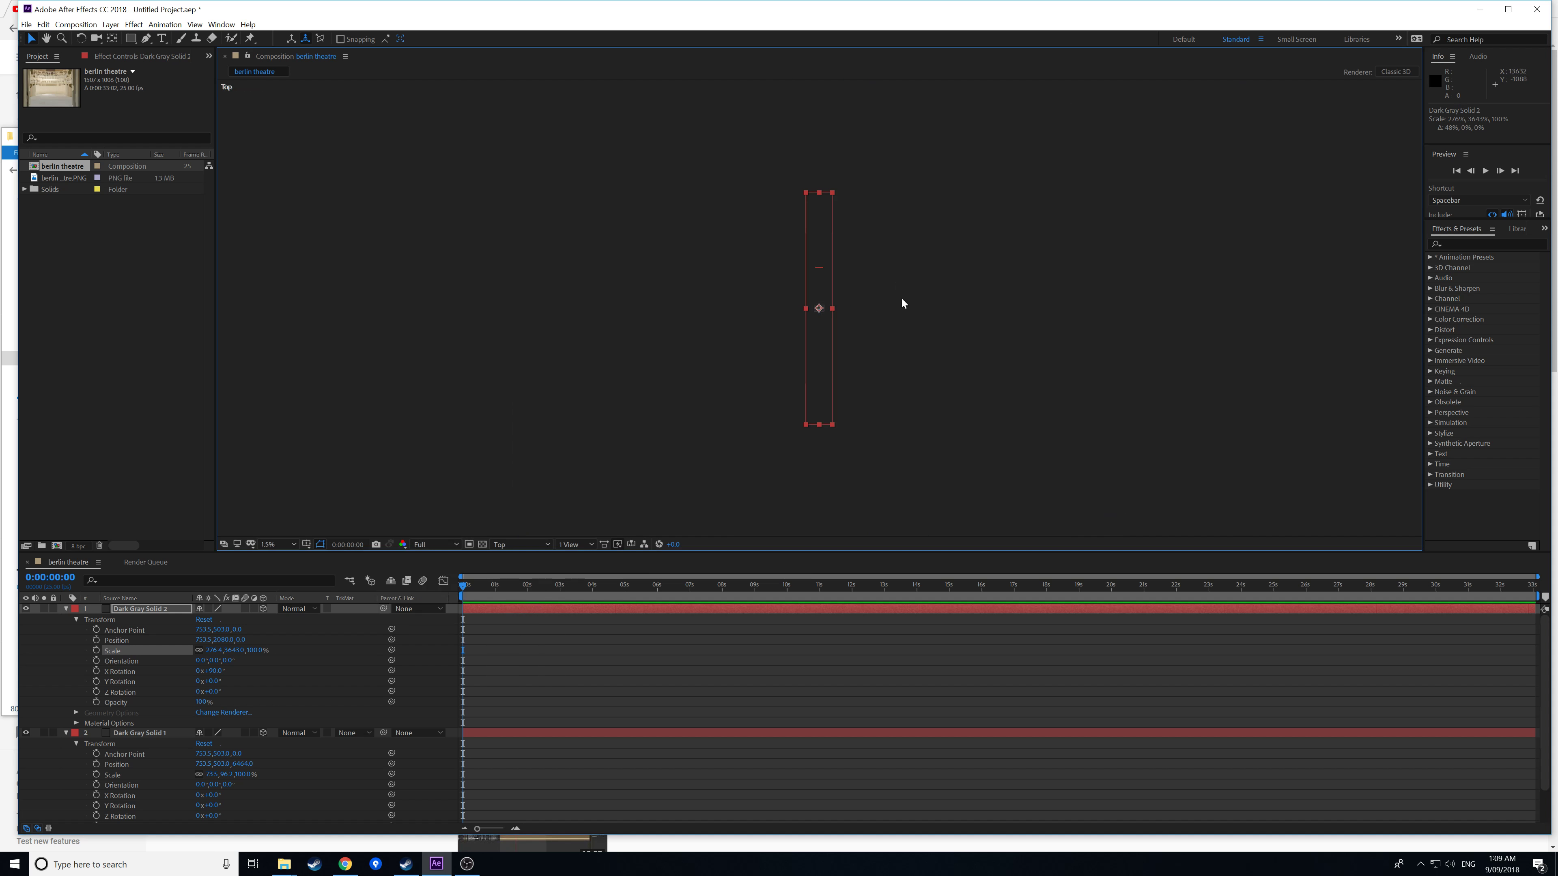
{"action": "scroll", "coordinate": [903, 300], "scroll_direction": "up", "scroll_amount": 3}
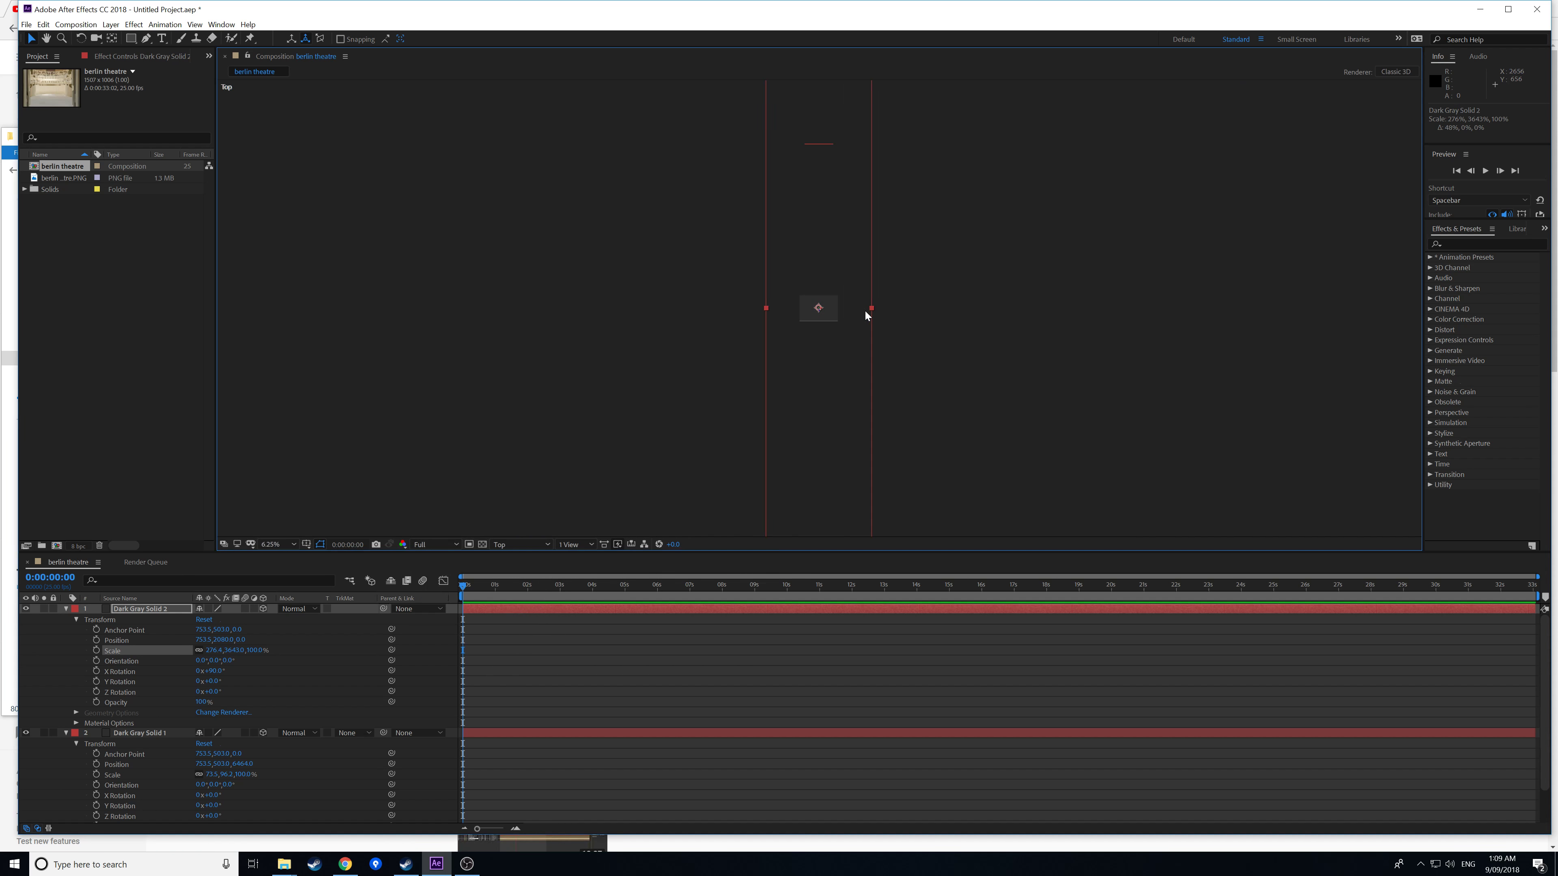
{"action": "scroll", "coordinate": [846, 167], "scroll_direction": "down", "scroll_amount": 3}
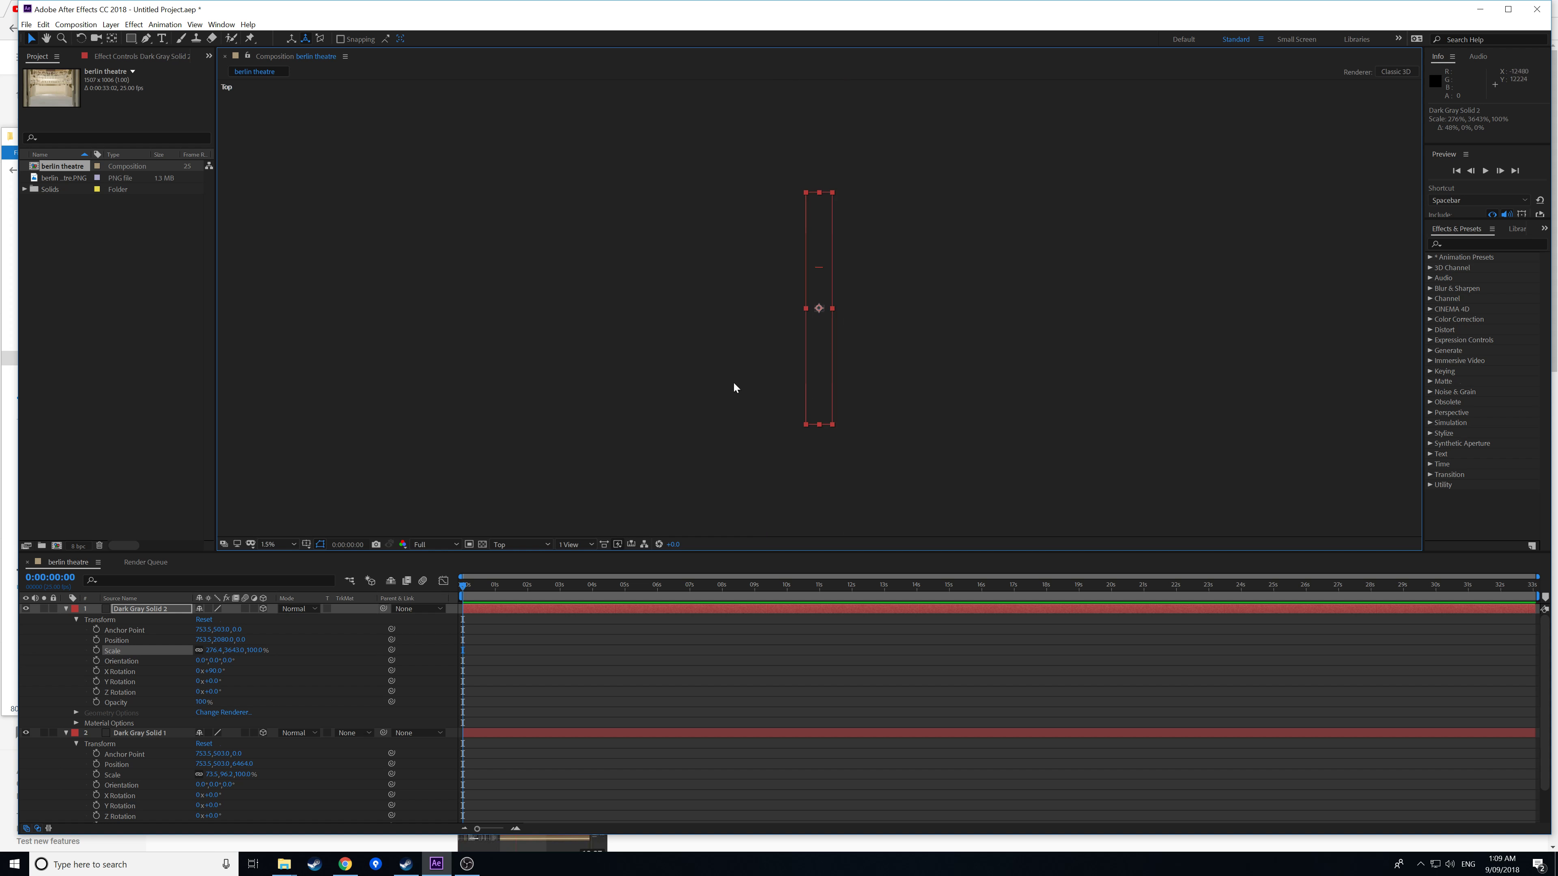
- Return the composition to the Active Camera view and examine how the back solid and floor sit against the theatre image
{"action": "left_click", "coordinate": [515, 545]}
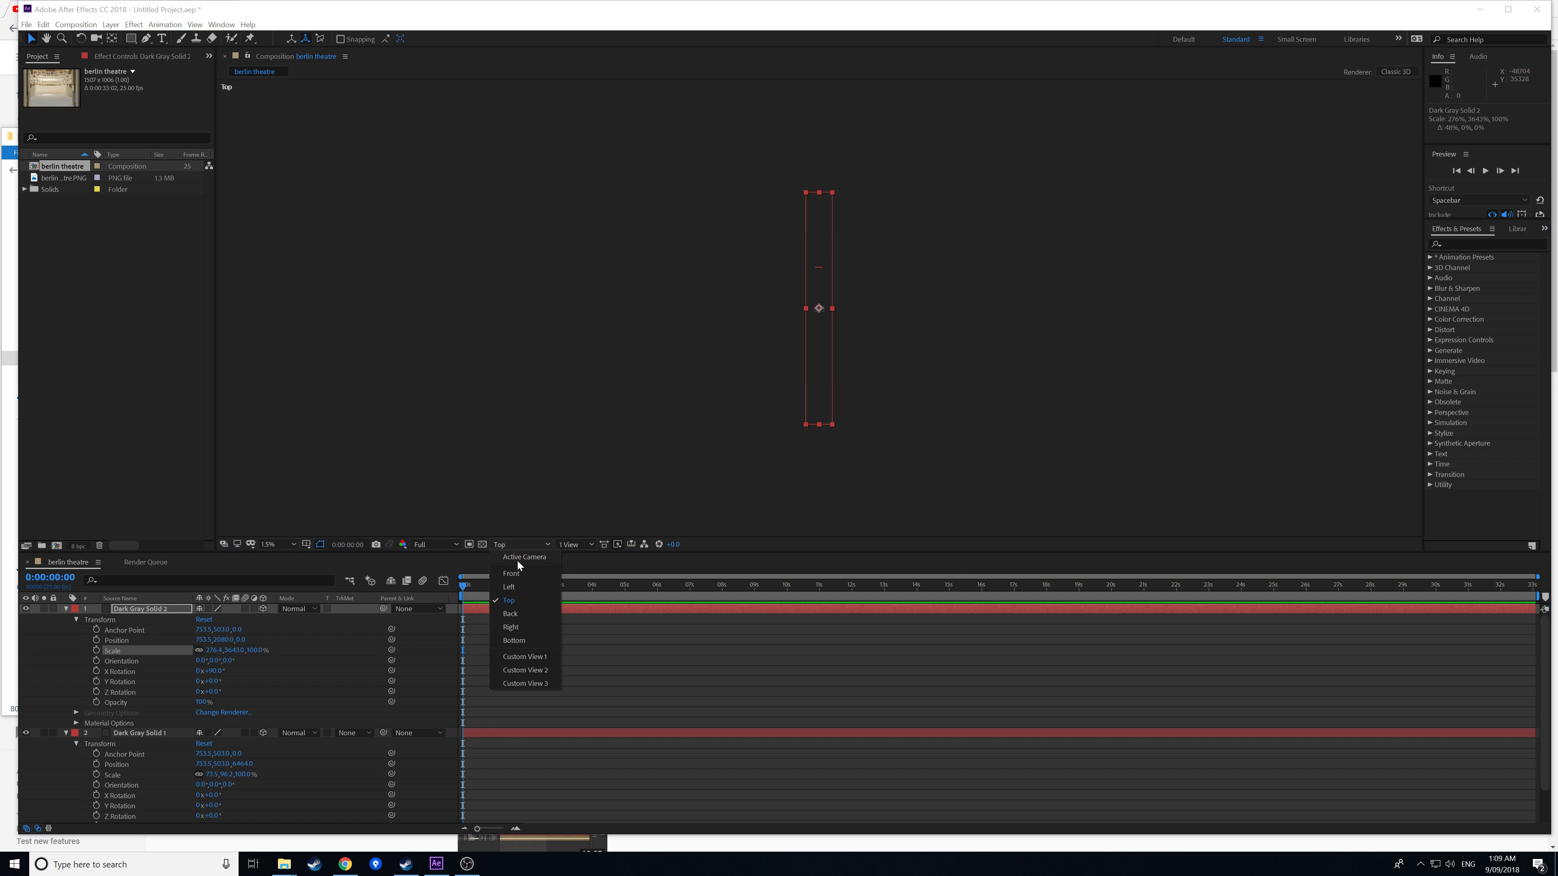
{"action": "left_click", "coordinate": [538, 556]}
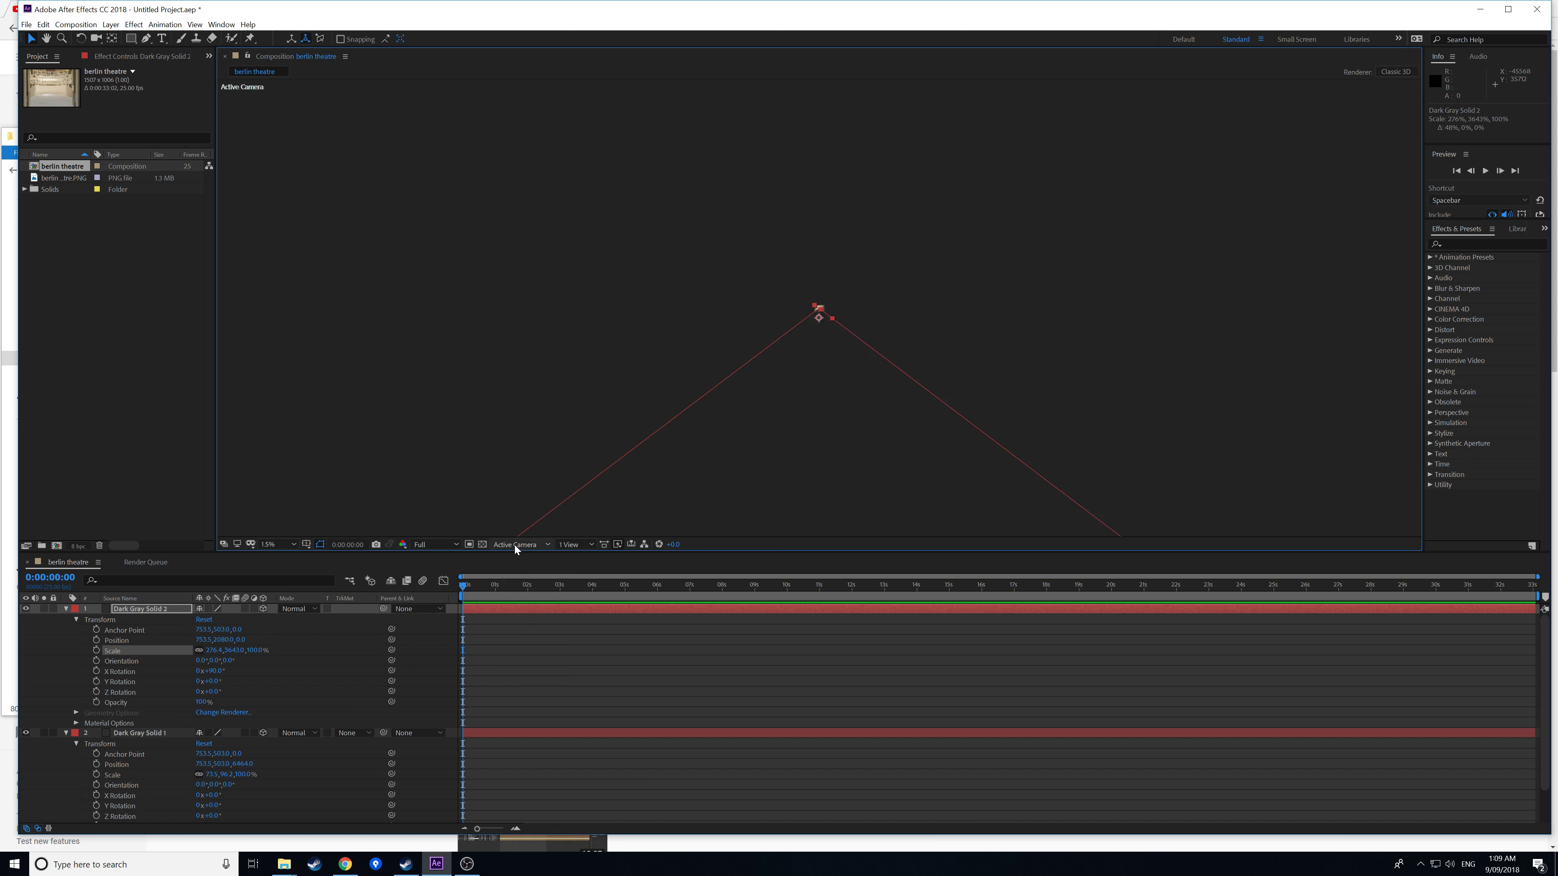
{"action": "scroll", "coordinate": [804, 332], "scroll_direction": "up", "scroll_amount": 8}
{"action": "scroll", "coordinate": [804, 332], "scroll_direction": "down", "scroll_amount": 1}
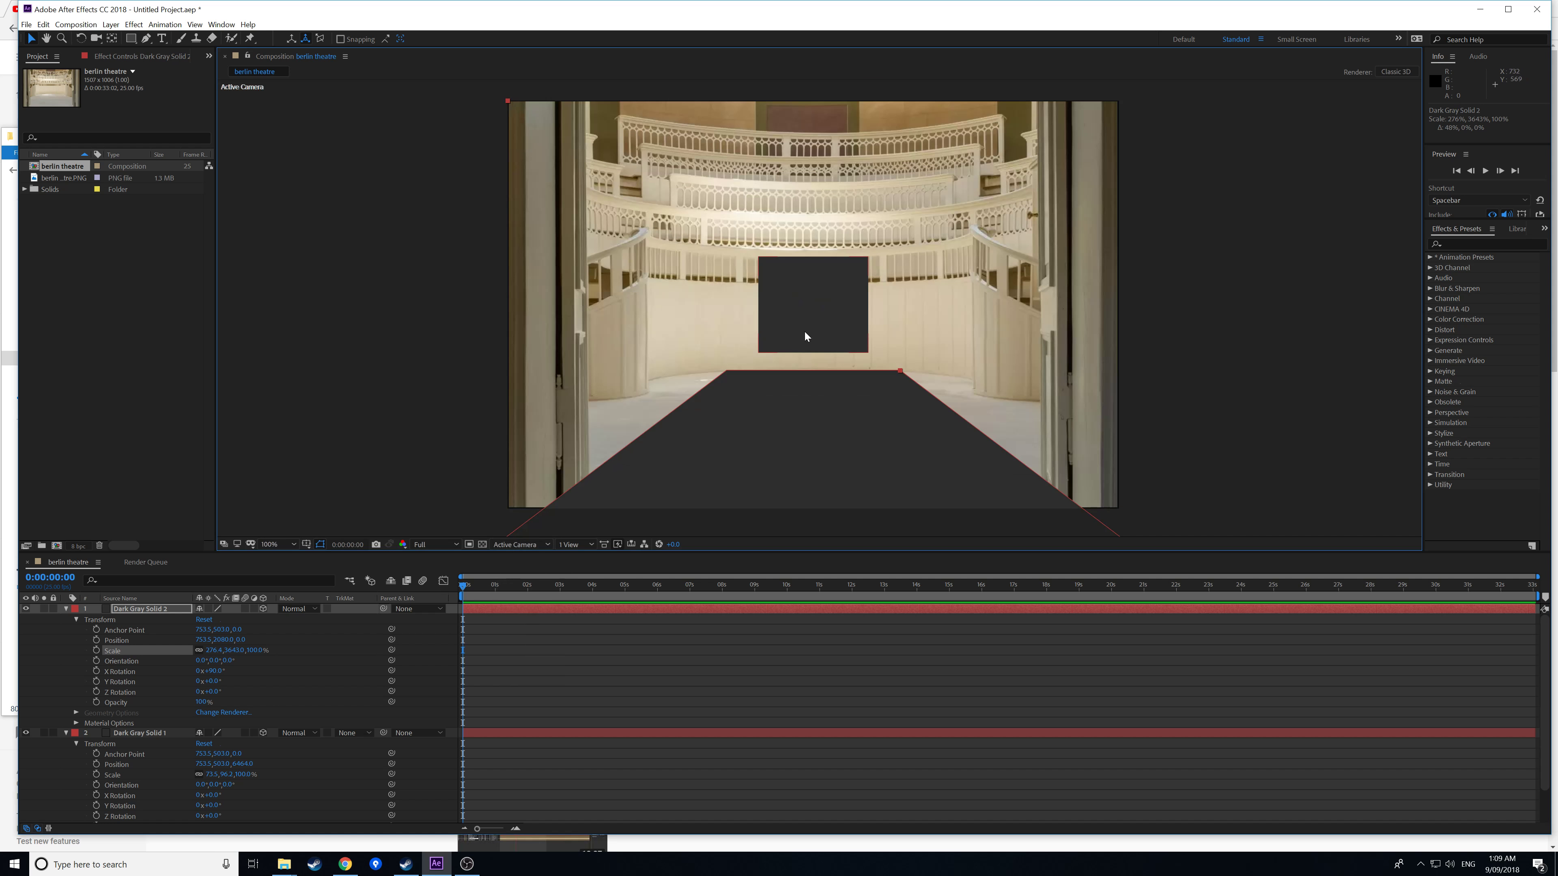
{"action": "scroll", "coordinate": [805, 331], "scroll_direction": "down", "scroll_amount": 1}
{"action": "scroll", "coordinate": [832, 314], "scroll_direction": "up", "scroll_amount": 2}
{"action": "scroll", "coordinate": [832, 314], "scroll_direction": "down", "scroll_amount": 1}
- In the Top view, push the back solid farther from the camera along the floor to a Z position of about 12640
{"action": "left_click", "coordinate": [516, 545]}
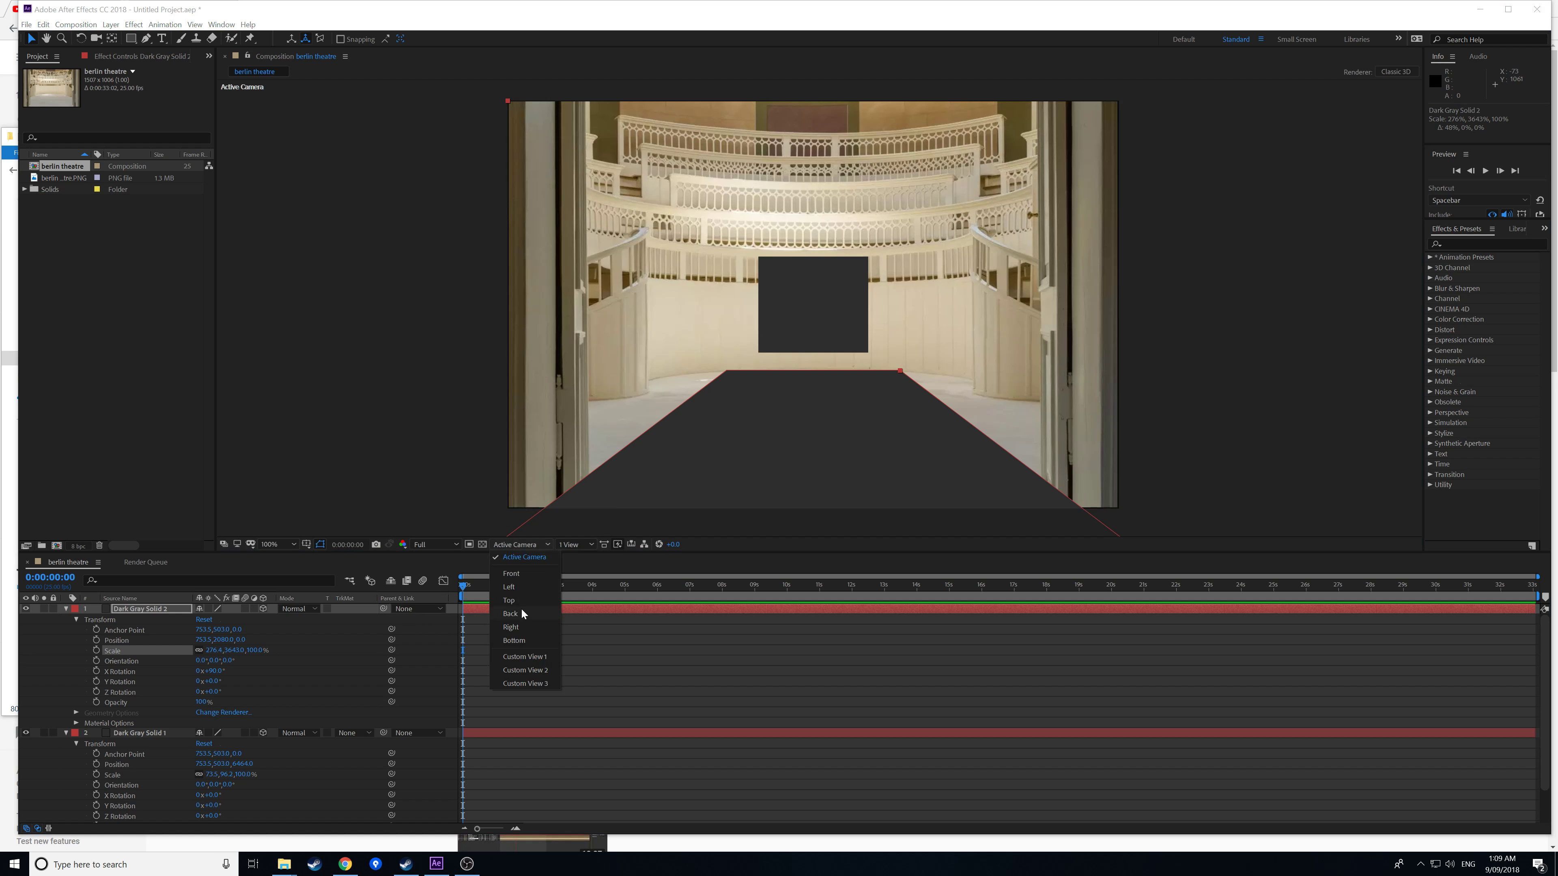
{"action": "left_click", "coordinate": [522, 602]}
{"action": "scroll", "coordinate": [841, 312], "scroll_direction": "down", "scroll_amount": 9}
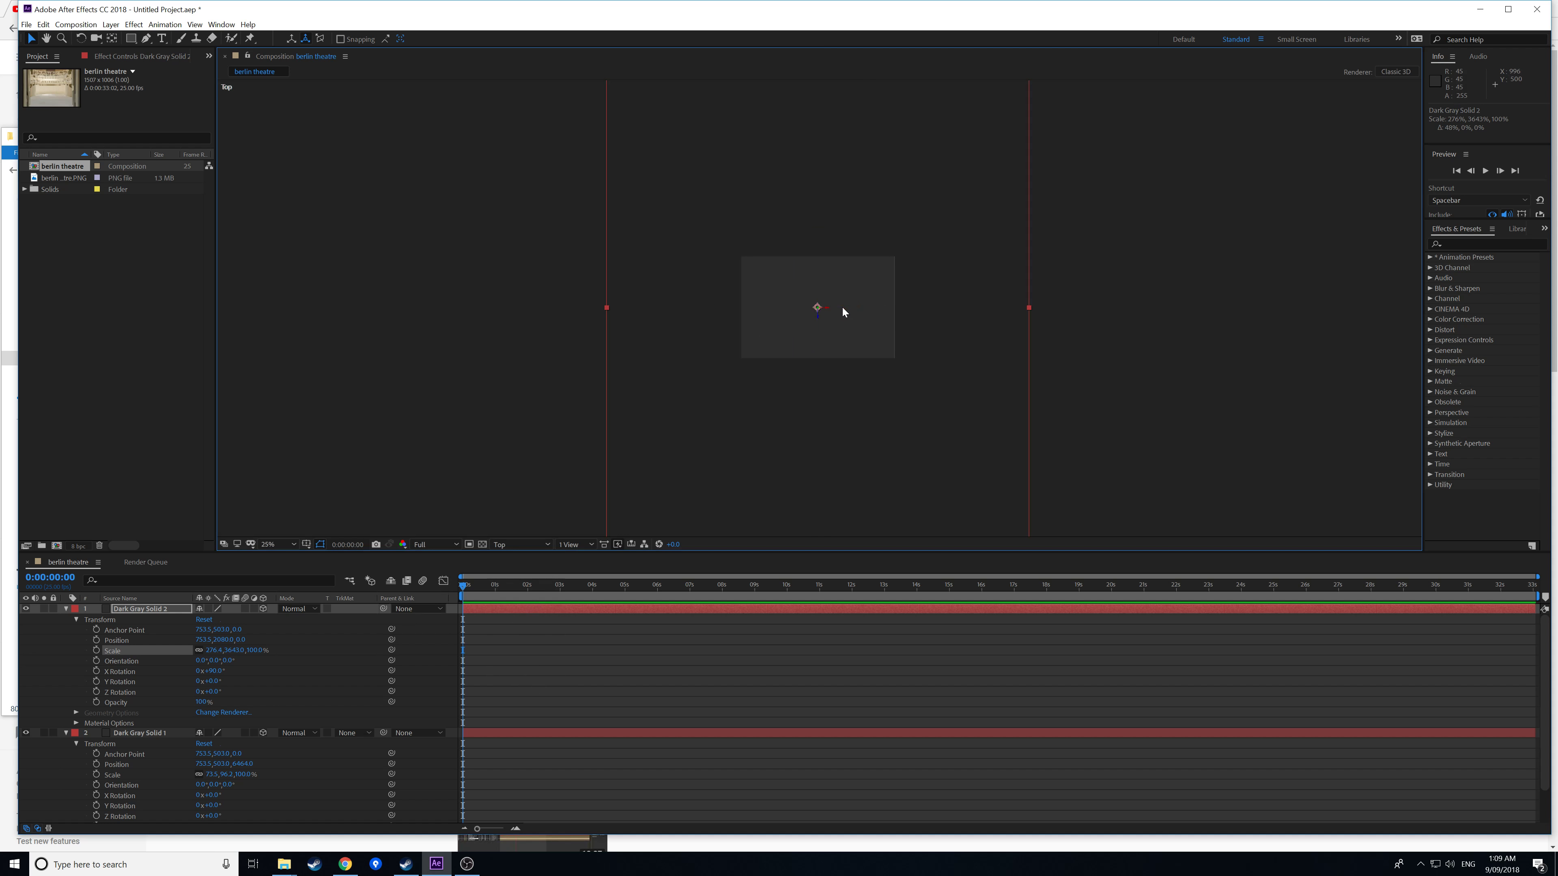
{"action": "scroll", "coordinate": [844, 312], "scroll_direction": "down", "scroll_amount": 1}
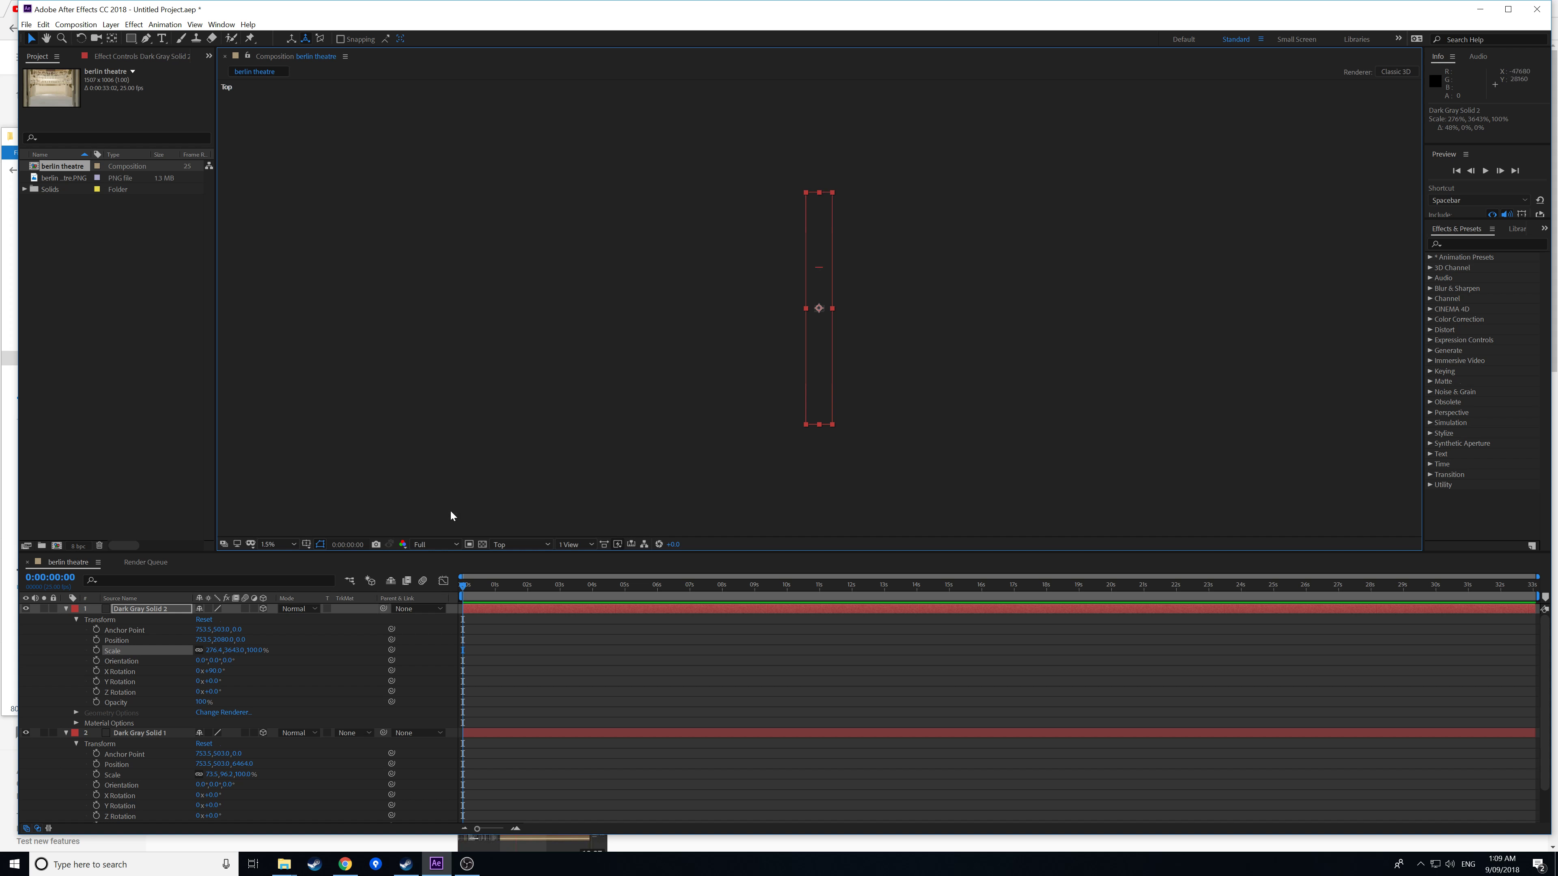
{"action": "left_click", "coordinate": [147, 735]}
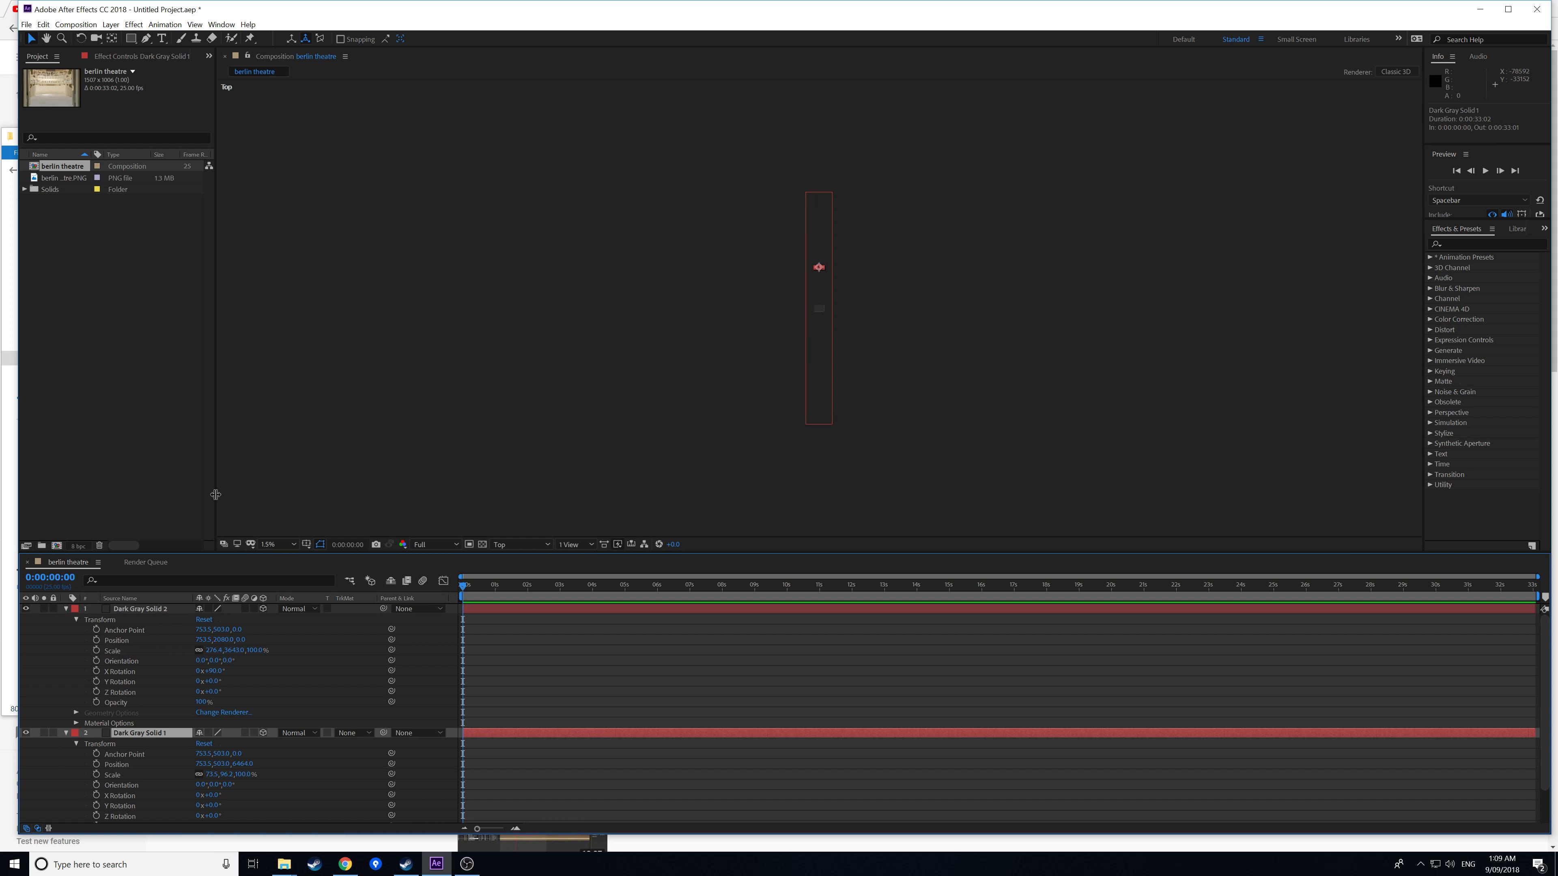
{"action": "left_click_drag", "start_coordinate": [242, 764], "coordinate": [1554, 787]}
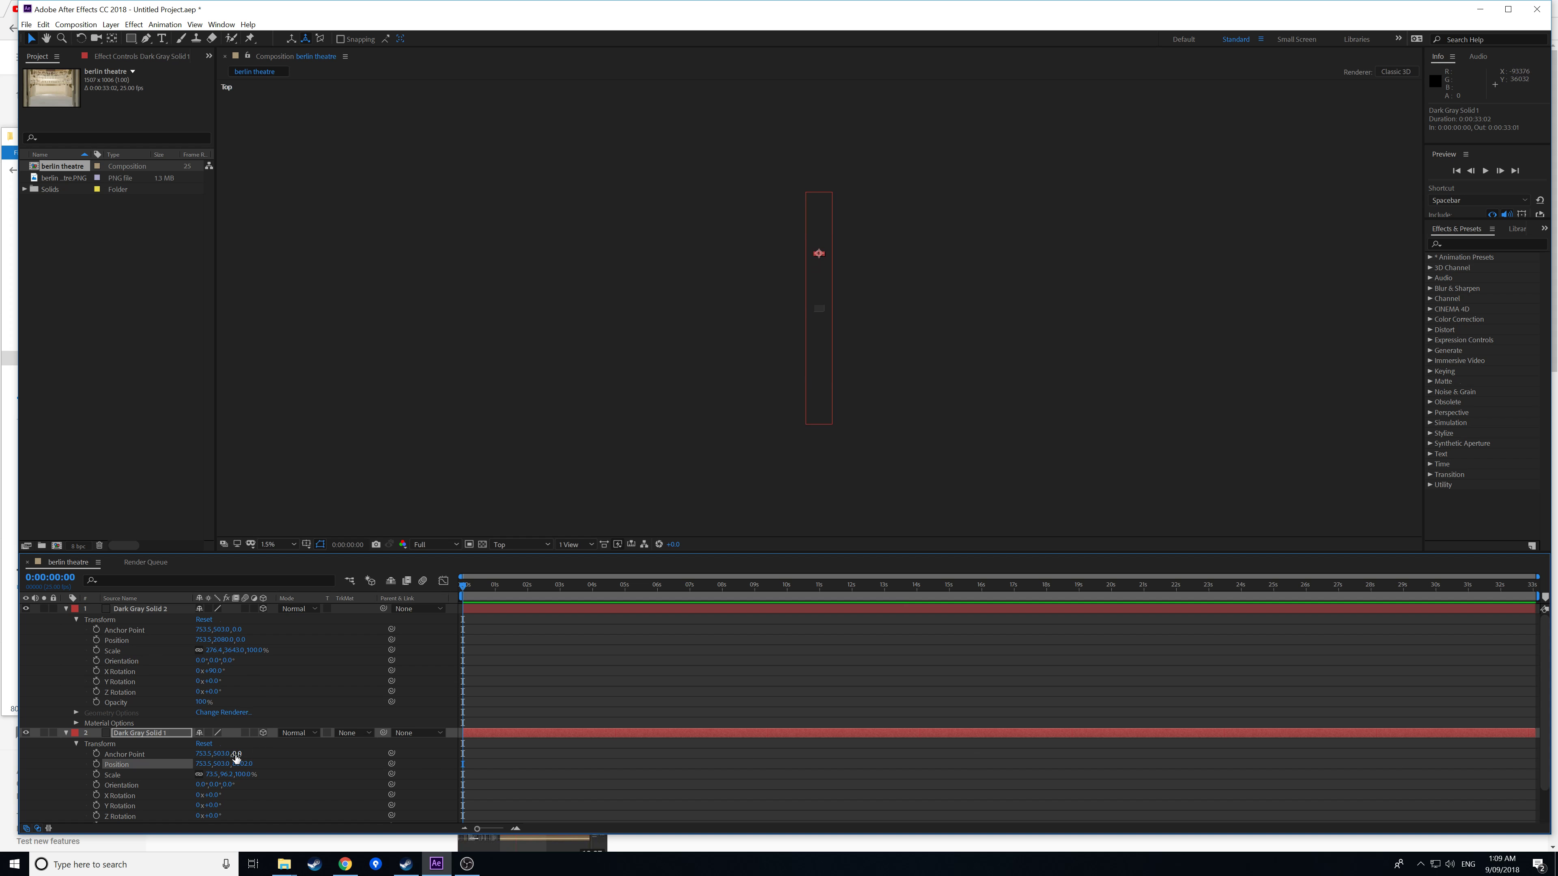
{"action": "left_click_drag", "start_coordinate": [243, 764], "coordinate": [1516, 822]}
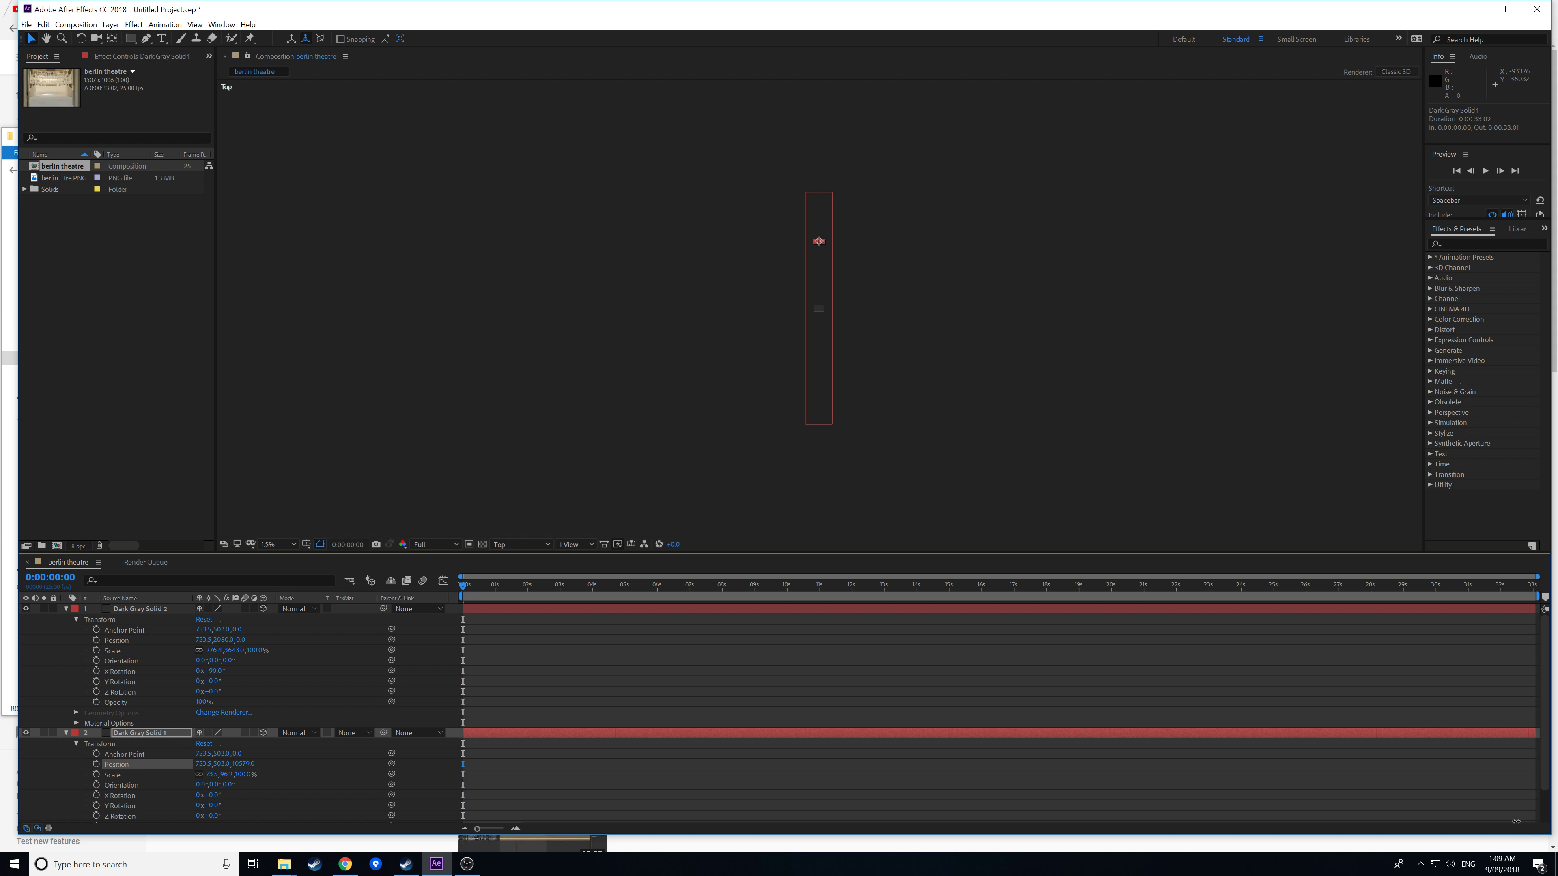
{"action": "left_click_drag", "start_coordinate": [243, 763], "coordinate": [1270, 721]}
{"action": "left_click_drag", "start_coordinate": [1377, 723], "coordinate": [1356, 727]}
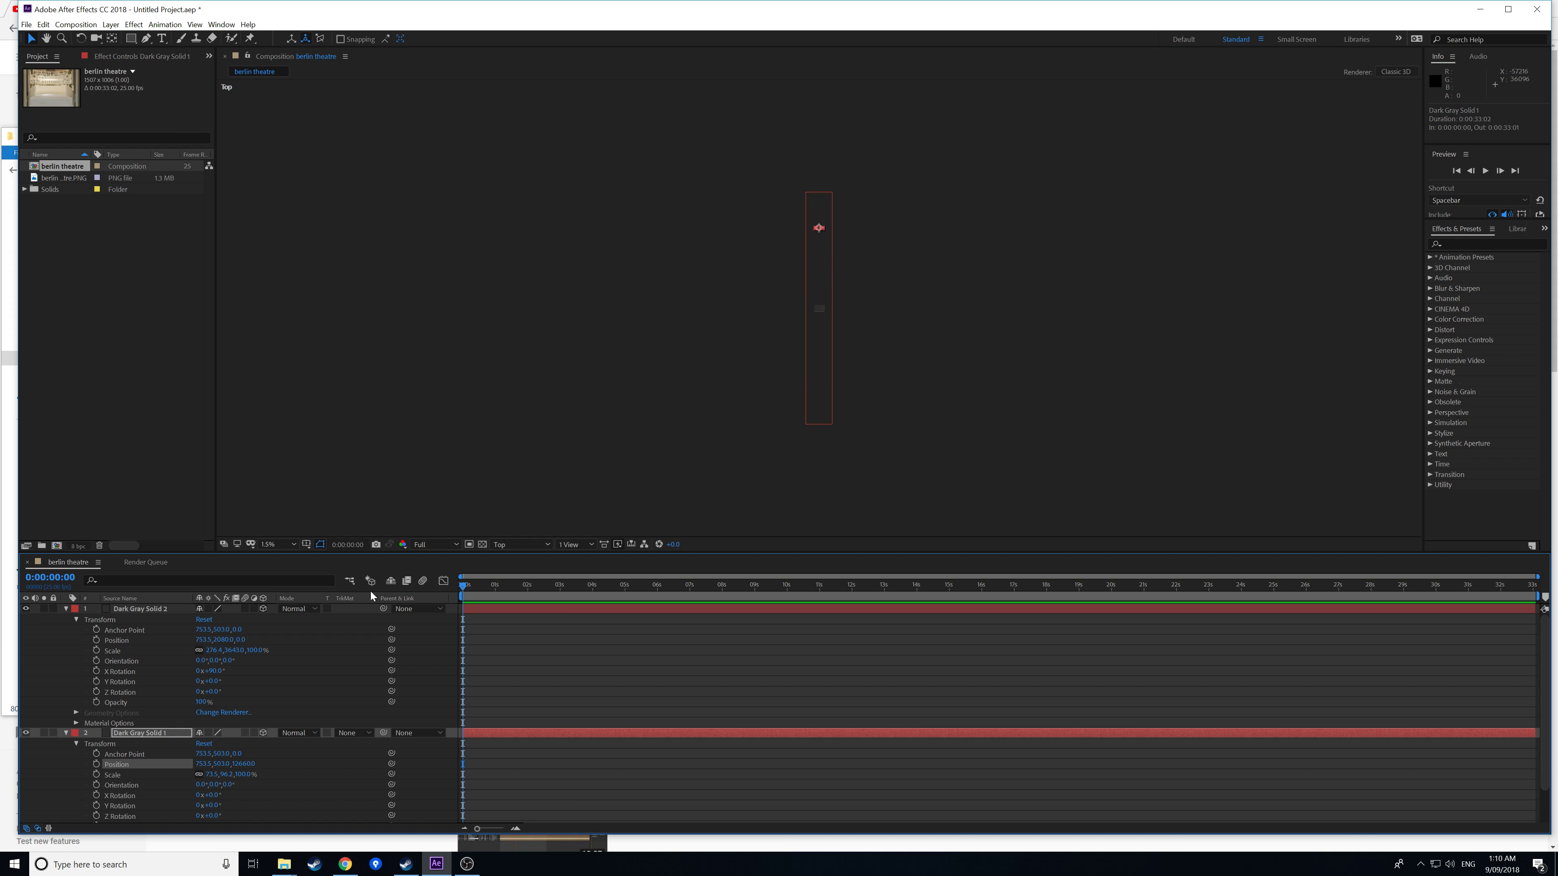
- Back in the Active Camera view, enlarge the back solid to about 110% by 151% over the theatre's rear wall
{"action": "left_click", "coordinate": [521, 545]}
{"action": "left_click", "coordinate": [526, 557]}
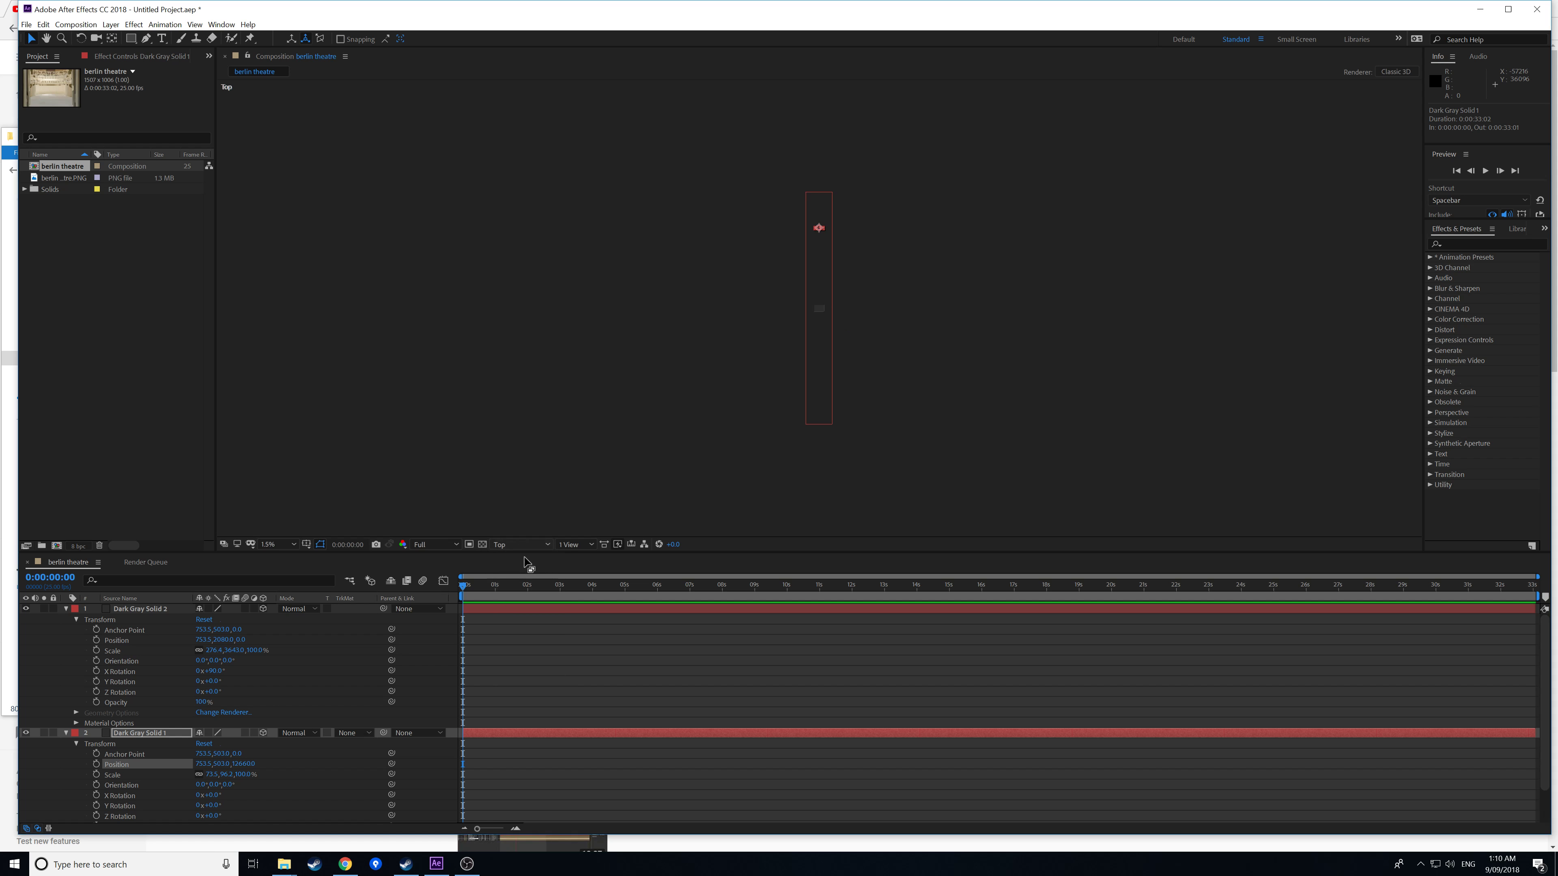
{"action": "scroll", "coordinate": [769, 351], "scroll_direction": "up", "scroll_amount": 10}
{"action": "scroll", "coordinate": [770, 352], "scroll_direction": "down", "scroll_amount": 2}
{"action": "scroll", "coordinate": [769, 352], "scroll_direction": "up", "scroll_amount": 1}
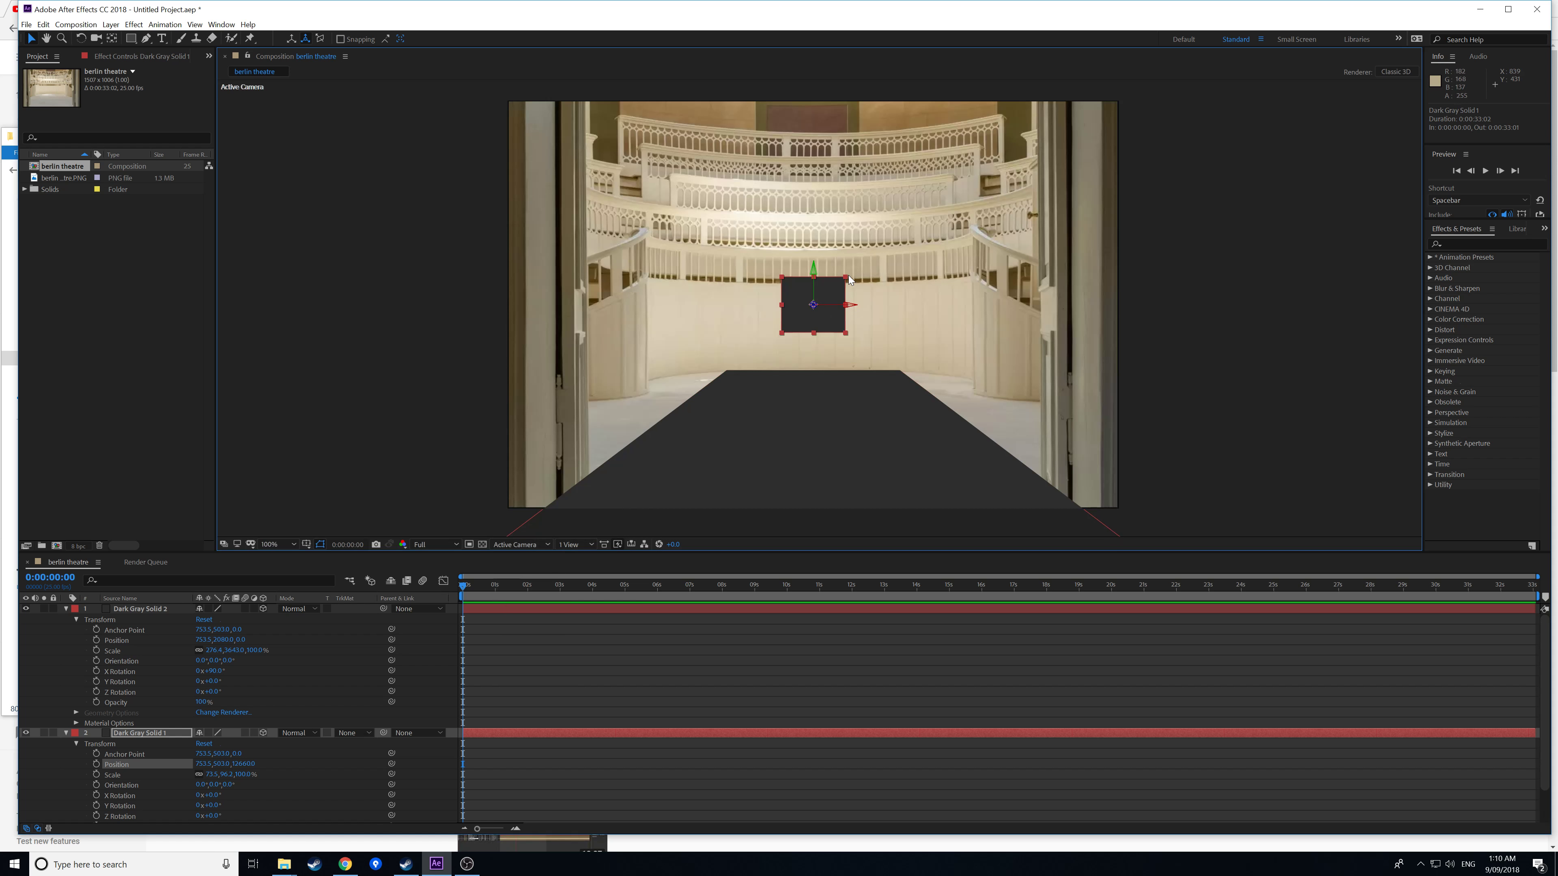
{"action": "left_click_drag", "start_coordinate": [848, 281], "coordinate": [863, 262]}
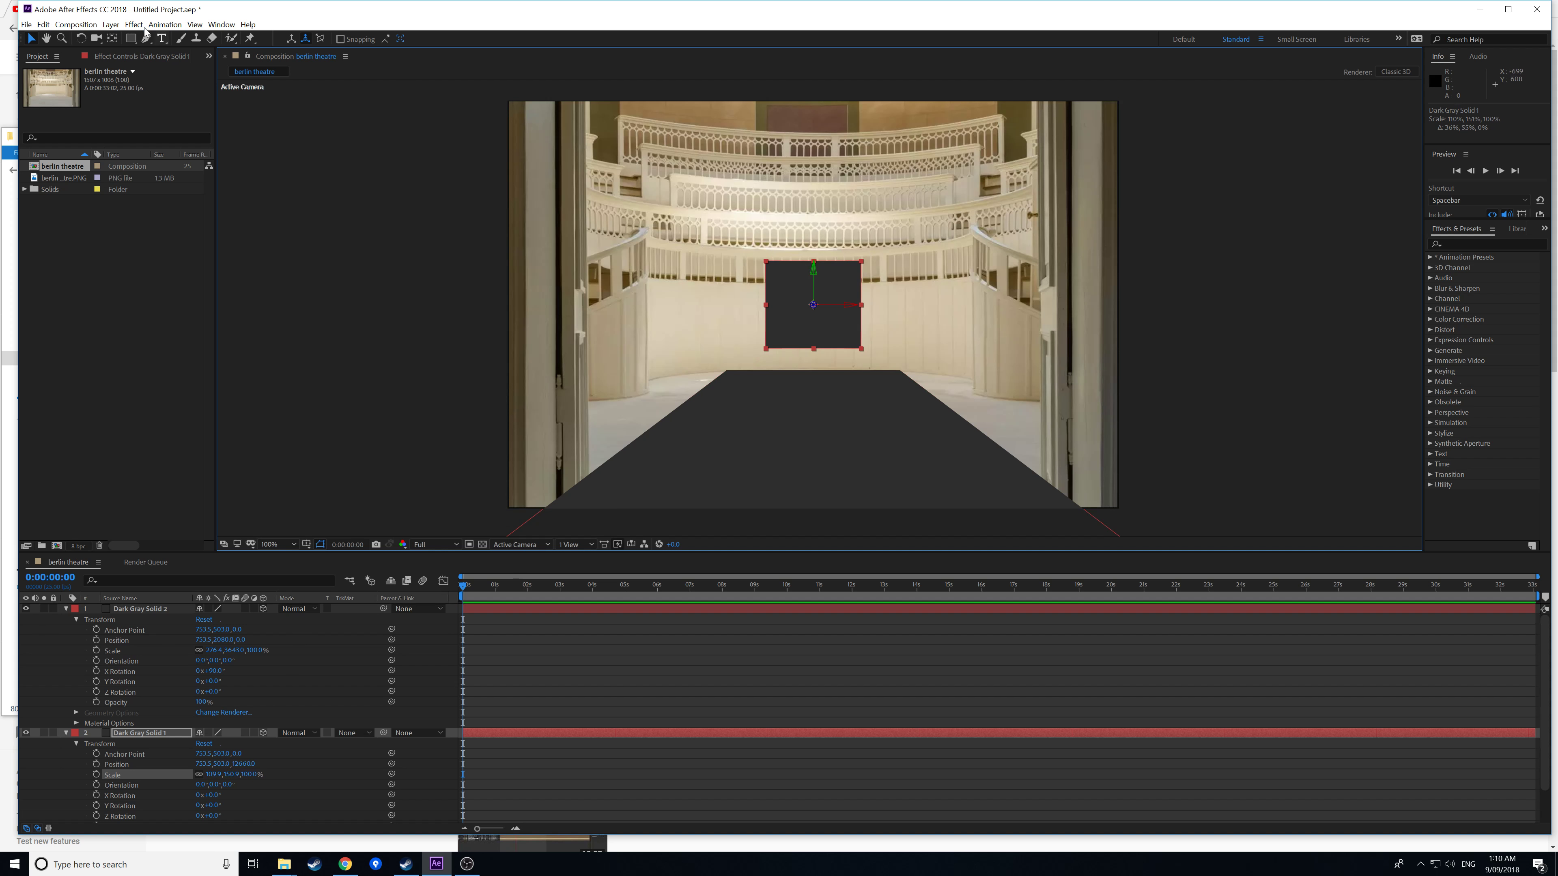
- Save the project as "static comp" in the tutorials folder
{"action": "left_click", "coordinate": [27, 25]}
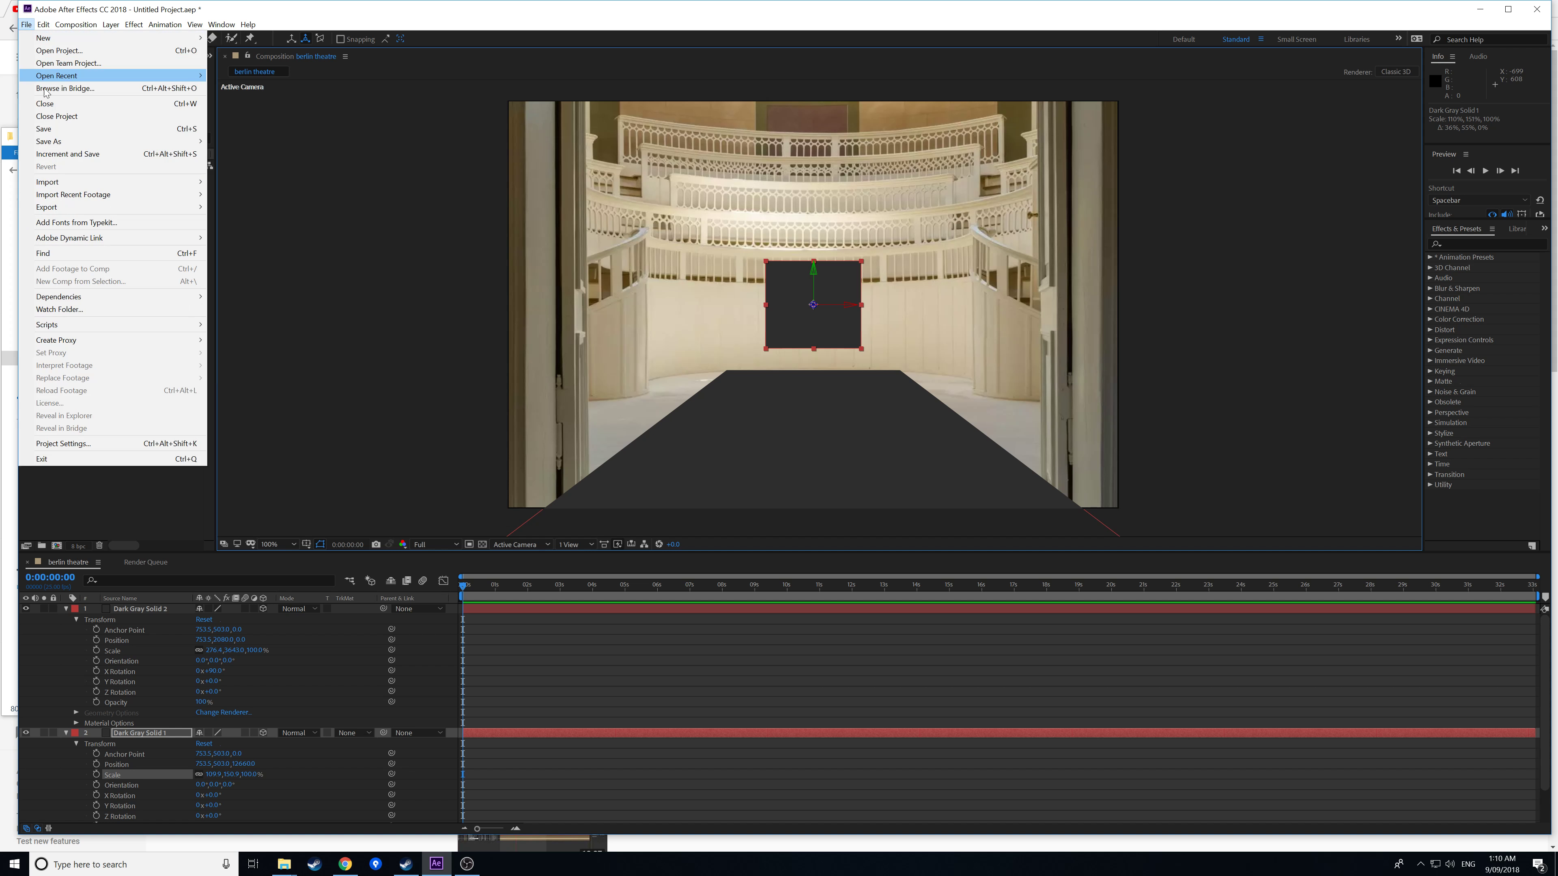
{"action": "mouse_move", "coordinate": [59, 143]}
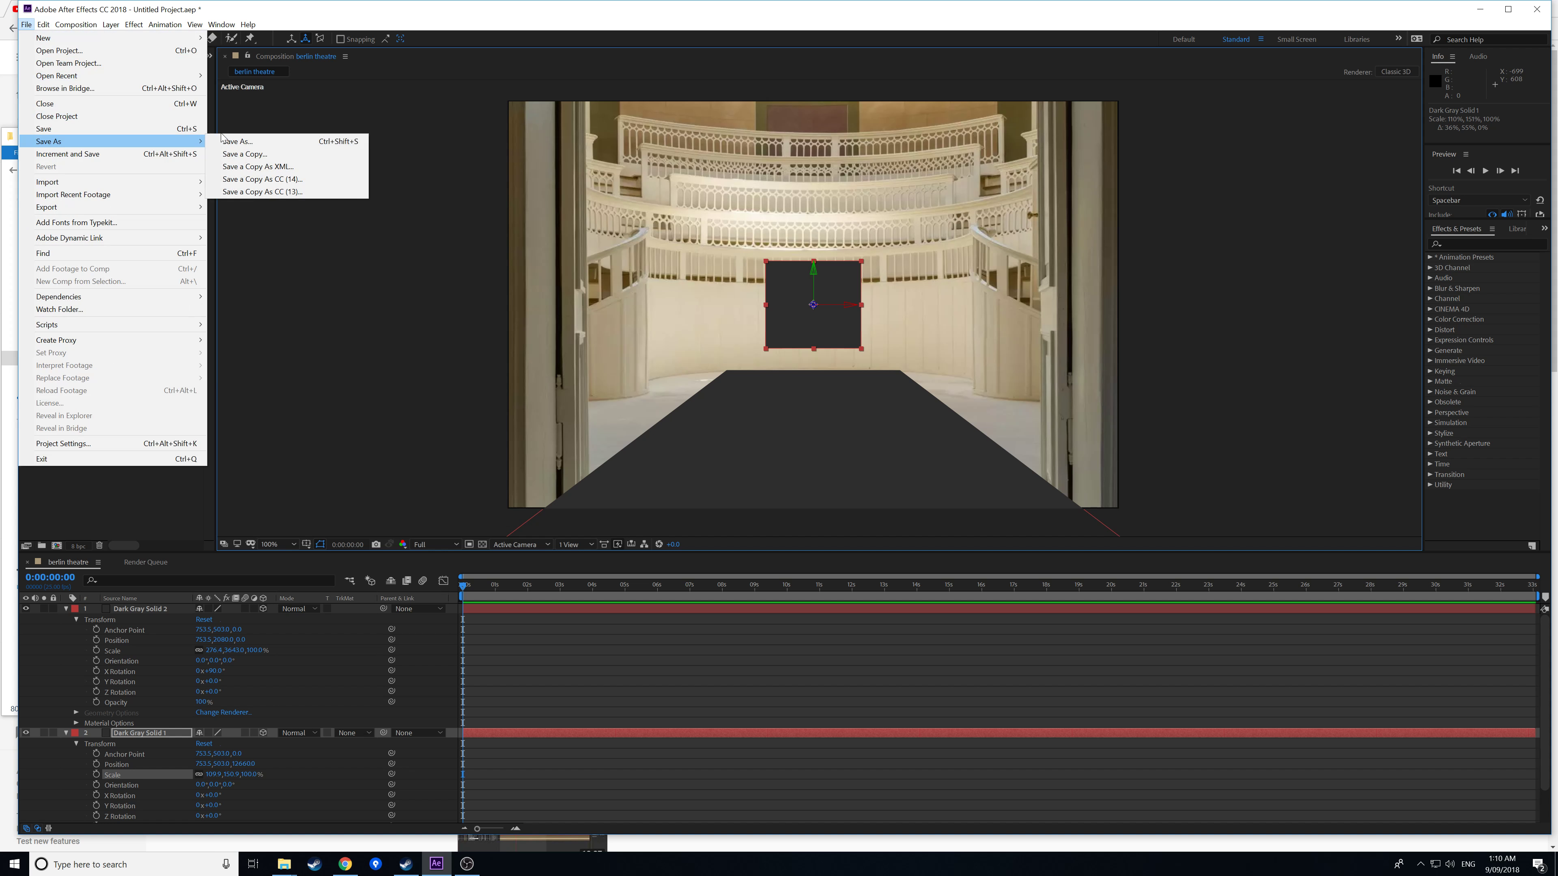
{"action": "left_click", "coordinate": [236, 142]}
{"action": "type", "text": "s"}
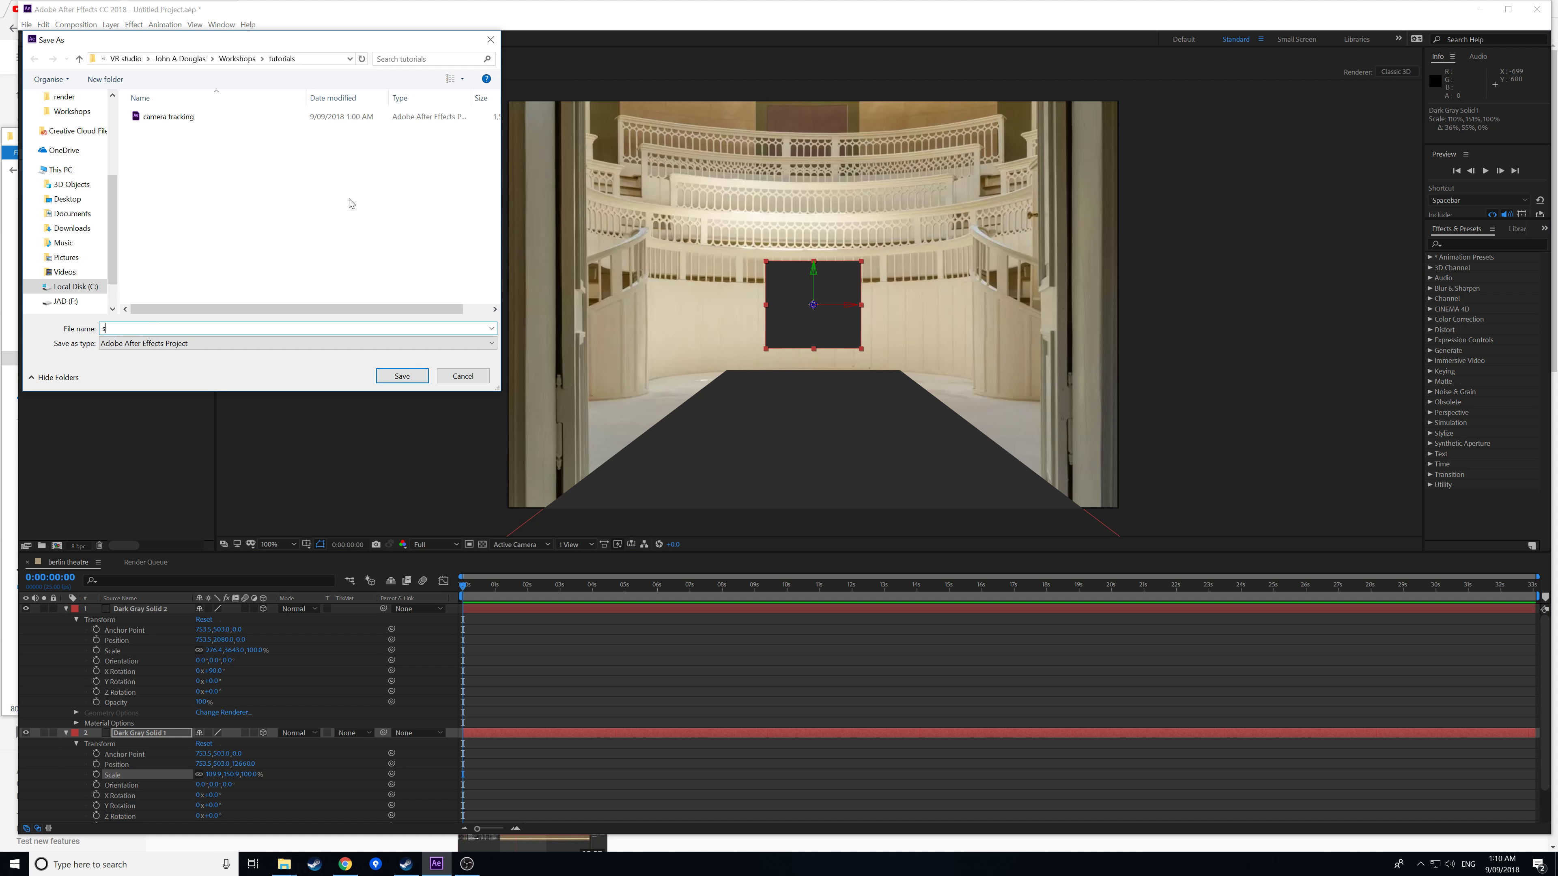
{"action": "type", "text": "tatic comp"}
{"action": "key", "text": "Return"}
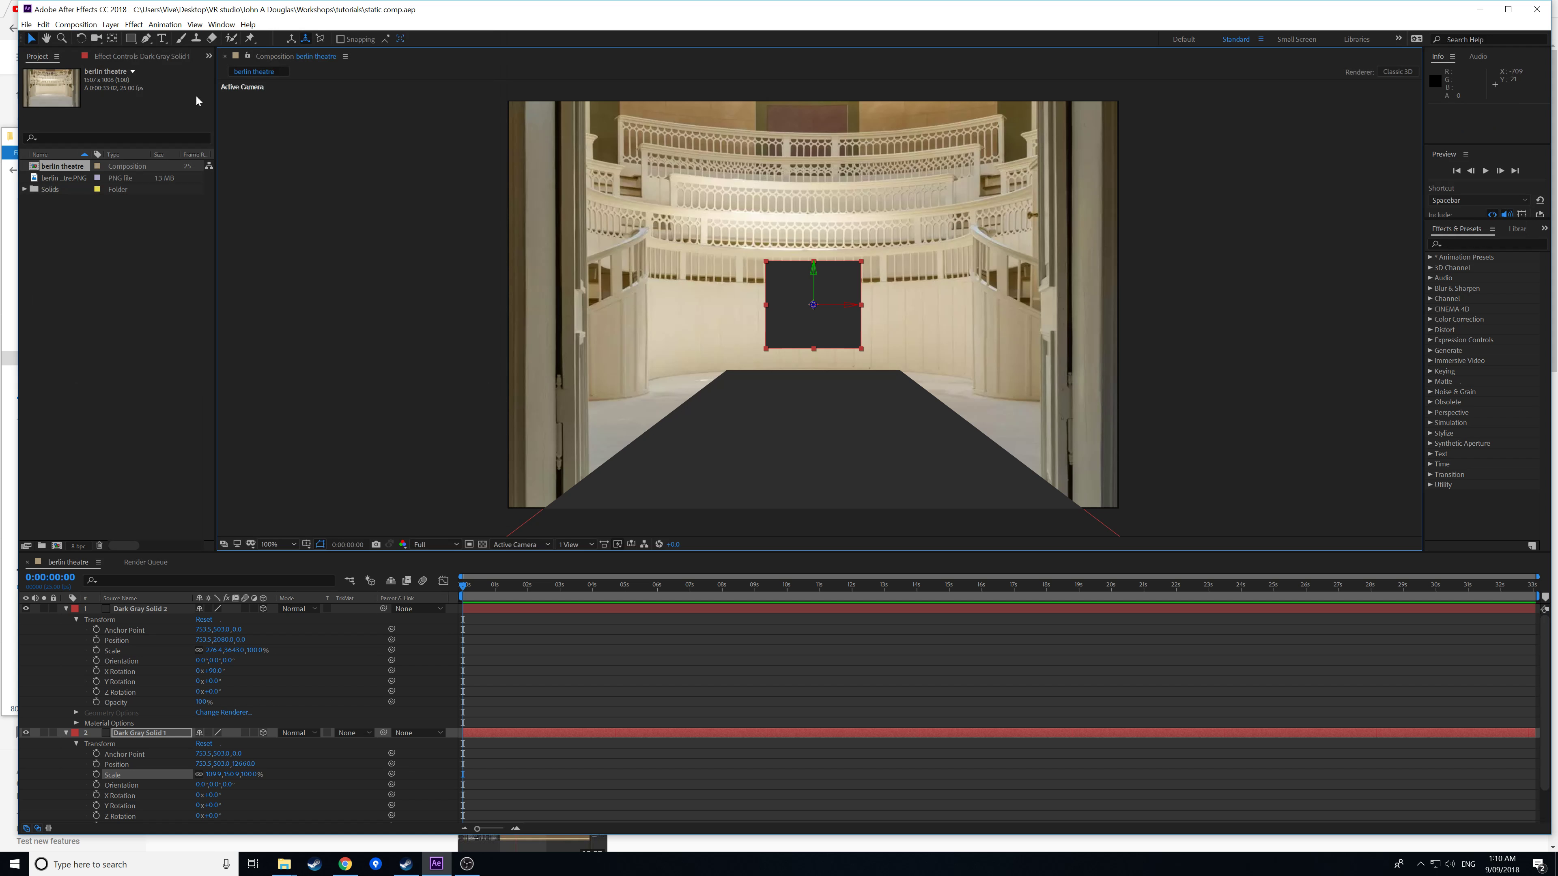
{"action": "left_click", "coordinate": [26, 24]}
{"action": "mouse_move", "coordinate": [77, 40]}
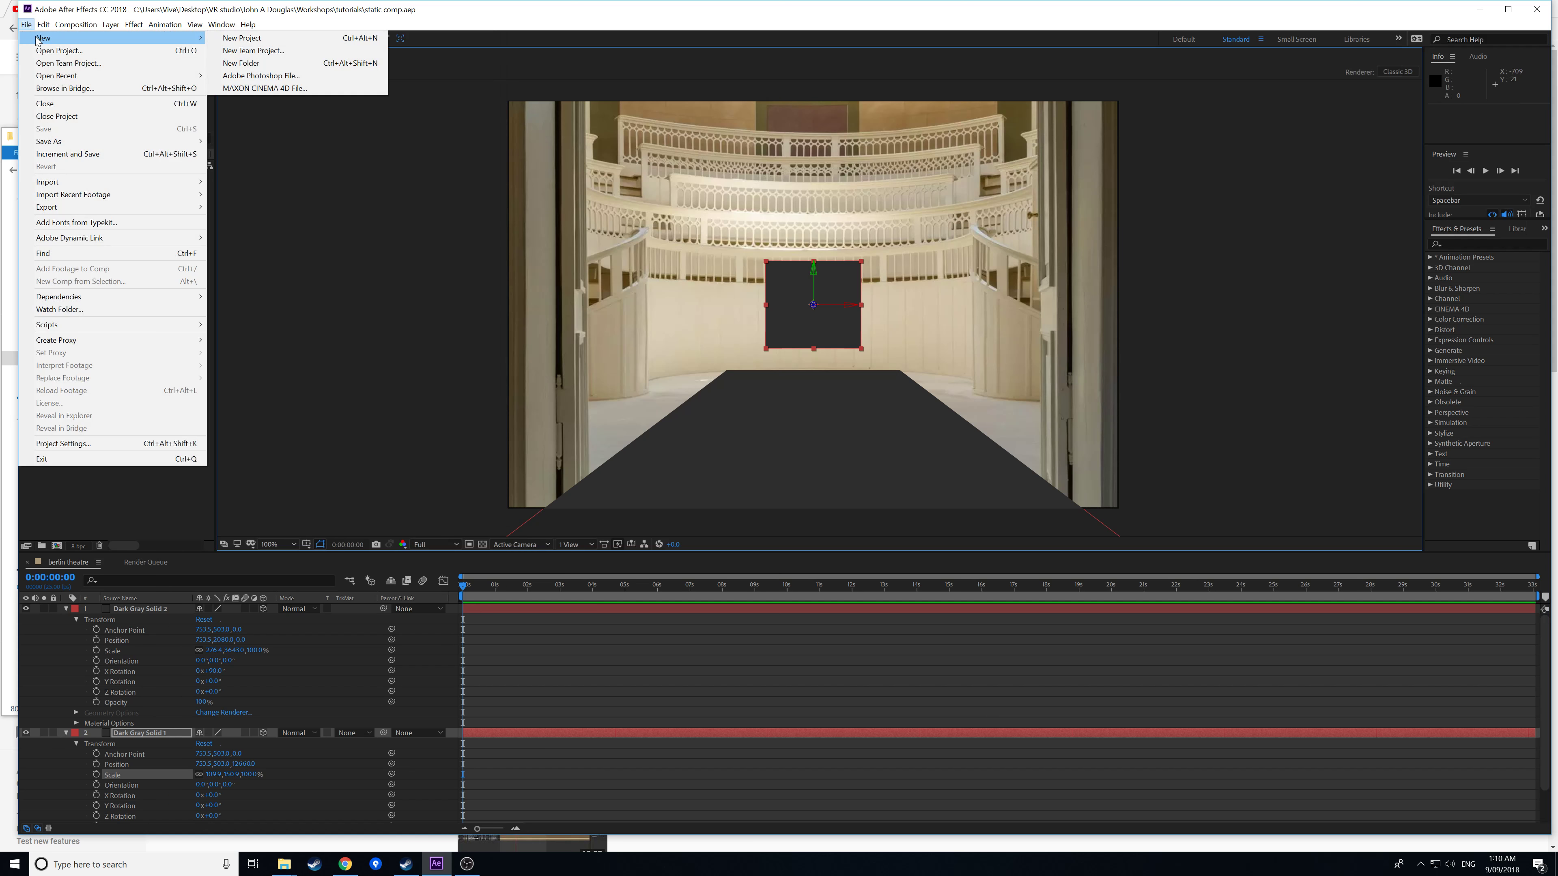
{"action": "left_click", "coordinate": [257, 89]}
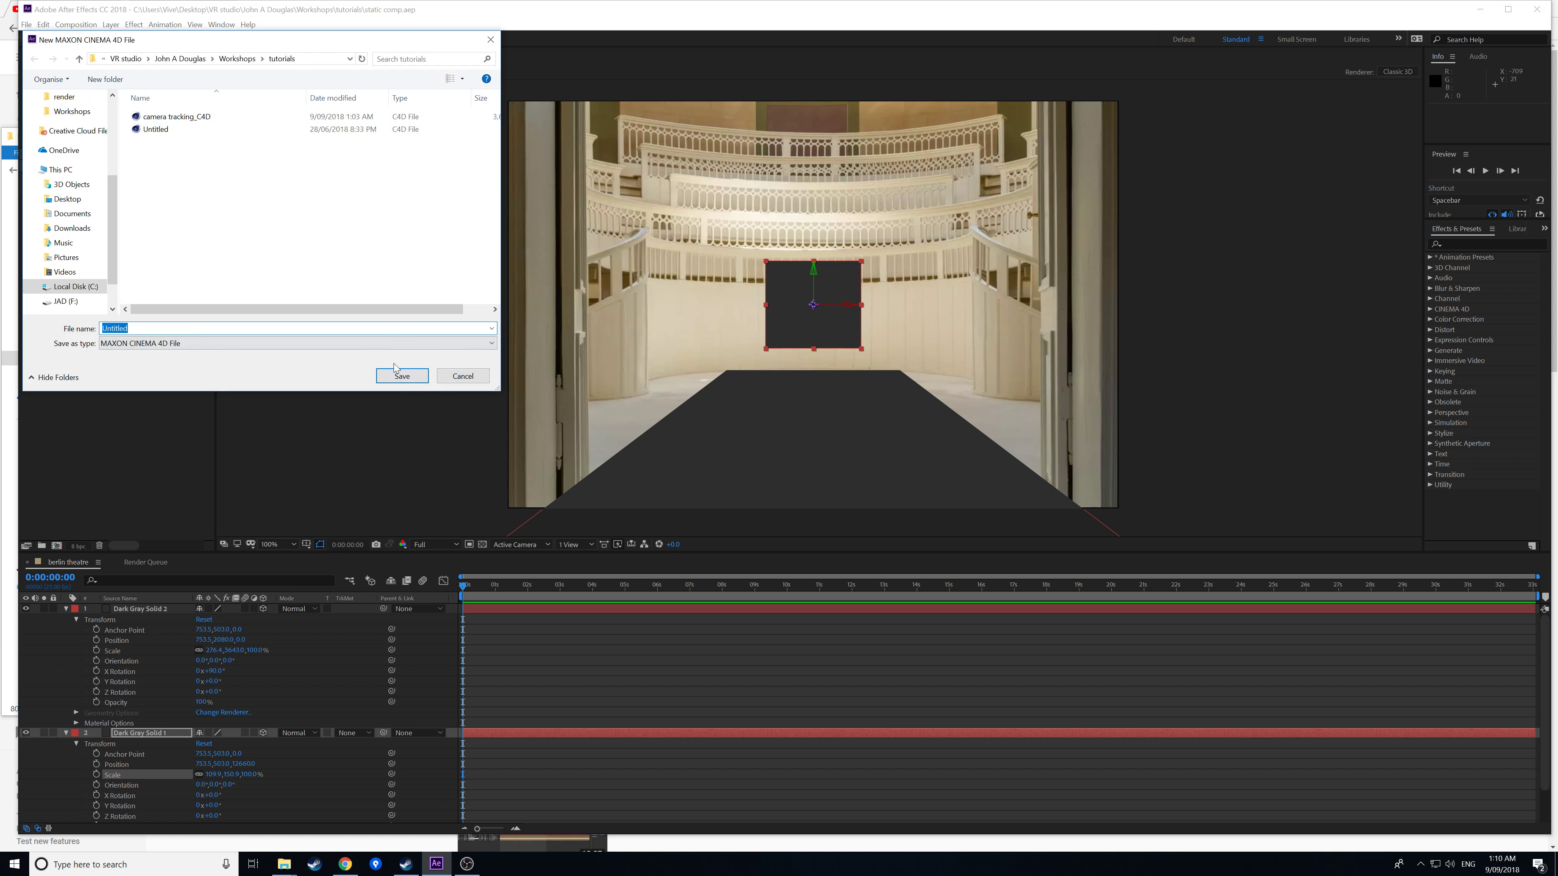
{"action": "left_click", "coordinate": [403, 377]}
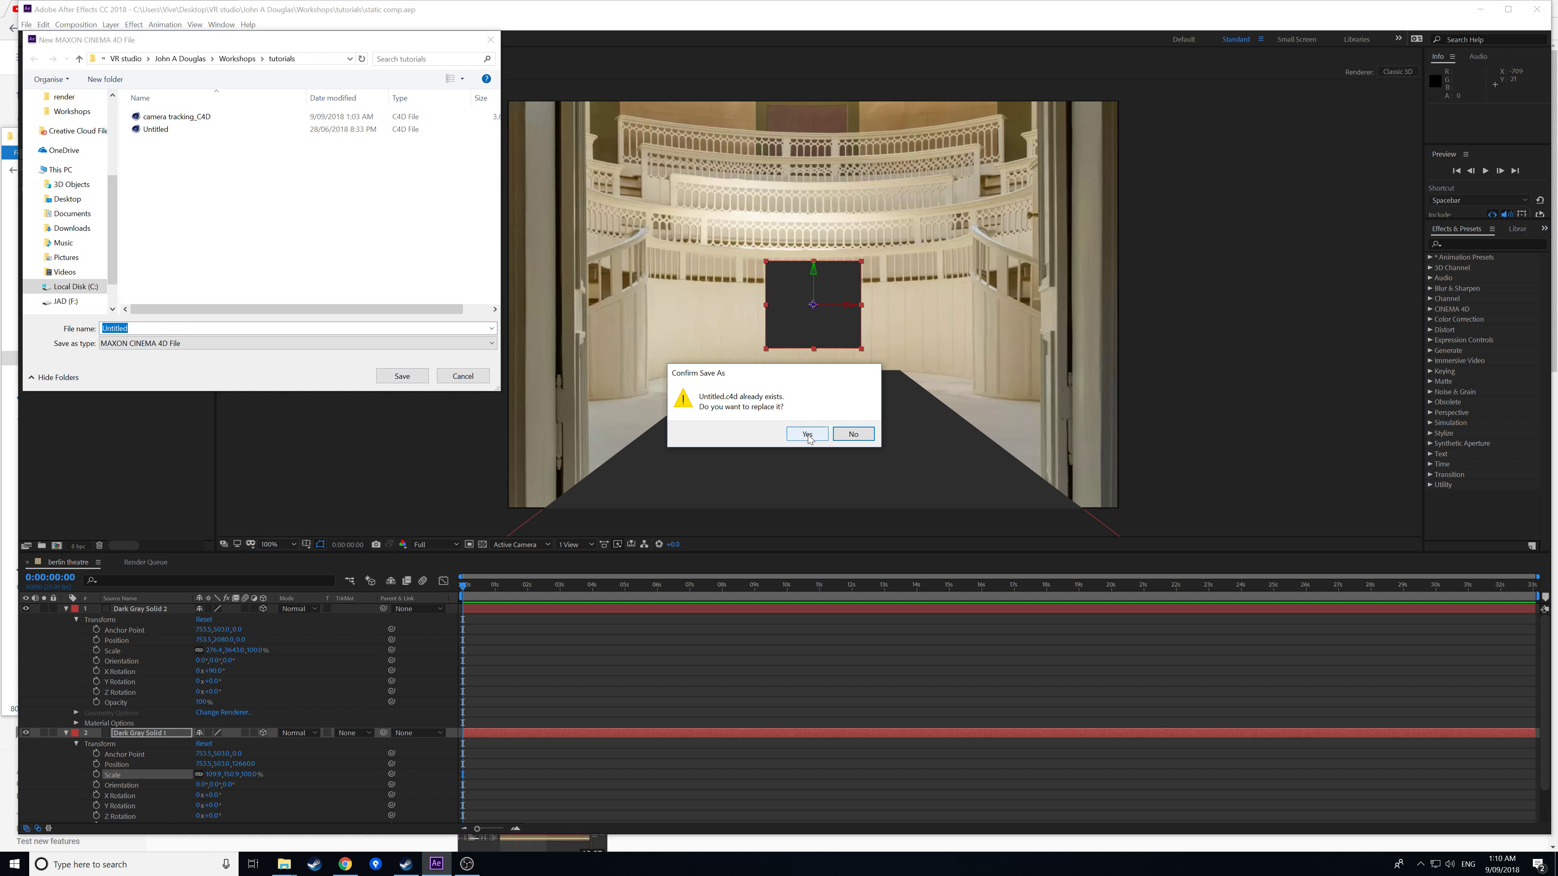
{"action": "left_click", "coordinate": [851, 436]}
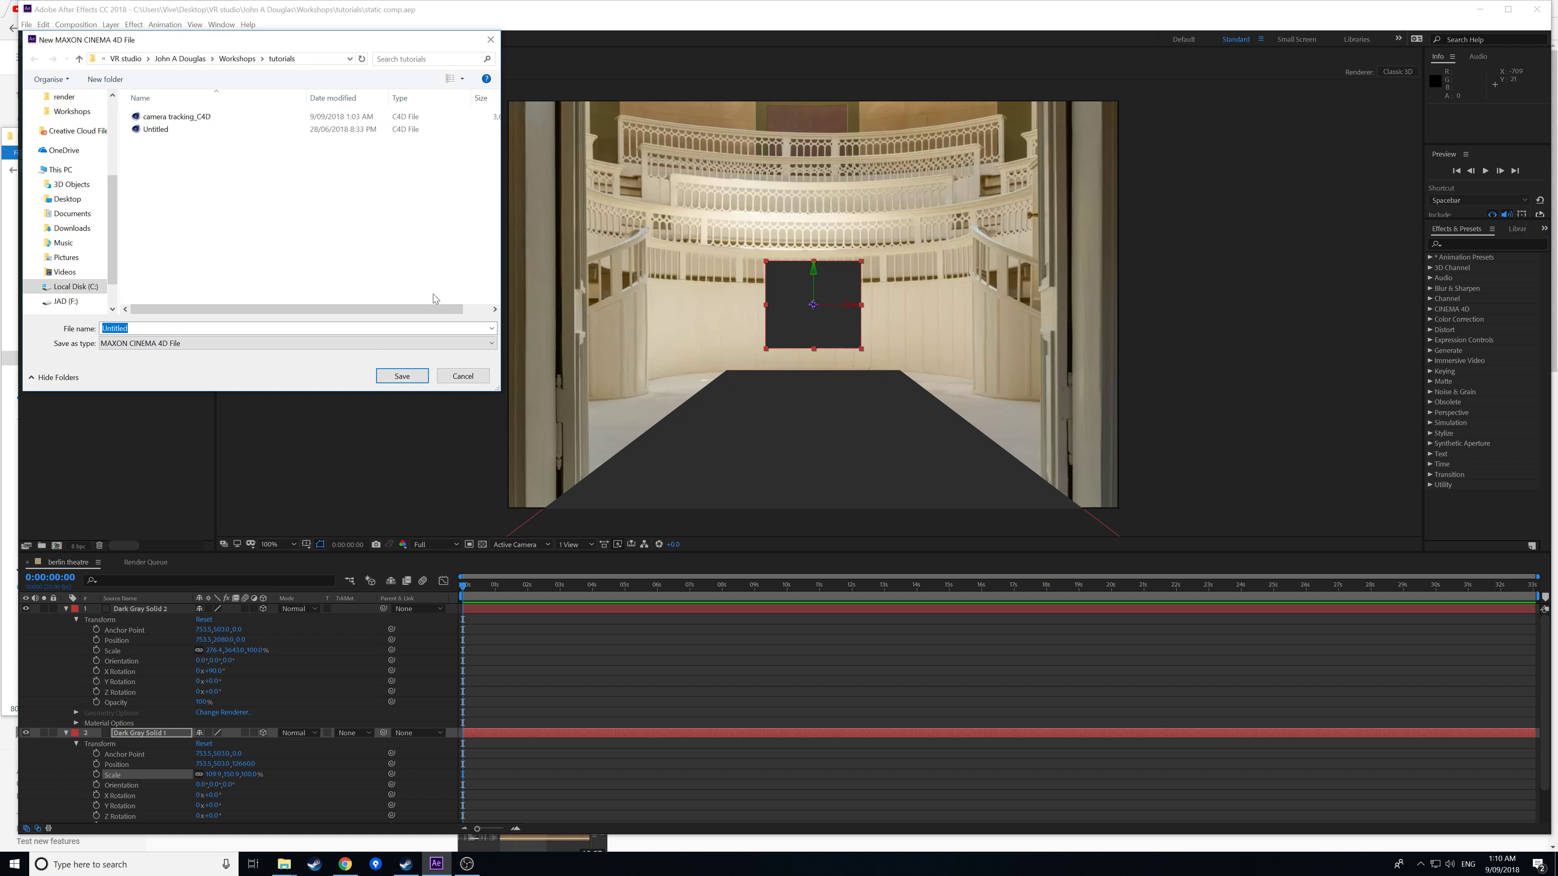
{"action": "left_click", "coordinate": [462, 376]}
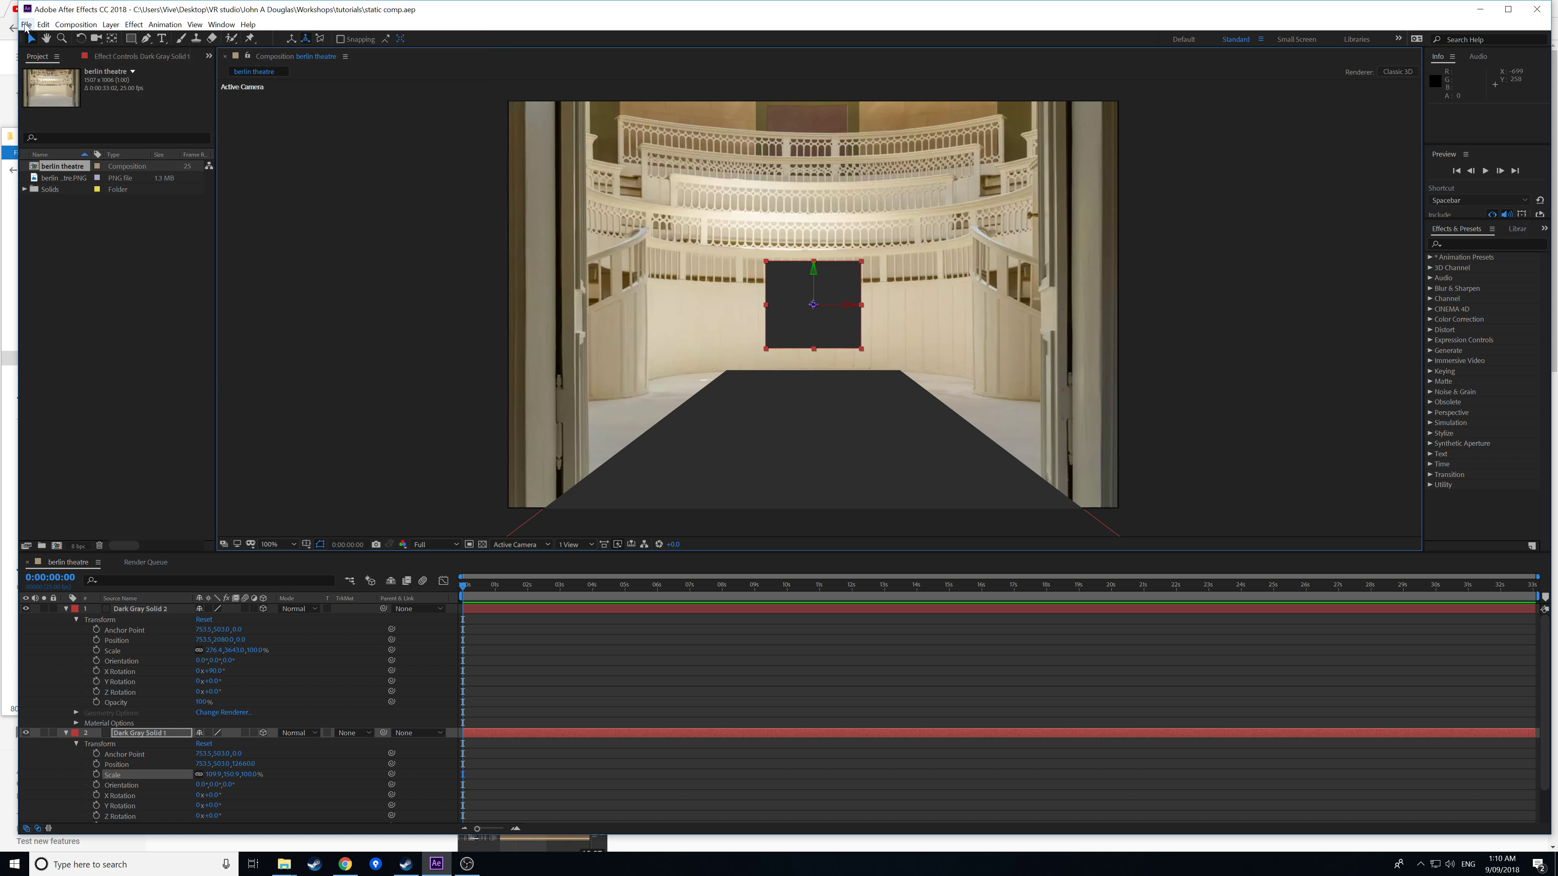
{"action": "left_click", "coordinate": [25, 25]}
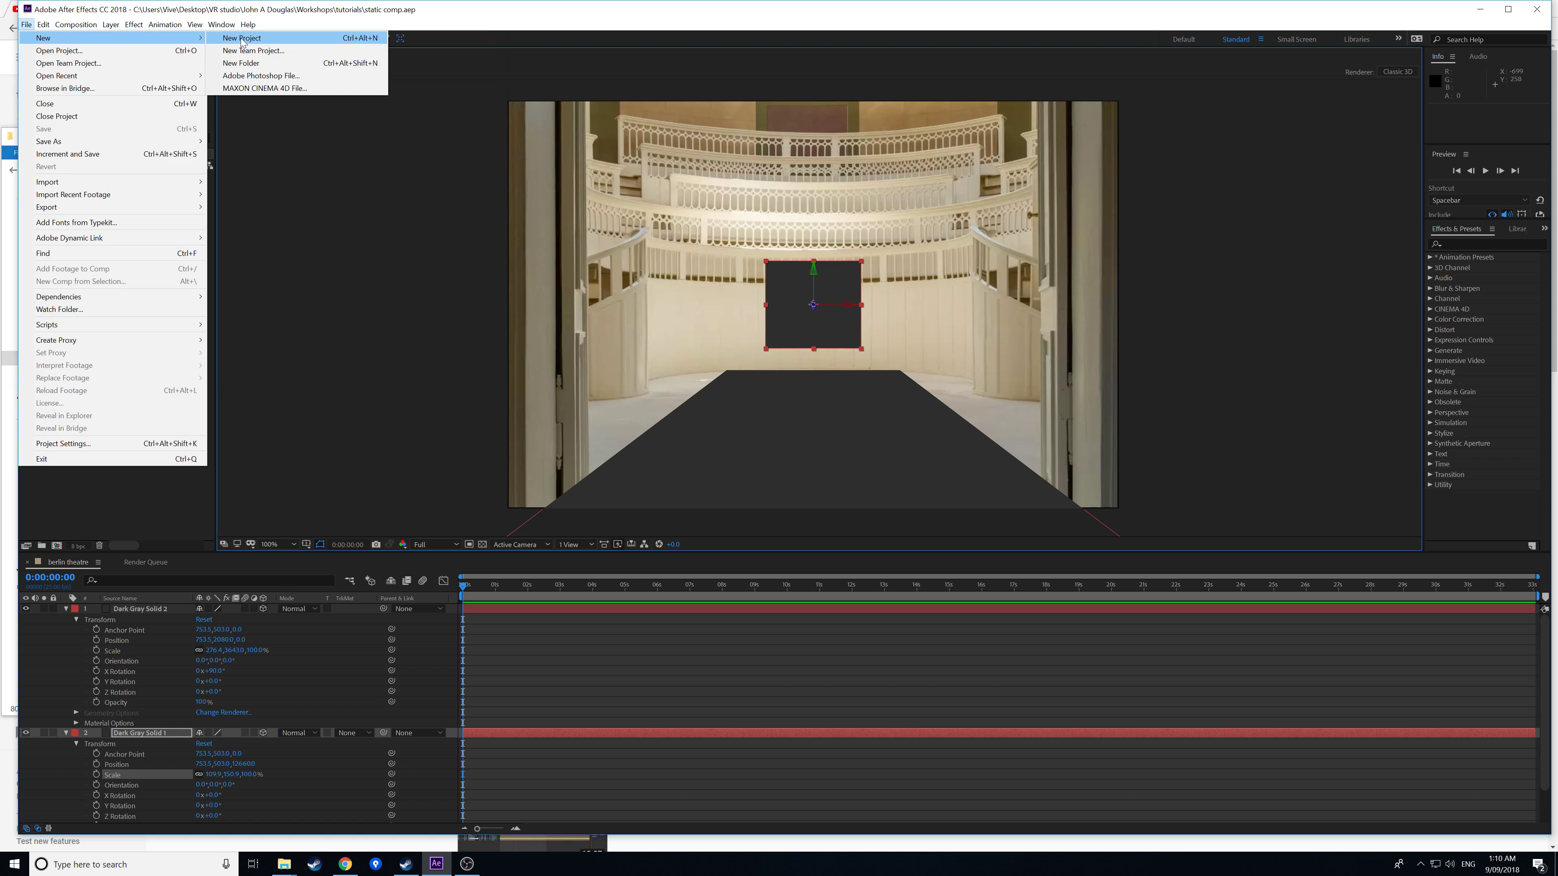
{"action": "left_click", "coordinate": [323, 88]}
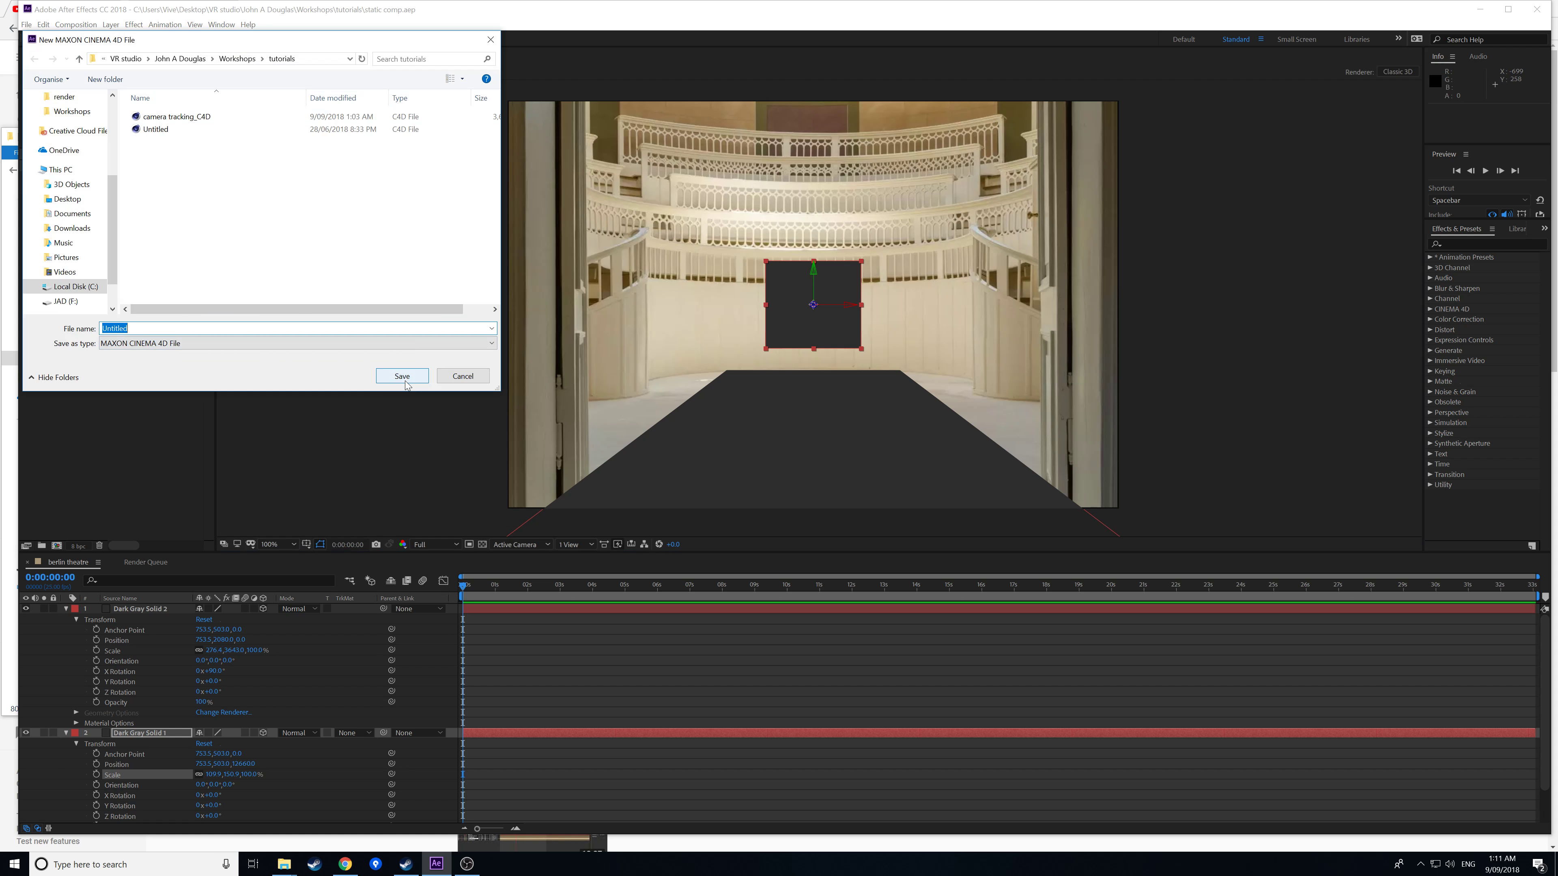
{"action": "left_click", "coordinate": [442, 377]}
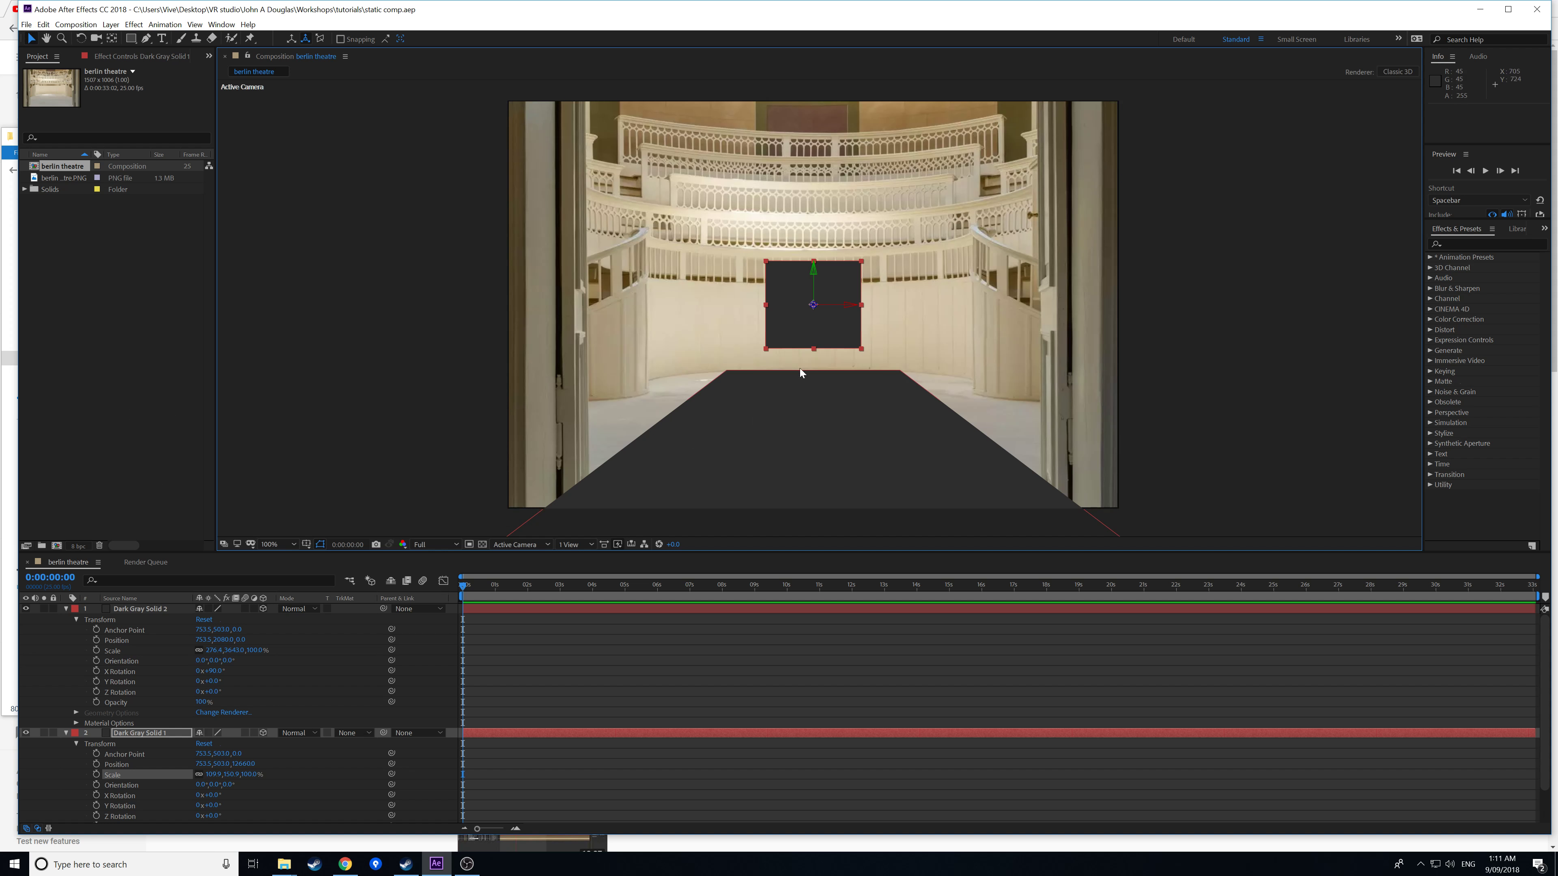
- Export the composition with the MAXON Cinema 4D Exporter as "static comp_C4D" in the tutorials folder, accepting that 2D layers are left out
{"action": "left_click", "coordinate": [26, 23]}
{"action": "mouse_move", "coordinate": [181, 207]}
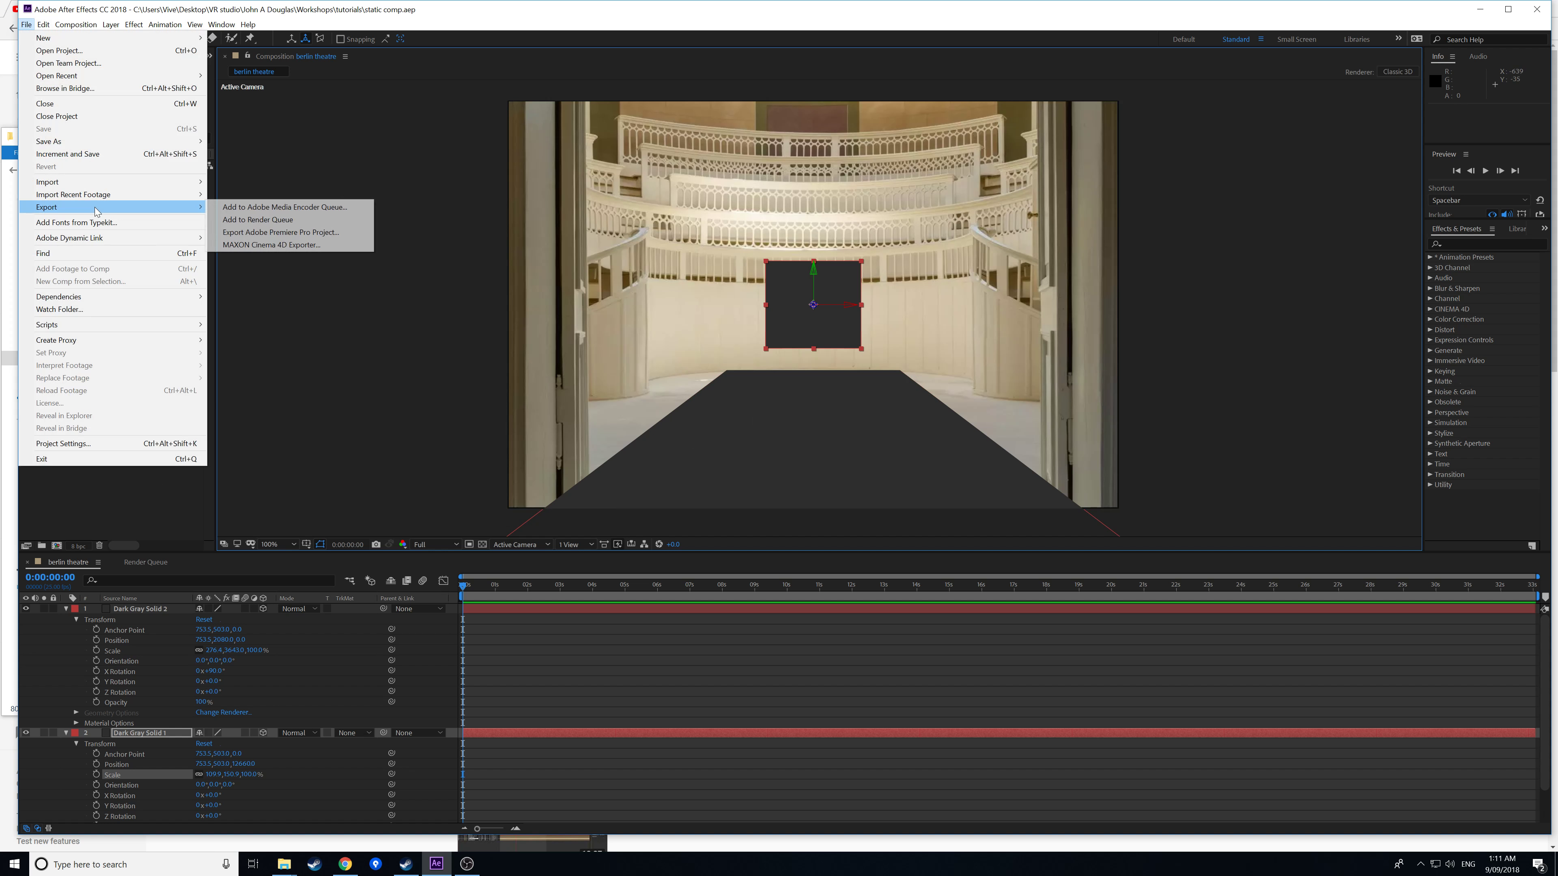
{"action": "left_click", "coordinate": [247, 246]}
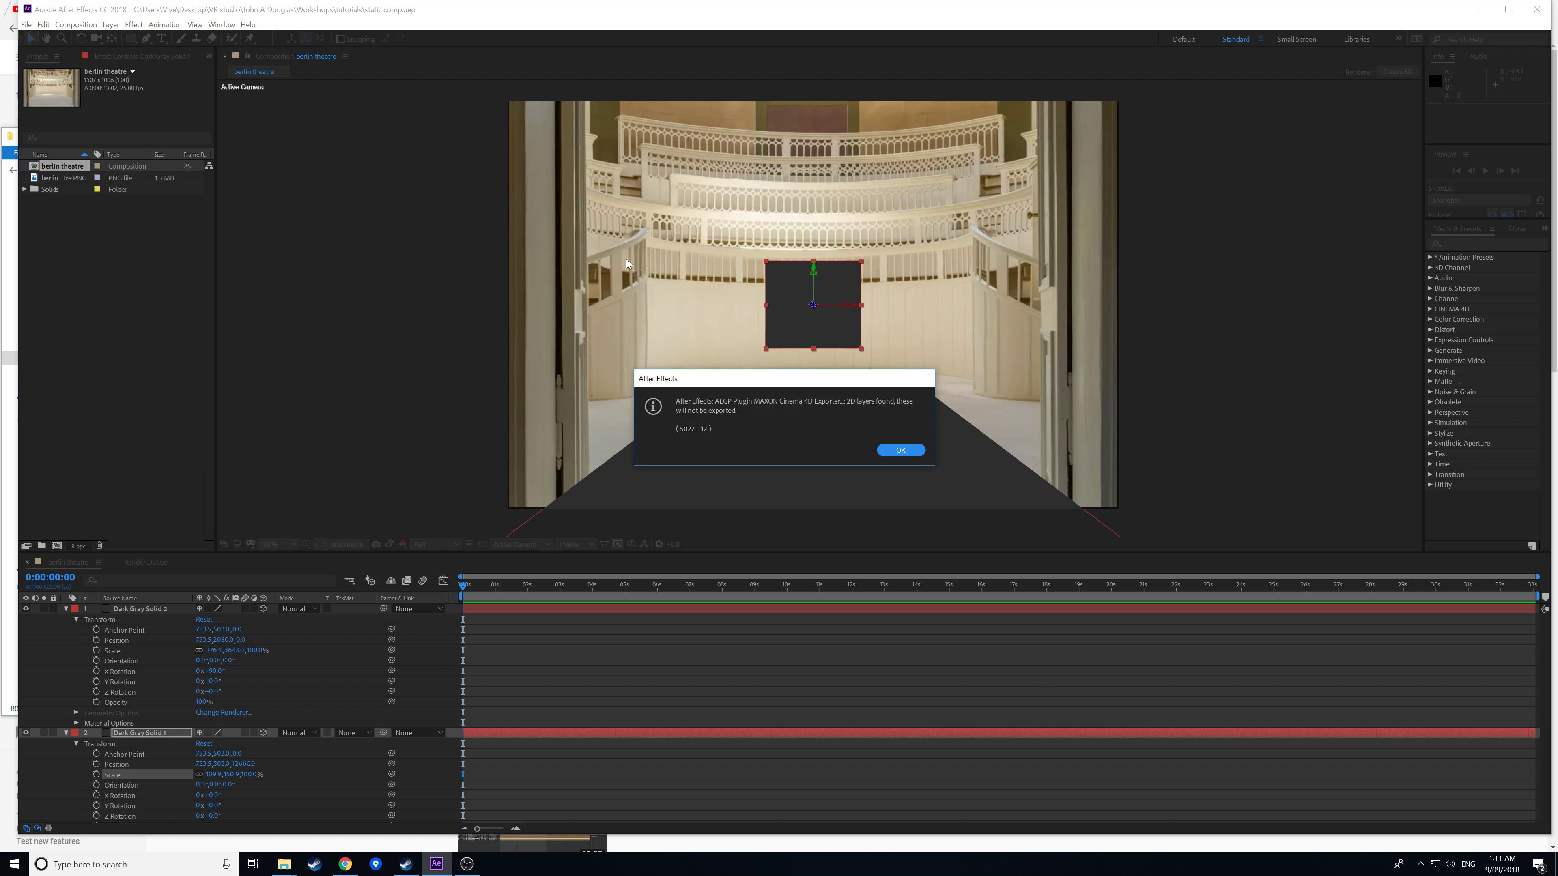
{"action": "left_click", "coordinate": [904, 452]}
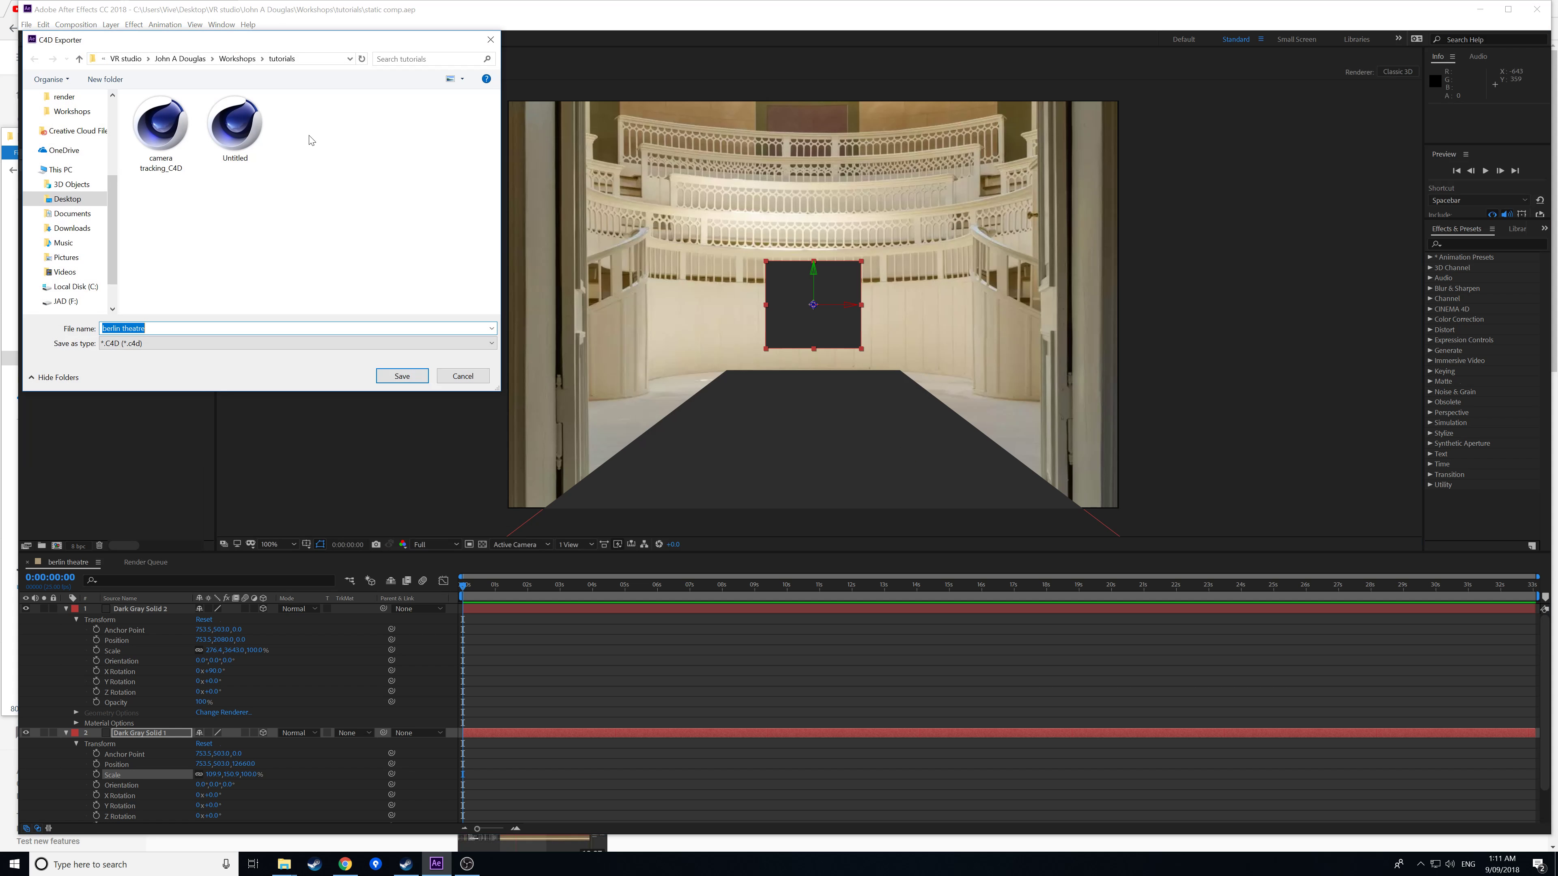
{"action": "type", "text": "static"}
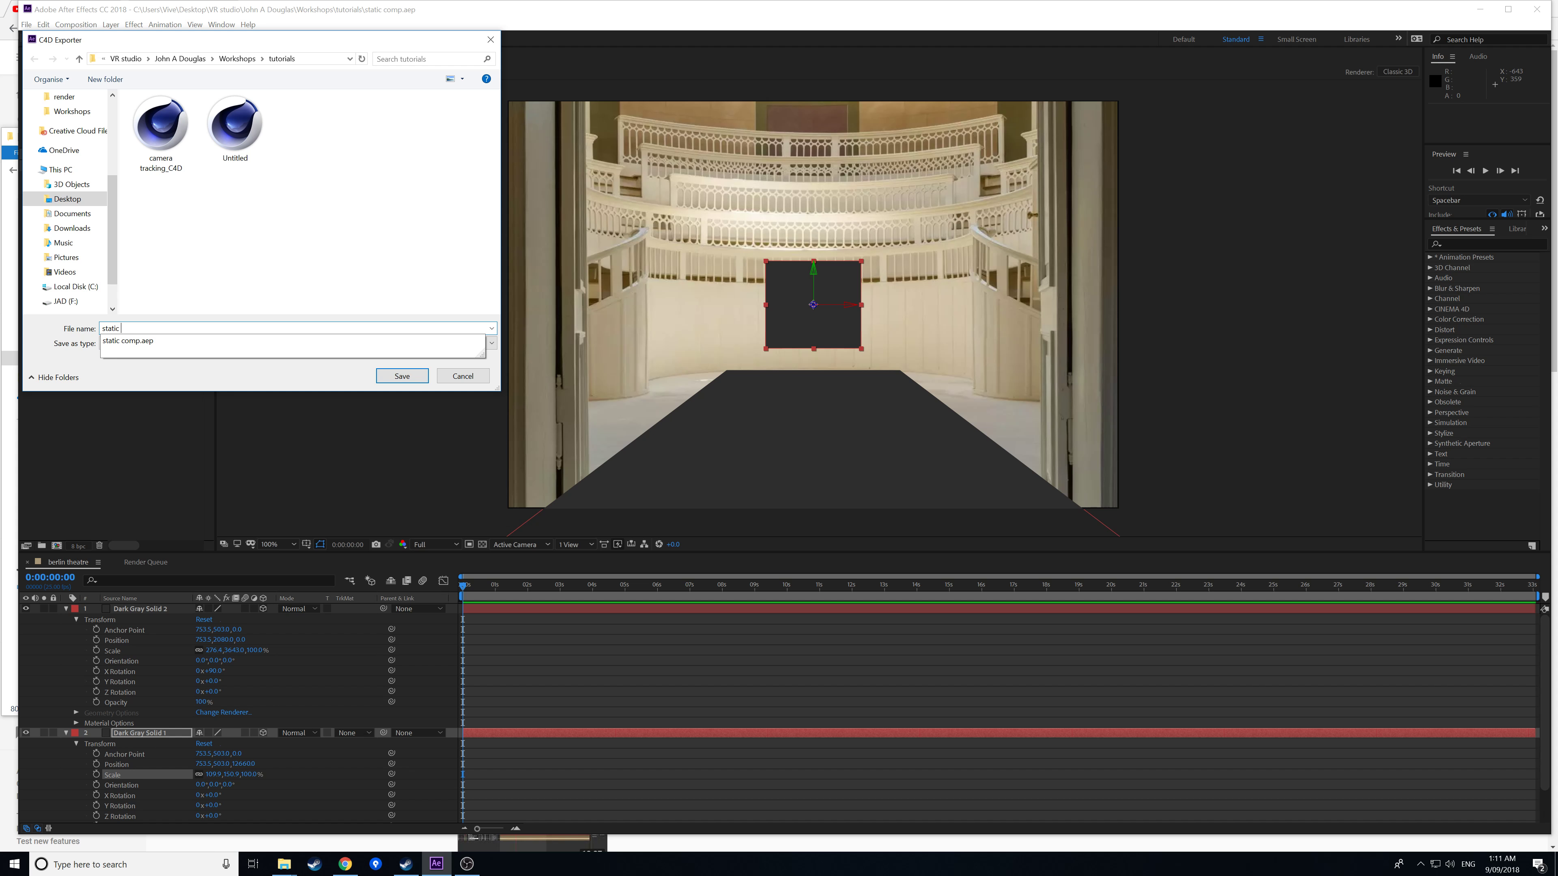
{"action": "type", "text": " comp_C4D"}
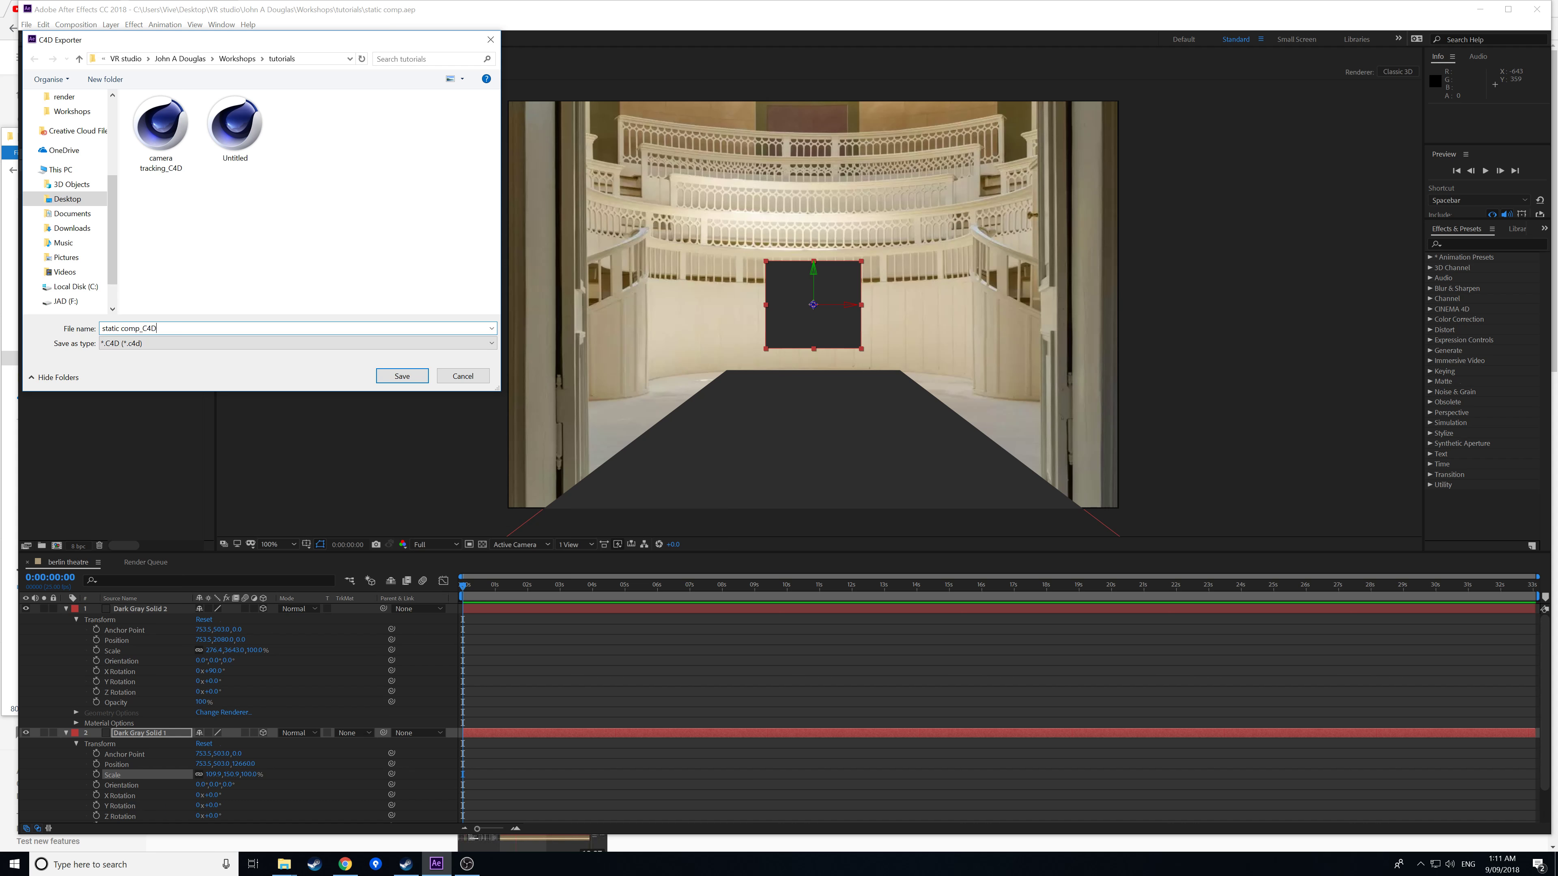
{"action": "key", "text": "Return"}
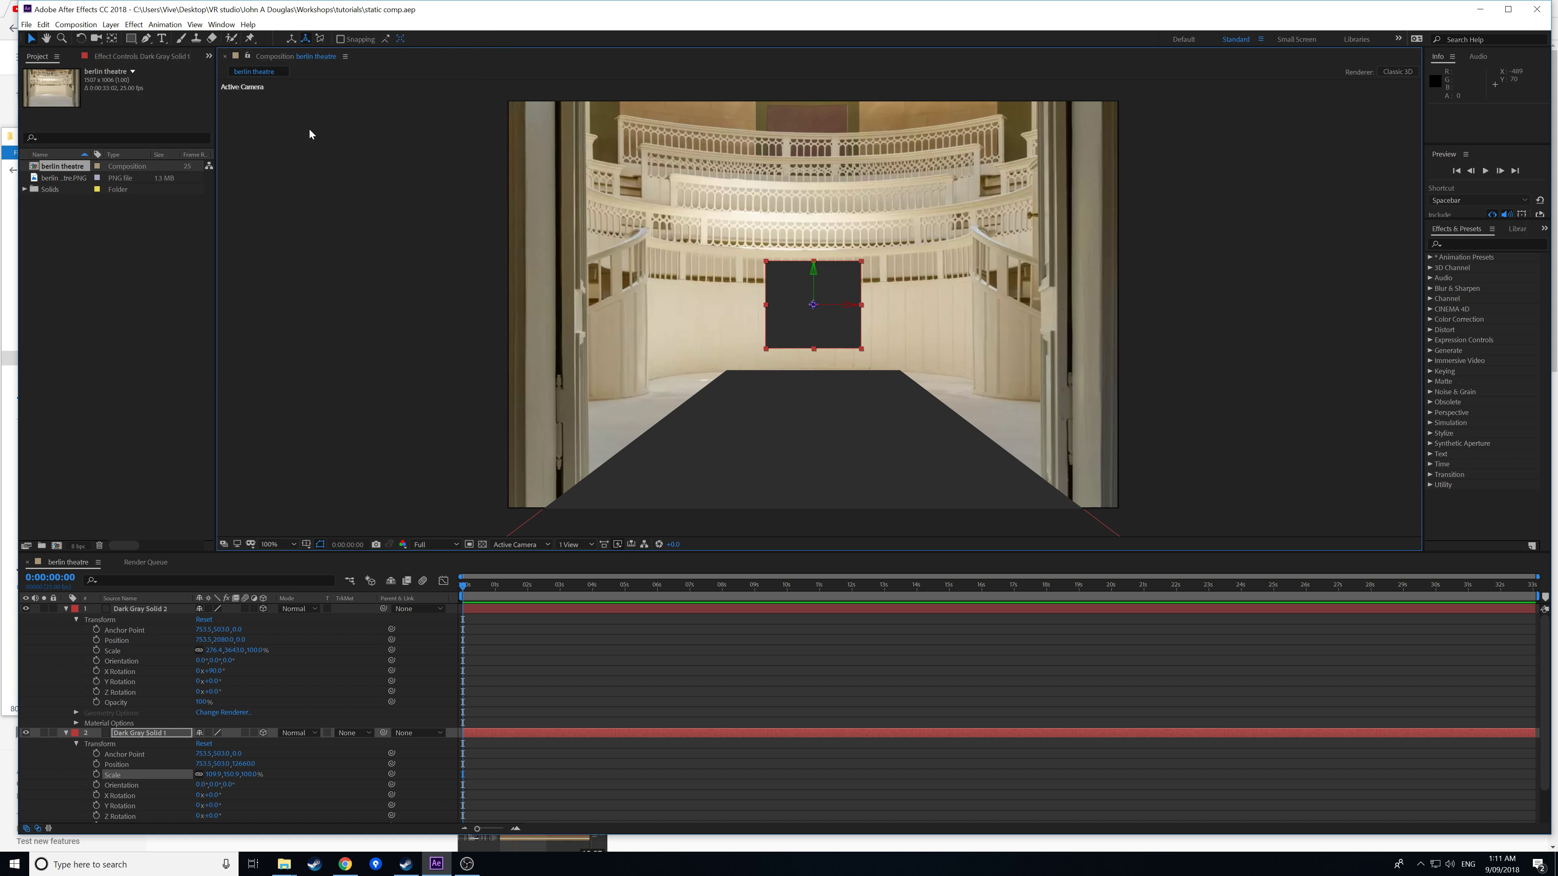
- Create a new MAXON Cinema 4D file named Untitled in the tutorials folder, replacing the existing one, to launch Cinema 4D Lite
{"action": "left_click", "coordinate": [27, 25]}
{"action": "mouse_move", "coordinate": [35, 39]}
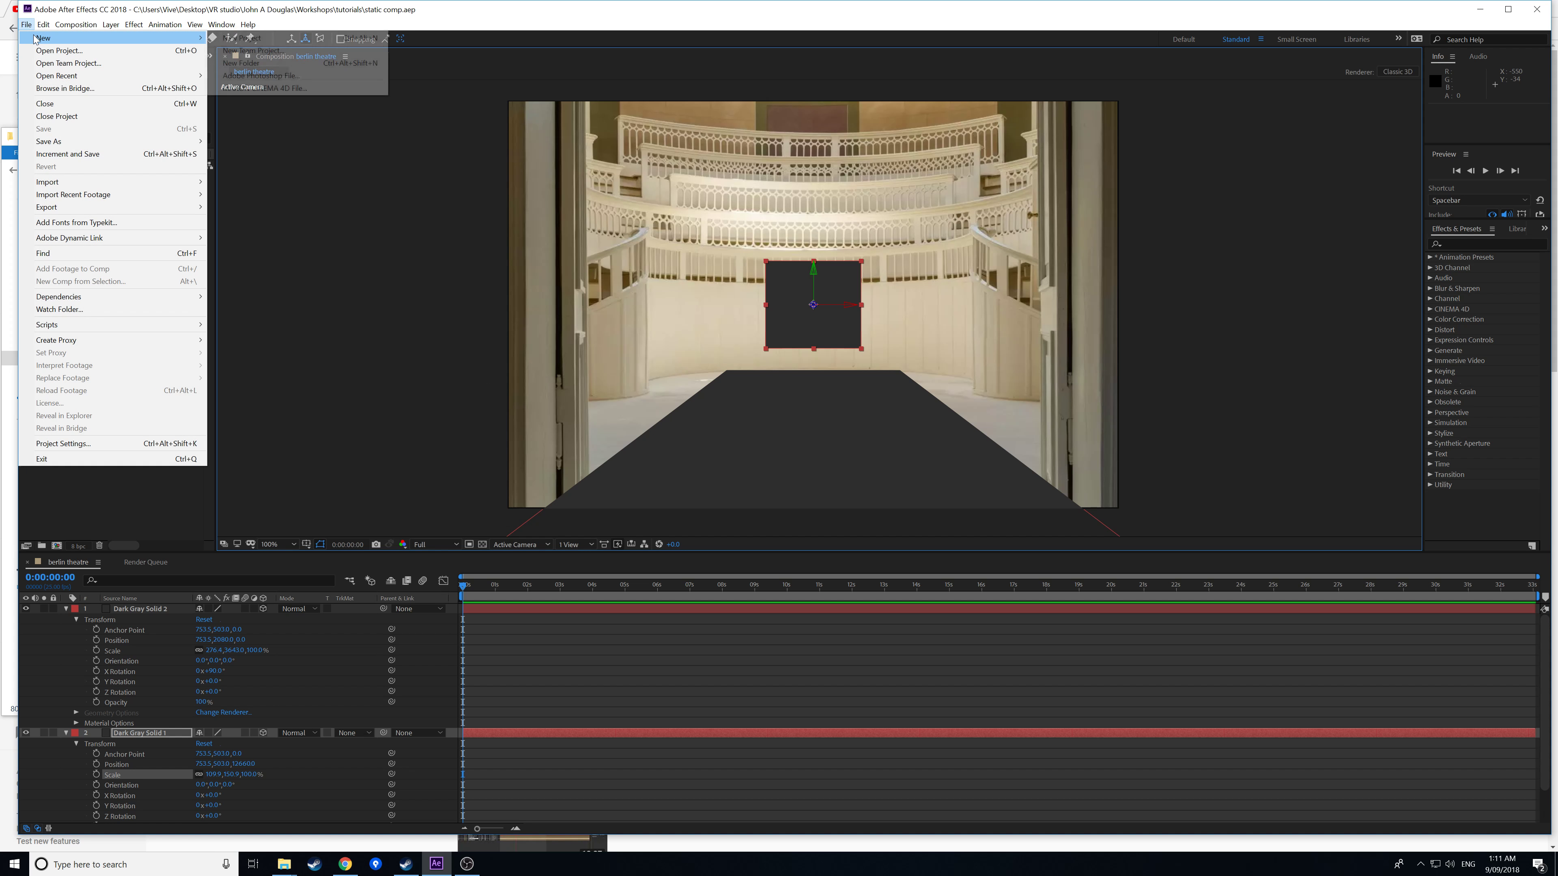
{"action": "left_click", "coordinate": [270, 88]}
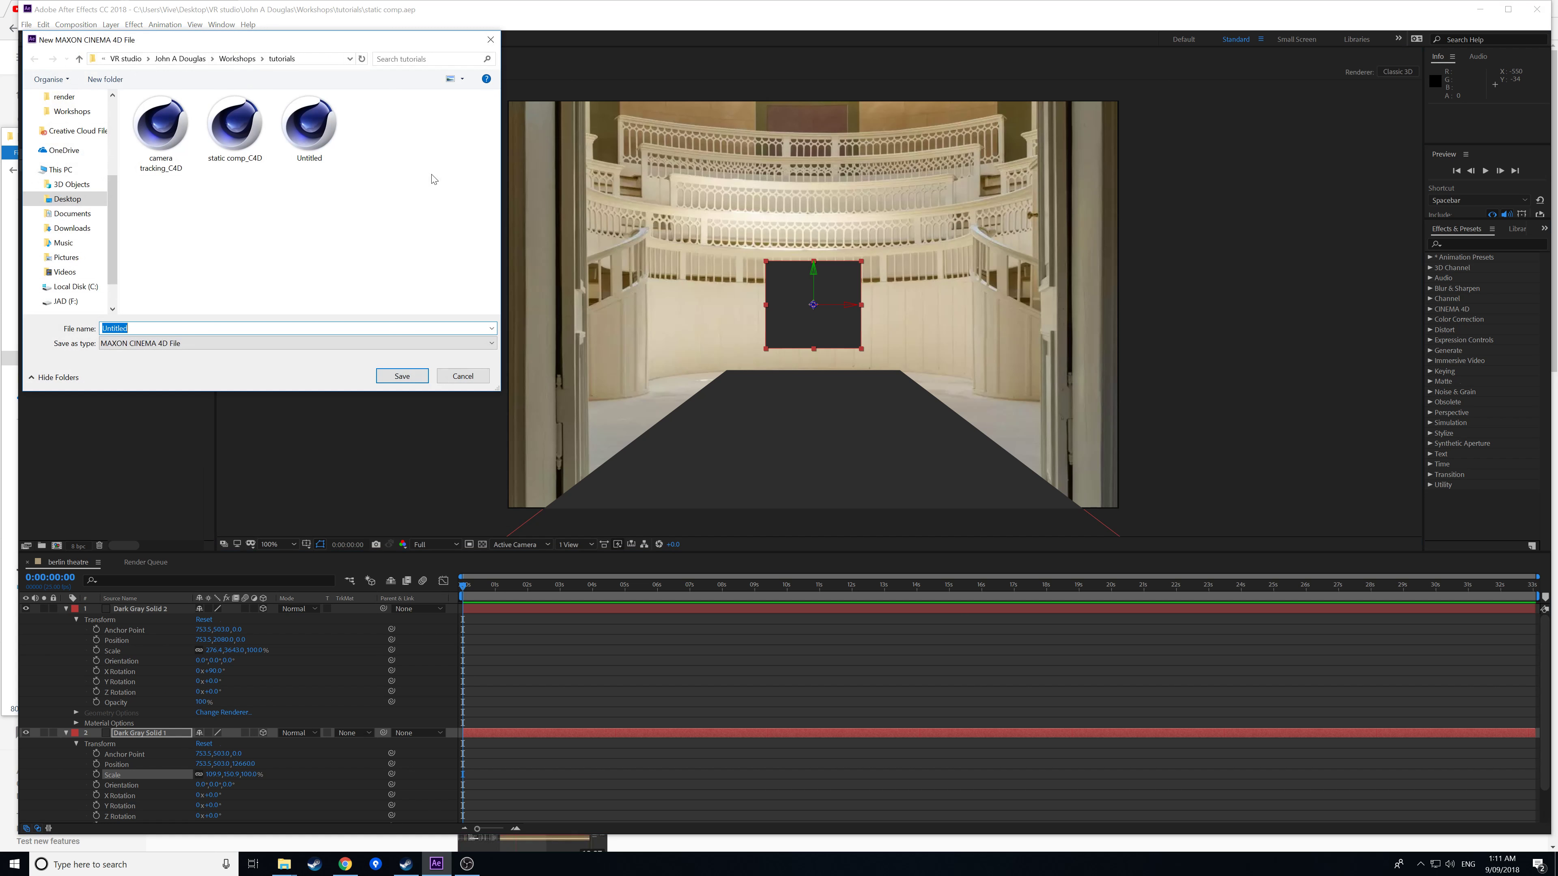
{"action": "left_click", "coordinate": [422, 381]}
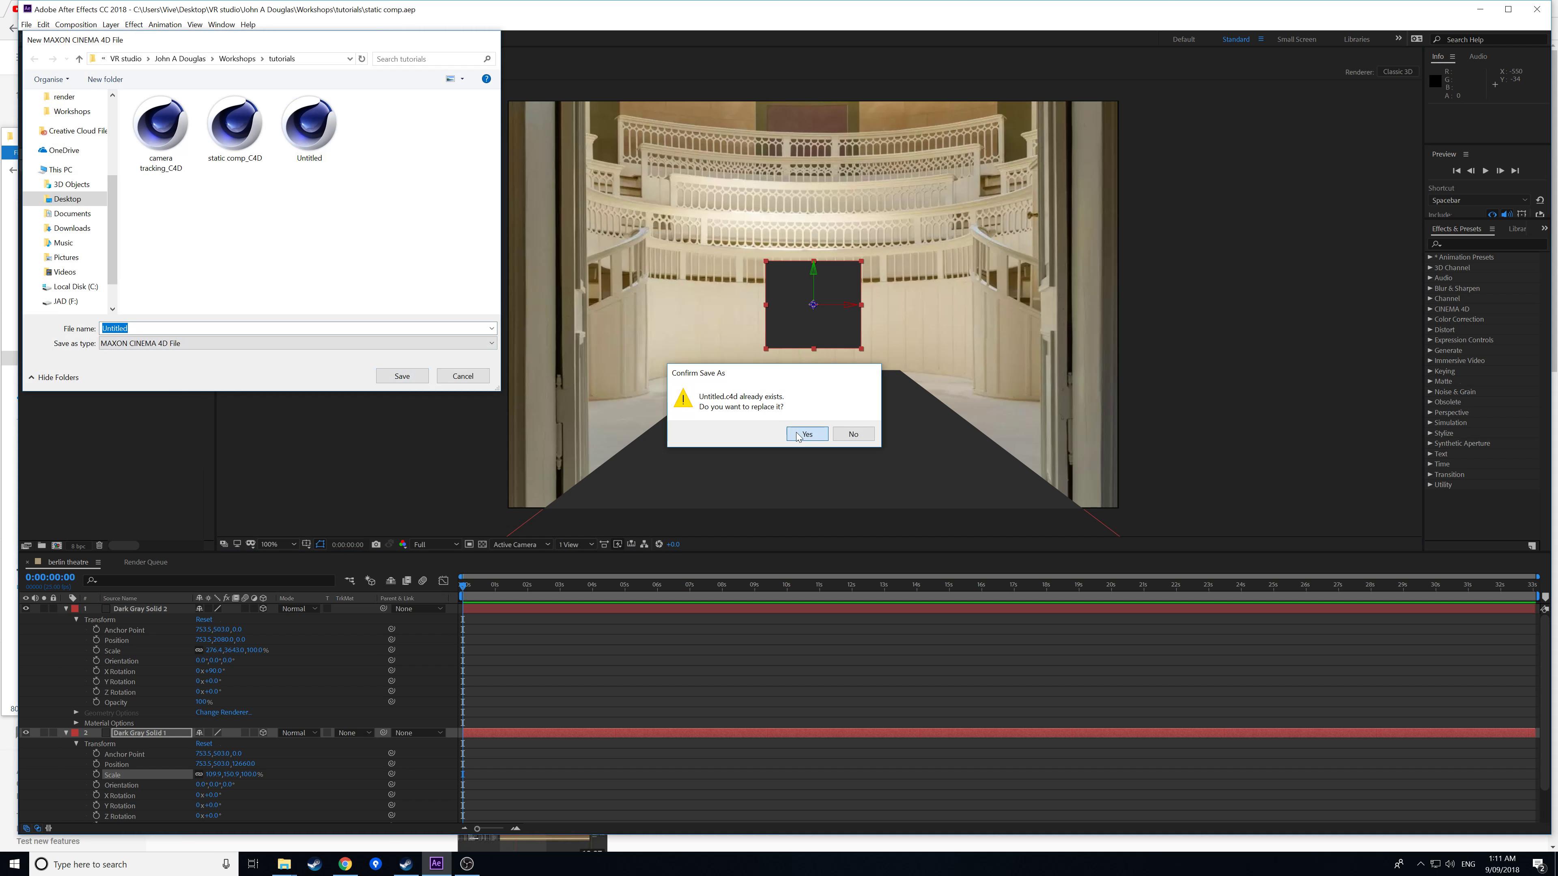
{"action": "left_click", "coordinate": [801, 435]}
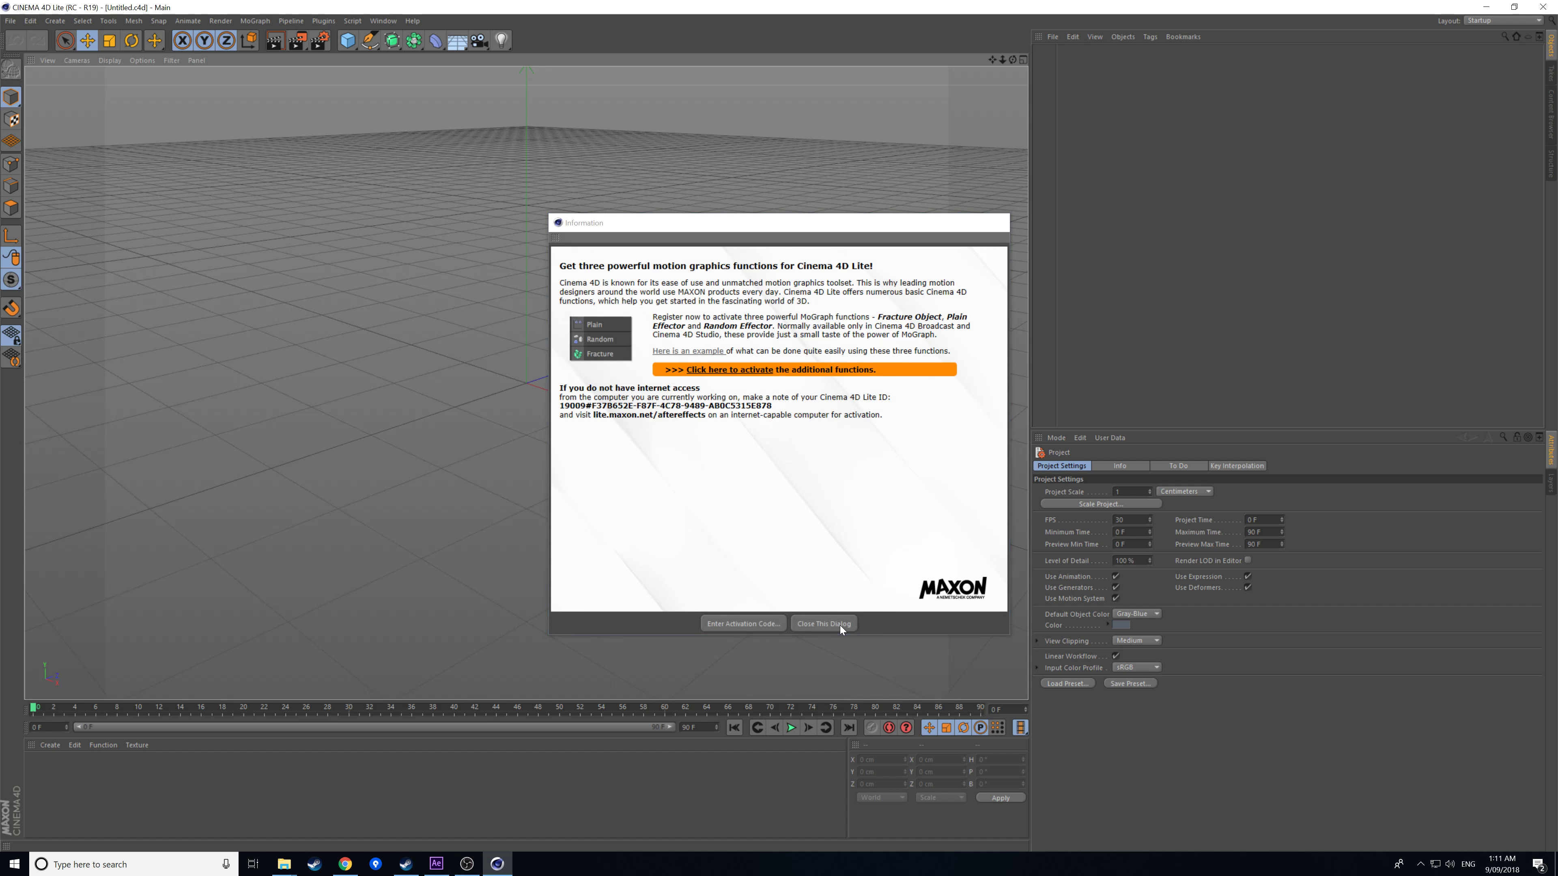
- Dismiss the activation notice and open the exported "static comp_C4D" scene from the tutorials folder
{"action": "left_click", "coordinate": [838, 624]}
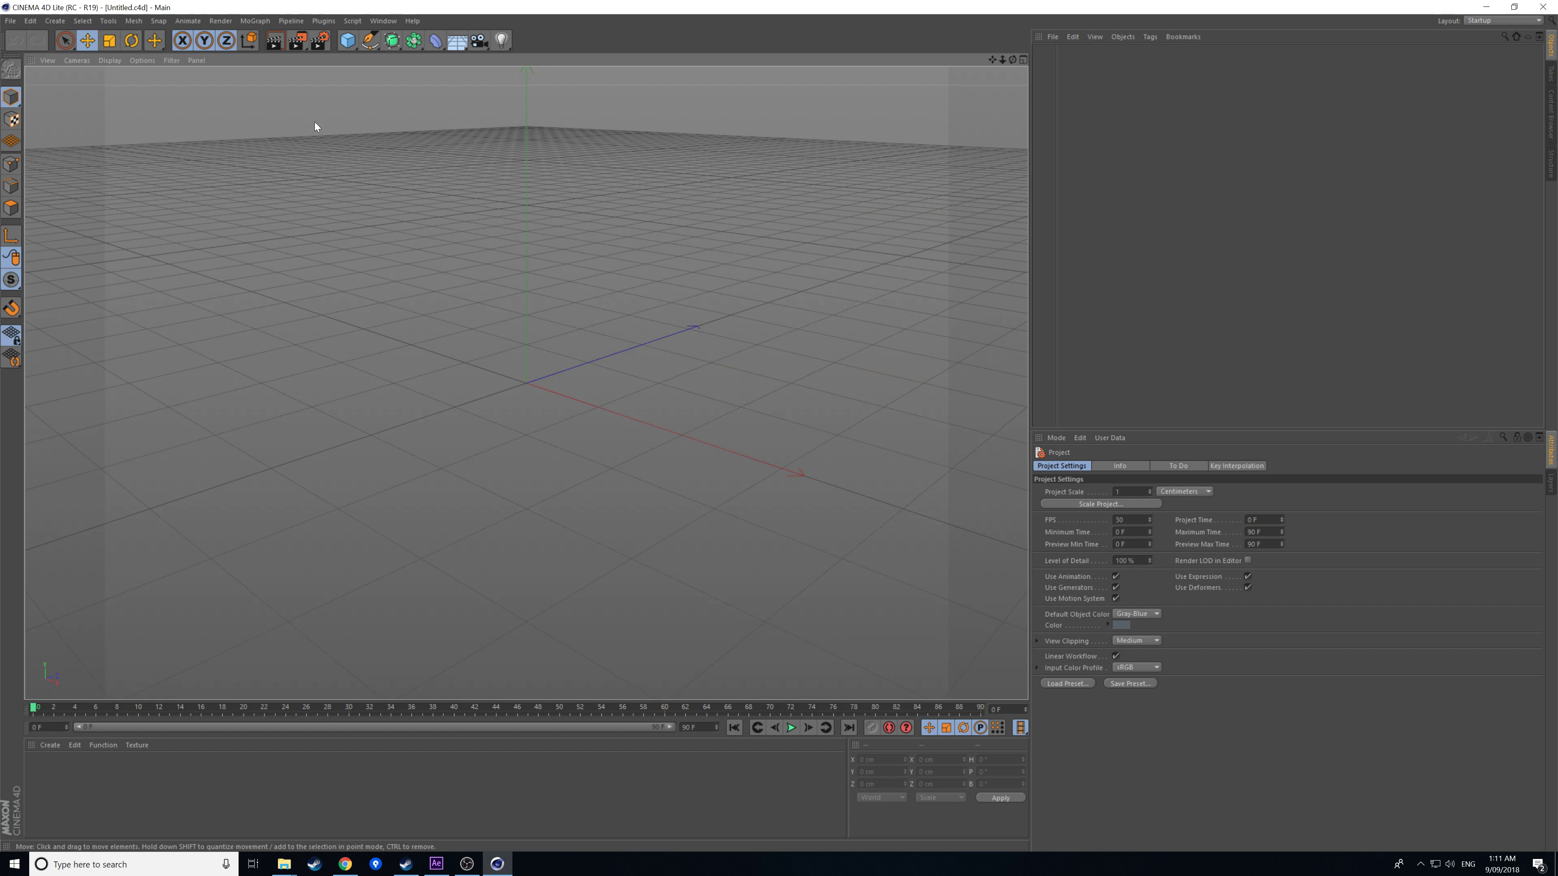
{"action": "left_click", "coordinate": [11, 21]}
{"action": "left_click", "coordinate": [24, 51]}
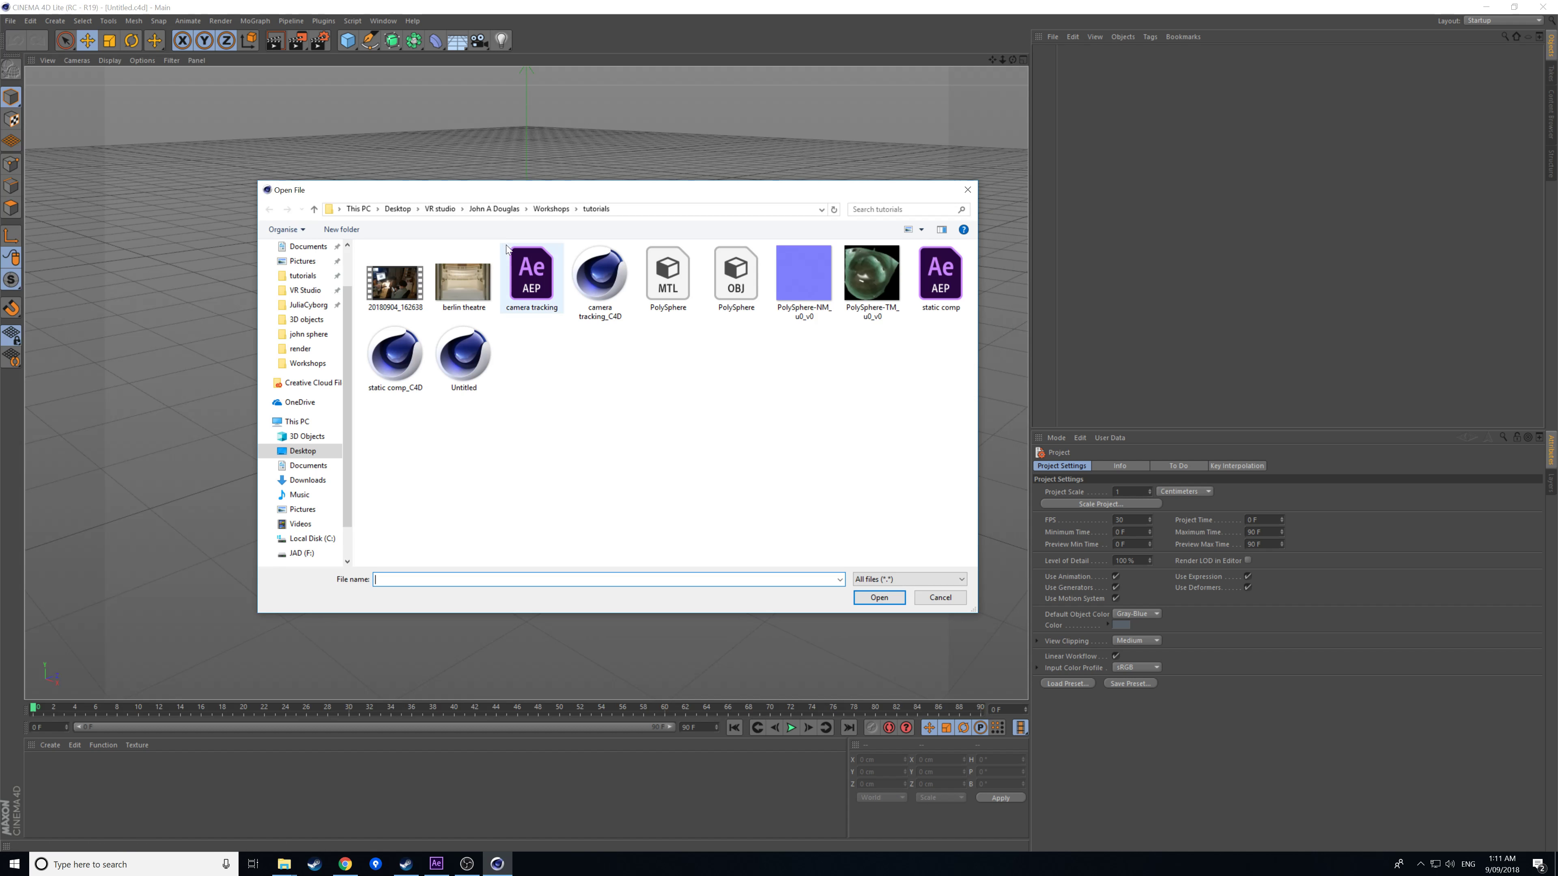
{"action": "left_click", "coordinate": [393, 368]}
{"action": "left_click", "coordinate": [883, 600]}
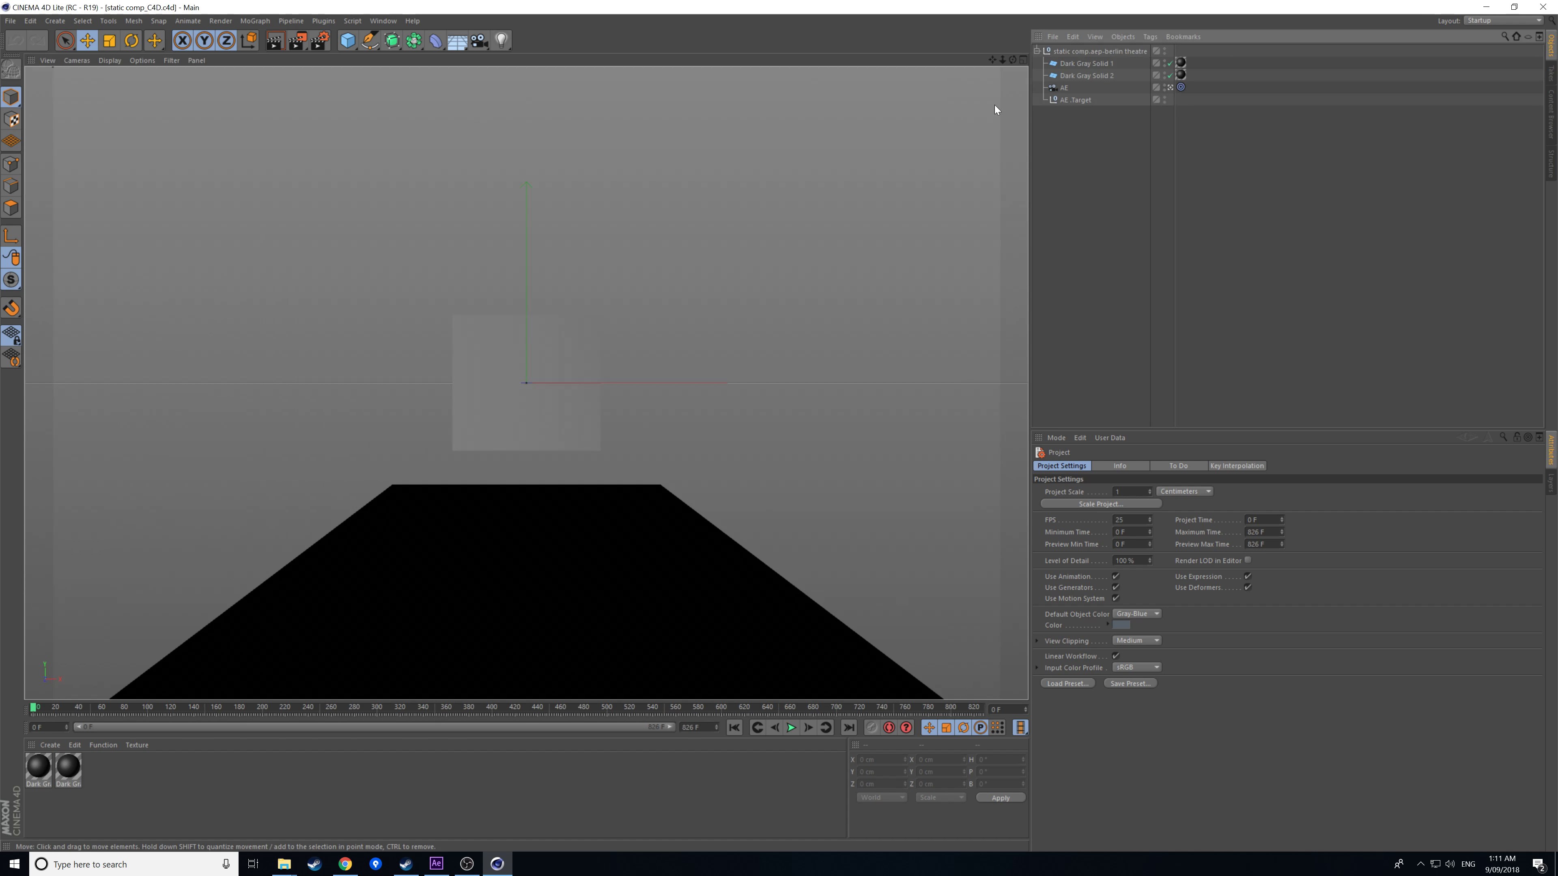
- Switch between the AE camera and the free editor view to examine how the floor, back wall and camera are laid out
{"action": "left_click", "coordinate": [1170, 87]}
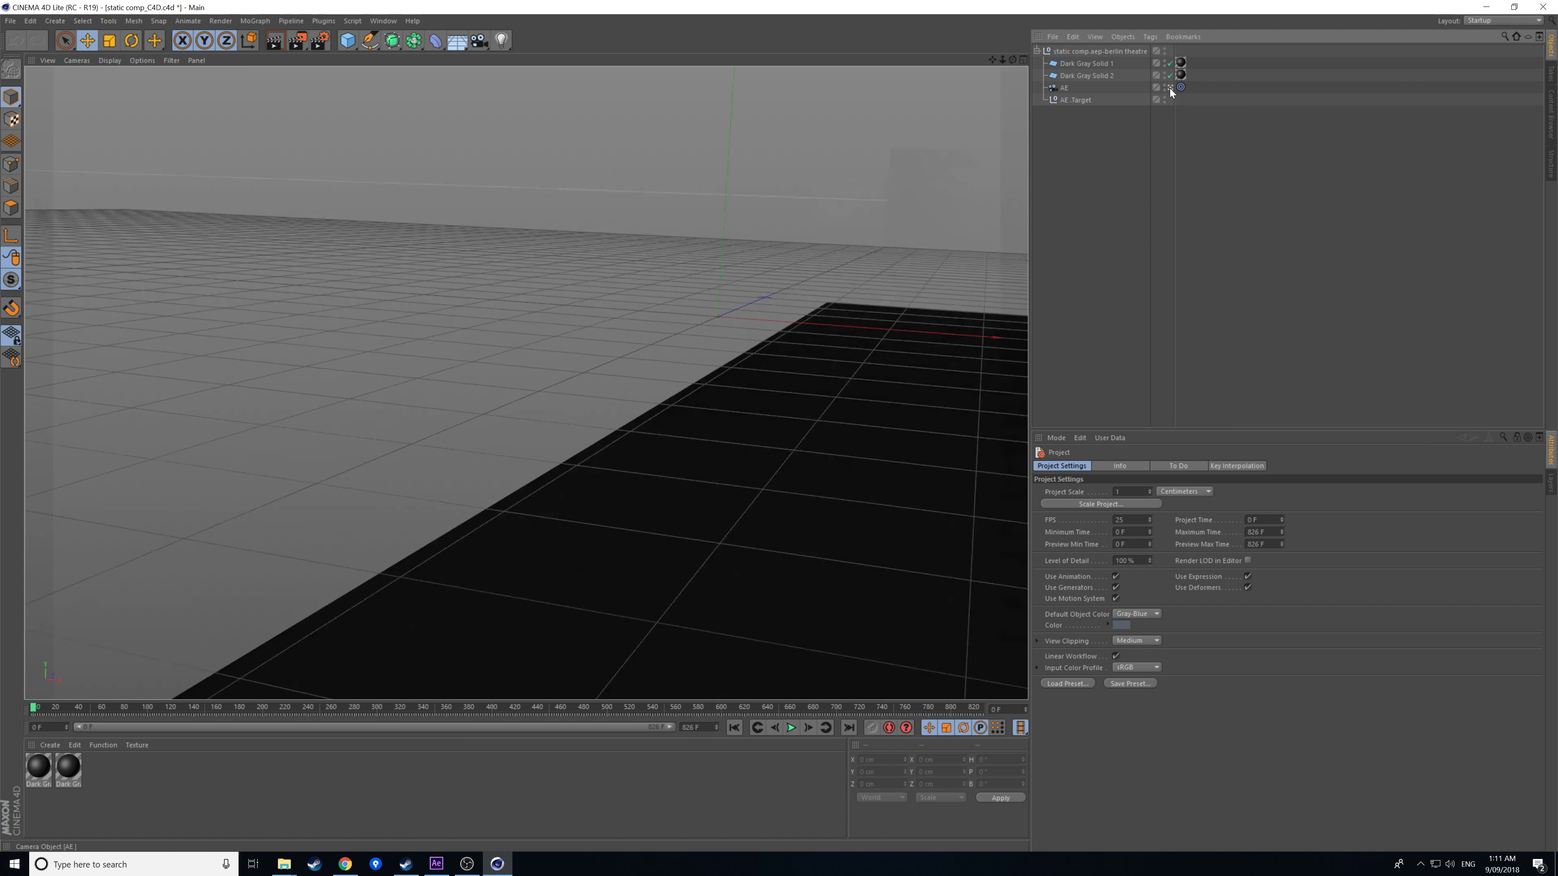
{"action": "scroll", "coordinate": [825, 237], "scroll_direction": "down", "scroll_amount": 4}
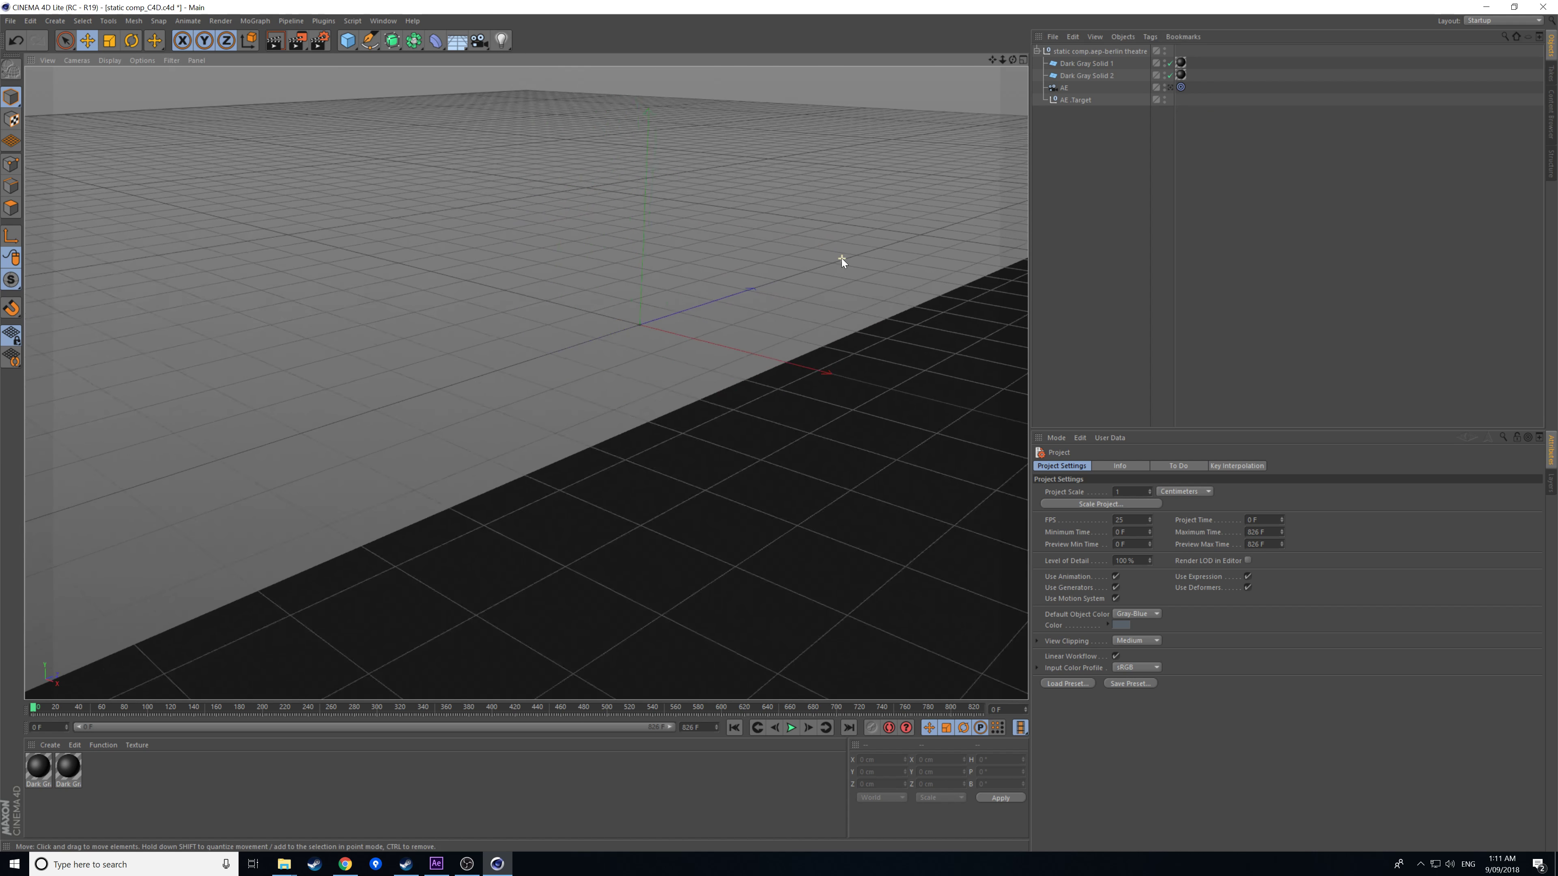
{"action": "left_click_drag", "start_coordinate": [994, 60], "coordinate": [919, 145]}
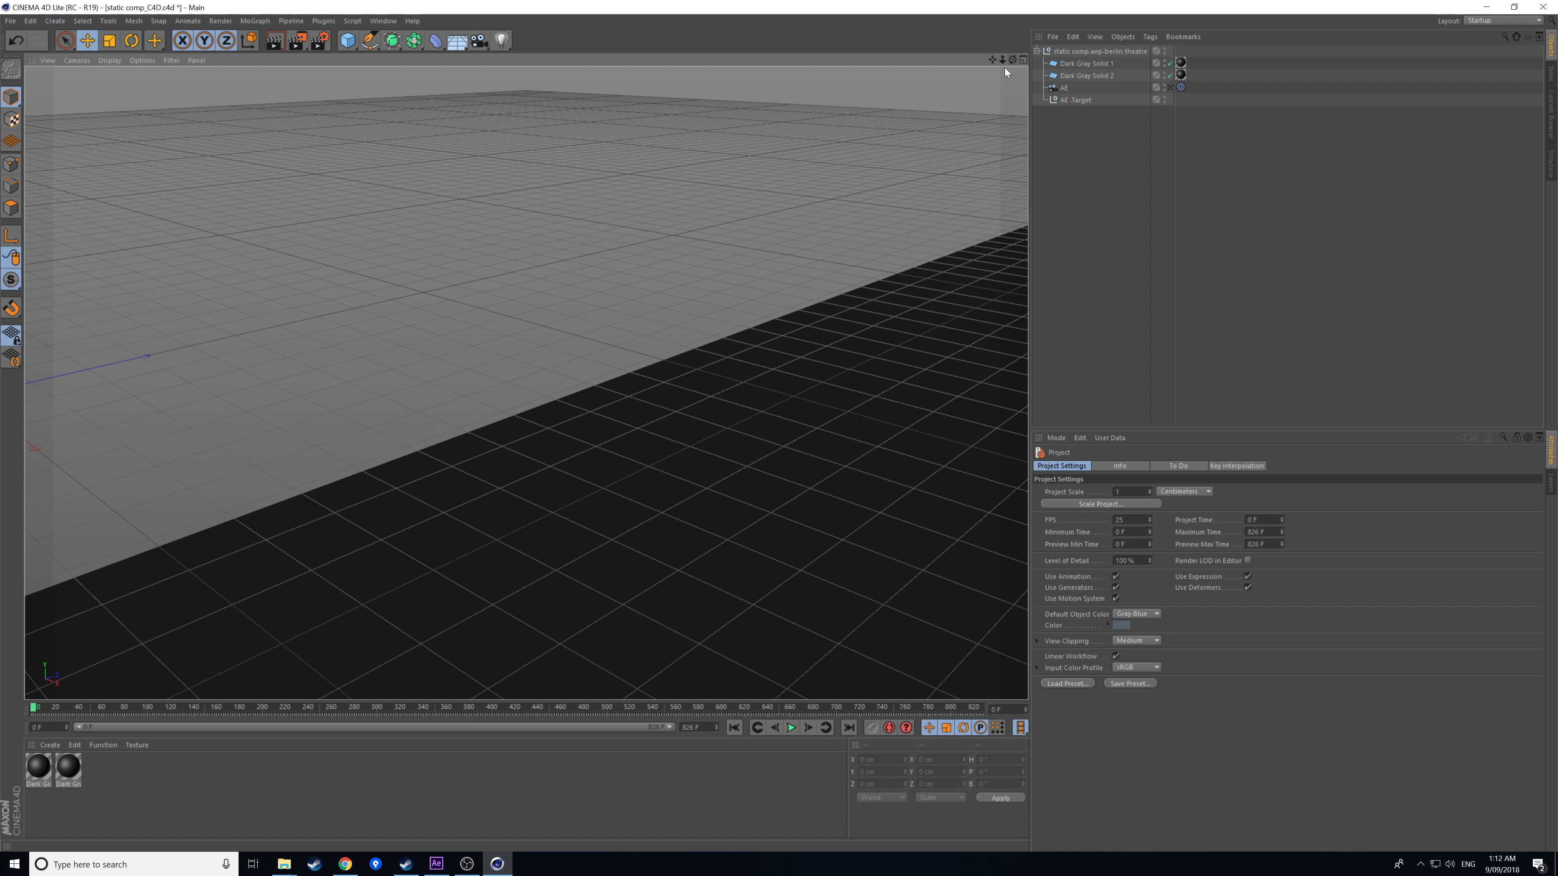
{"action": "left_click_drag", "start_coordinate": [1003, 61], "coordinate": [1021, 80]}
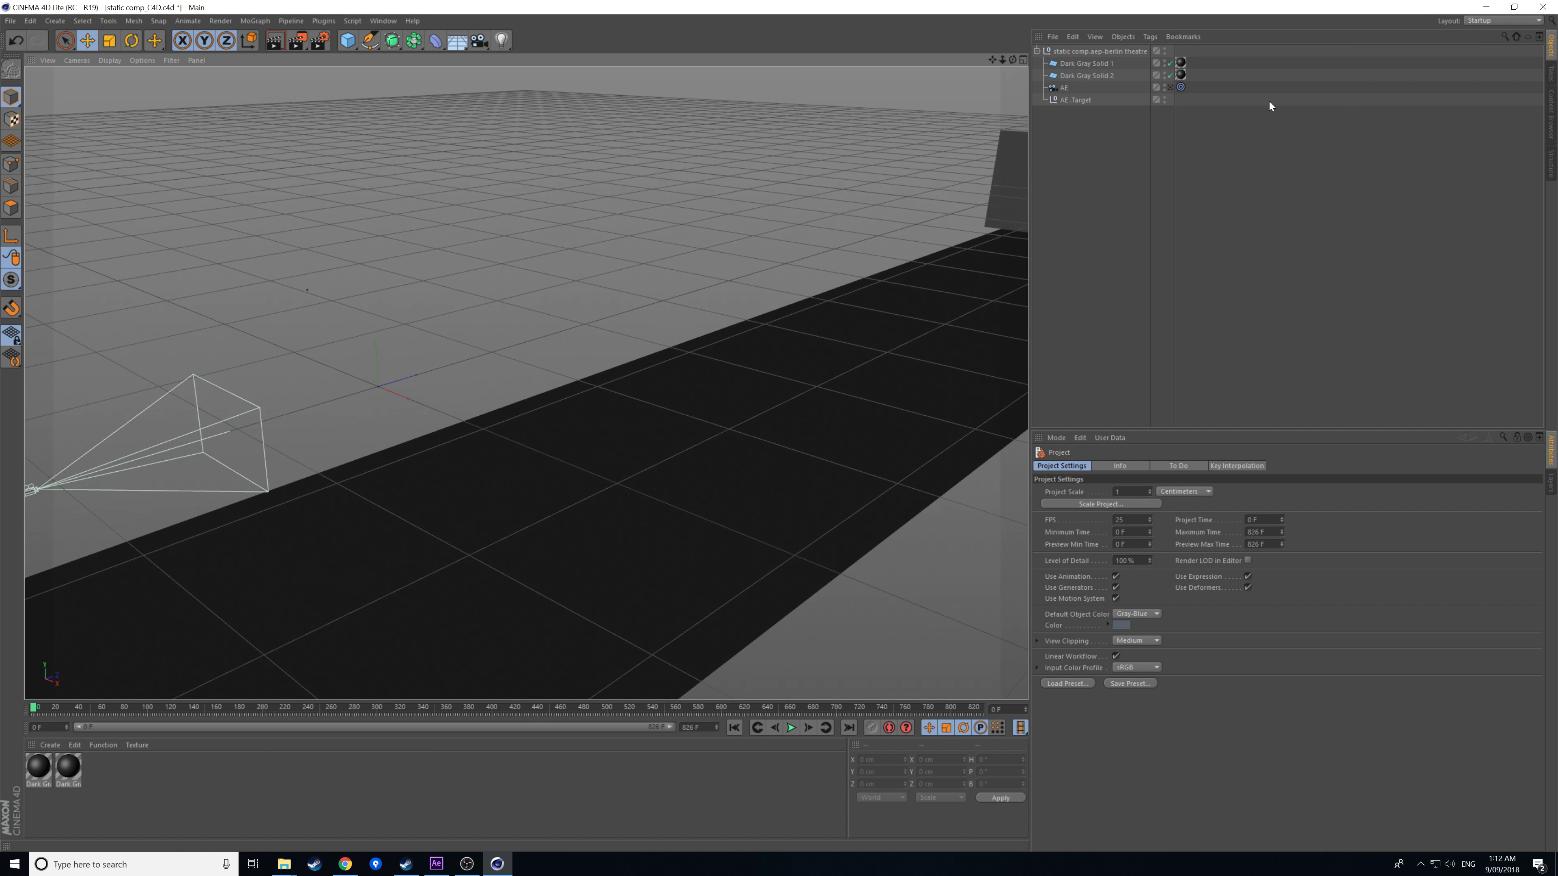
{"action": "left_click", "coordinate": [1170, 88]}
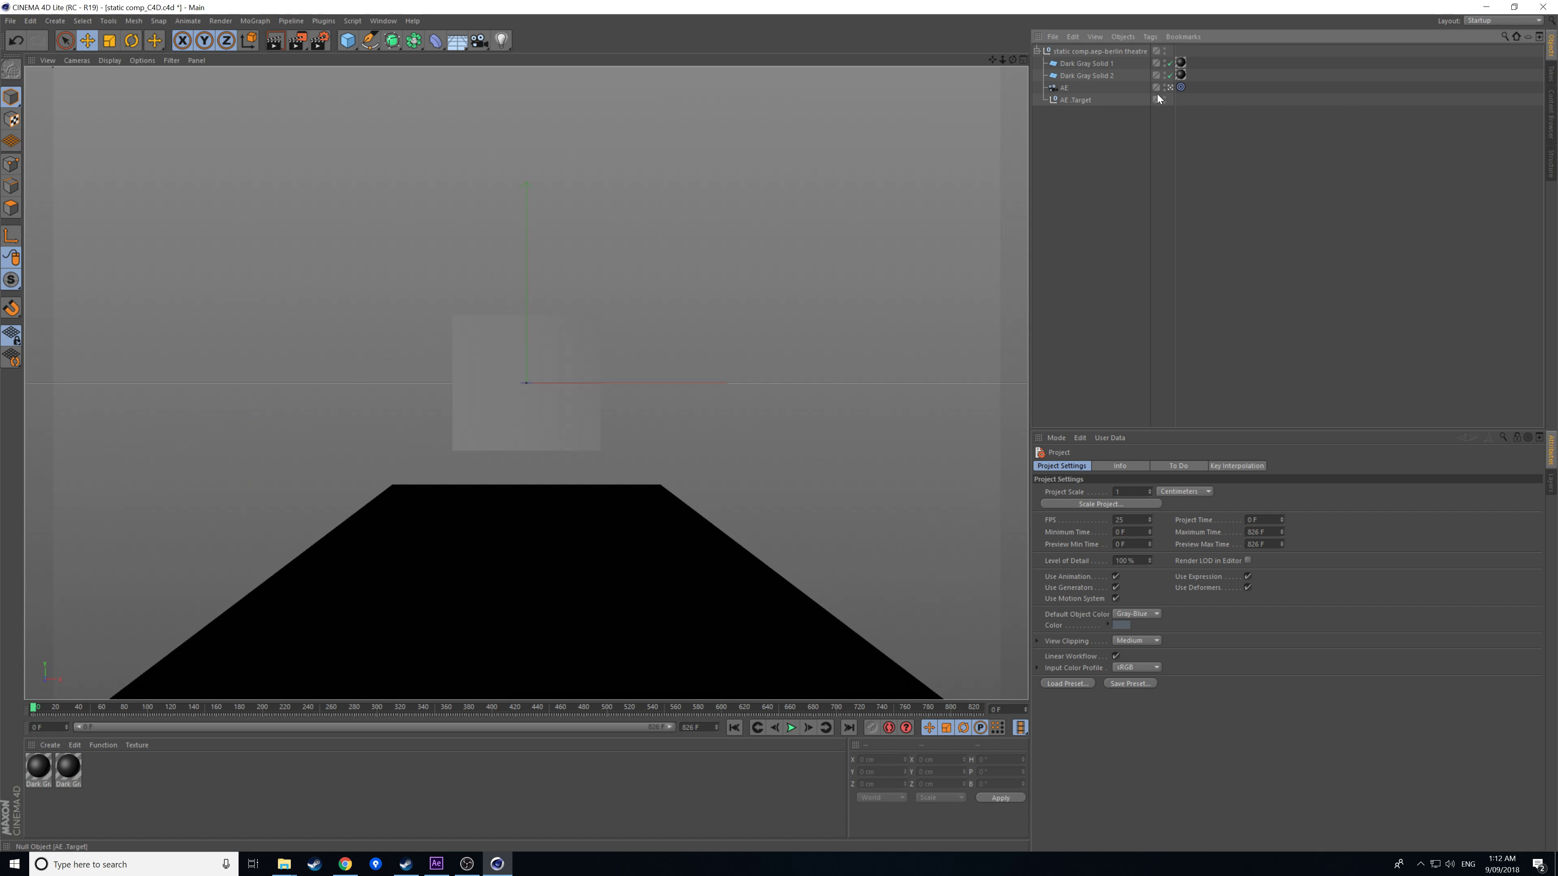
{"action": "left_click", "coordinate": [1169, 88]}
{"action": "left_click_drag", "start_coordinate": [1002, 59], "coordinate": [981, 60]}
{"action": "left_click_drag", "start_coordinate": [526, 383], "coordinate": [917, 165]}
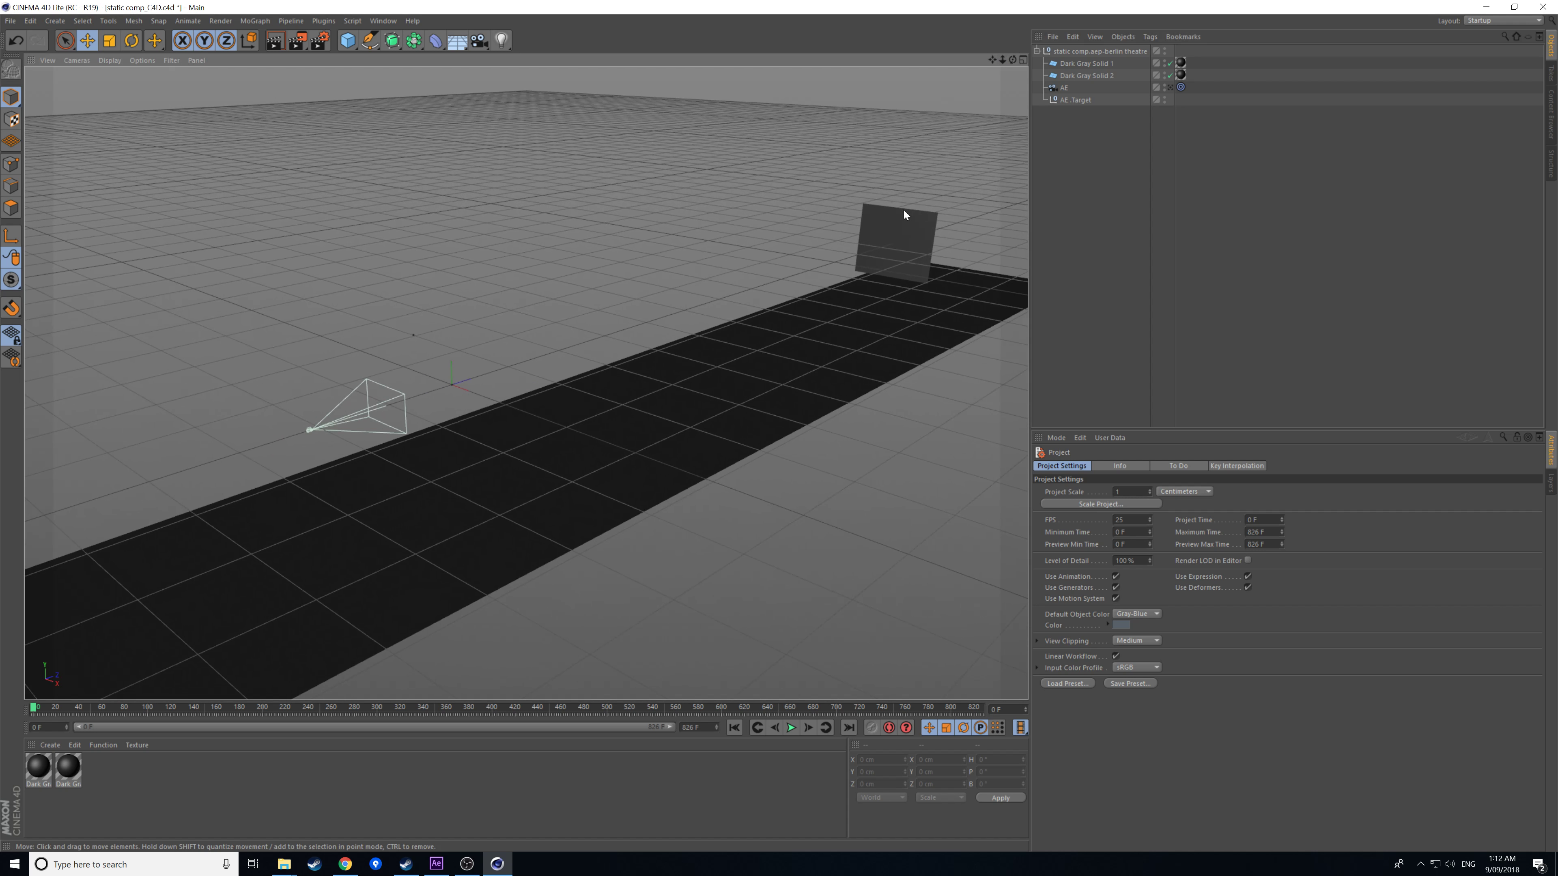
- Merge the PolySphere OBJ model from the tutorials folder into the scene, accepting the OBJ import settings
{"action": "left_click", "coordinate": [10, 20]}
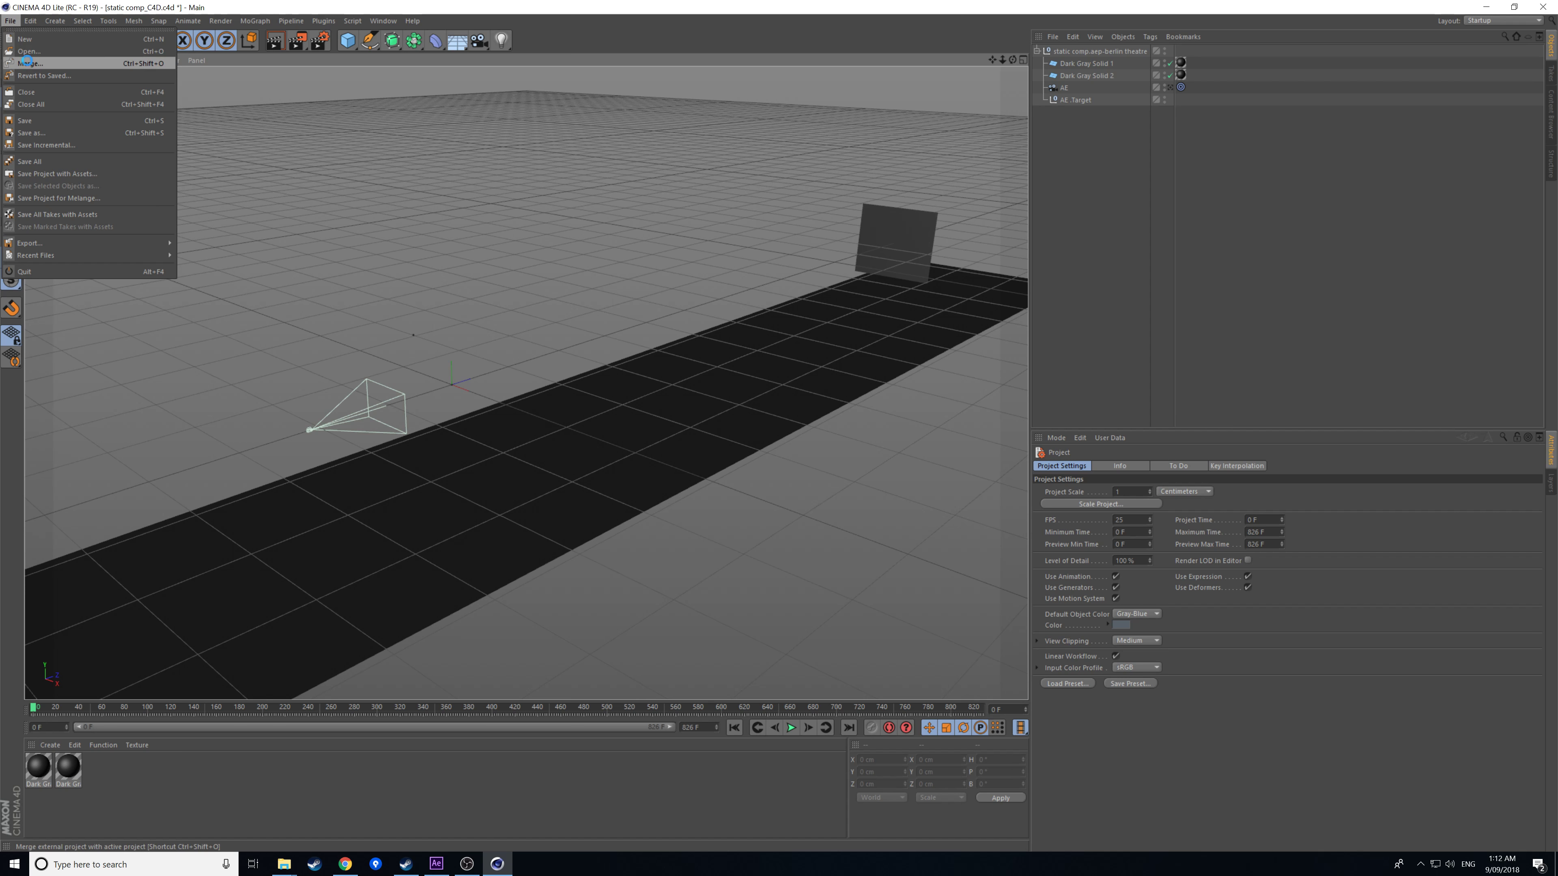
{"action": "left_click", "coordinate": [27, 62]}
{"action": "left_click", "coordinate": [736, 292]}
{"action": "left_click", "coordinate": [889, 595]}
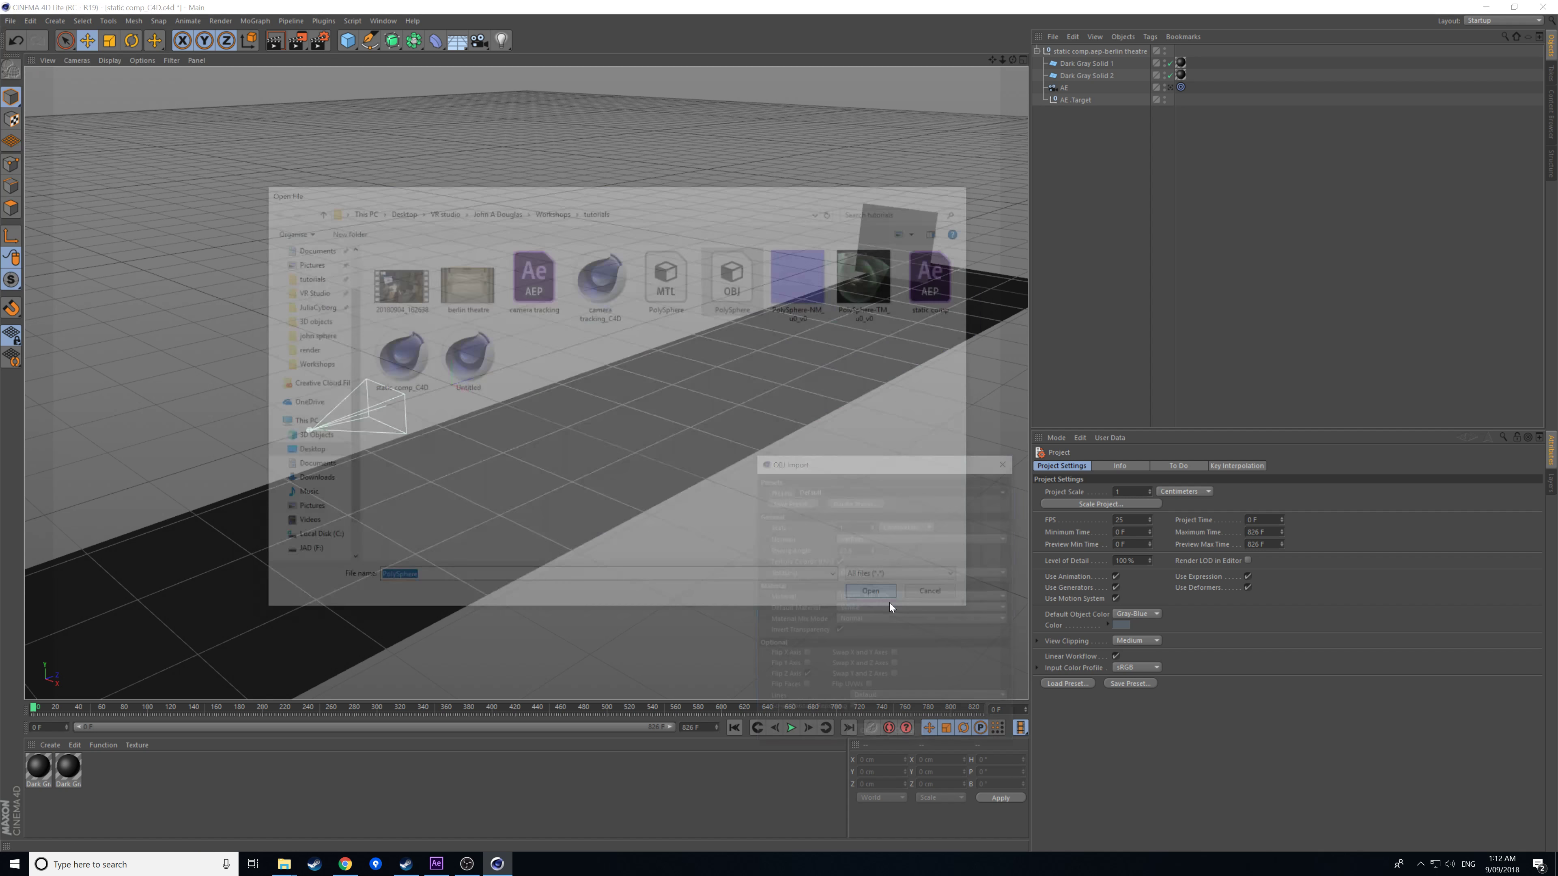
{"action": "left_click", "coordinate": [874, 549]}
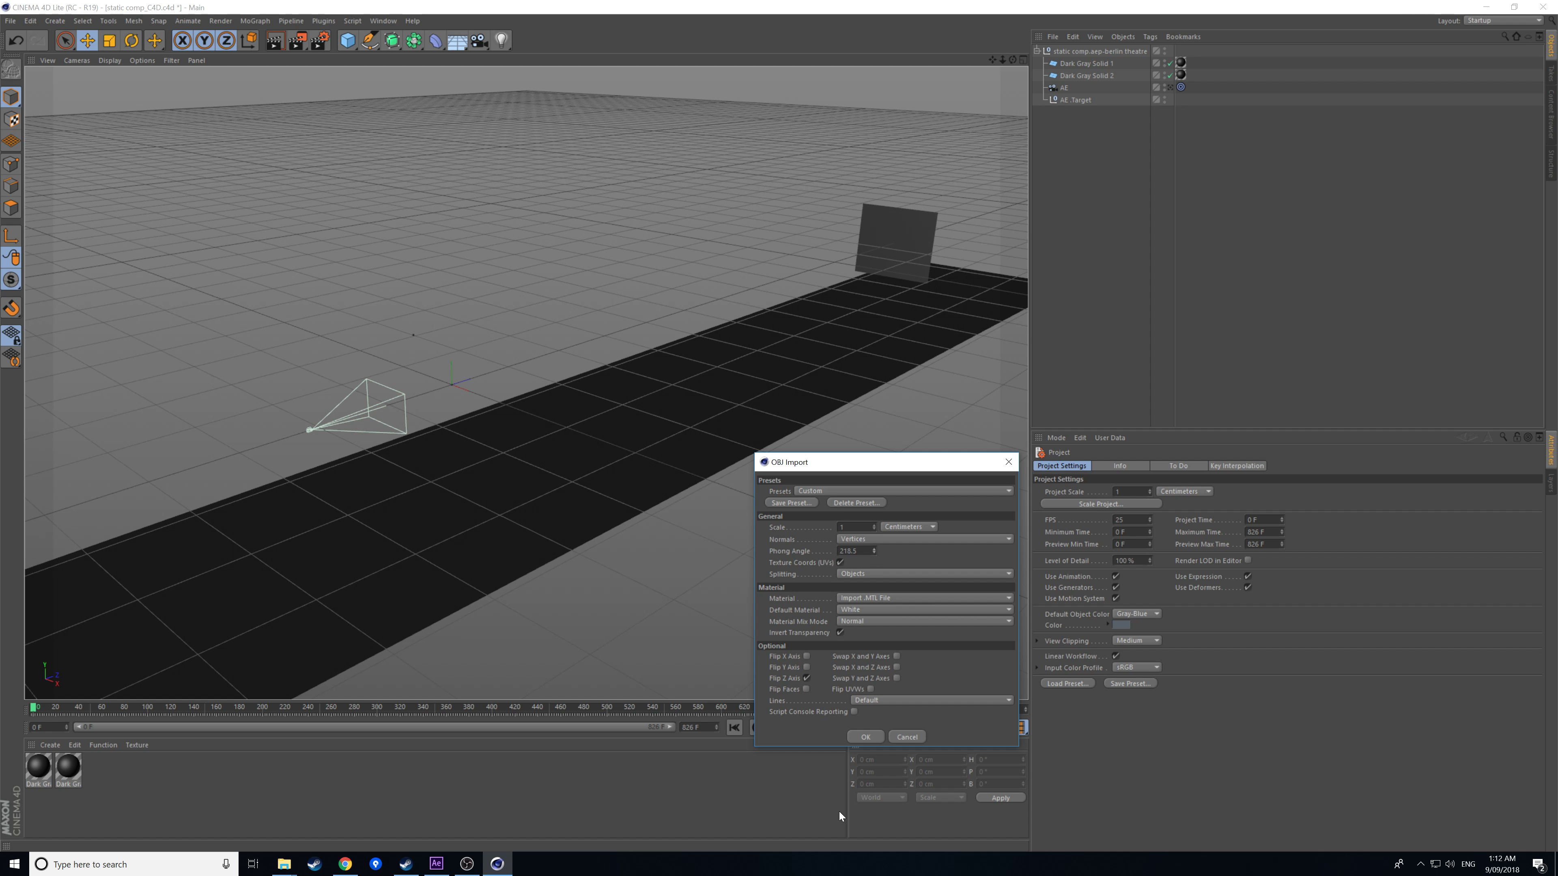
{"action": "left_click", "coordinate": [866, 737]}
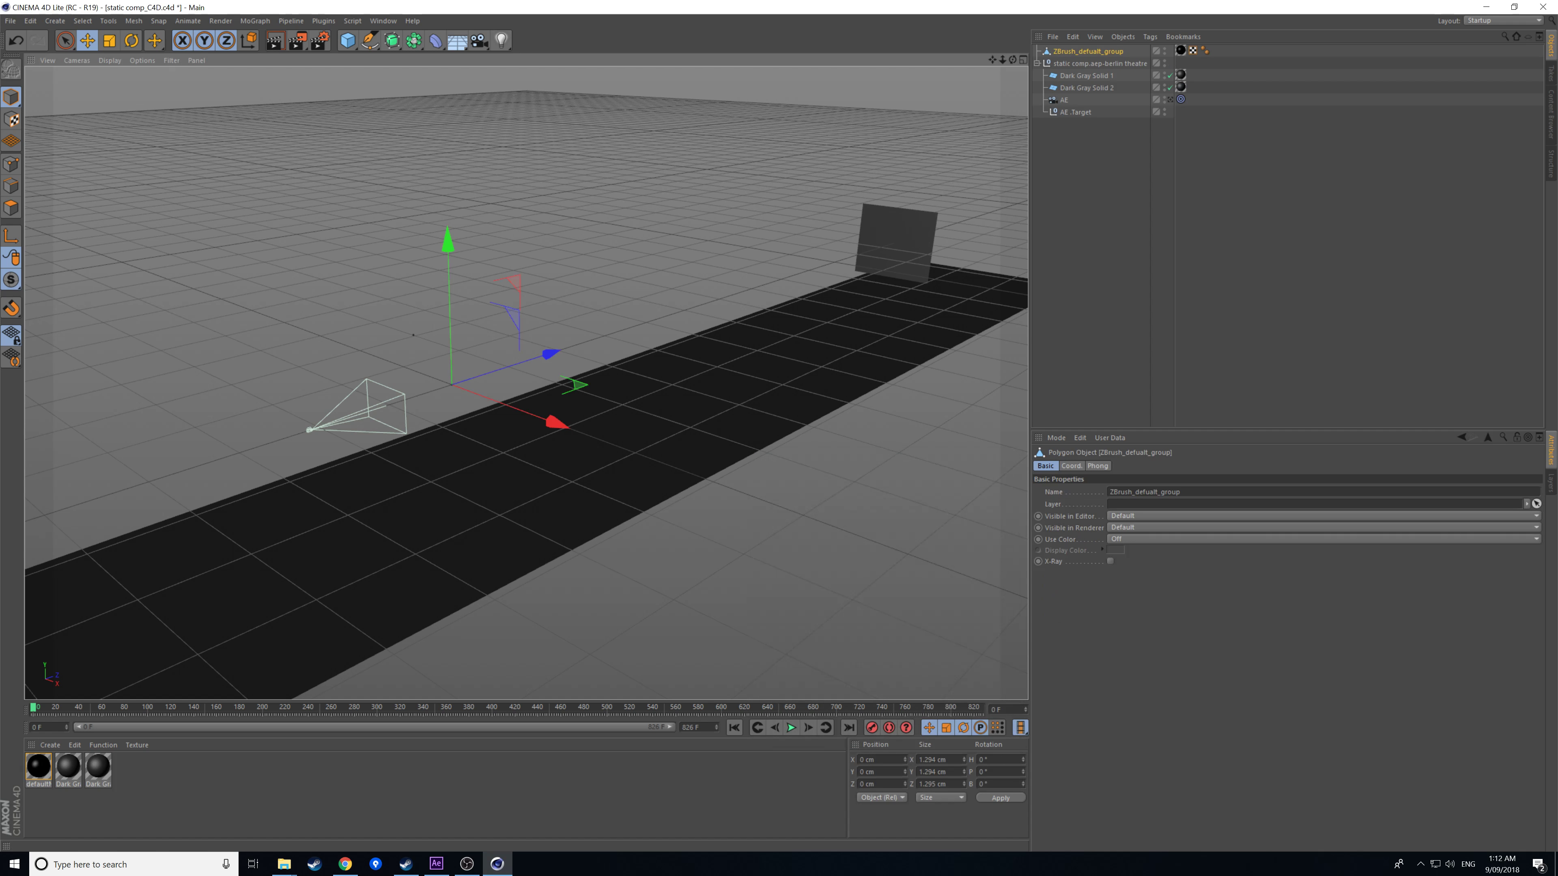
- Show the imported sphere's dimensions as Scale and move it along Z to about 12670 cm, just in front of the back wall
{"action": "left_click", "coordinate": [937, 797]}
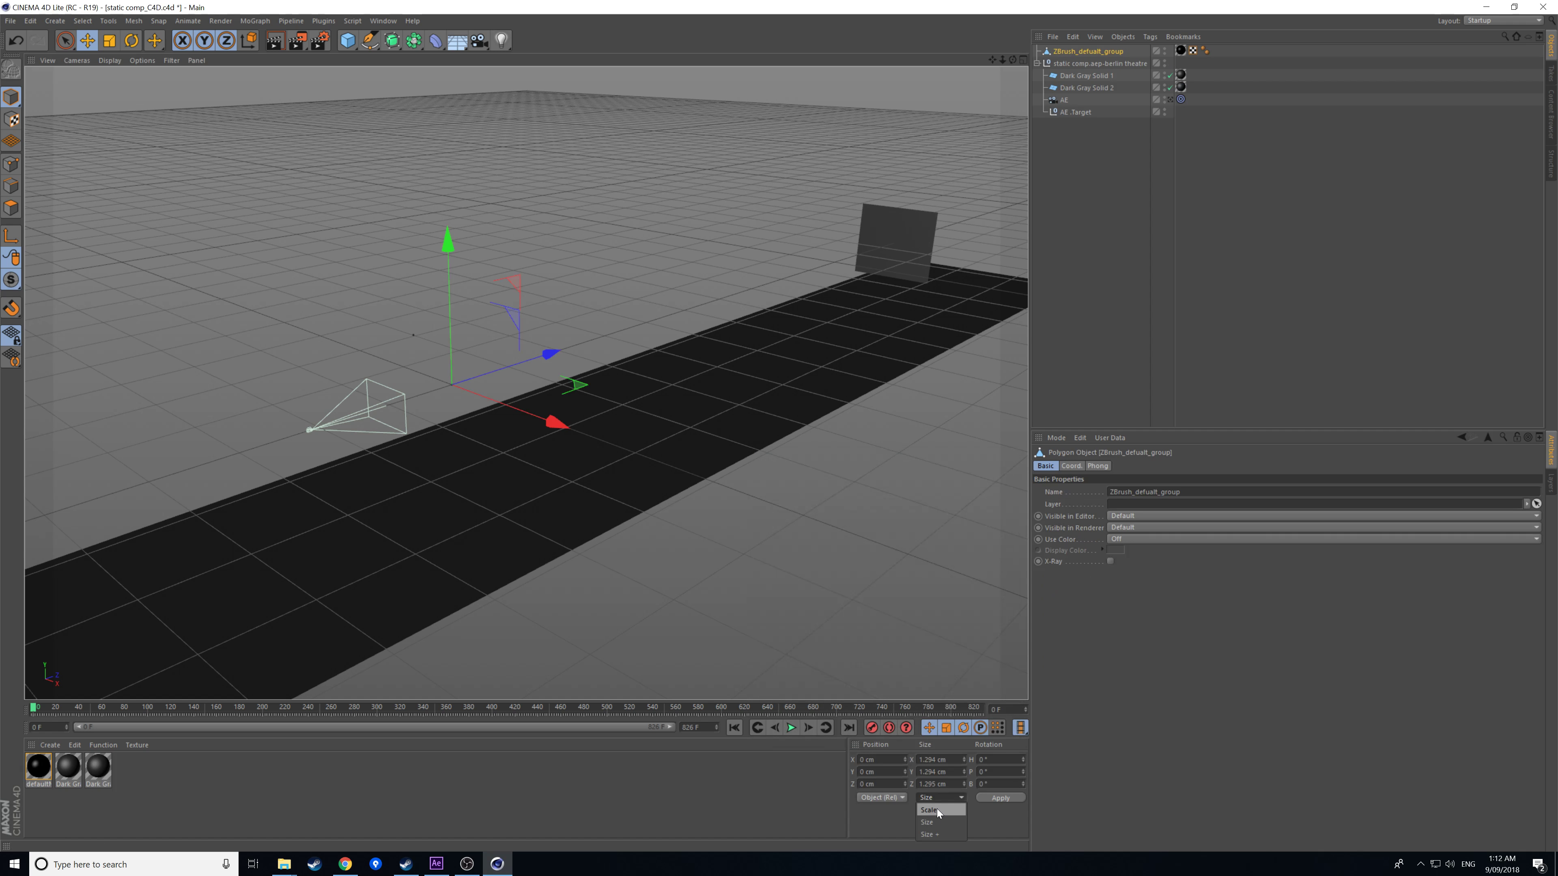
{"action": "left_click", "coordinate": [938, 810]}
{"action": "left_click_drag", "start_coordinate": [928, 760], "coordinate": [903, 749]}
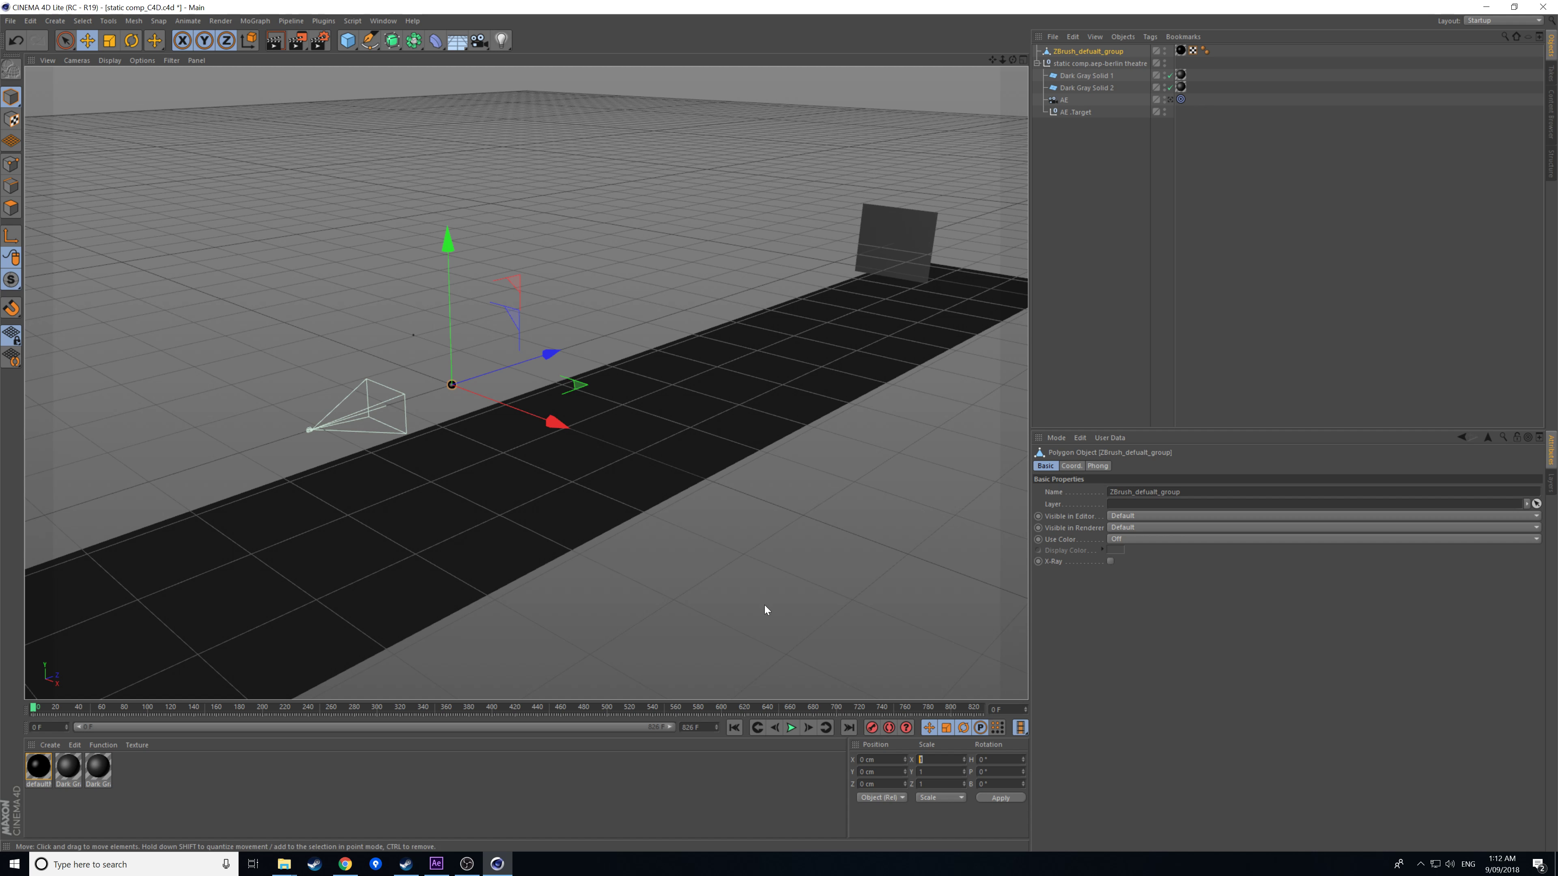
{"action": "left_click_drag", "start_coordinate": [550, 351], "coordinate": [966, 240]}
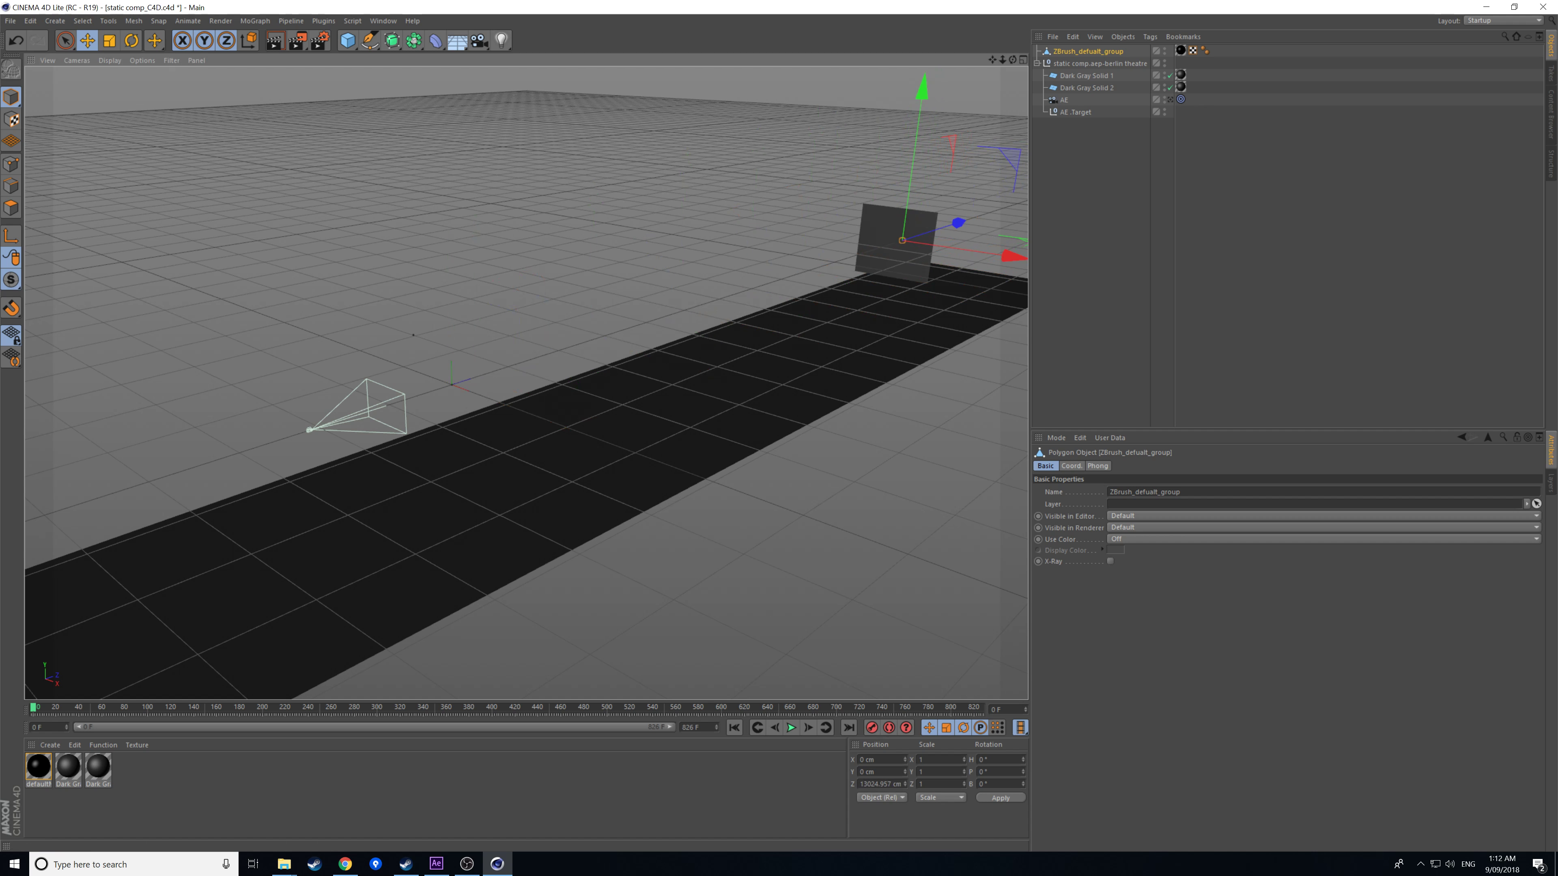
{"action": "left_click_drag", "start_coordinate": [1000, 59], "coordinate": [1015, 60]}
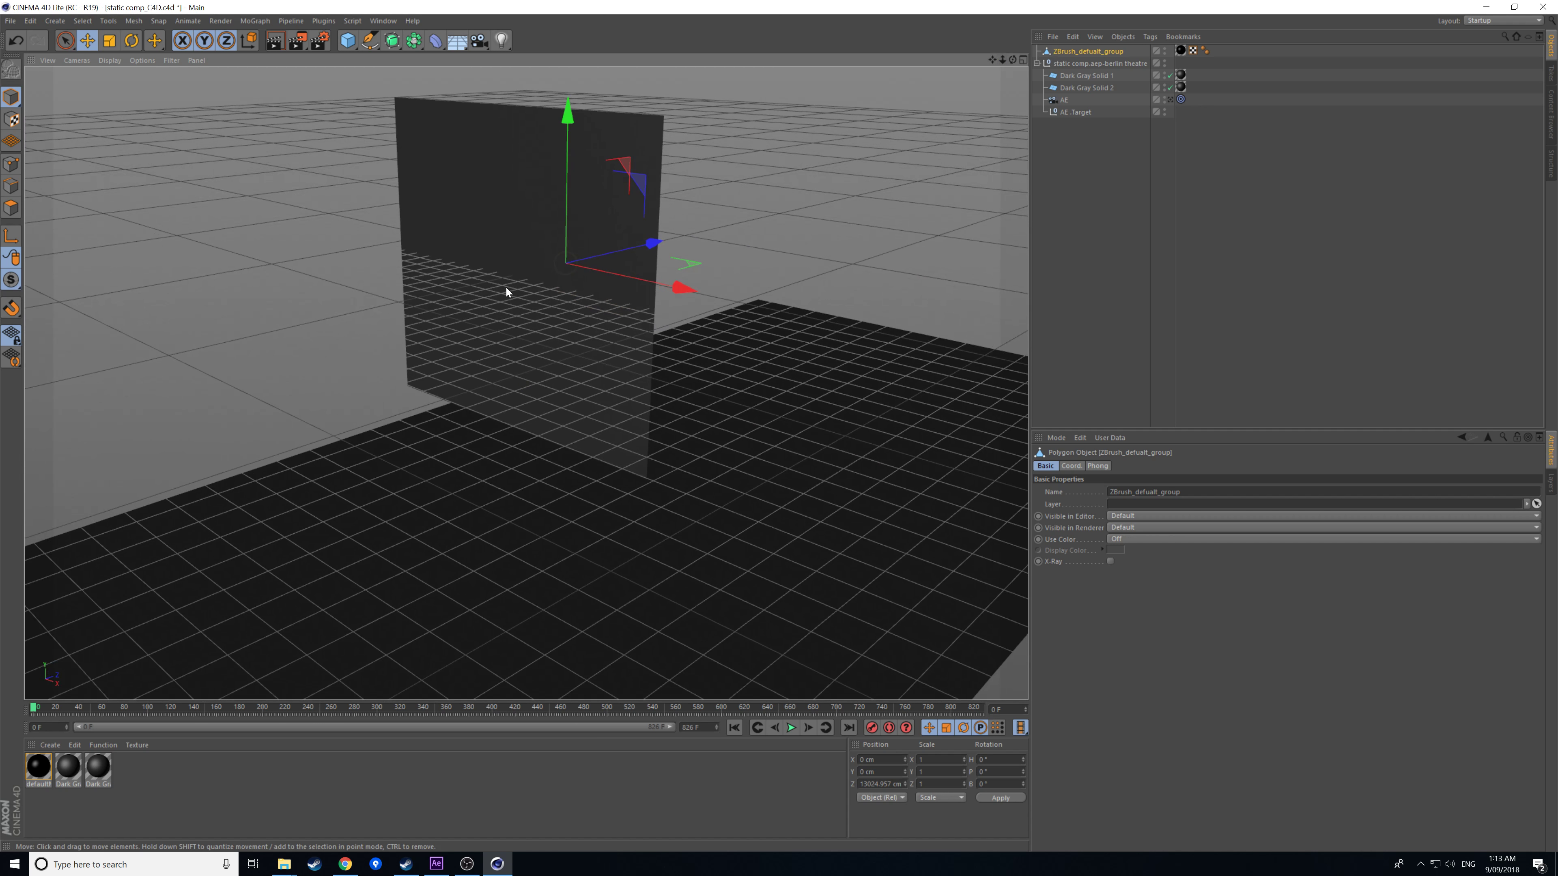
{"action": "left_click_drag", "start_coordinate": [649, 245], "coordinate": [606, 272]}
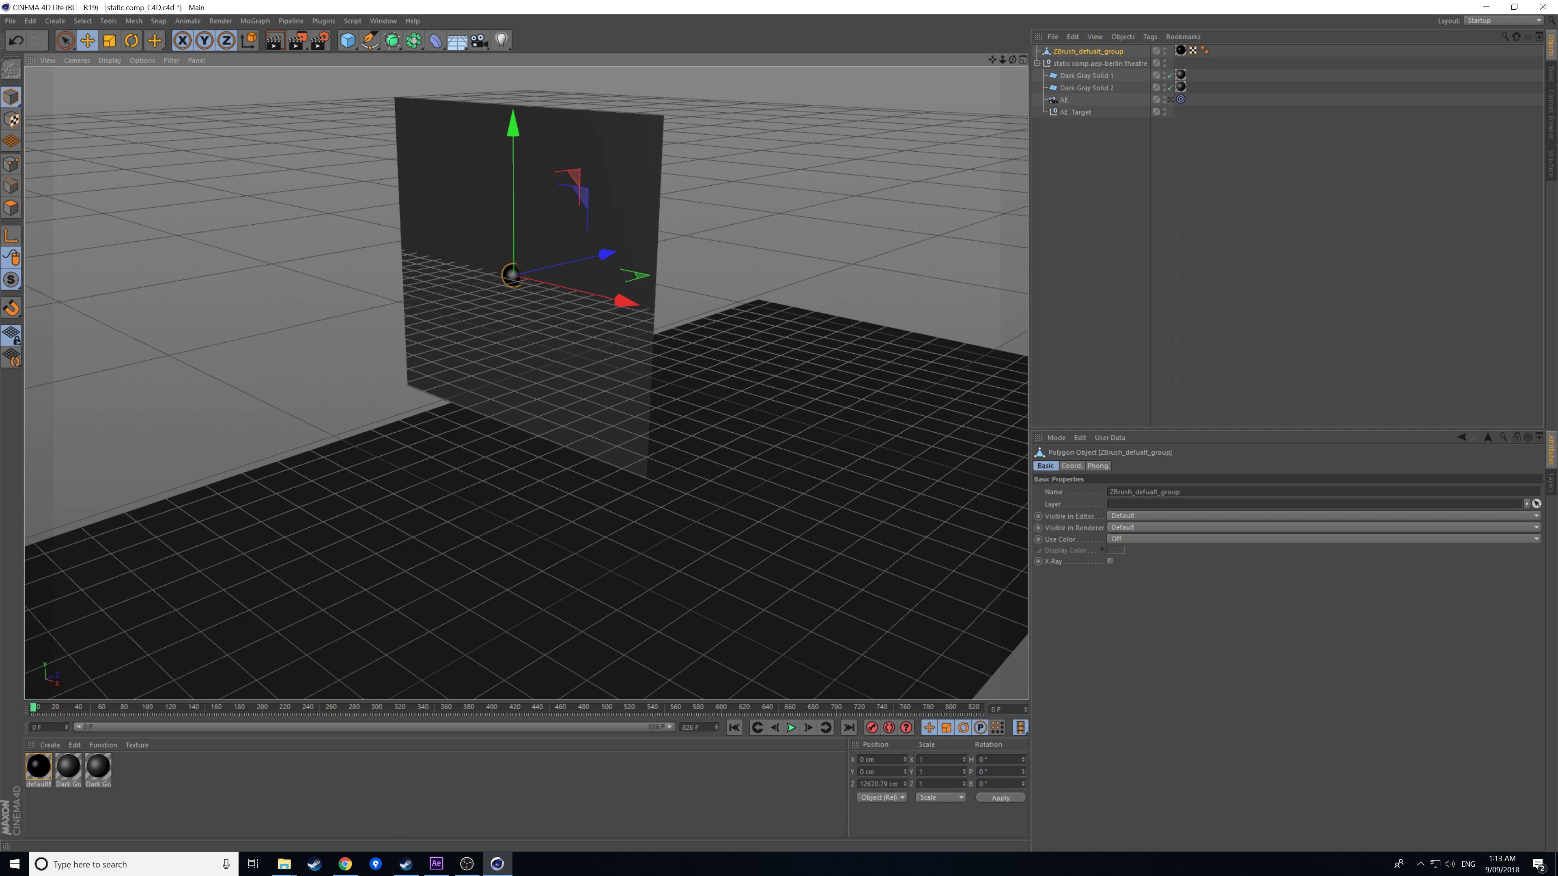
- Set the sphere's scale to 15 on X, Y and Z, and disable the back wall, Dark Gray Solid 1
{"action": "double_click", "coordinate": [922, 759]}
{"action": "type", "text": "15"}
{"action": "key", "text": "Tab"}
{"action": "type", "text": "15"}
{"action": "key", "text": "Tab"}
{"action": "type", "text": "15"}
{"action": "key", "text": "Return"}
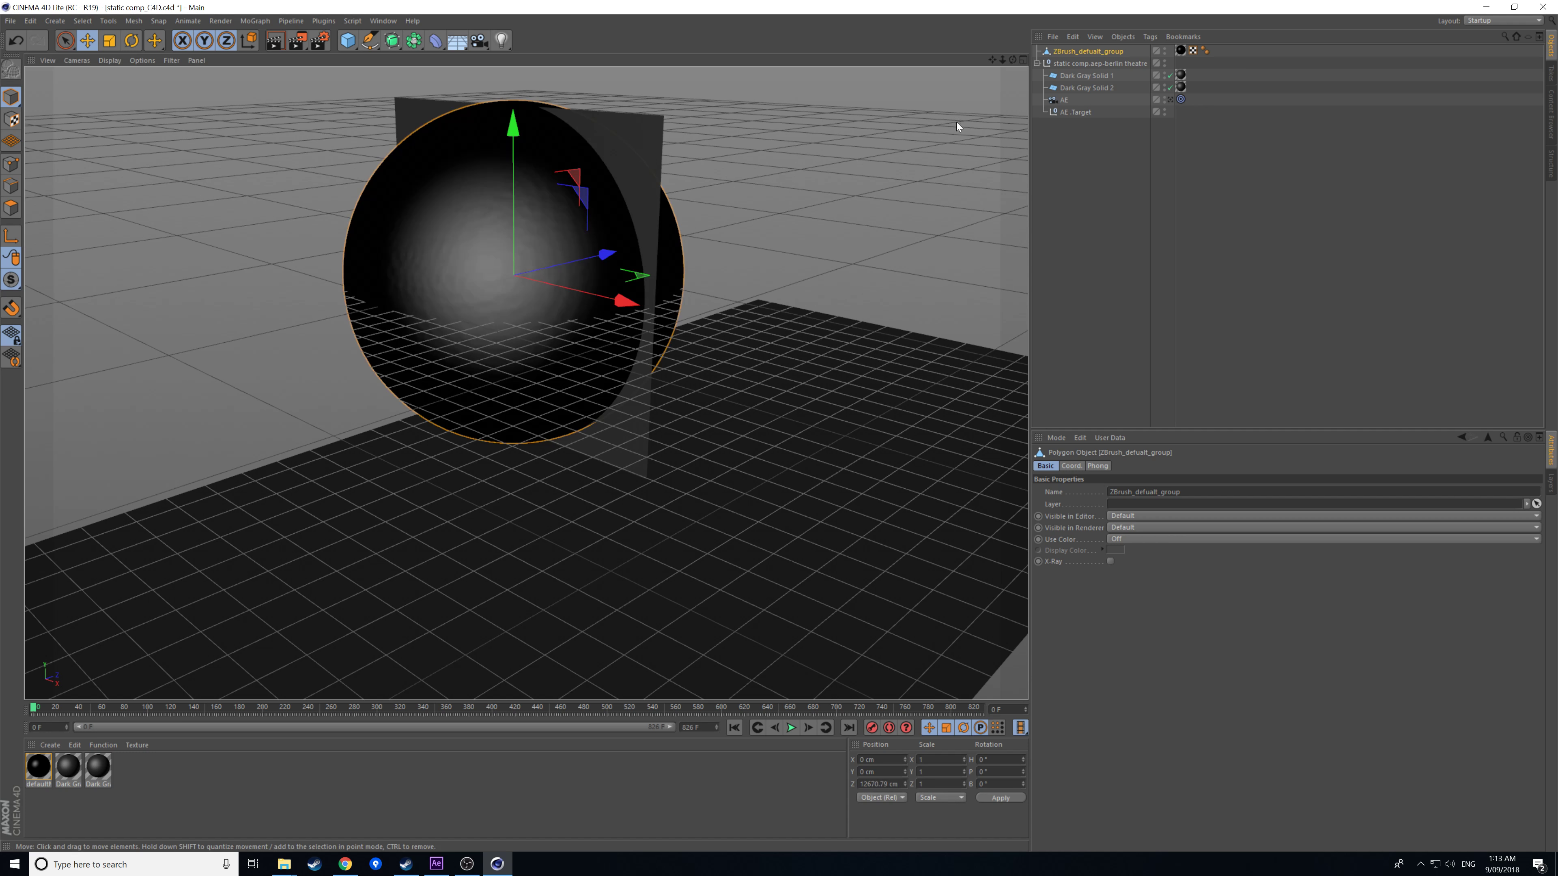
{"action": "left_click", "coordinate": [1170, 76]}
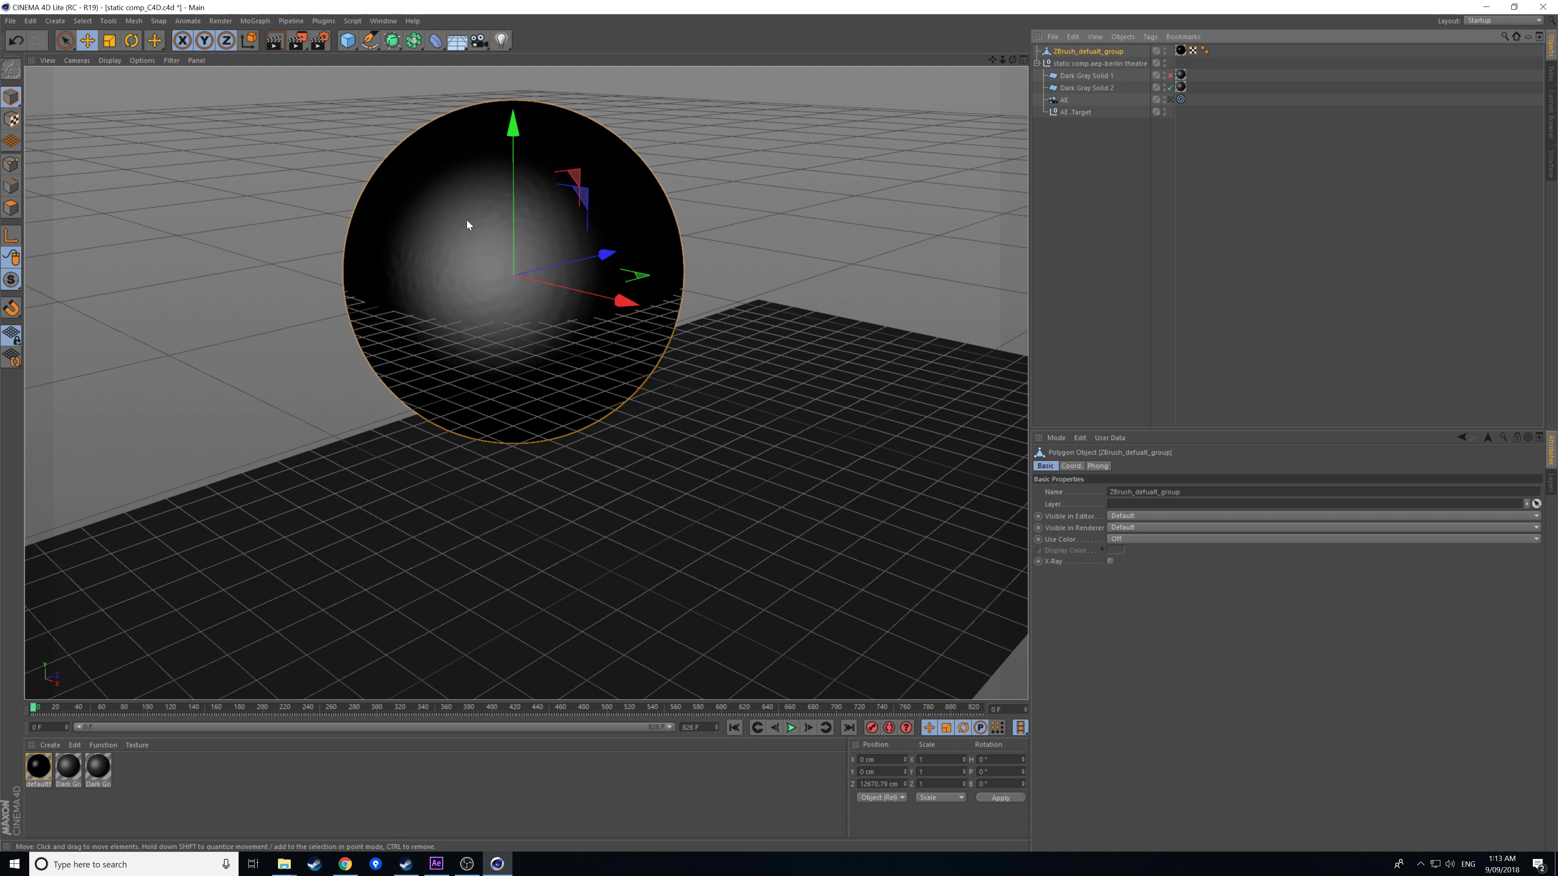
- Change the material color of the floor, Dark Gray Solid 2, to white with 100% value
{"action": "left_click", "coordinate": [1089, 88]}
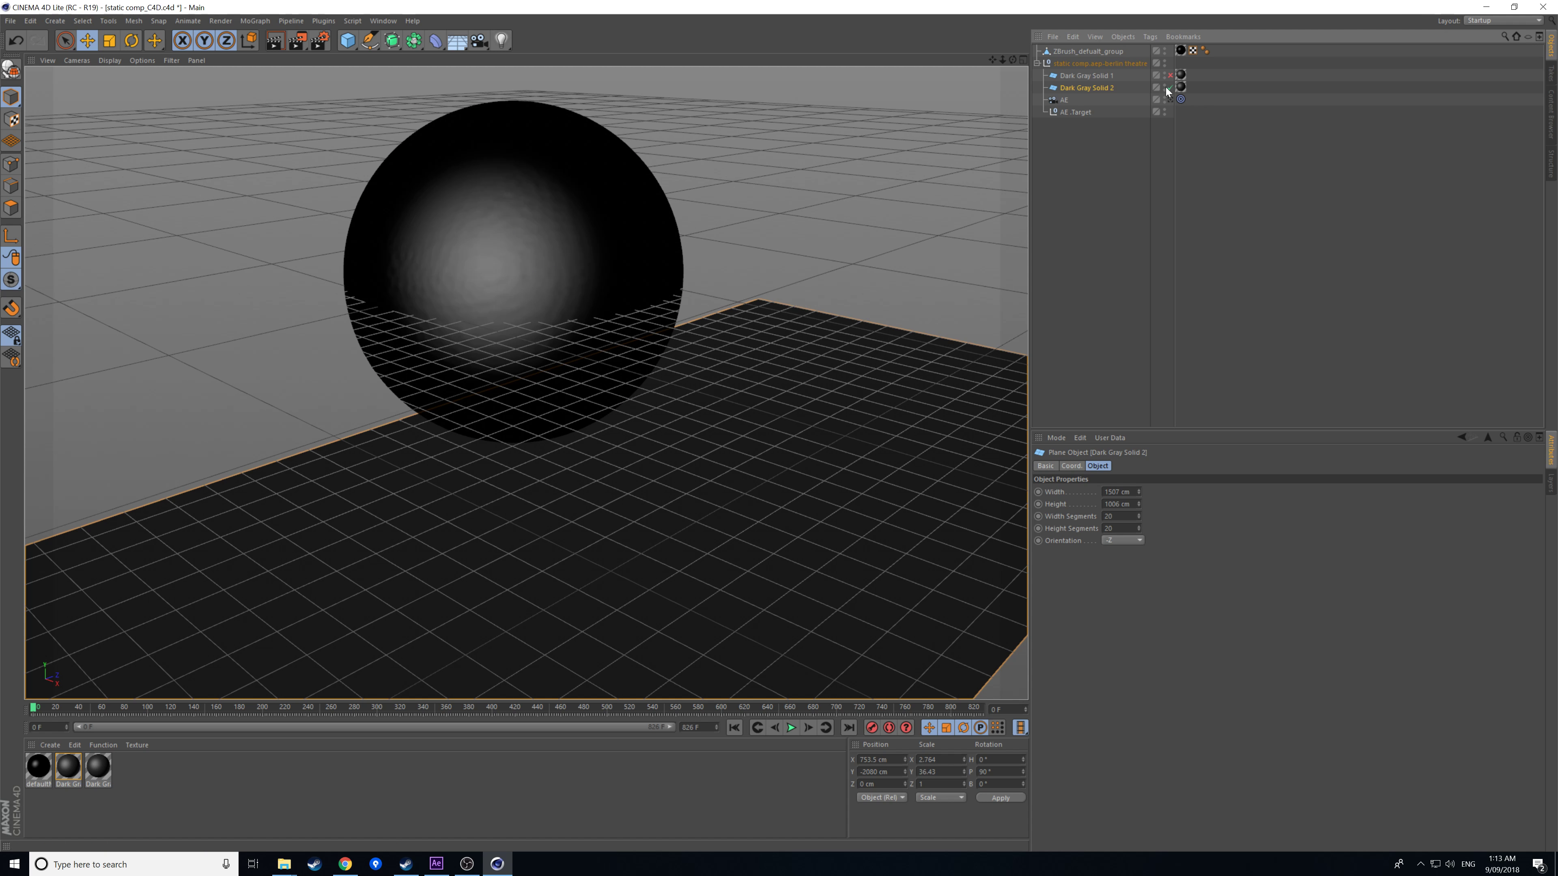
{"action": "left_click", "coordinate": [1180, 87]}
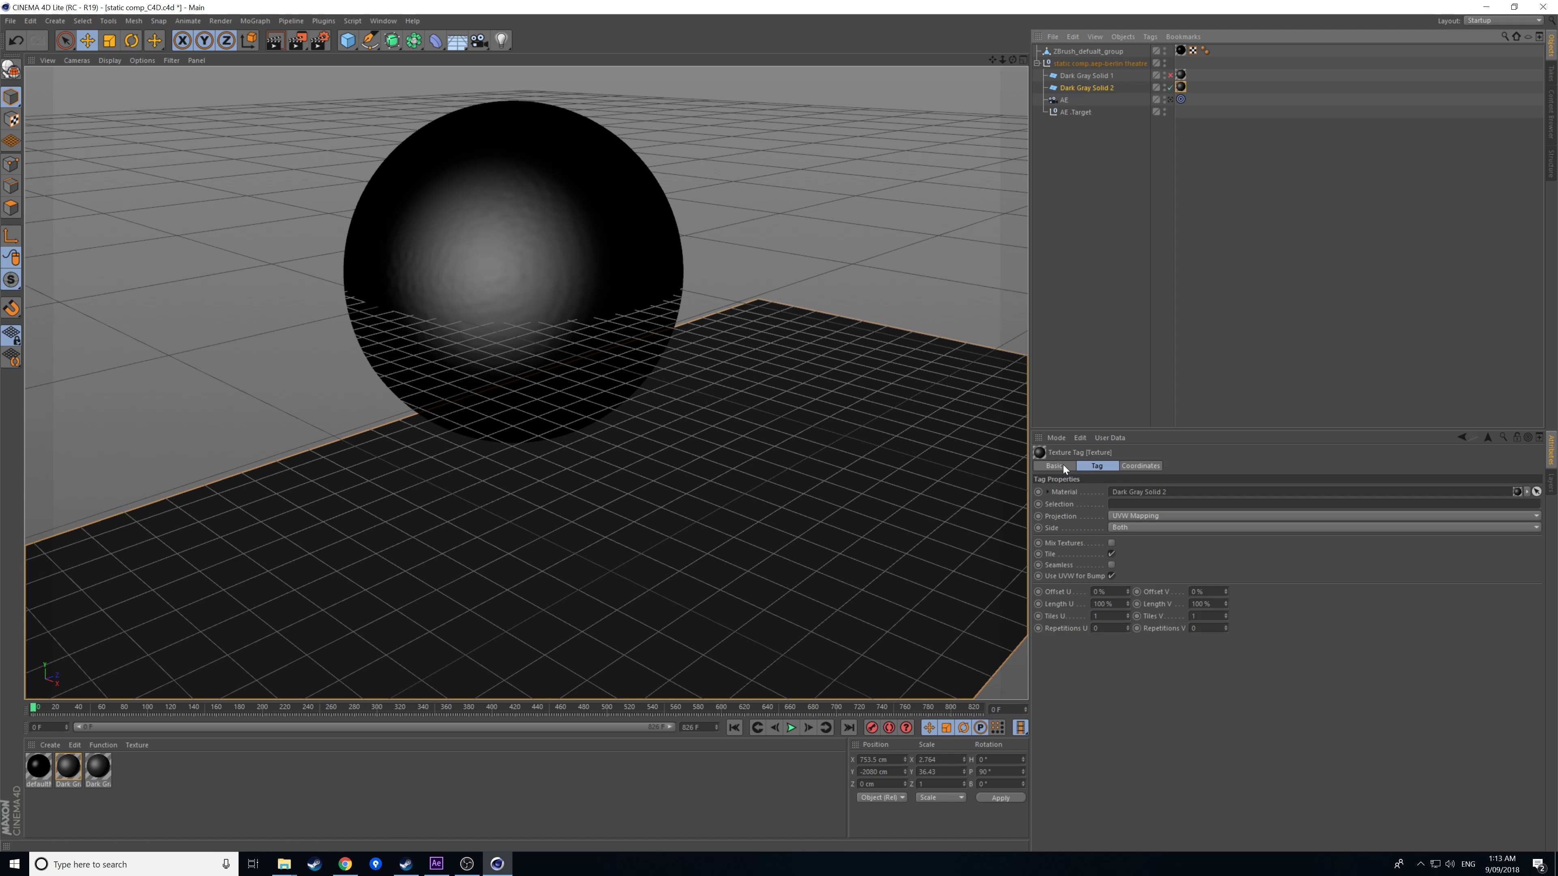
{"action": "left_click", "coordinate": [1048, 492]}
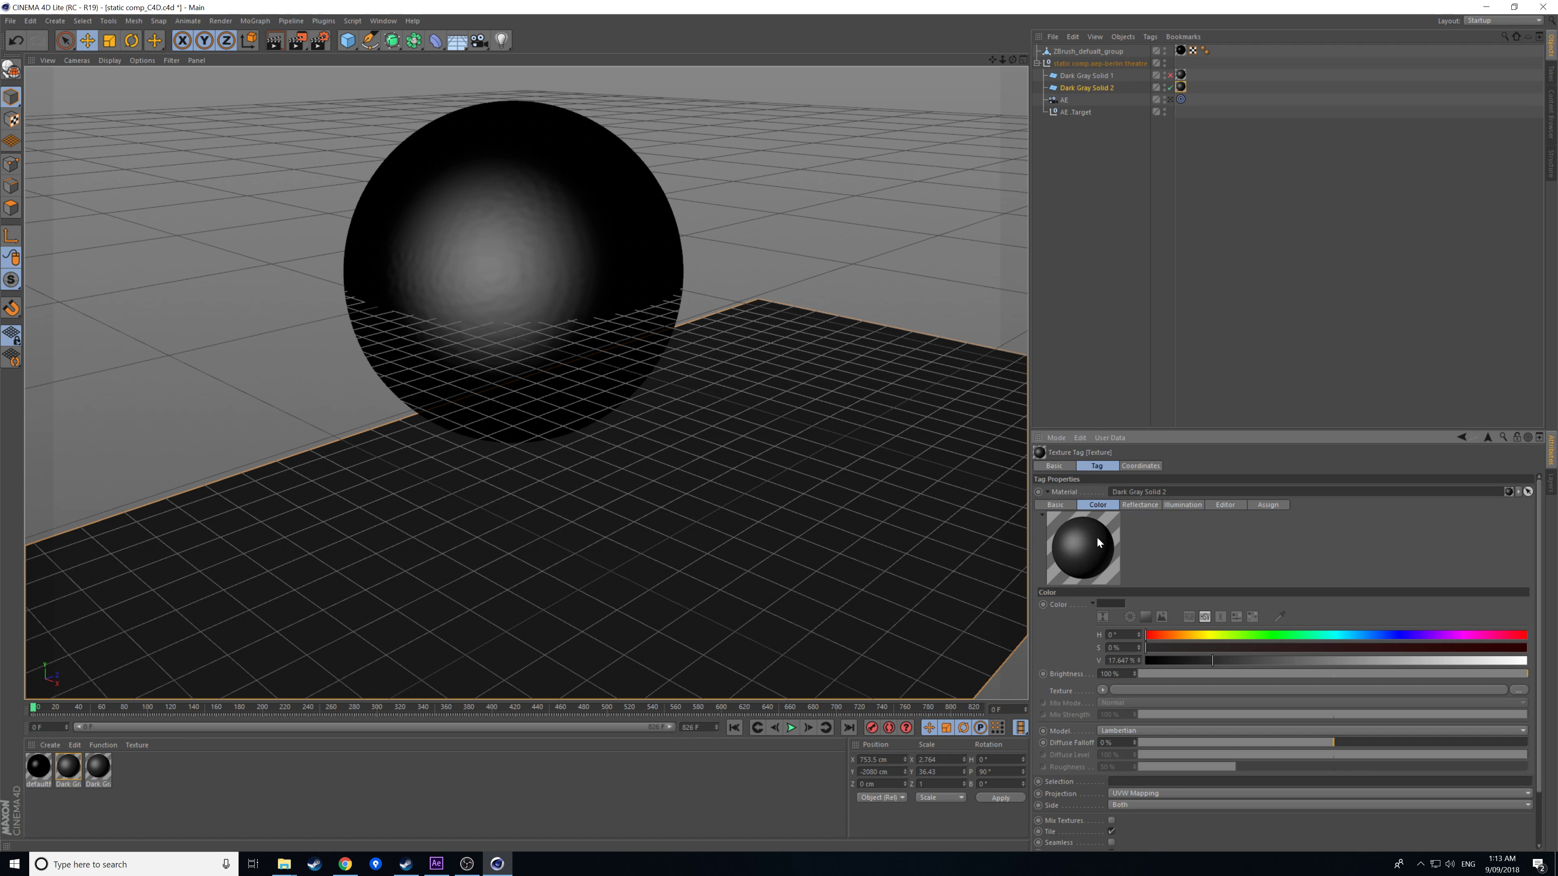
{"action": "left_click", "coordinate": [1110, 604]}
{"action": "left_click_drag", "start_coordinate": [1145, 628], "coordinate": [1209, 627]}
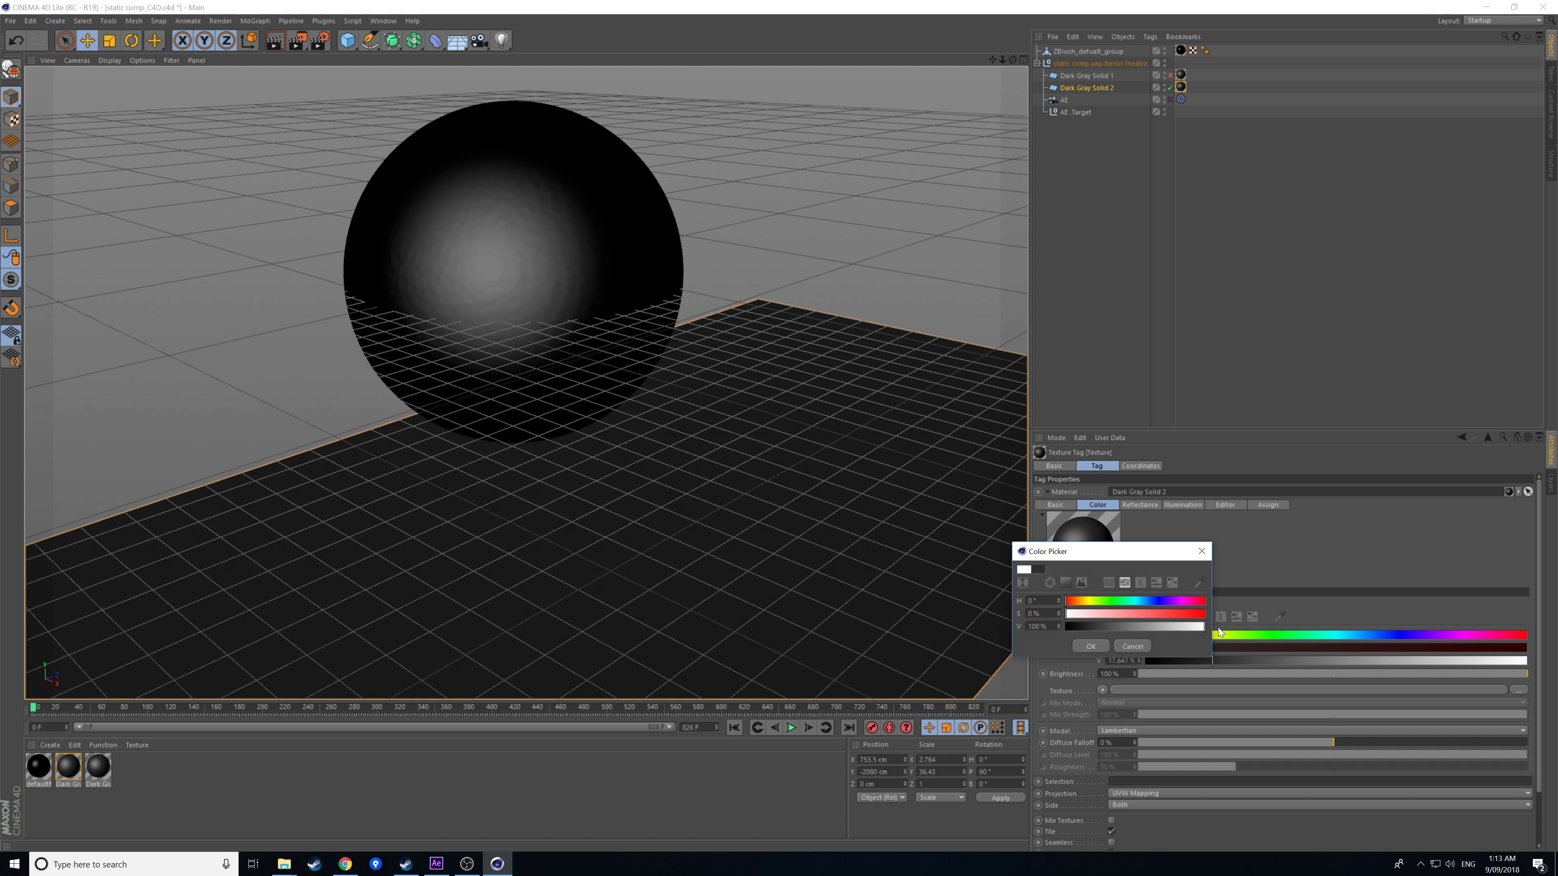
{"action": "left_click", "coordinate": [1092, 647]}
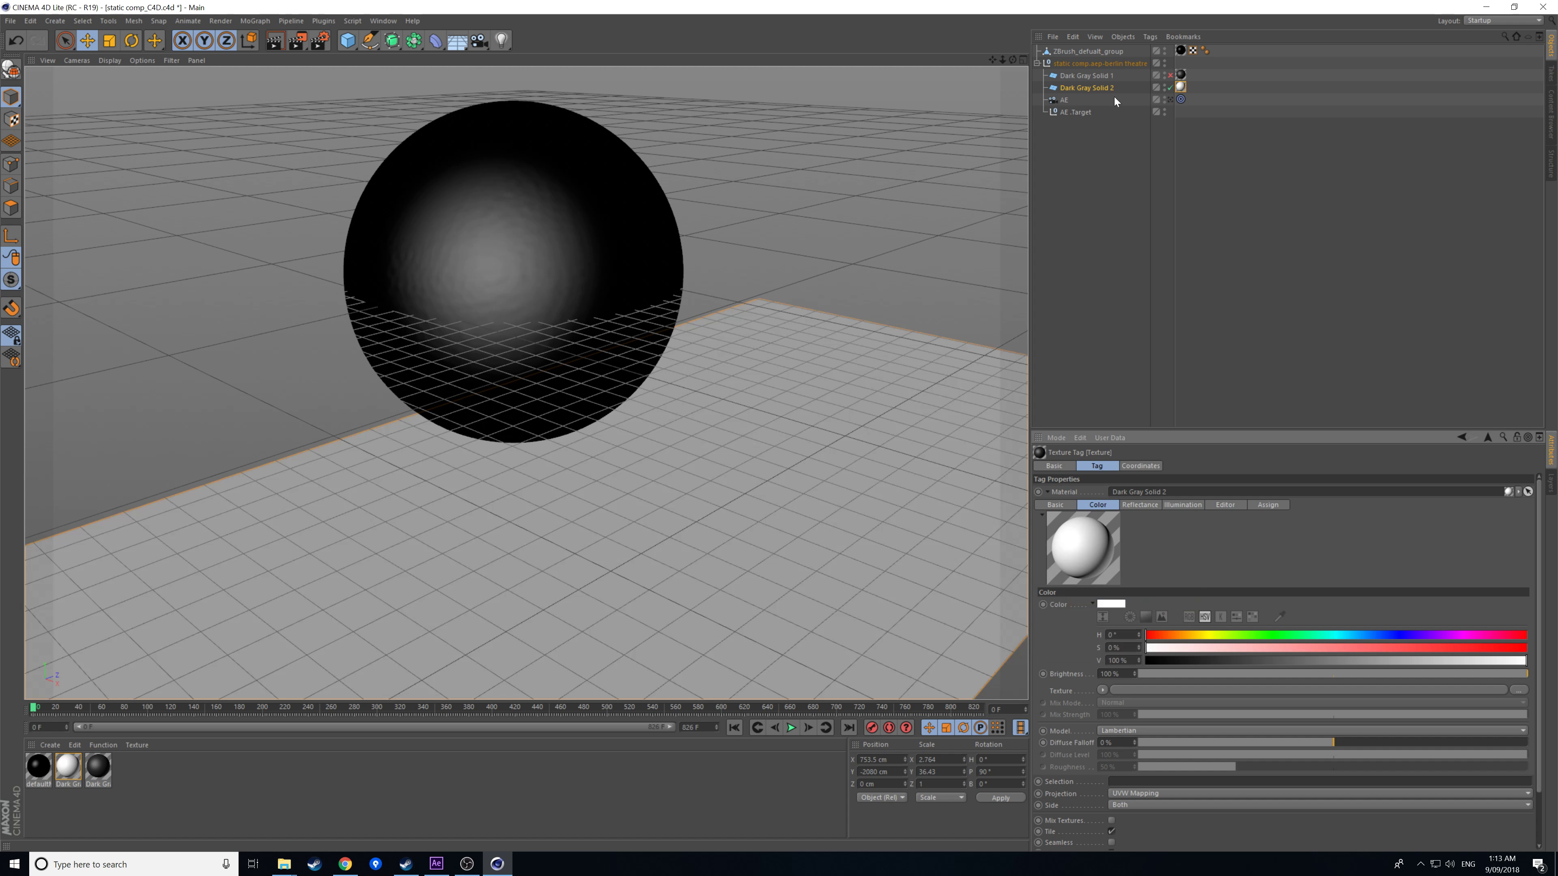
- Enable the Normal channel in the sphere's defaultMat material
{"action": "left_click", "coordinate": [1181, 51]}
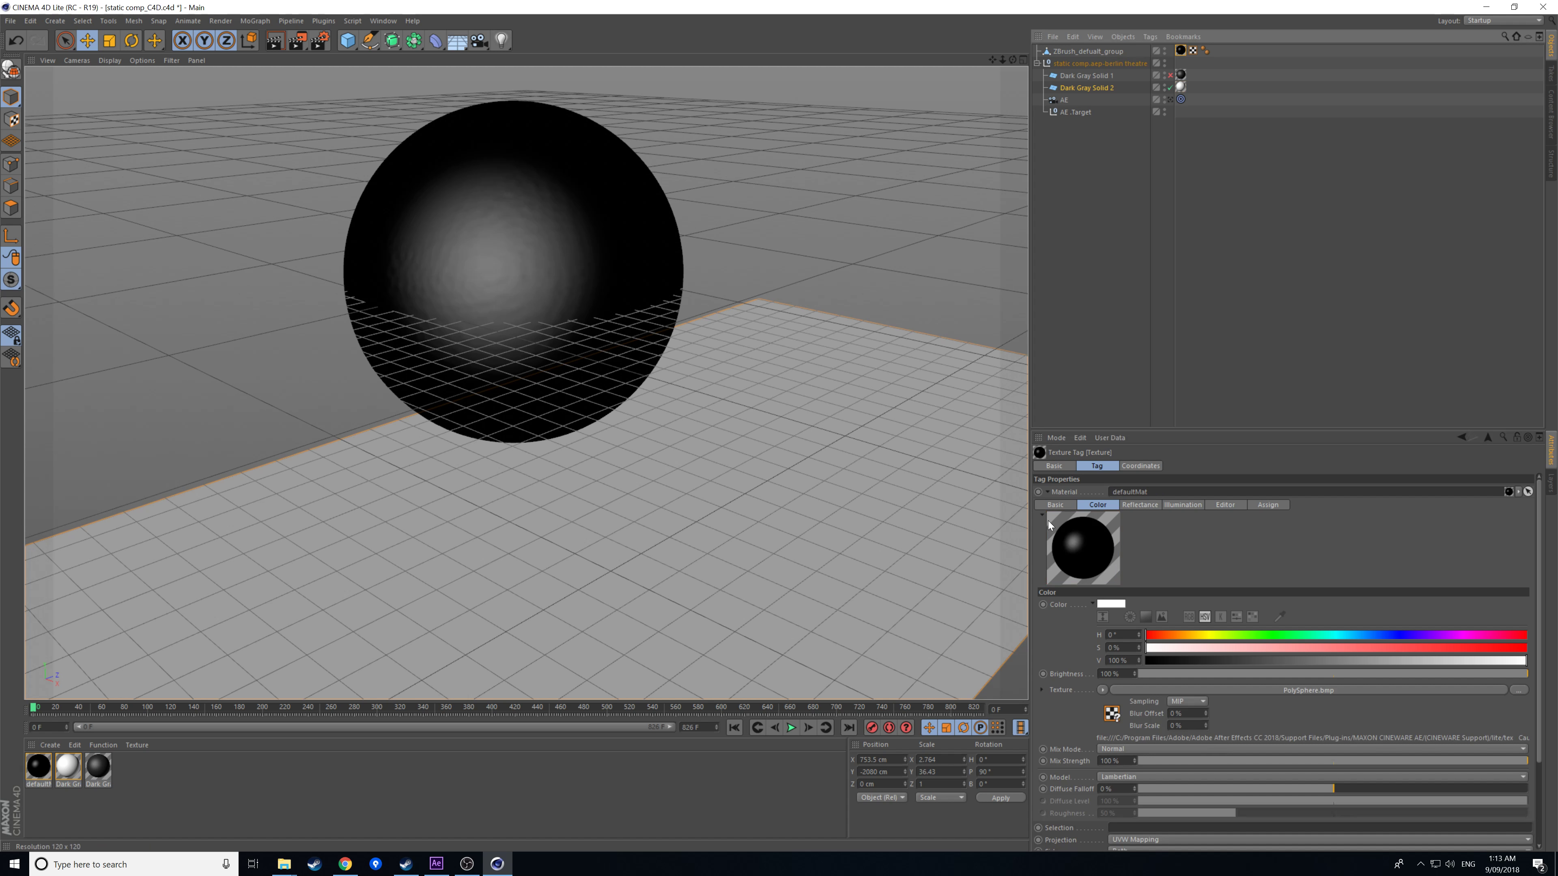
{"action": "left_click", "coordinate": [1051, 507]}
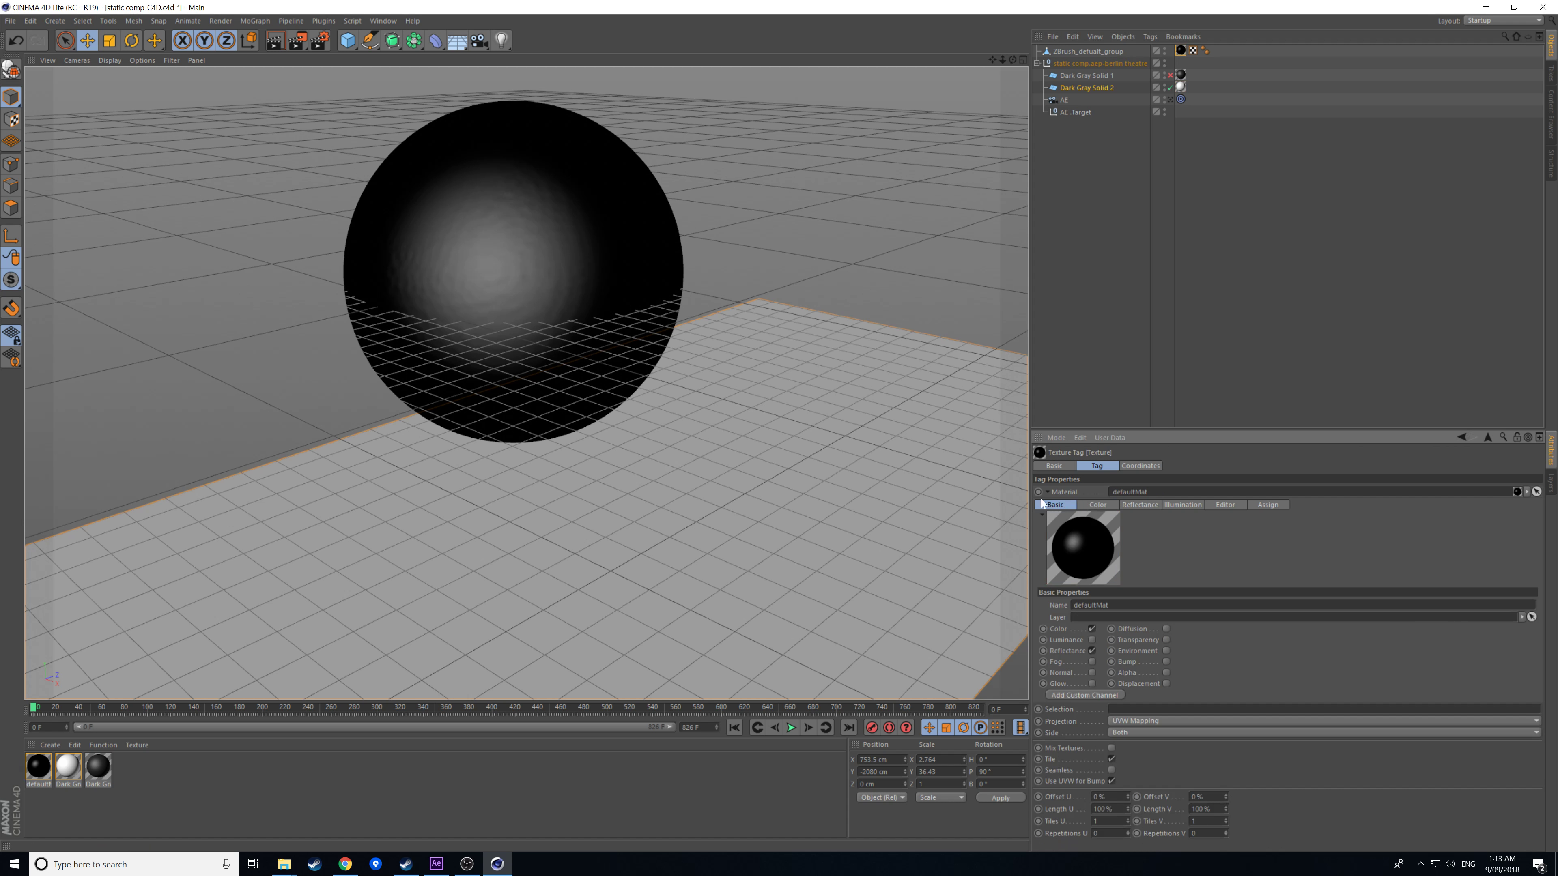
{"action": "left_click", "coordinate": [1093, 673]}
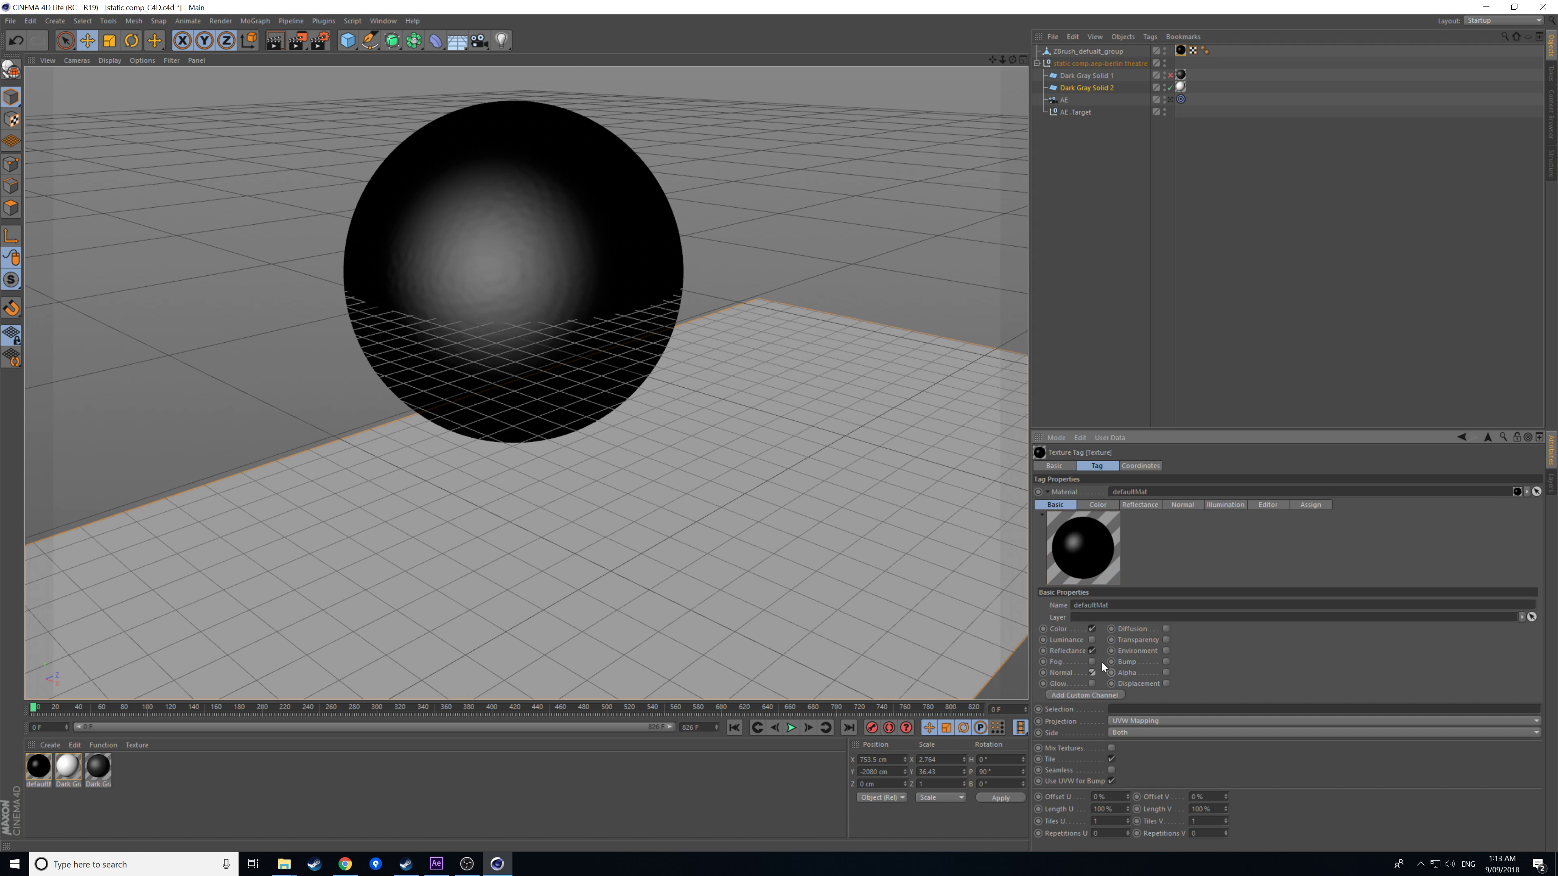
- Load PolySphere-TM_u0_v0 as the sphere material's color texture and set its Default Specular layer to 7%
{"action": "left_click", "coordinate": [1103, 508]}
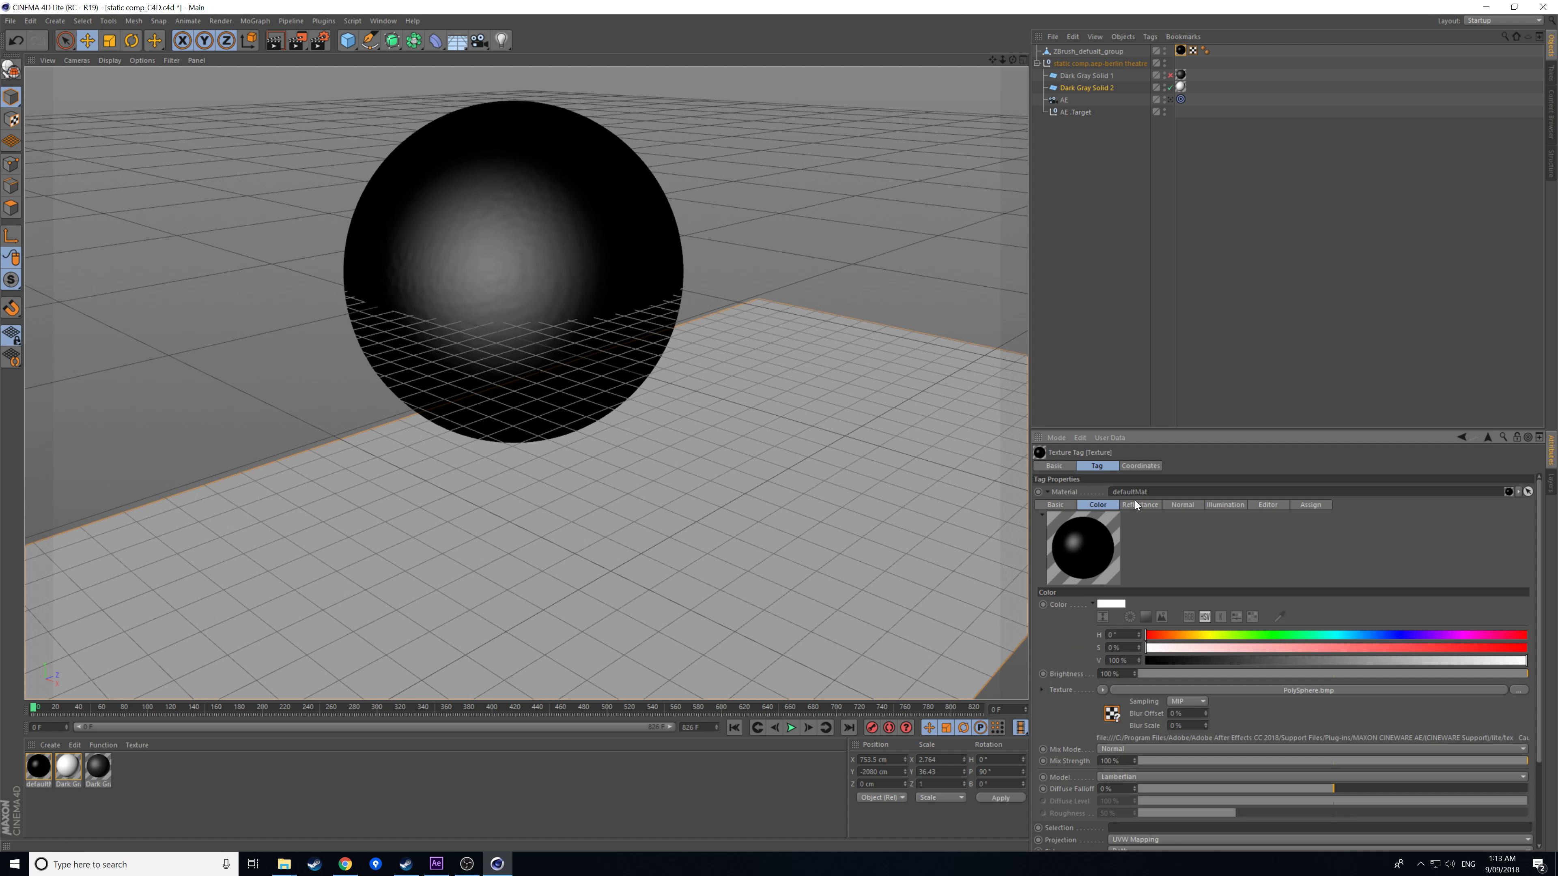
{"action": "left_click", "coordinate": [1517, 689]}
{"action": "left_click", "coordinate": [883, 321]}
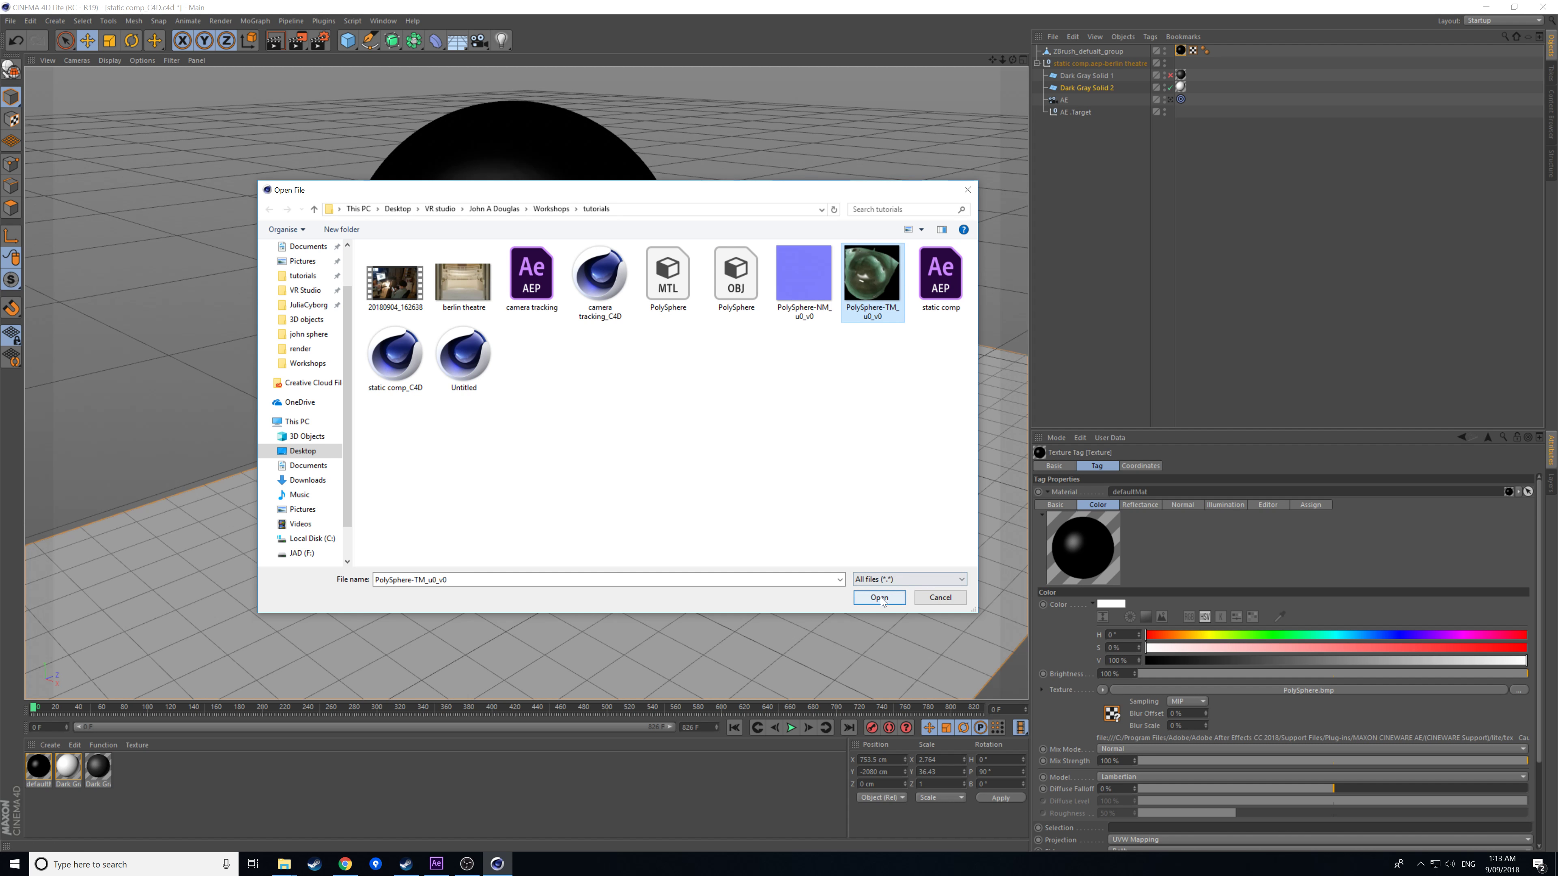
{"action": "left_click", "coordinate": [879, 597]}
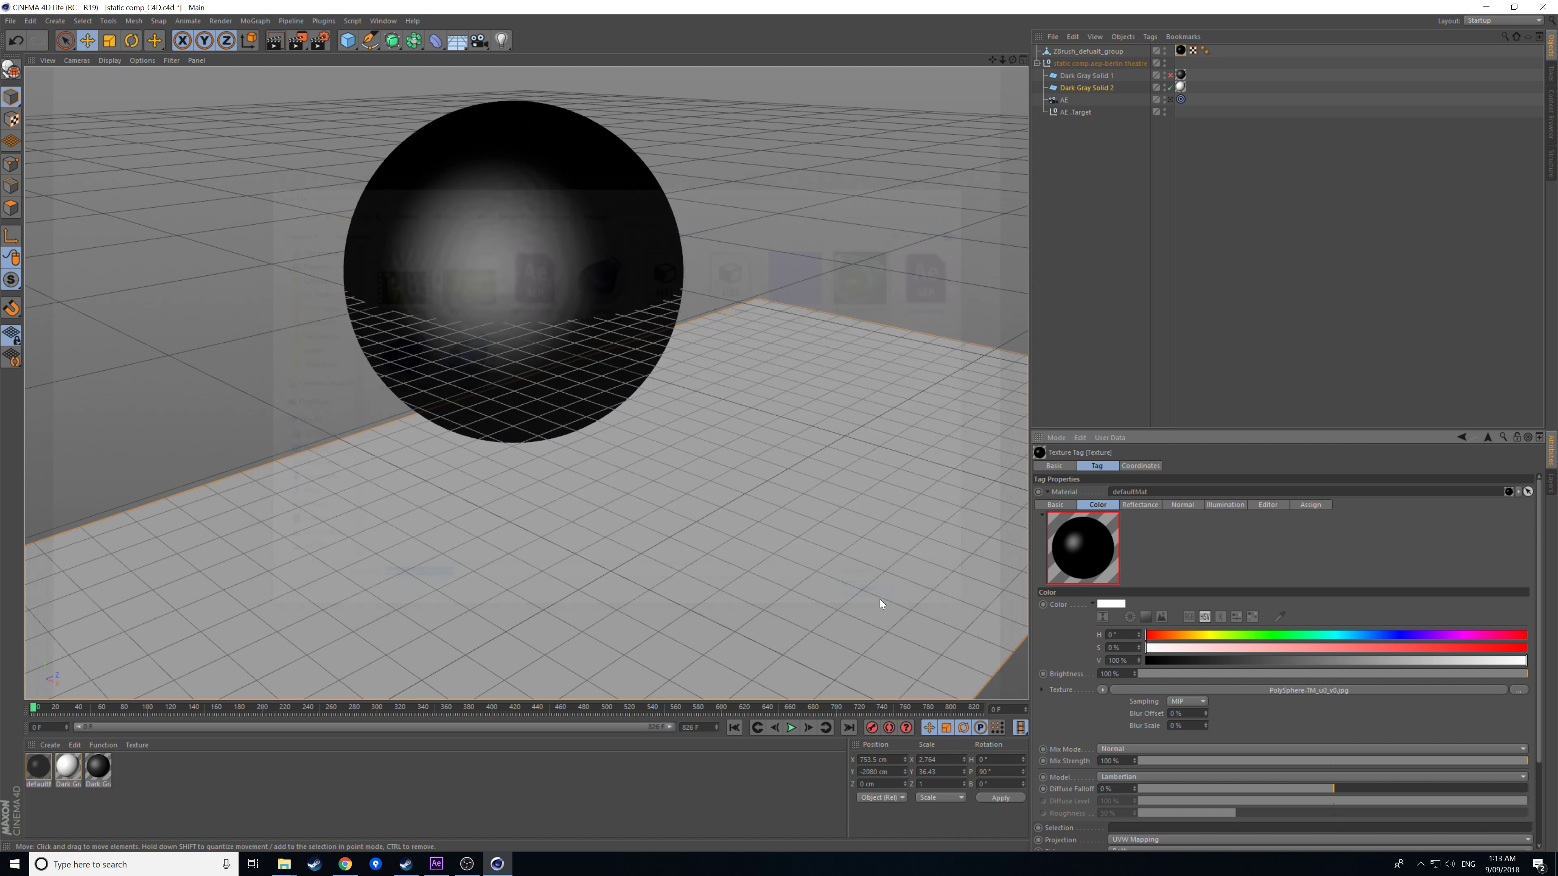
{"action": "left_click", "coordinate": [1137, 504]}
{"action": "left_click", "coordinate": [1211, 641]}
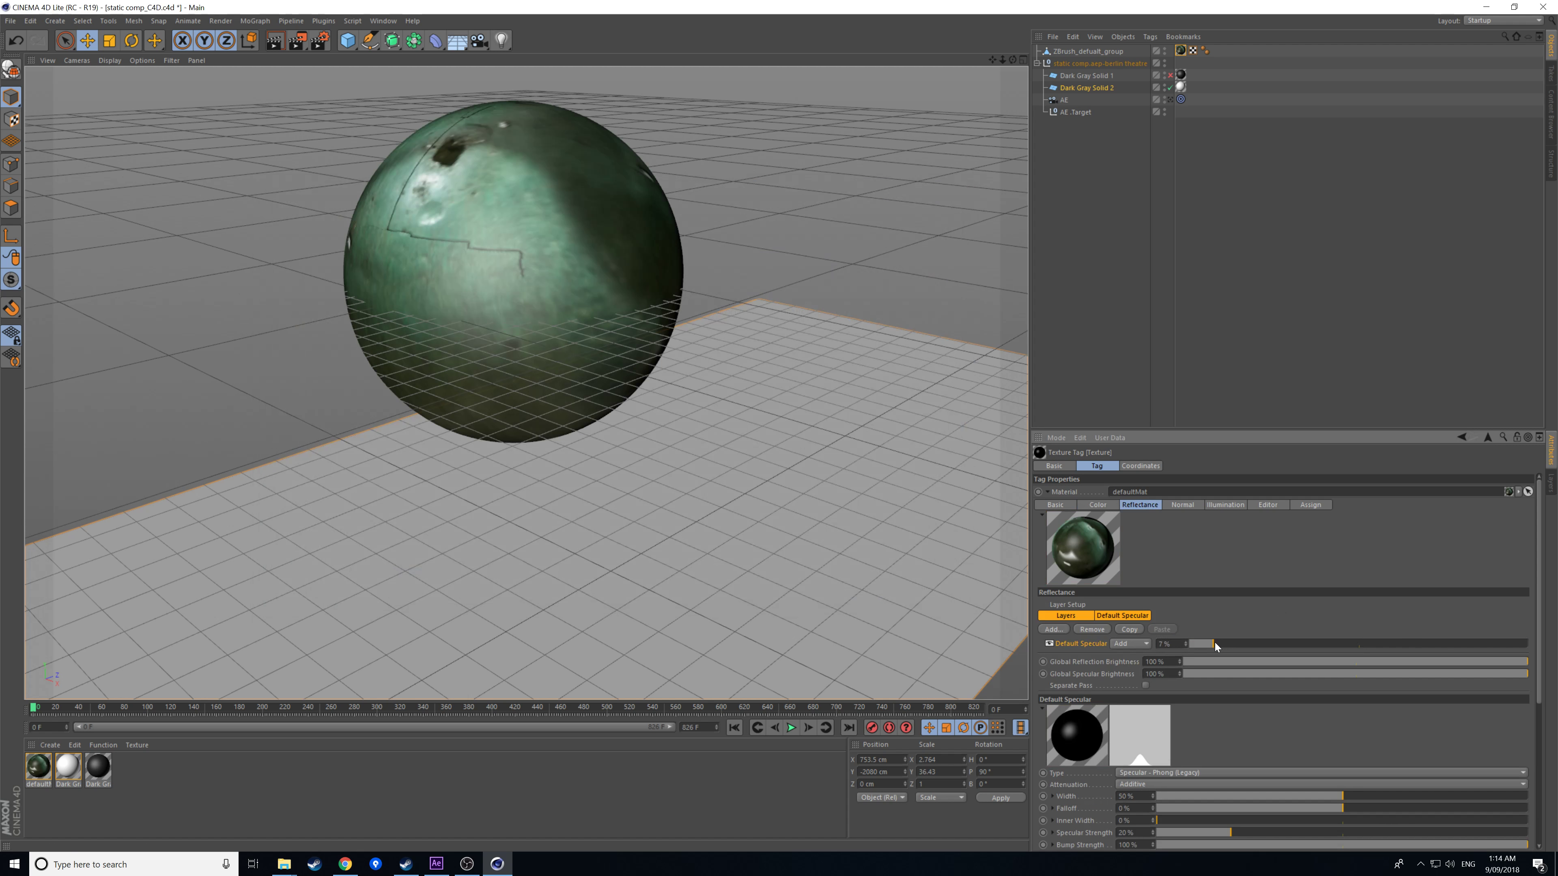
- Load PolySphere-NM_u0_v0 as the sphere material's normal map texture and deselect everything
{"action": "left_click", "coordinate": [1181, 505]}
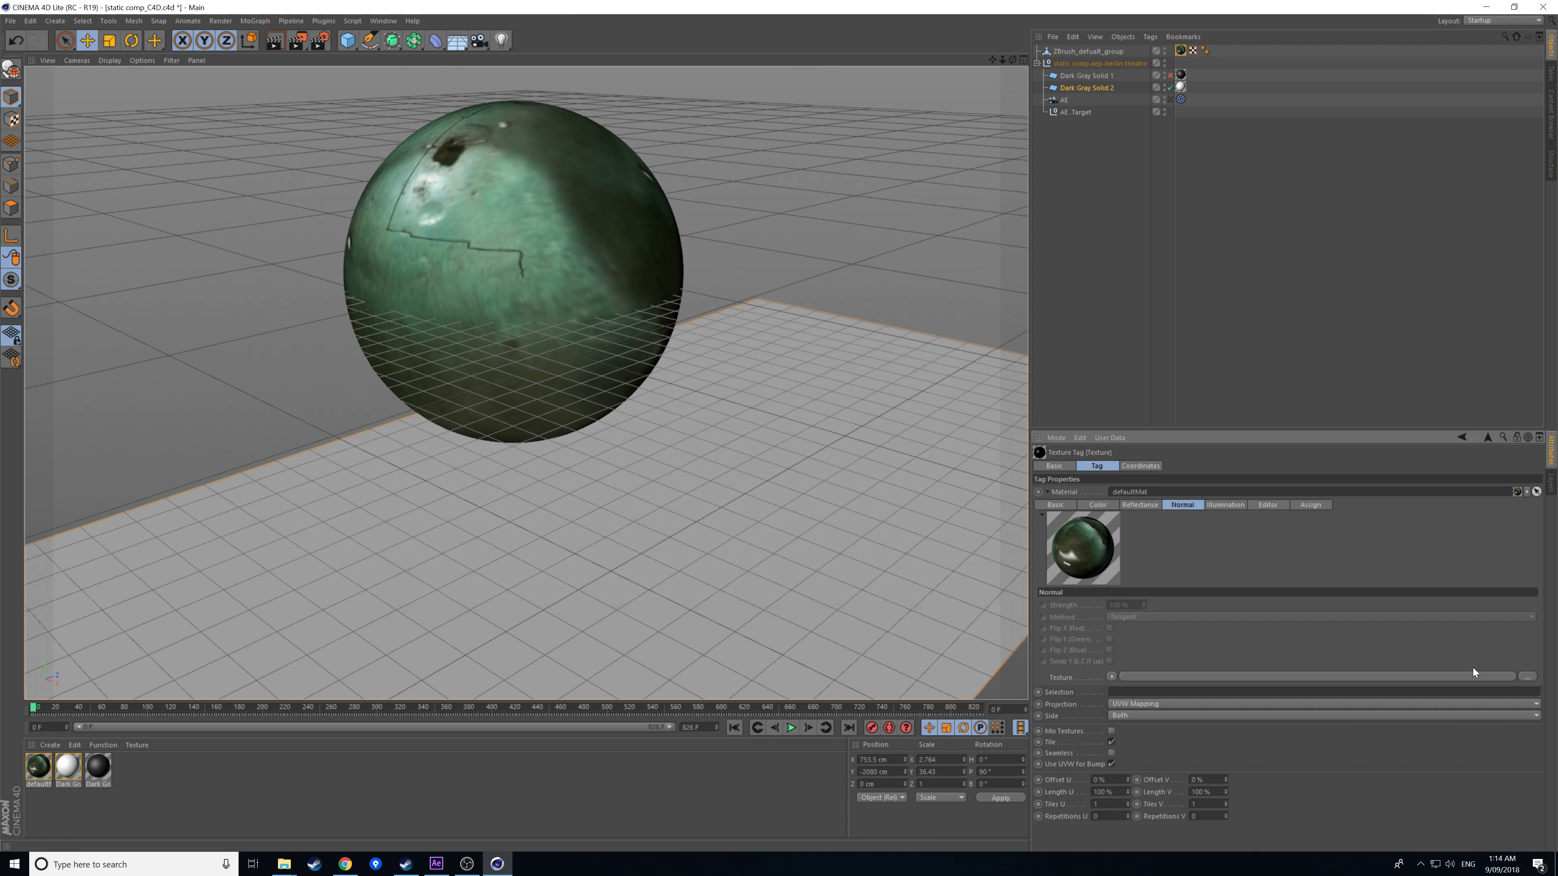
{"action": "left_click", "coordinate": [1529, 676]}
{"action": "left_click", "coordinate": [803, 277]}
{"action": "left_click", "coordinate": [879, 597]}
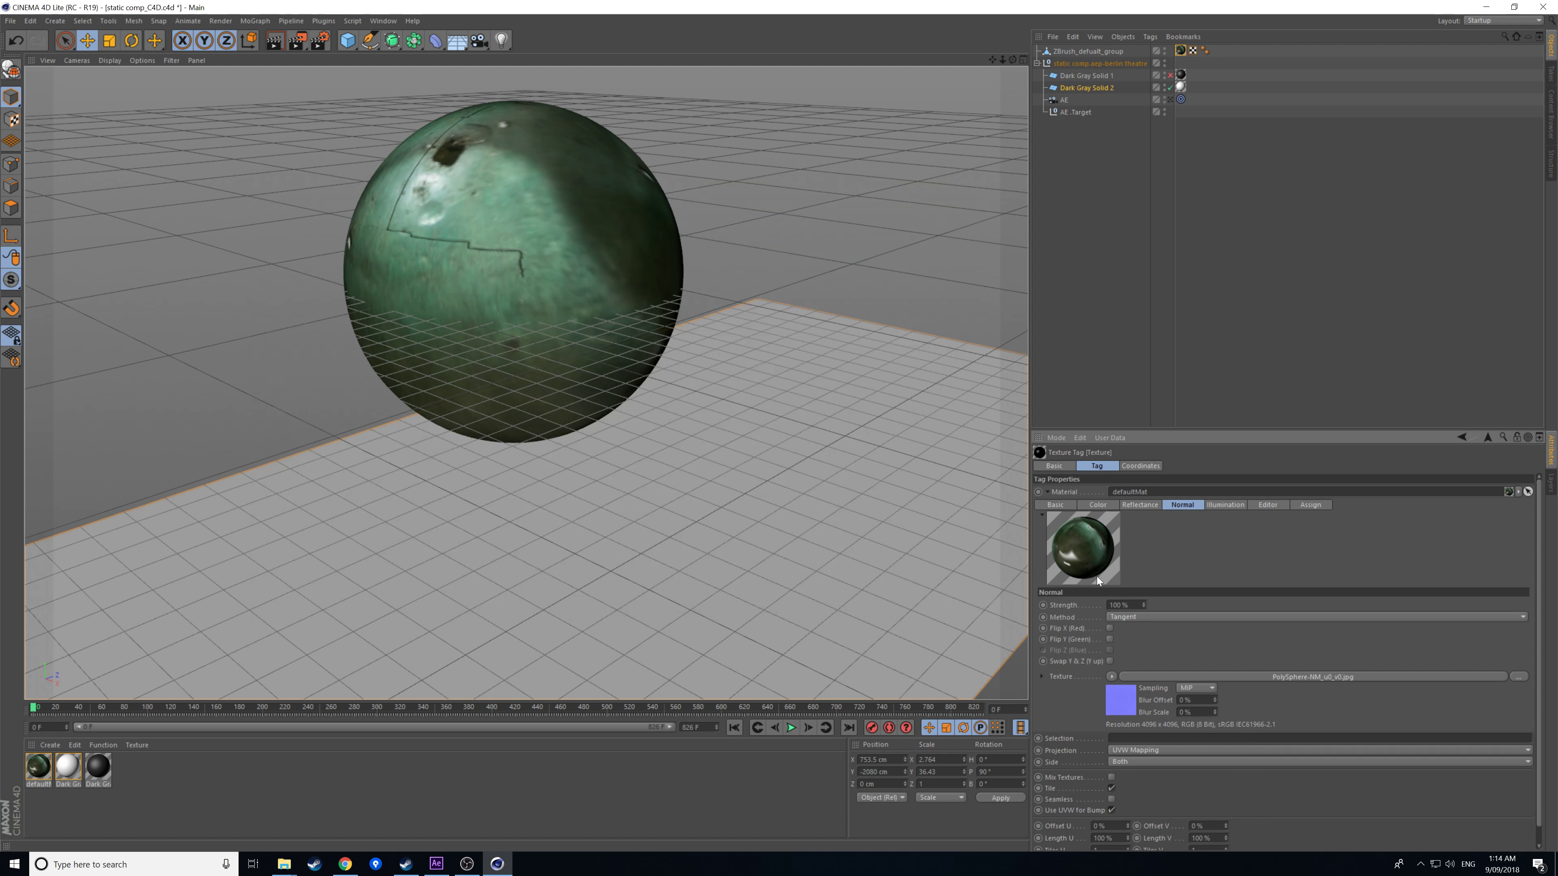
{"action": "left_click", "coordinate": [759, 217]}
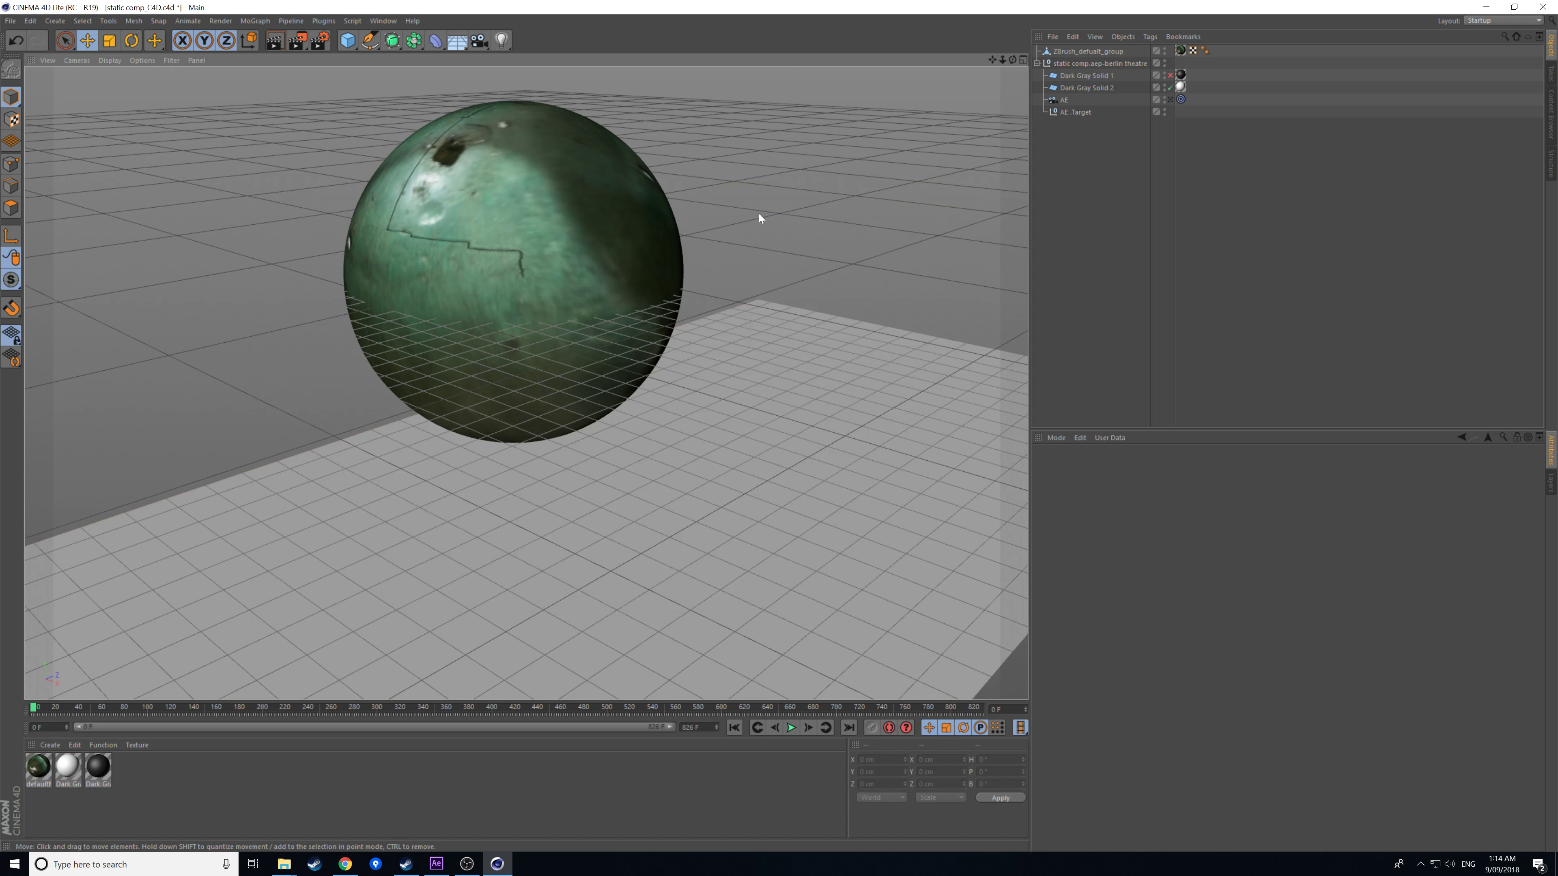
- Render the current view to preview the textured sphere, and inspect the sphere, floor and camera from a distance
{"action": "key", "text": "ctrl+r"}
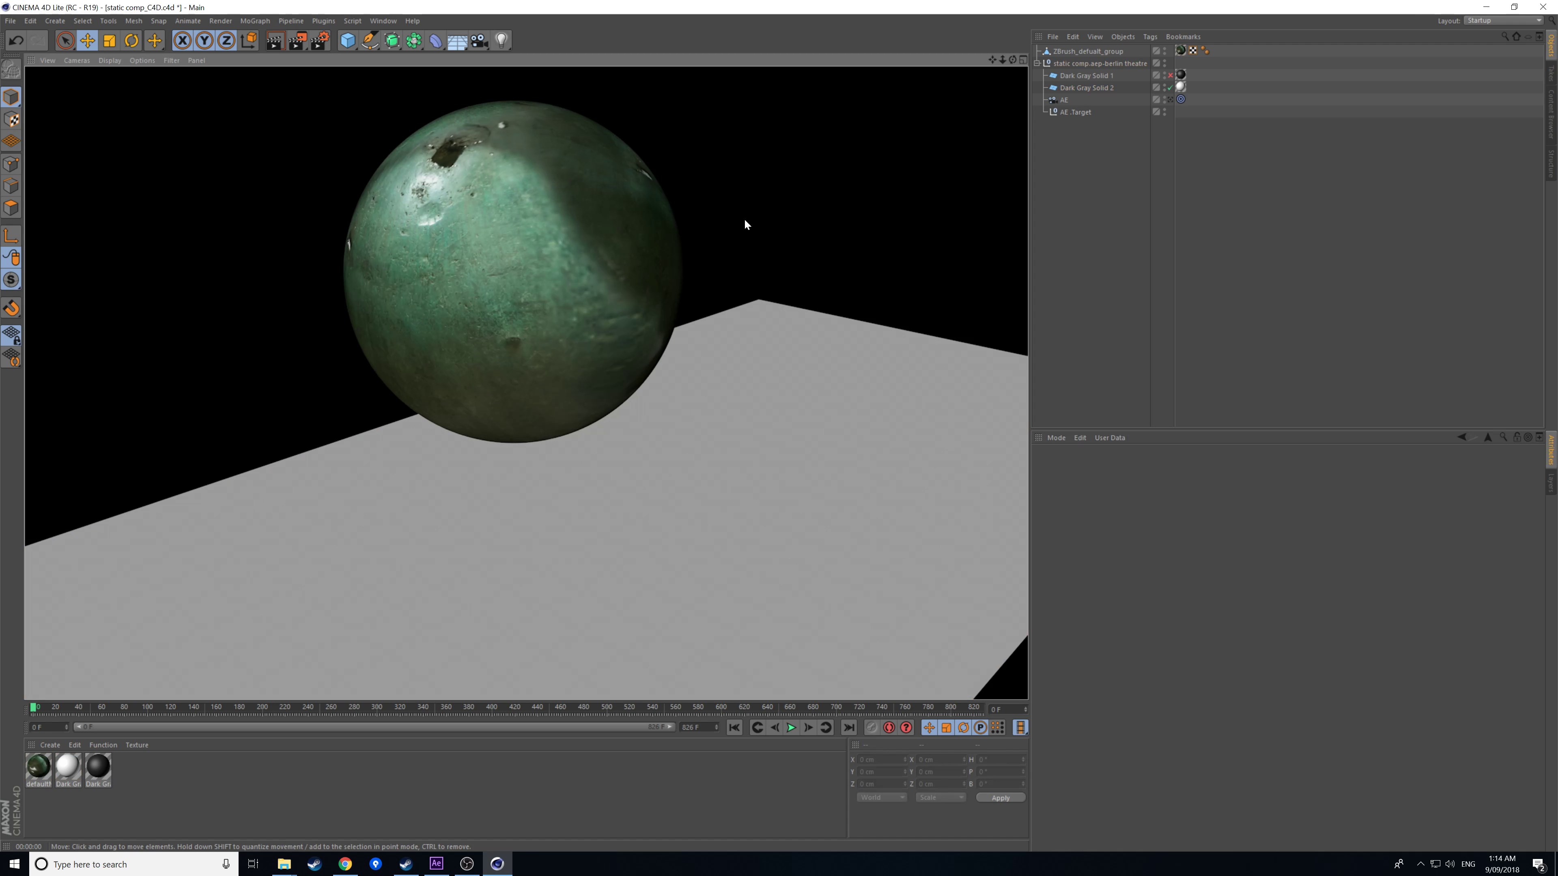
{"action": "left_click", "coordinate": [605, 337]}
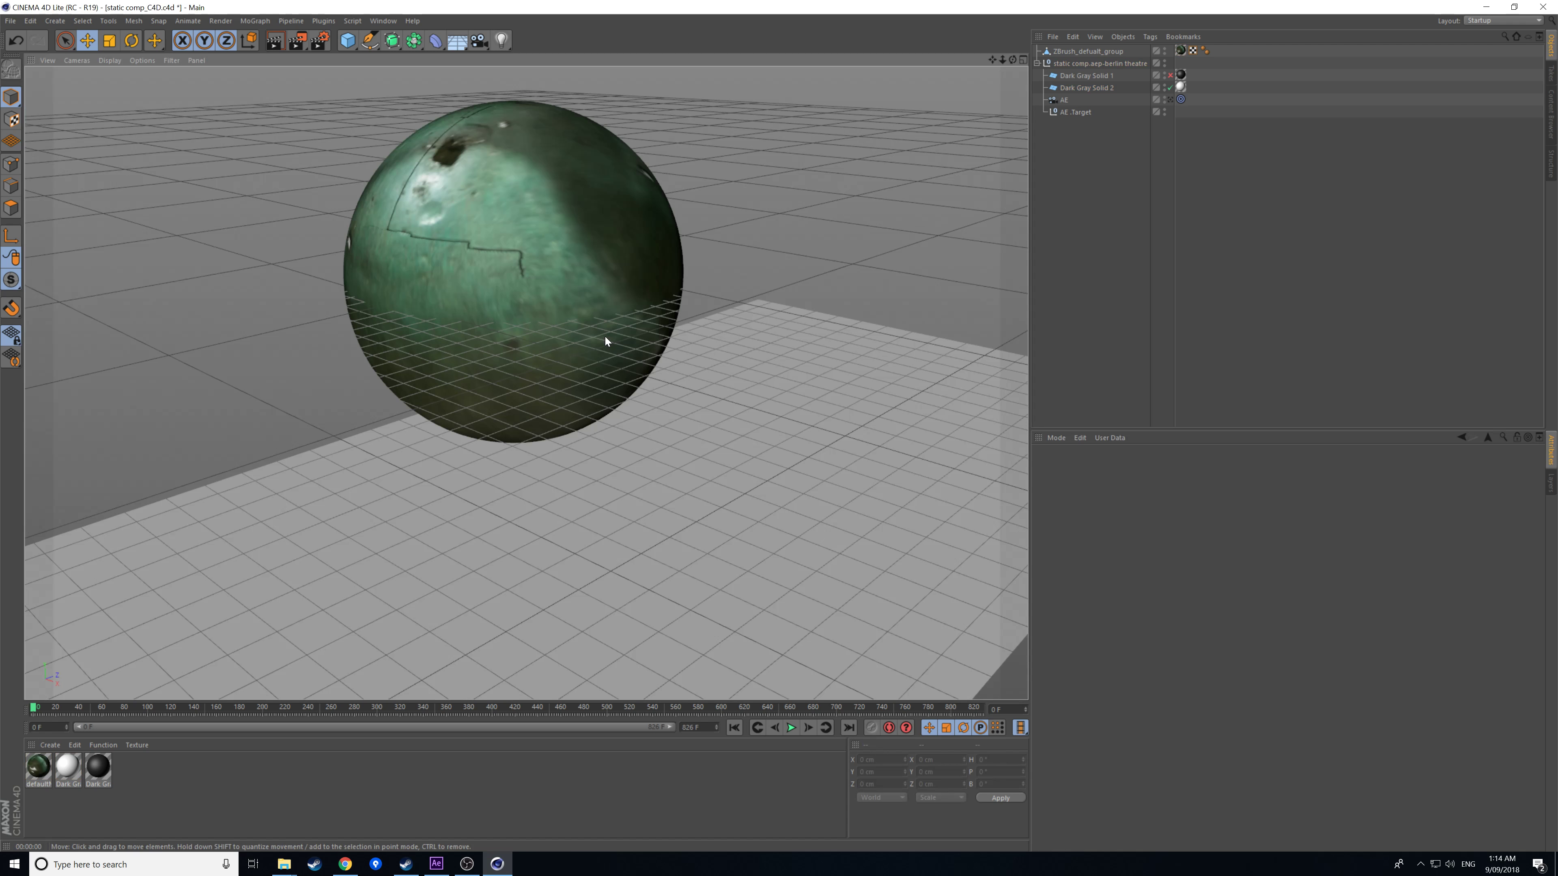
{"action": "scroll", "coordinate": [698, 323], "scroll_direction": "down", "scroll_amount": 5}
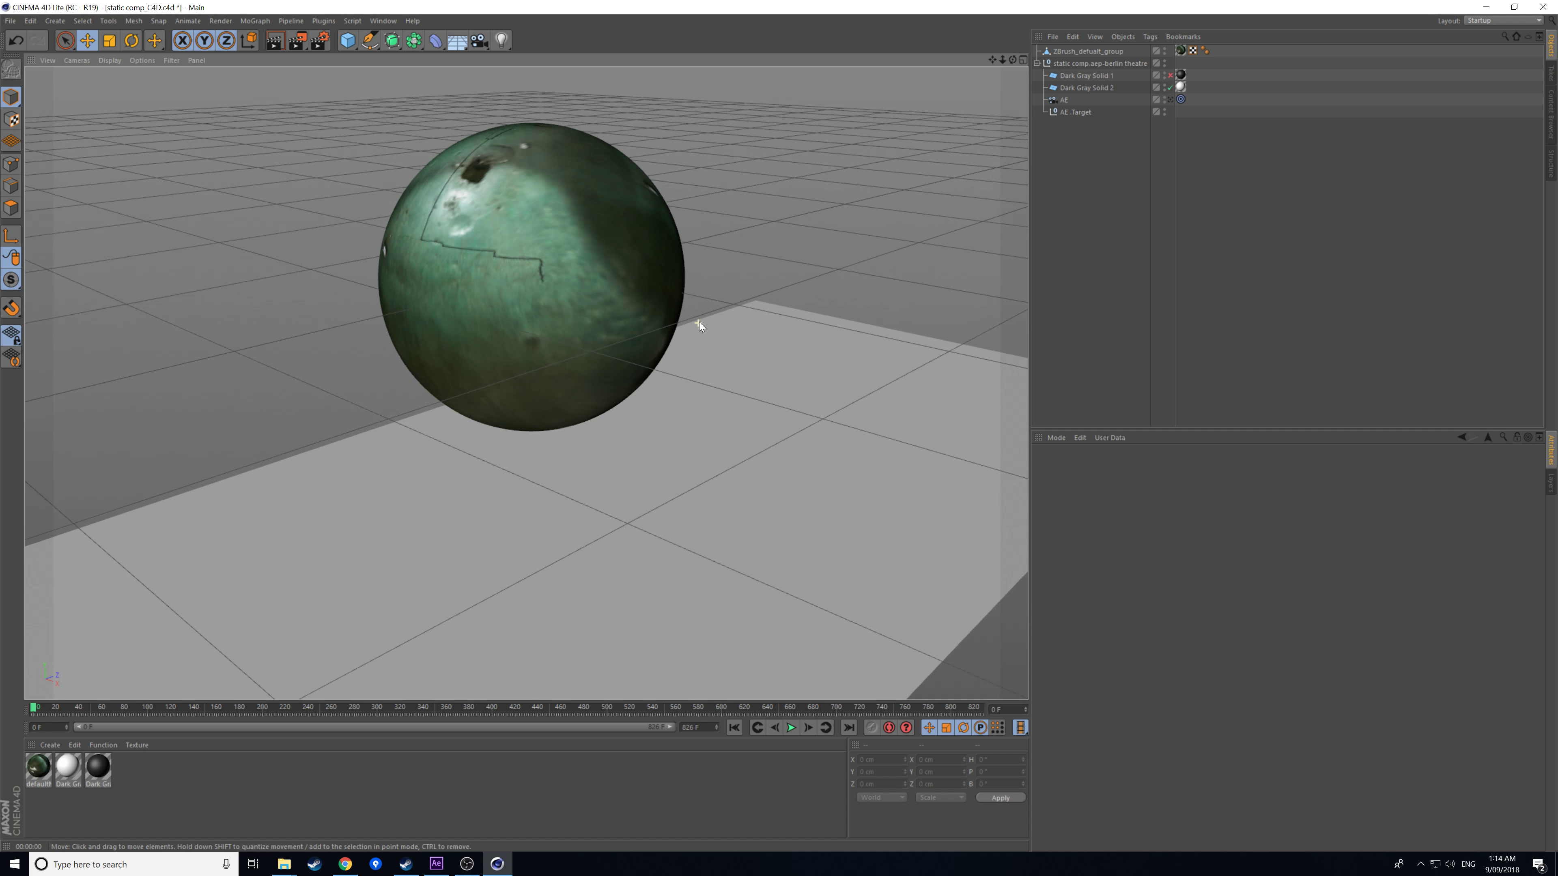
{"action": "scroll", "coordinate": [708, 320], "scroll_direction": "down", "scroll_amount": 8}
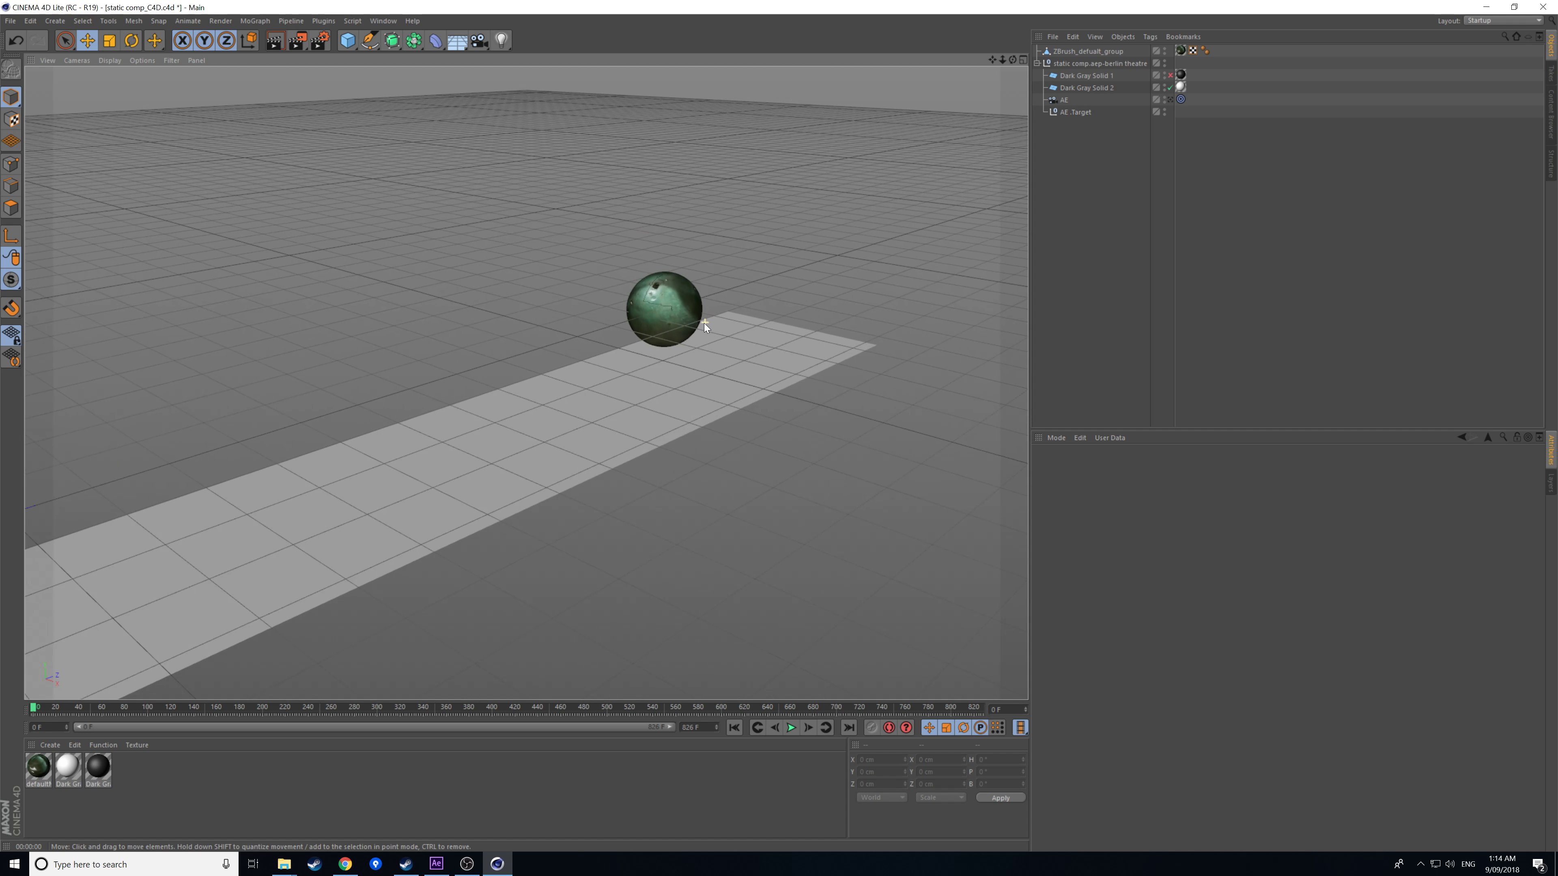
{"action": "scroll", "coordinate": [705, 320], "scroll_direction": "up", "scroll_amount": 5}
{"action": "scroll", "coordinate": [705, 320], "scroll_direction": "down", "scroll_amount": 6}
{"action": "scroll", "coordinate": [705, 320], "scroll_direction": "up", "scroll_amount": 2}
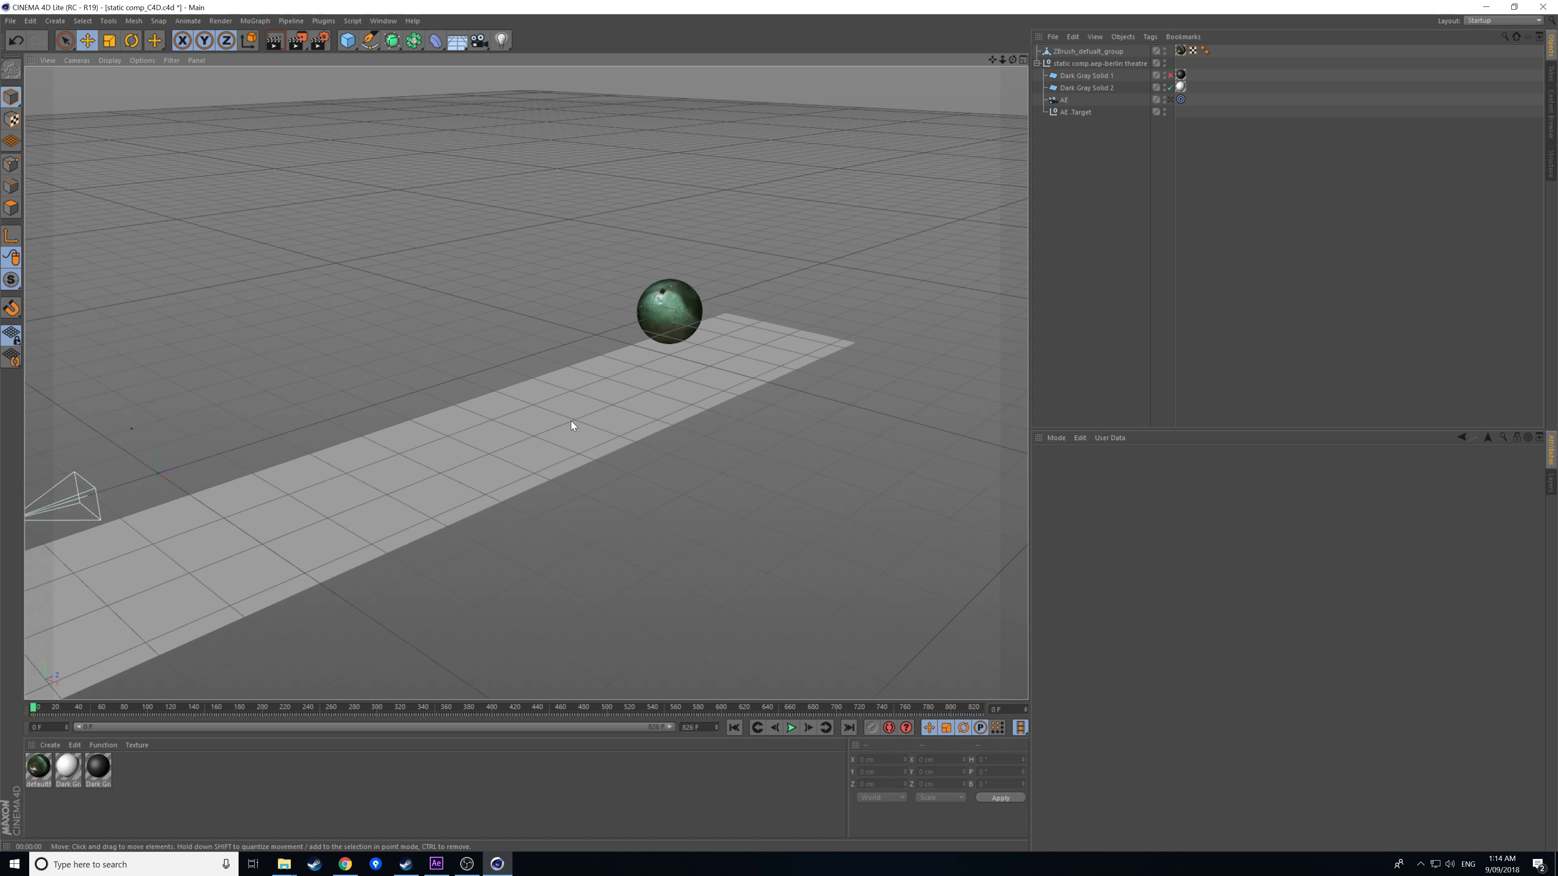
- Look through the AE camera and save the project, agreeing to overwrite the older-version file
{"action": "left_click", "coordinate": [1171, 100]}
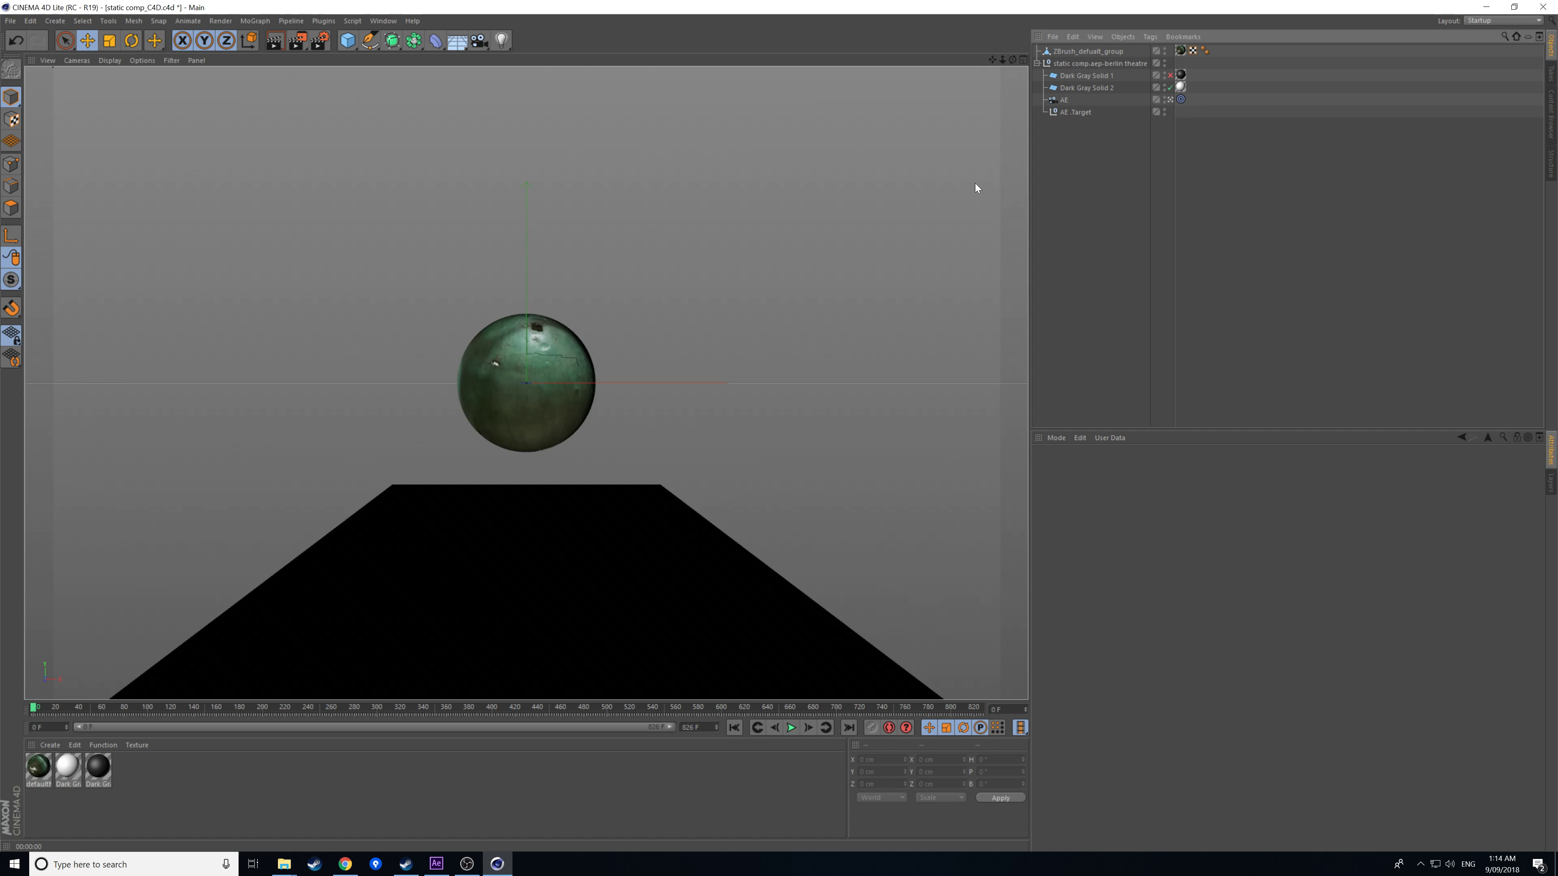
{"action": "left_click", "coordinate": [10, 21]}
{"action": "left_click", "coordinate": [39, 120]}
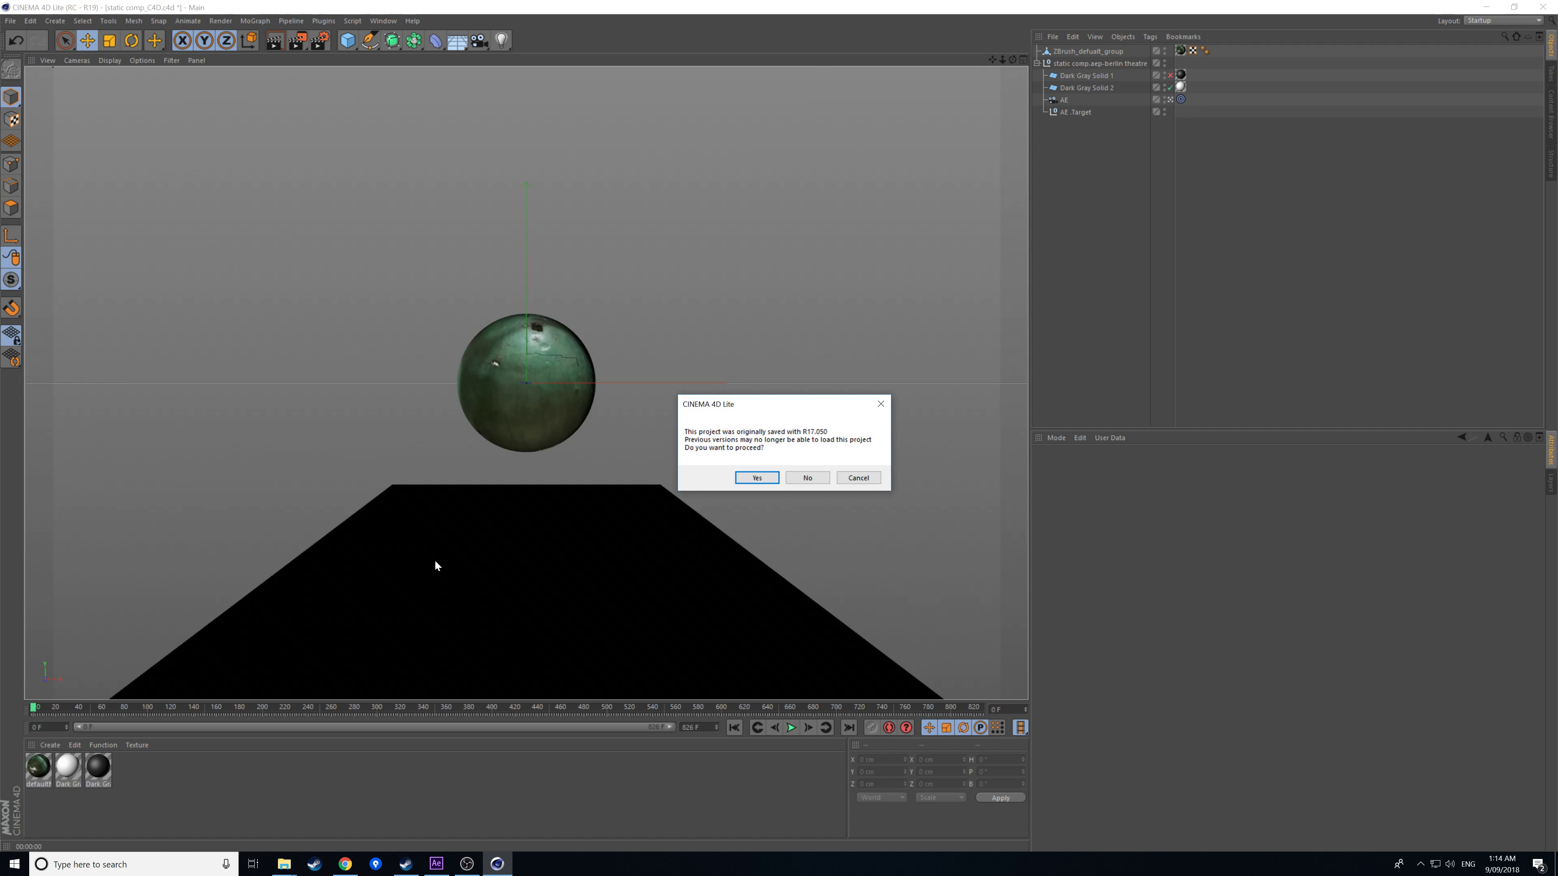
{"action": "left_click", "coordinate": [757, 477]}
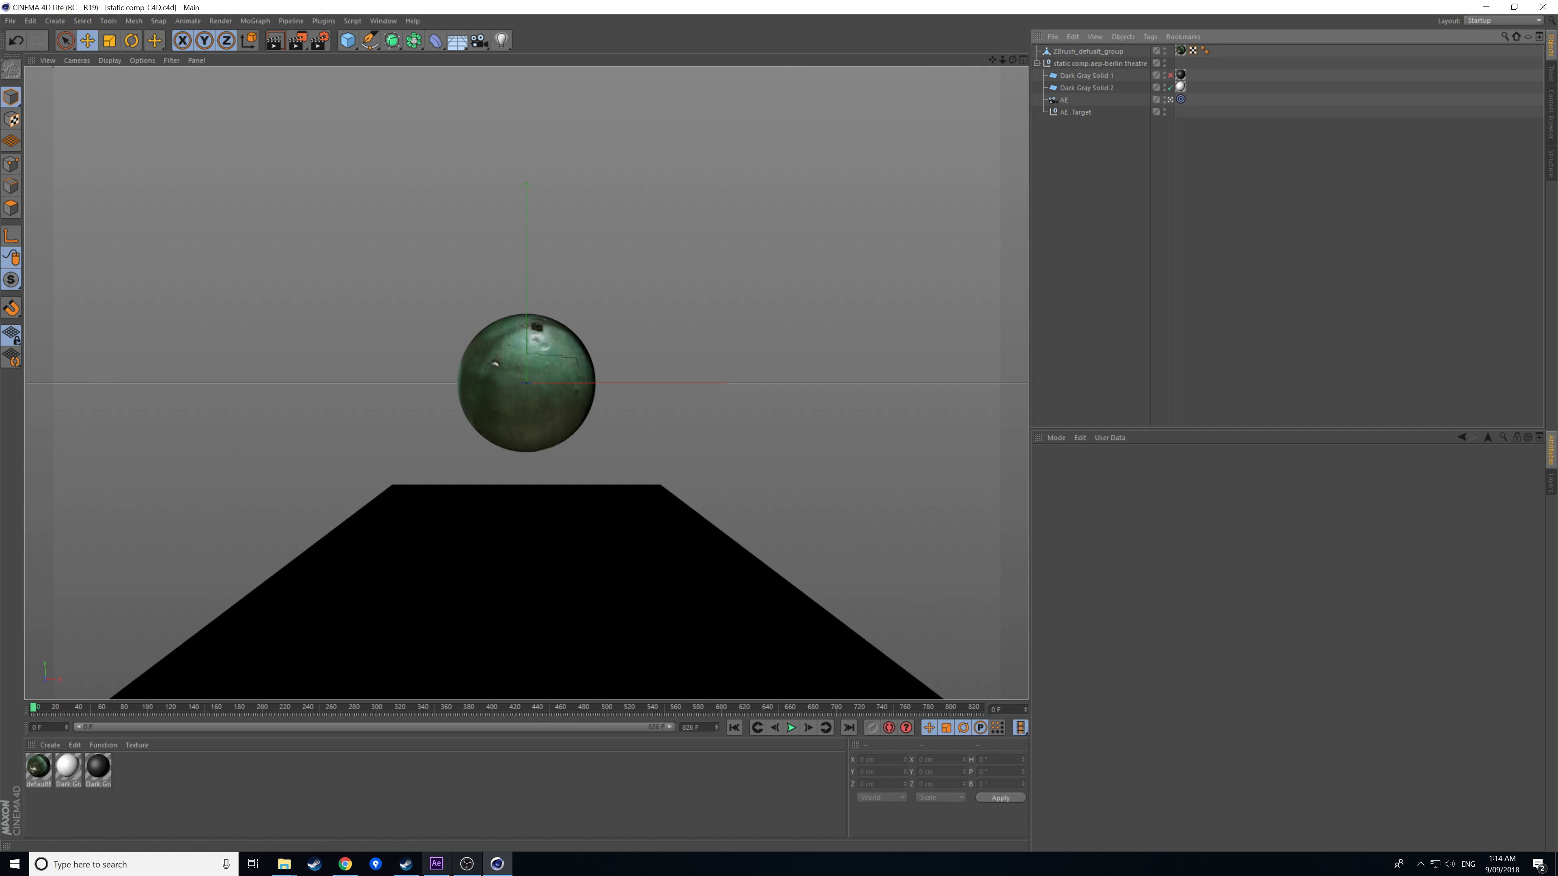
- Switch to After Effects and import static comp_C4D as footage
{"action": "left_click", "coordinate": [436, 864]}
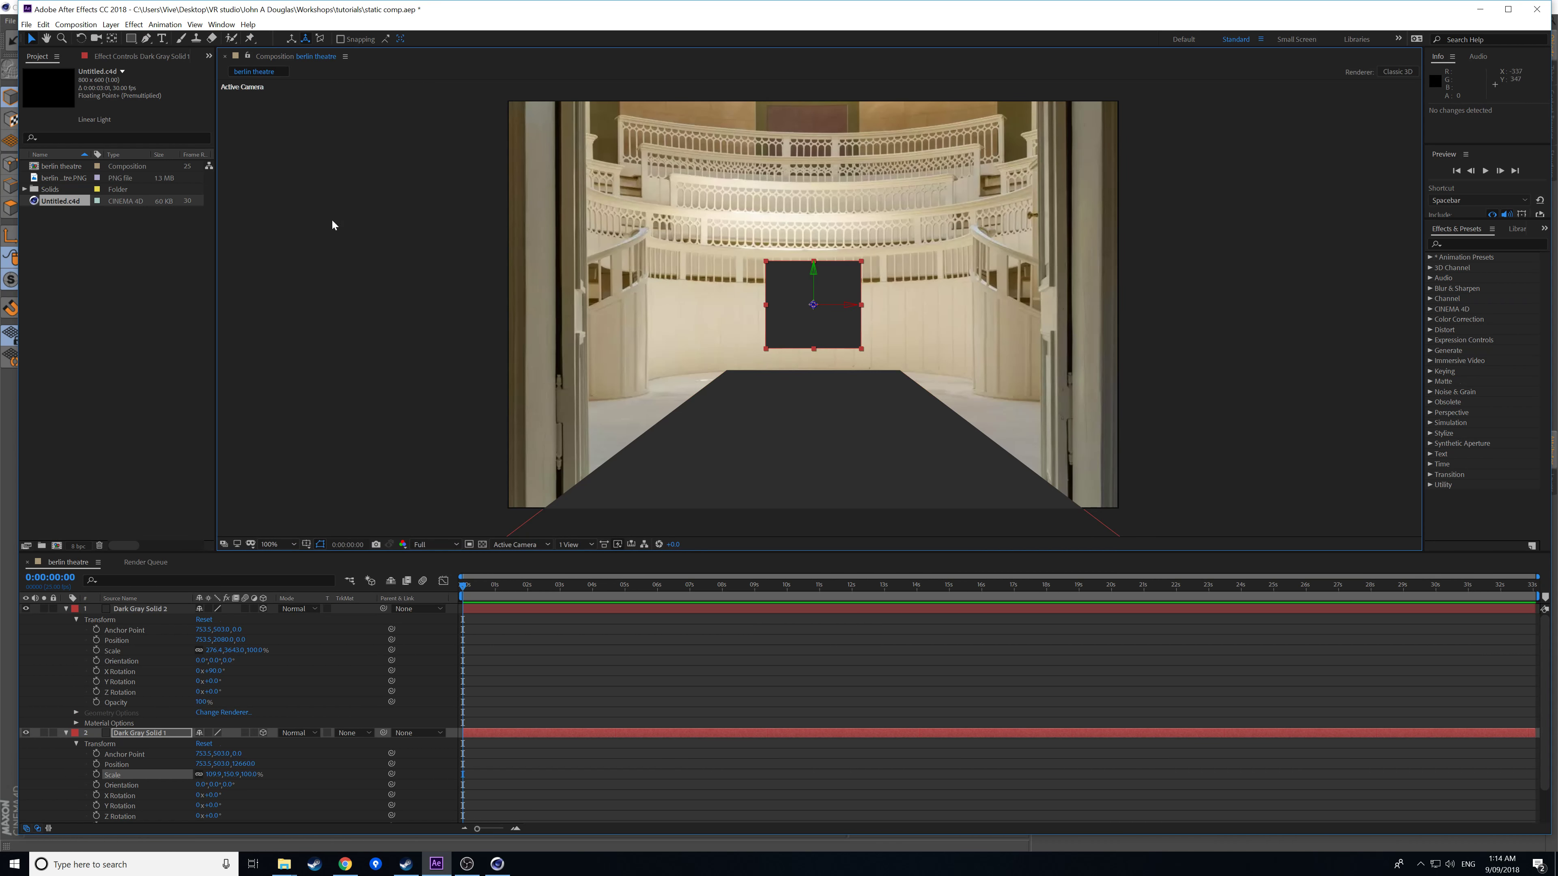
{"action": "left_click", "coordinate": [26, 24]}
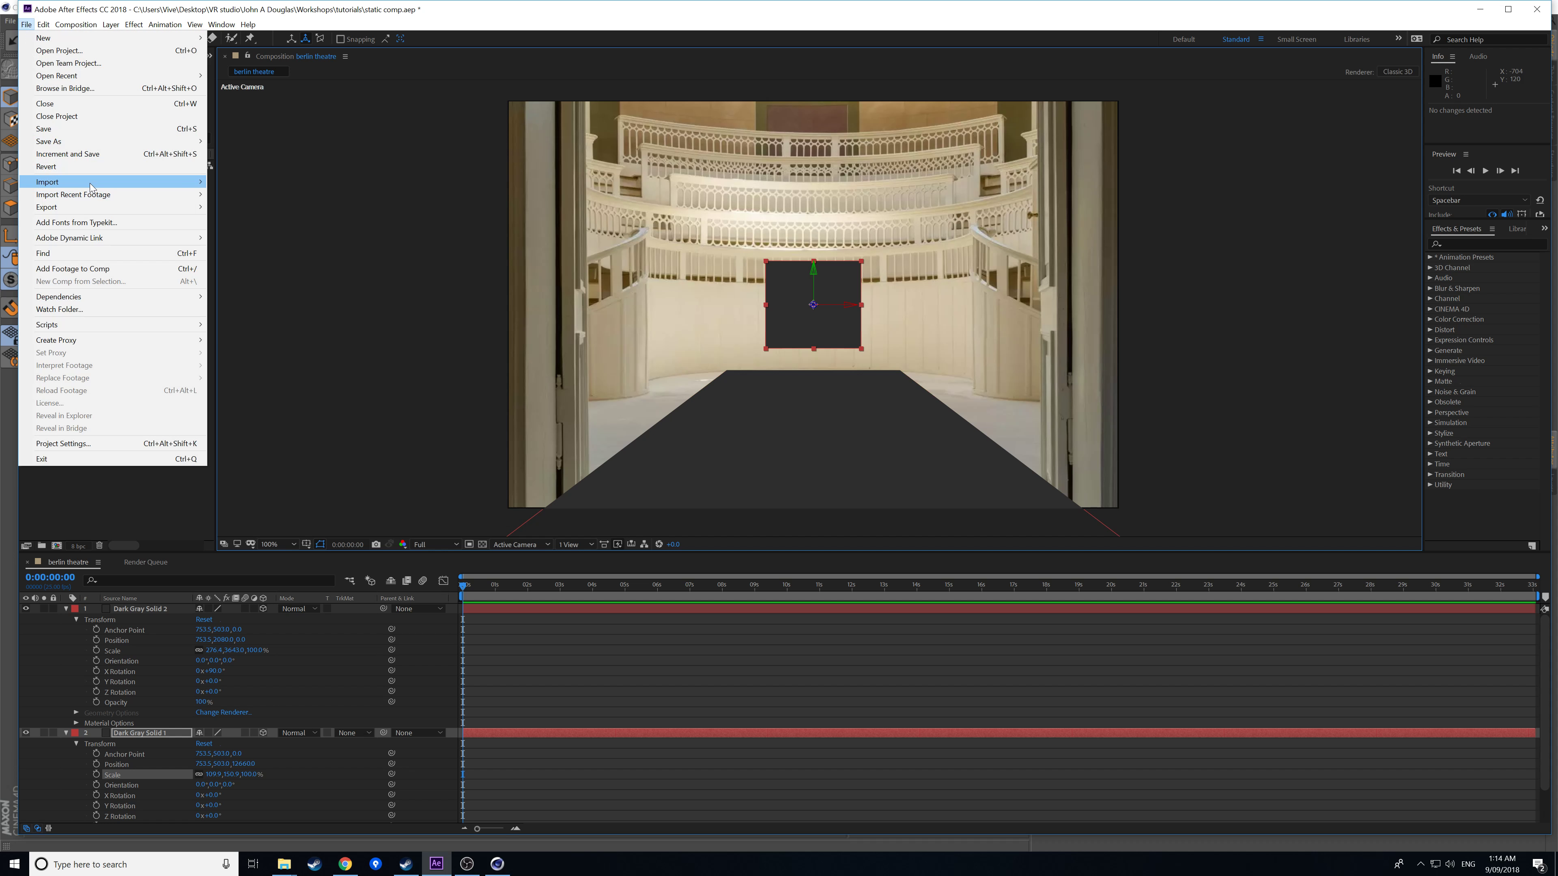
{"action": "mouse_move", "coordinate": [101, 183]}
{"action": "left_click", "coordinate": [247, 182]}
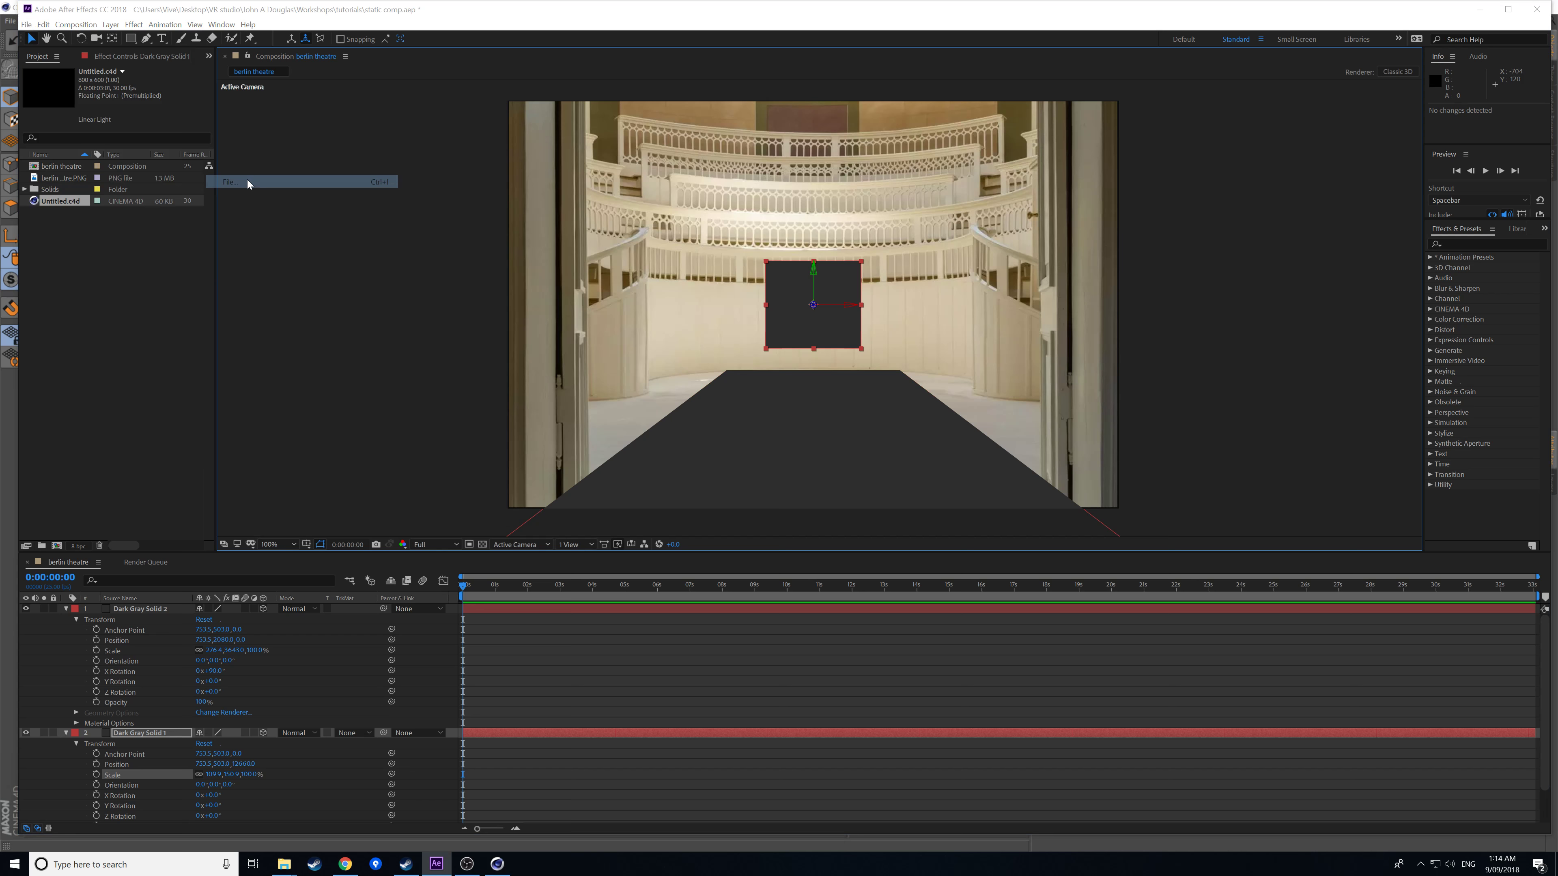
{"action": "left_click", "coordinate": [326, 225]}
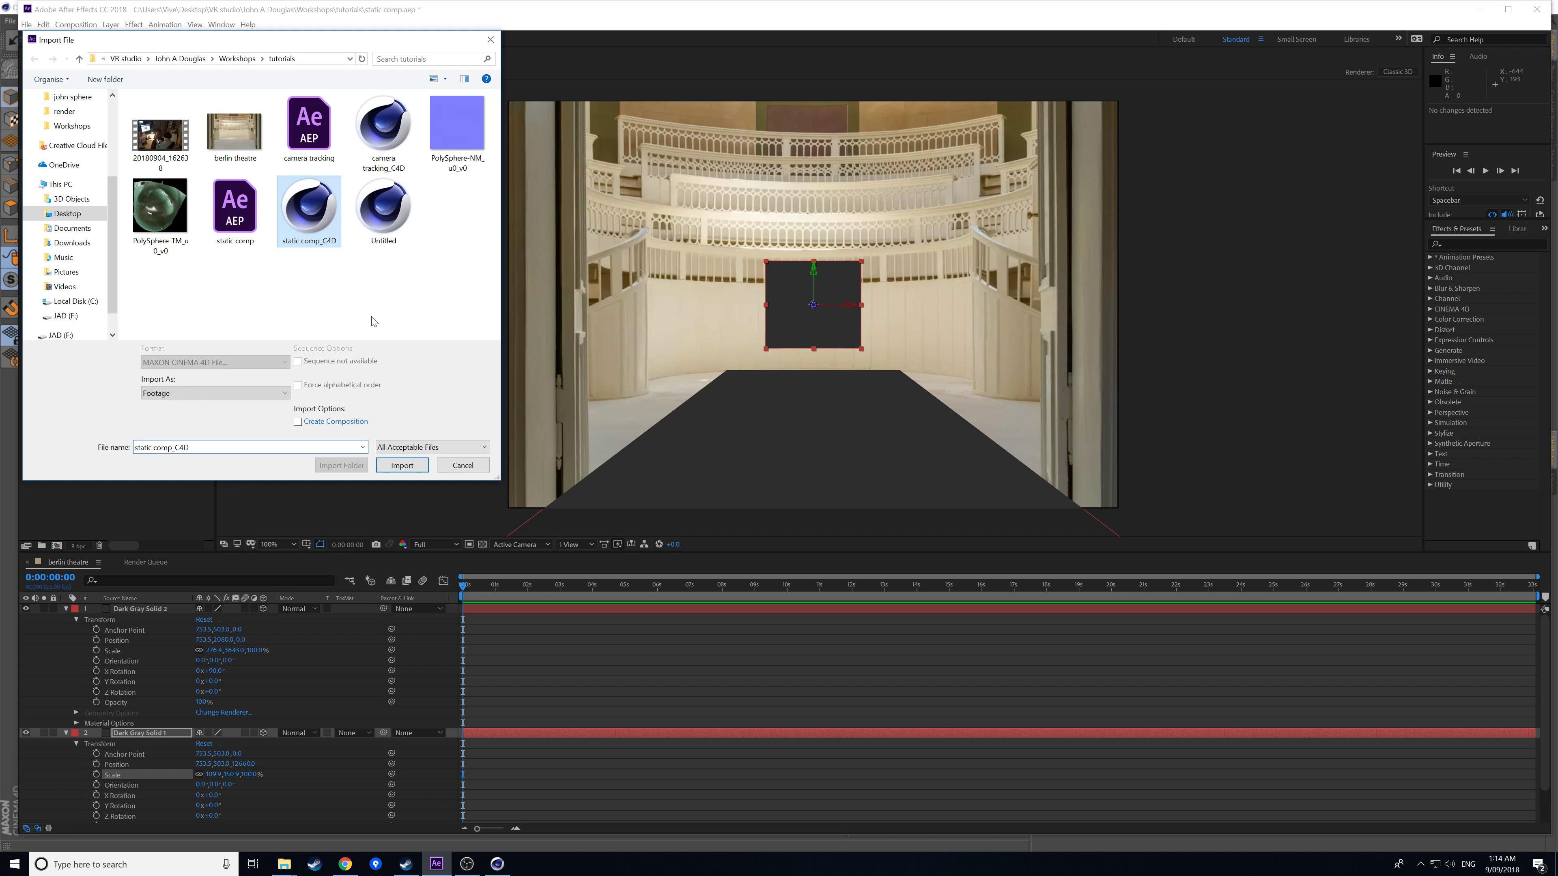
{"action": "left_click", "coordinate": [403, 465]}
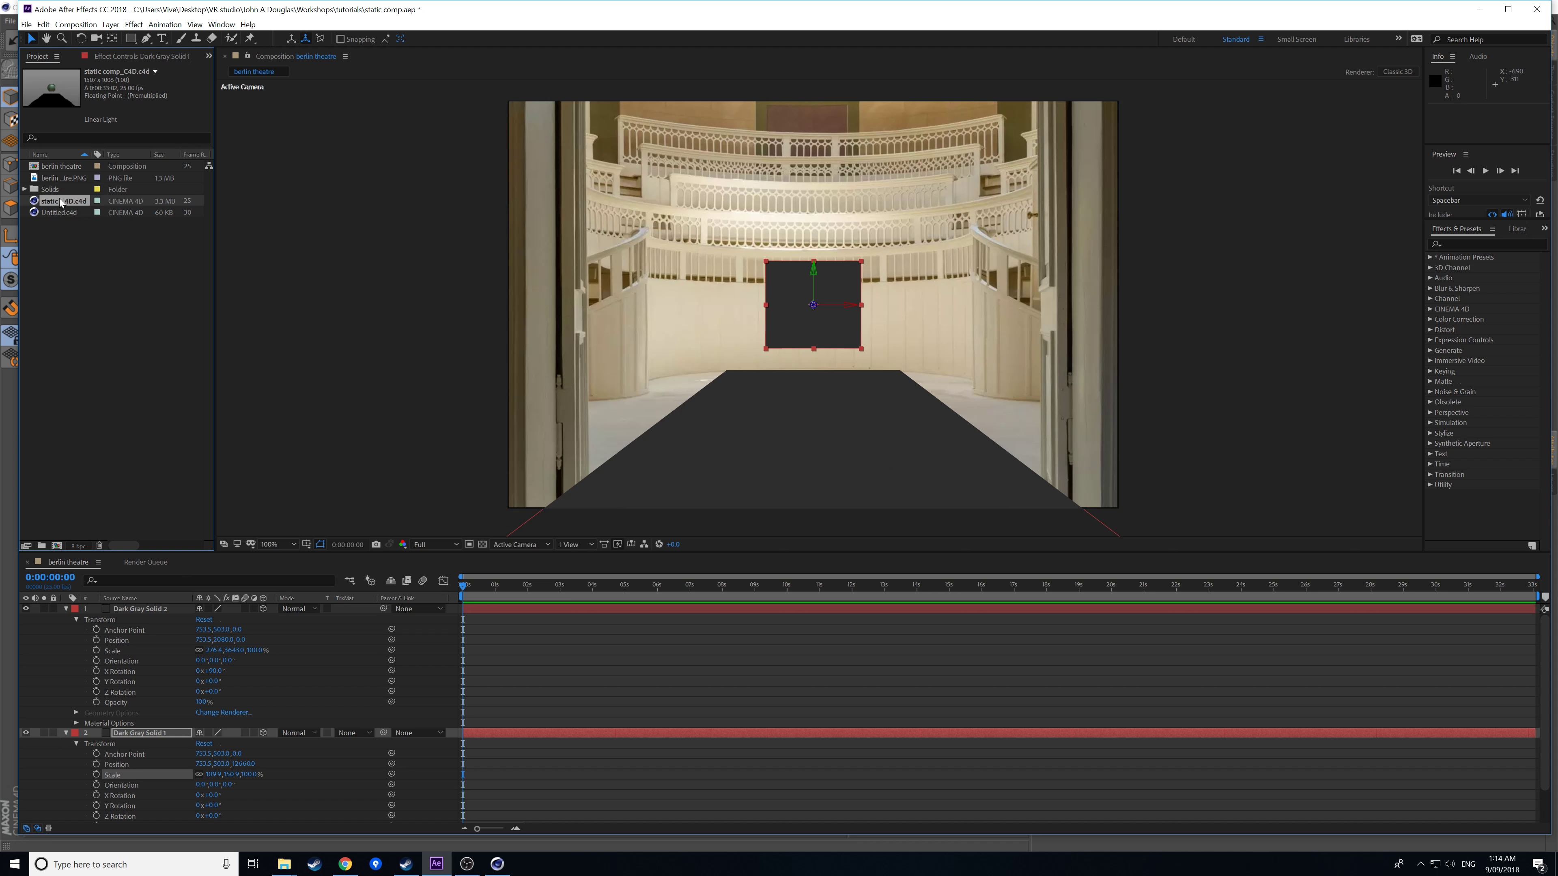
- Add static comp_C4D.c4d as the top layer of the berlin theatre composition, and hide and collapse Dark Gray Solid 1 and 2
{"action": "left_click_drag", "start_coordinate": [214, 587], "coordinate": [213, 609]}
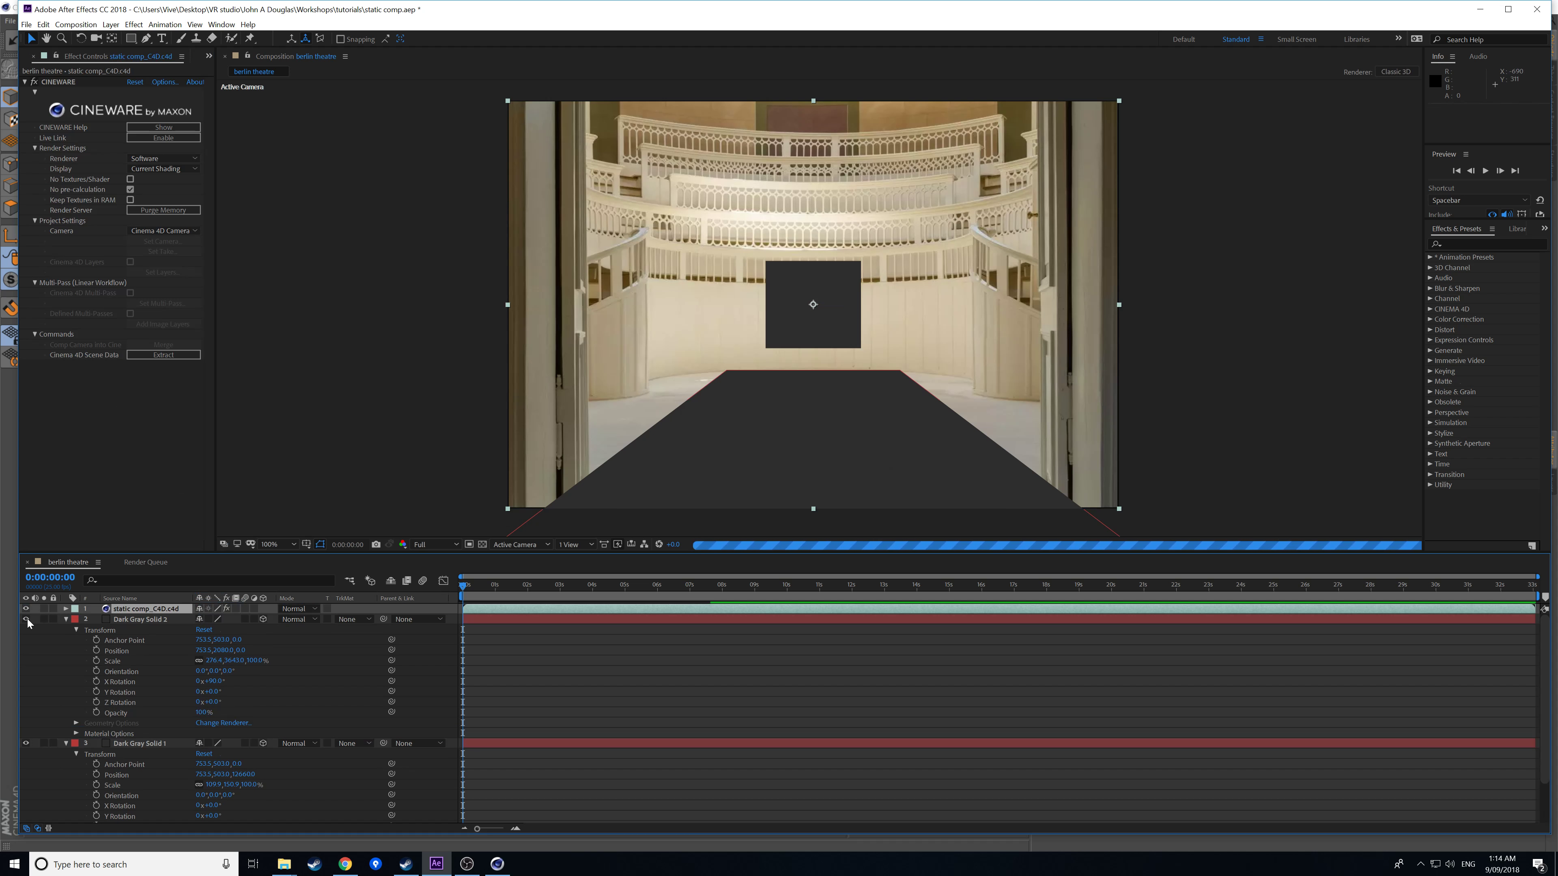
{"action": "left_click", "coordinate": [25, 619]}
{"action": "left_click", "coordinate": [26, 743]}
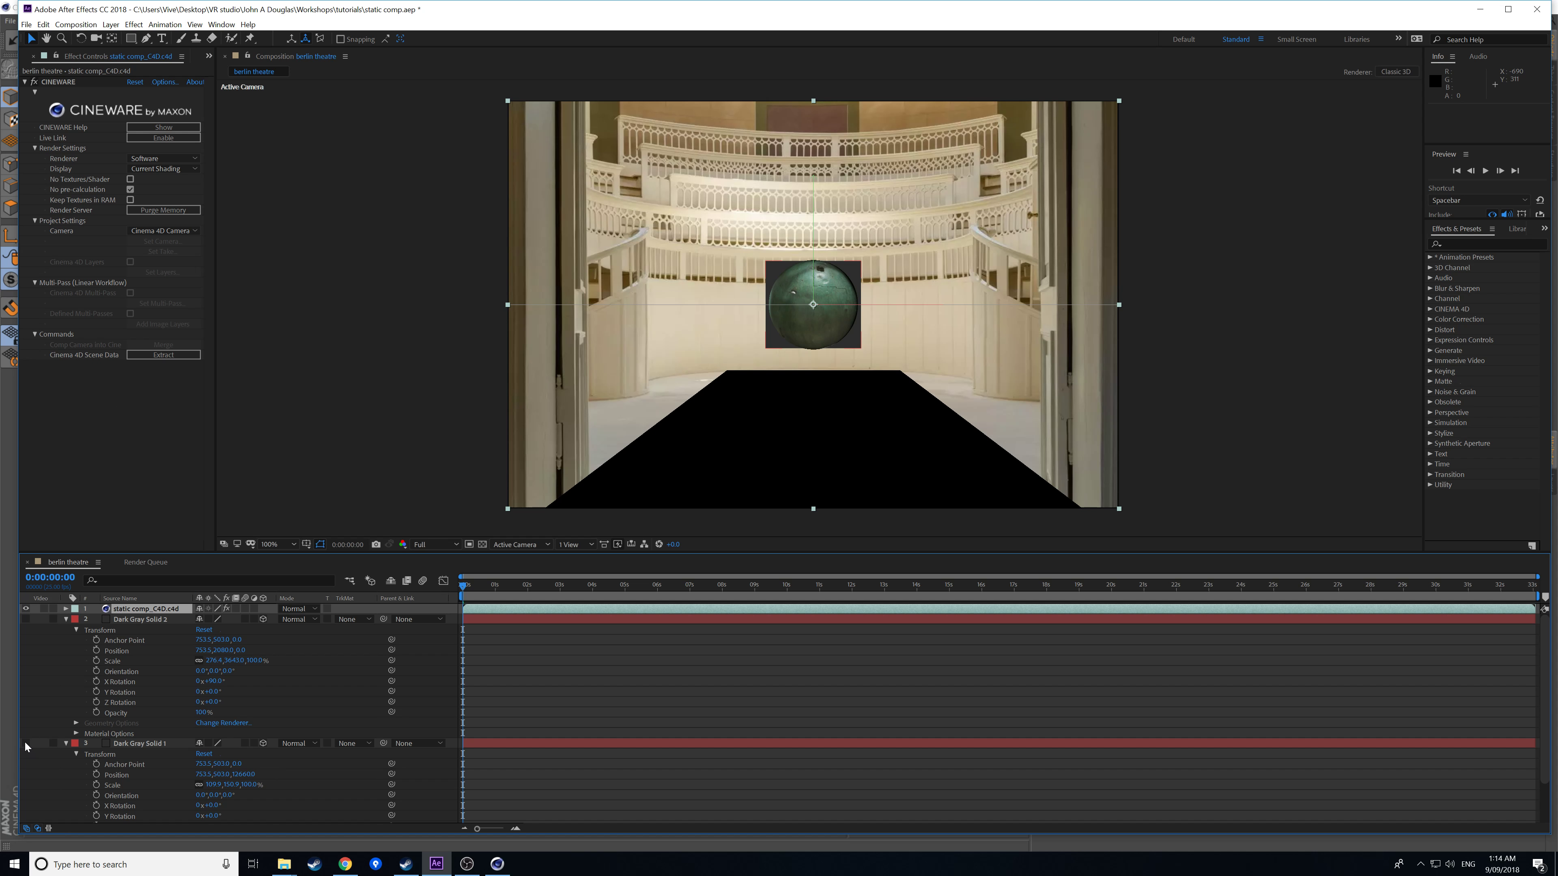
{"action": "left_click", "coordinate": [65, 619]}
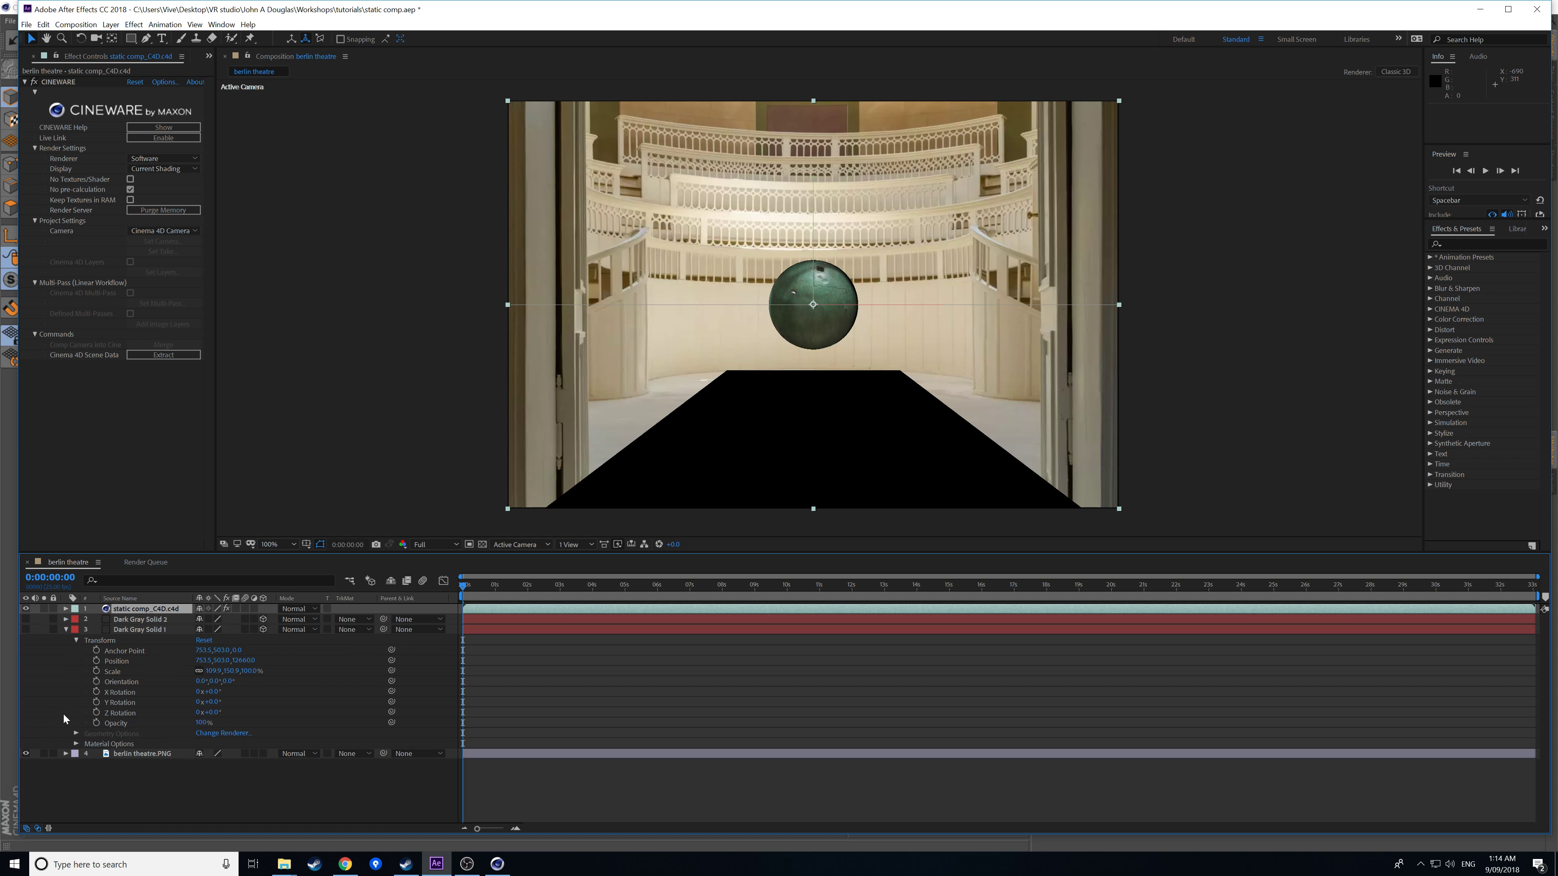
{"action": "left_click", "coordinate": [66, 630]}
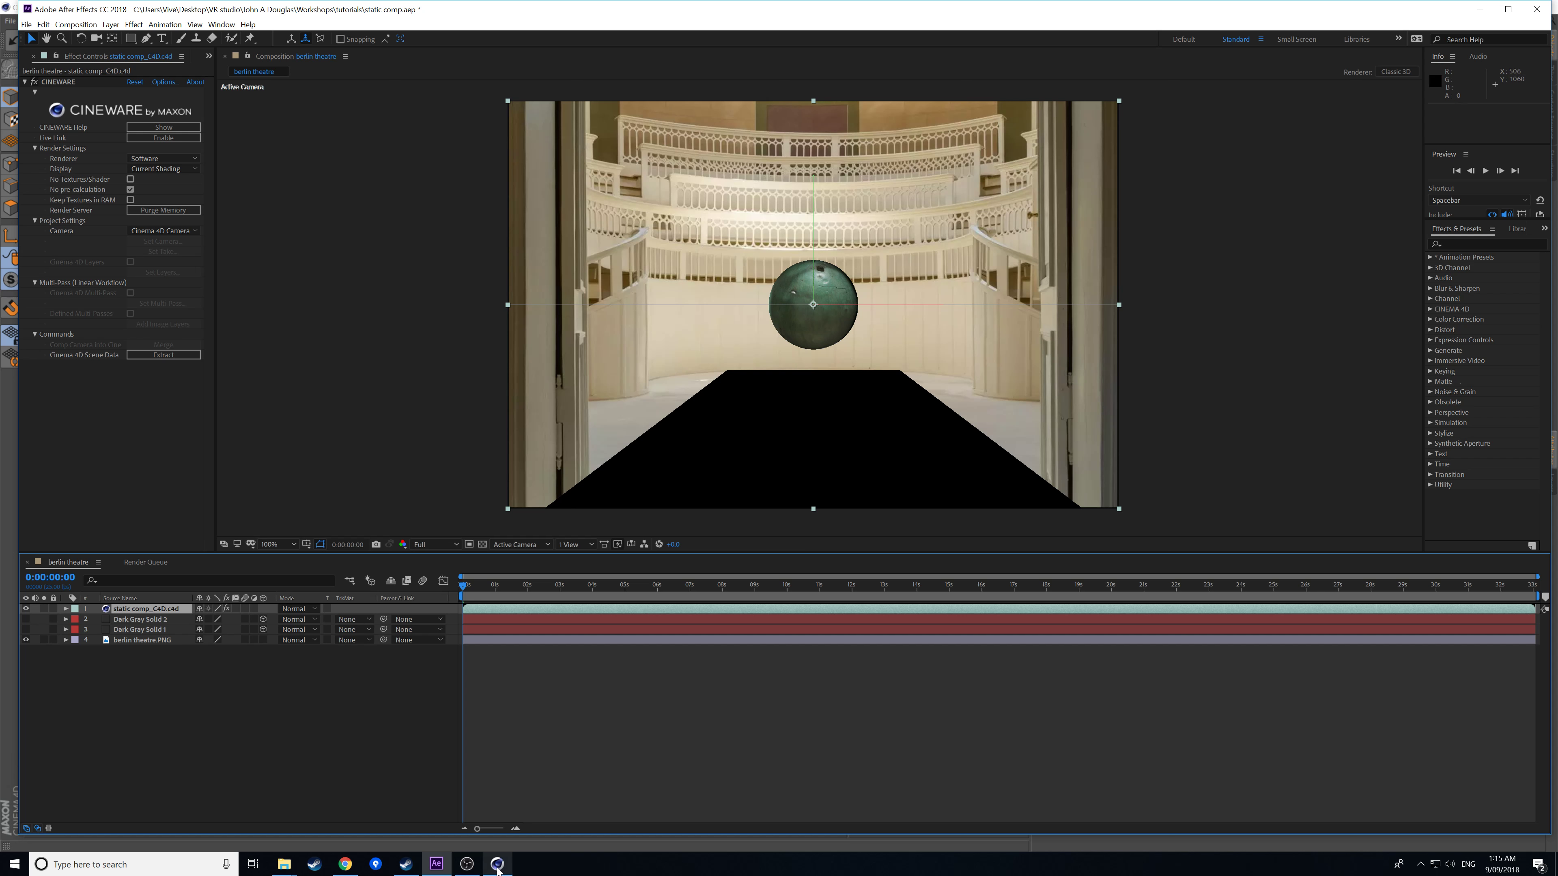
- Switch to Cinema 4D Lite and add an Area Light to the scene
{"action": "left_click", "coordinate": [498, 865]}
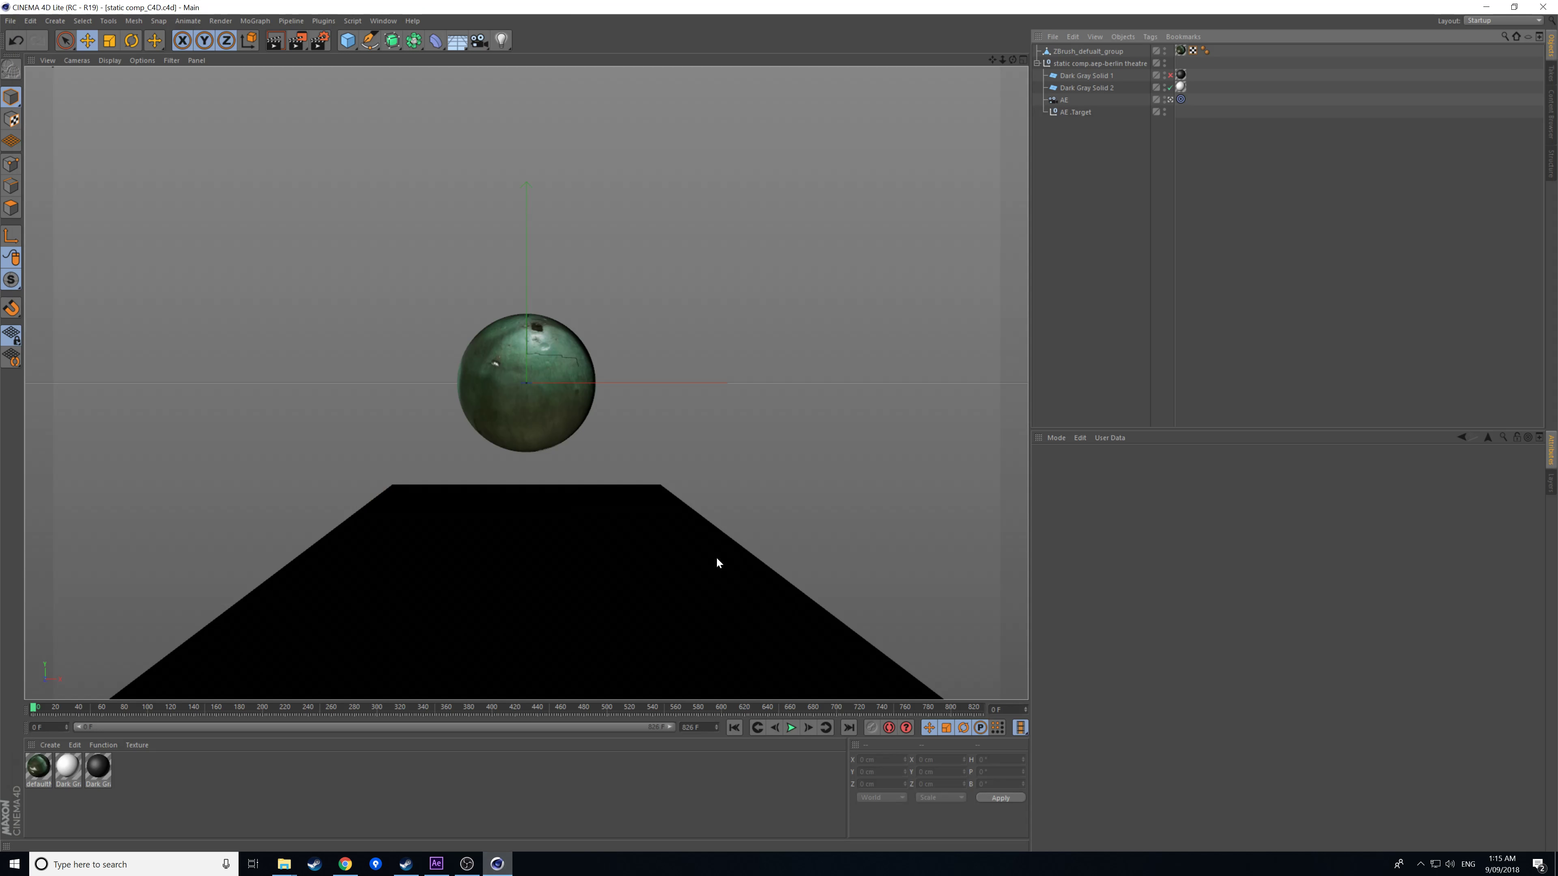
{"action": "left_click", "coordinate": [502, 41]}
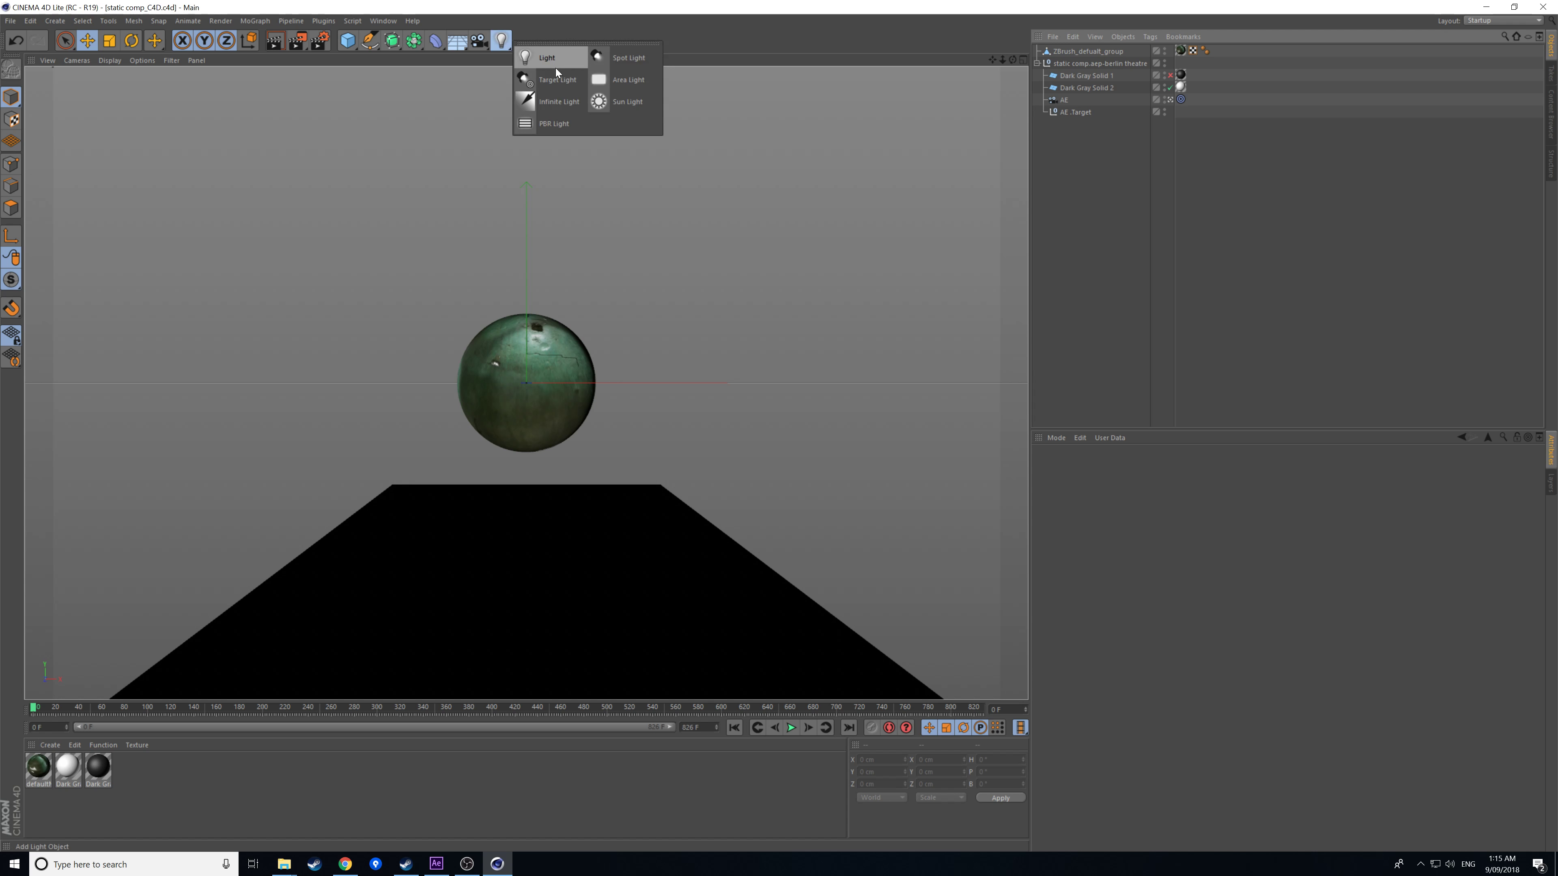
{"action": "left_click", "coordinate": [628, 80]}
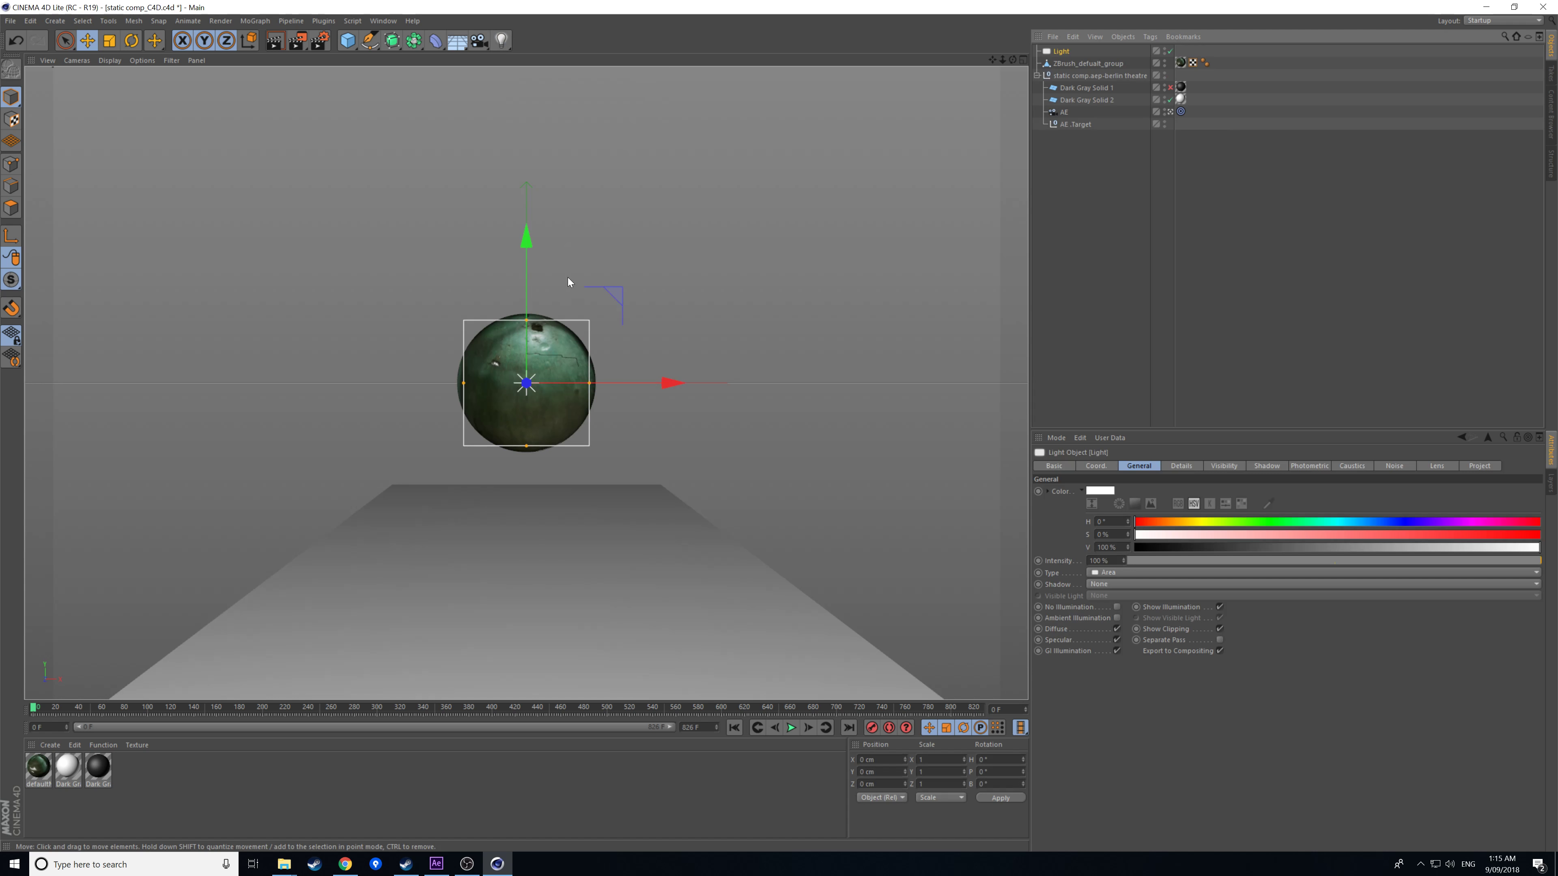
- Leave the AE camera view and raise the area light along the Y axis in the front view to about 9056 cm
{"action": "left_click", "coordinate": [1171, 113]}
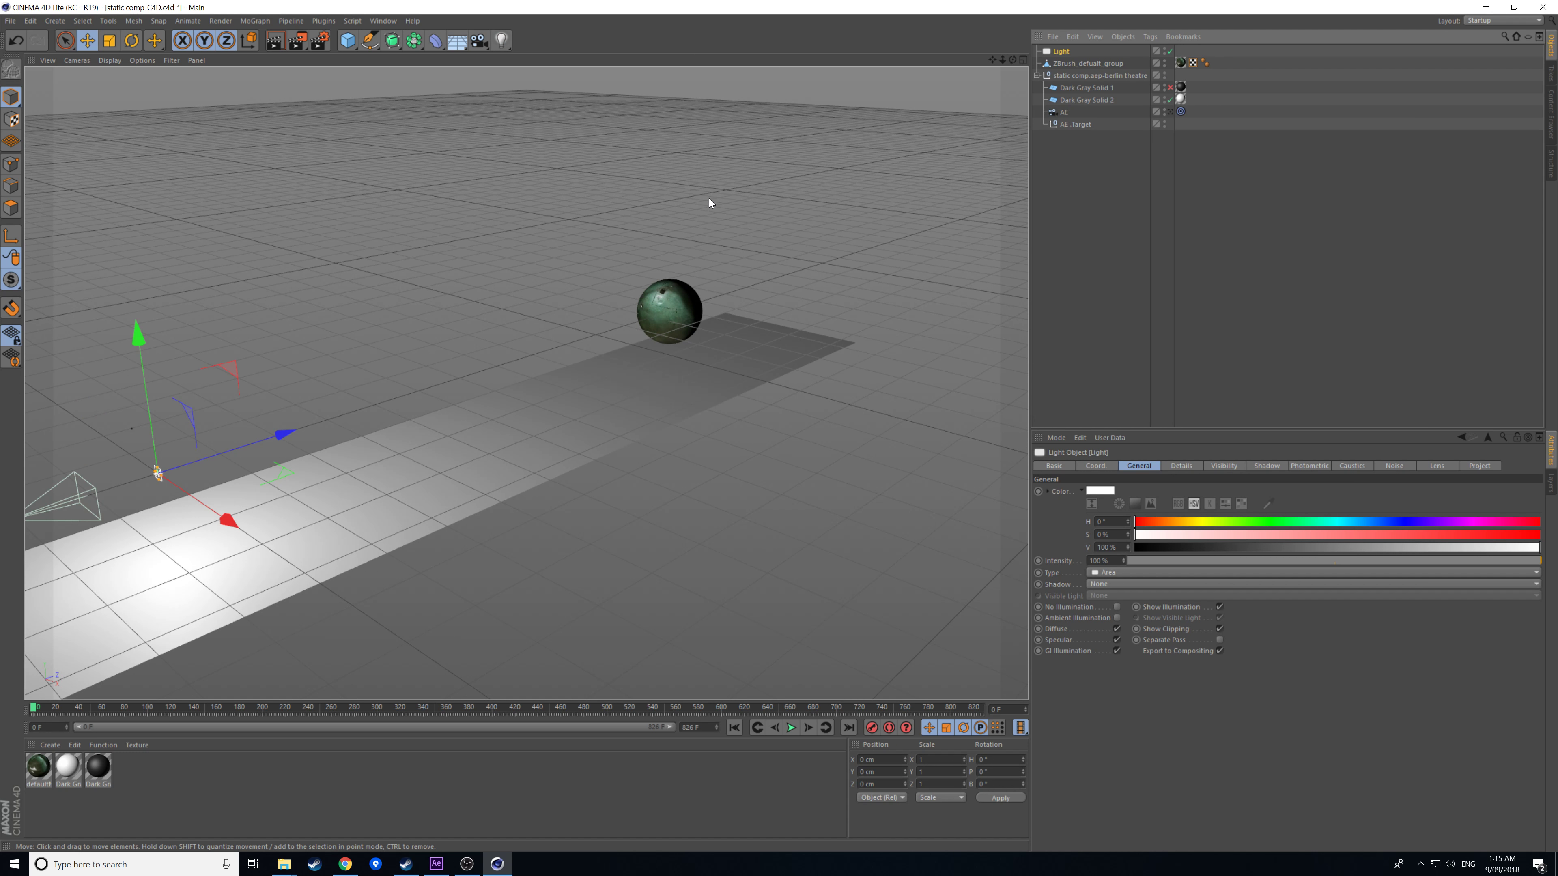
{"action": "middle_click", "coordinate": [661, 193]}
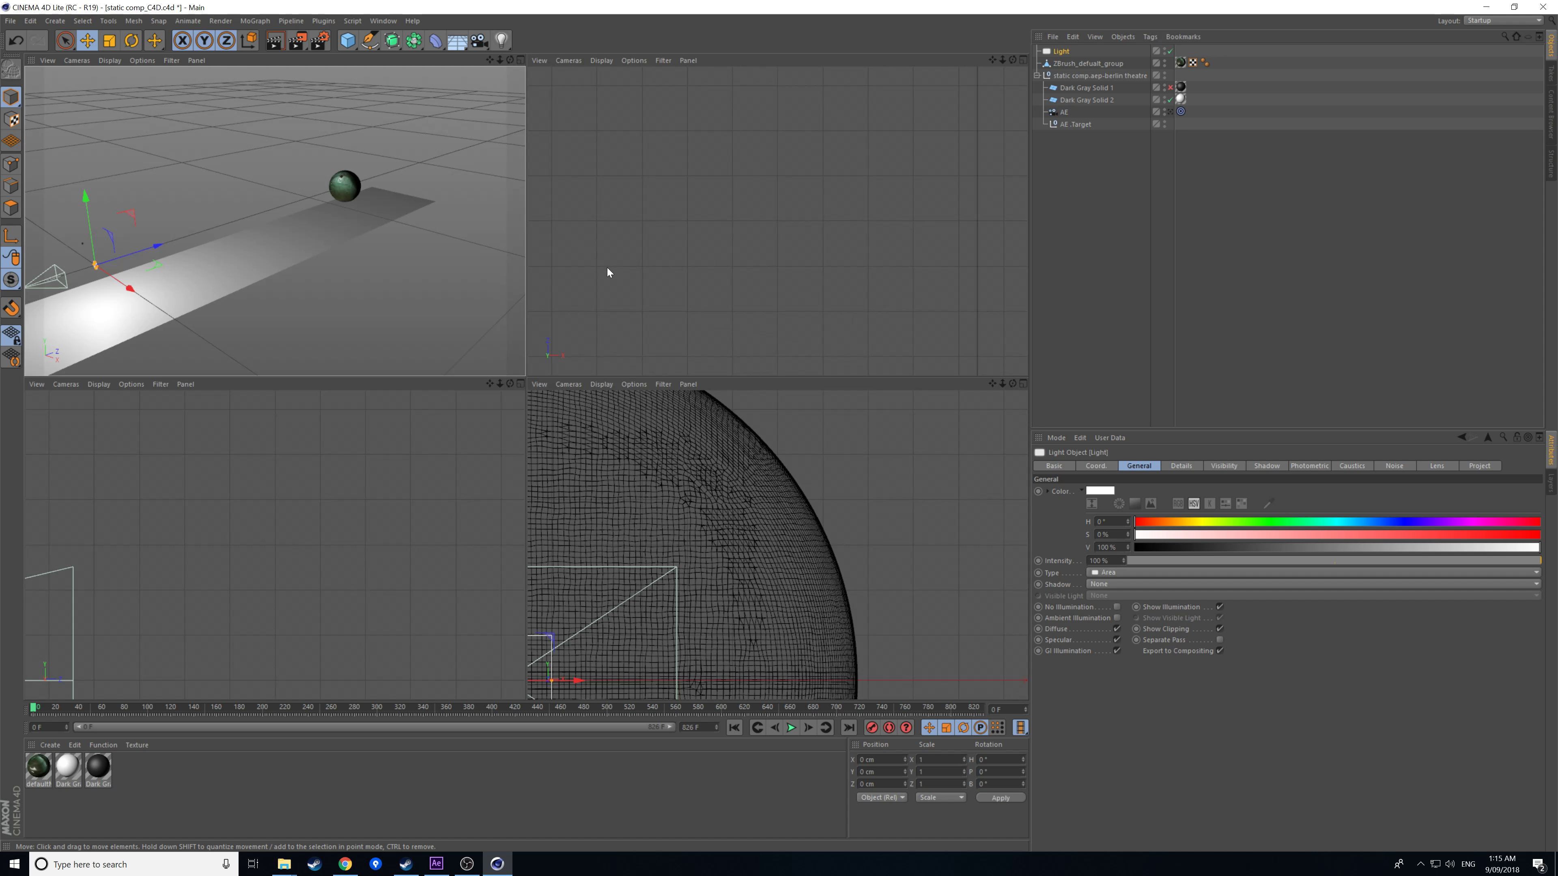
{"action": "scroll", "coordinate": [752, 221], "scroll_direction": "down", "scroll_amount": 7}
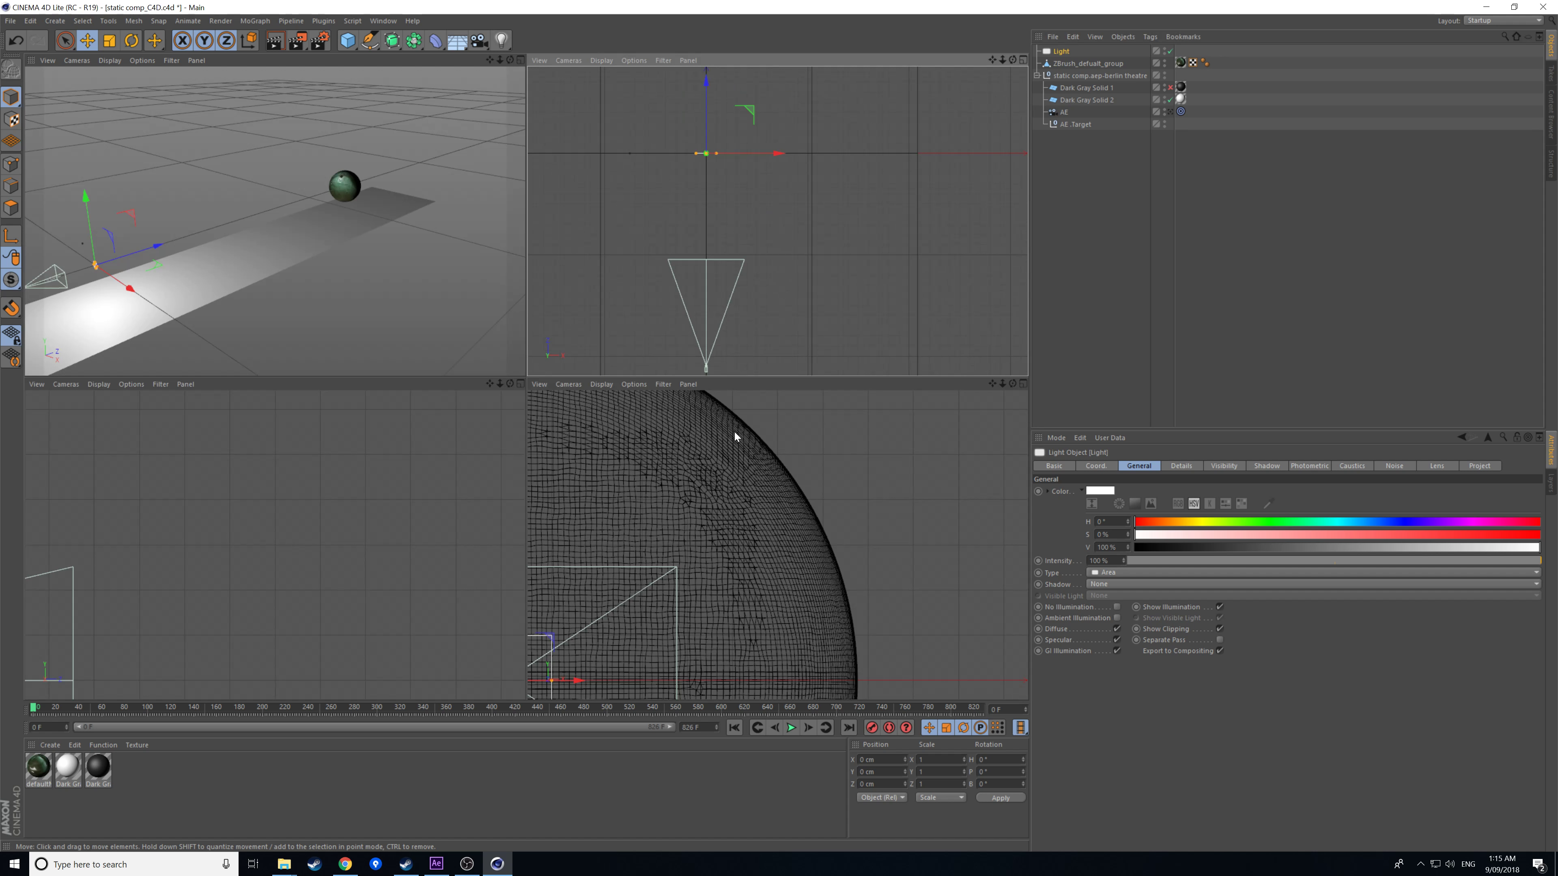
{"action": "scroll", "coordinate": [729, 419], "scroll_direction": "down", "scroll_amount": 5}
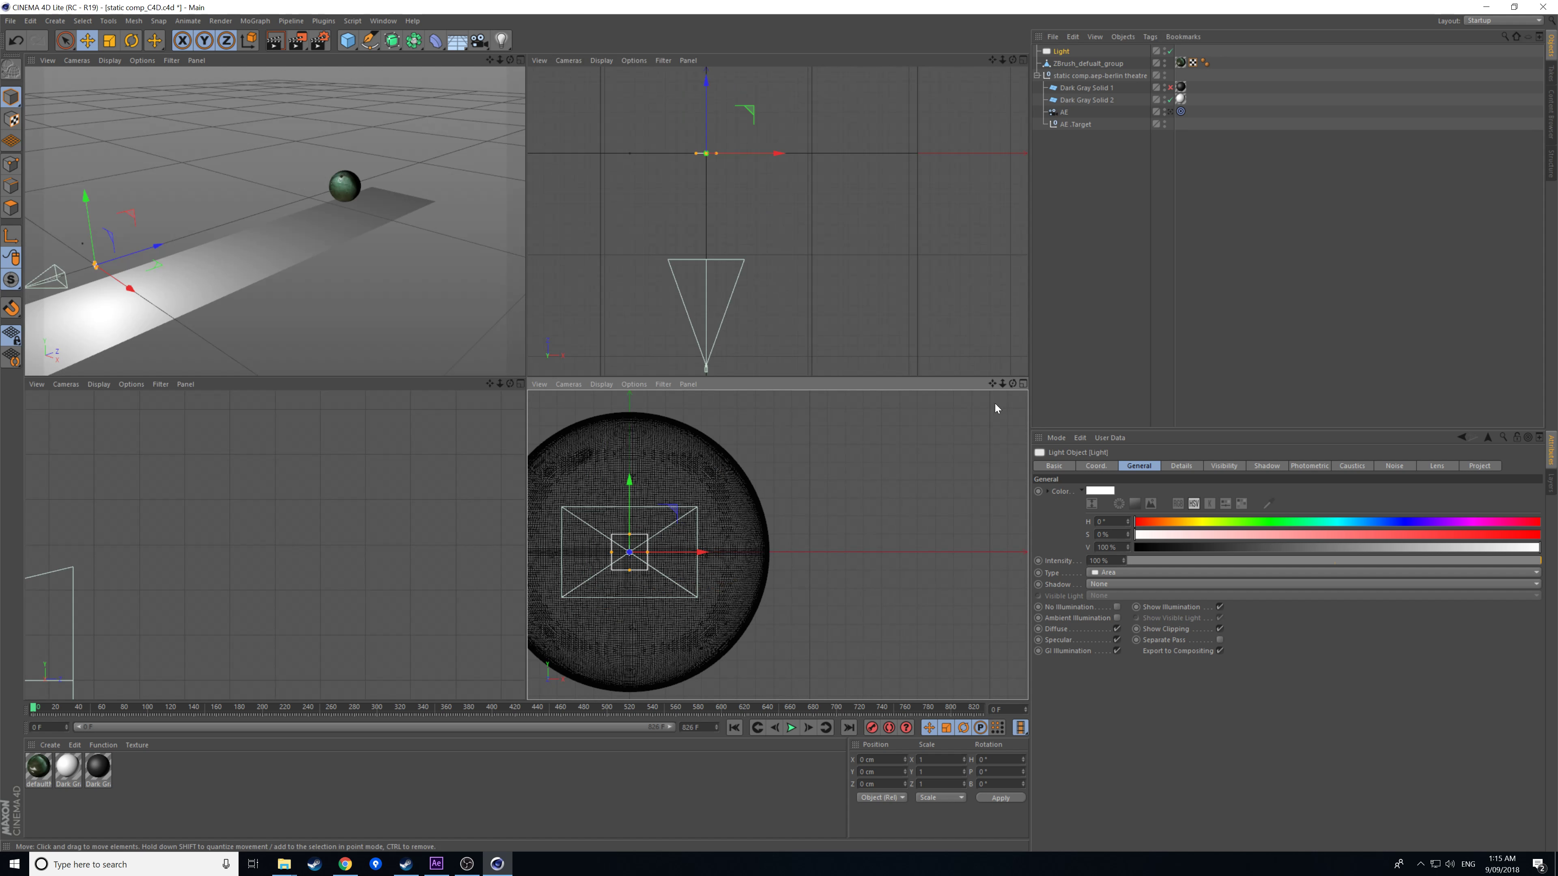
{"action": "left_click_drag", "start_coordinate": [993, 384], "coordinate": [1121, 388]}
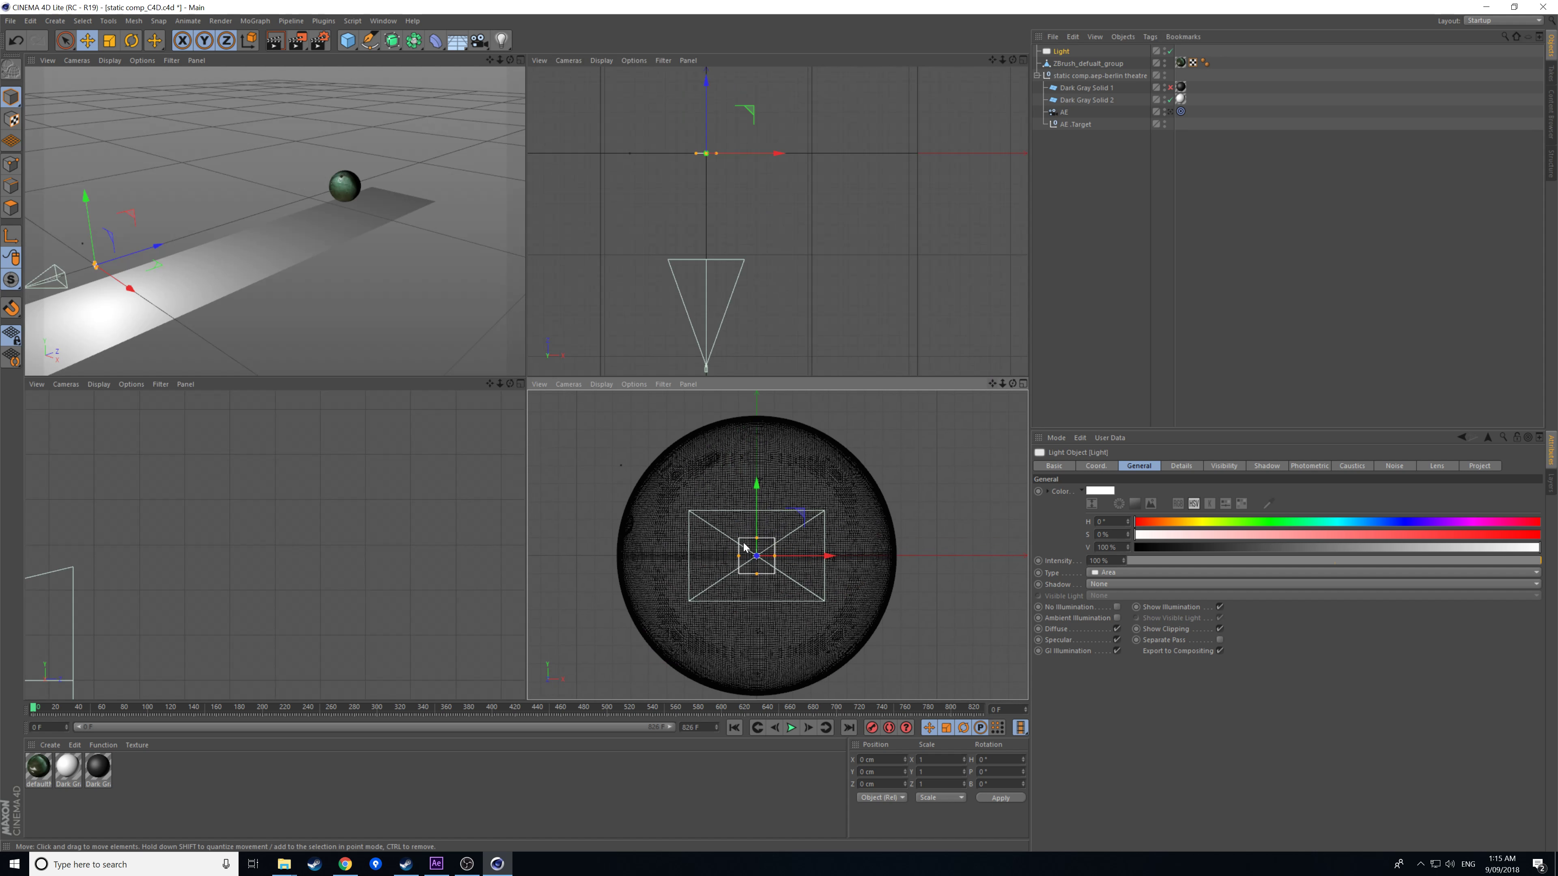
{"action": "scroll", "coordinate": [743, 546], "scroll_direction": "down", "scroll_amount": 10}
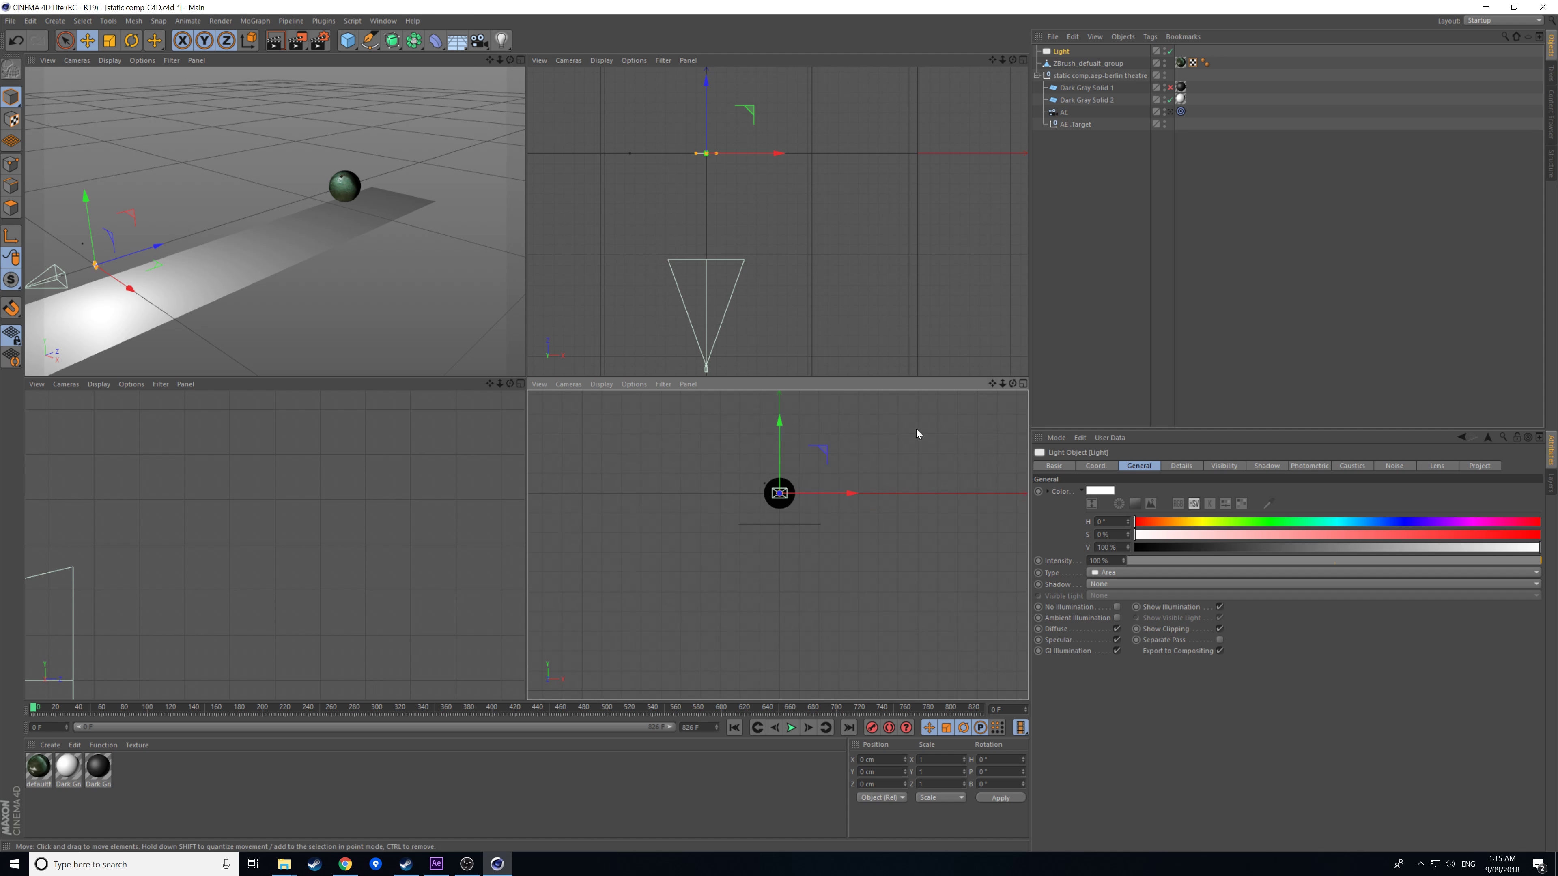
{"action": "left_click_drag", "start_coordinate": [993, 383], "coordinate": [985, 537]}
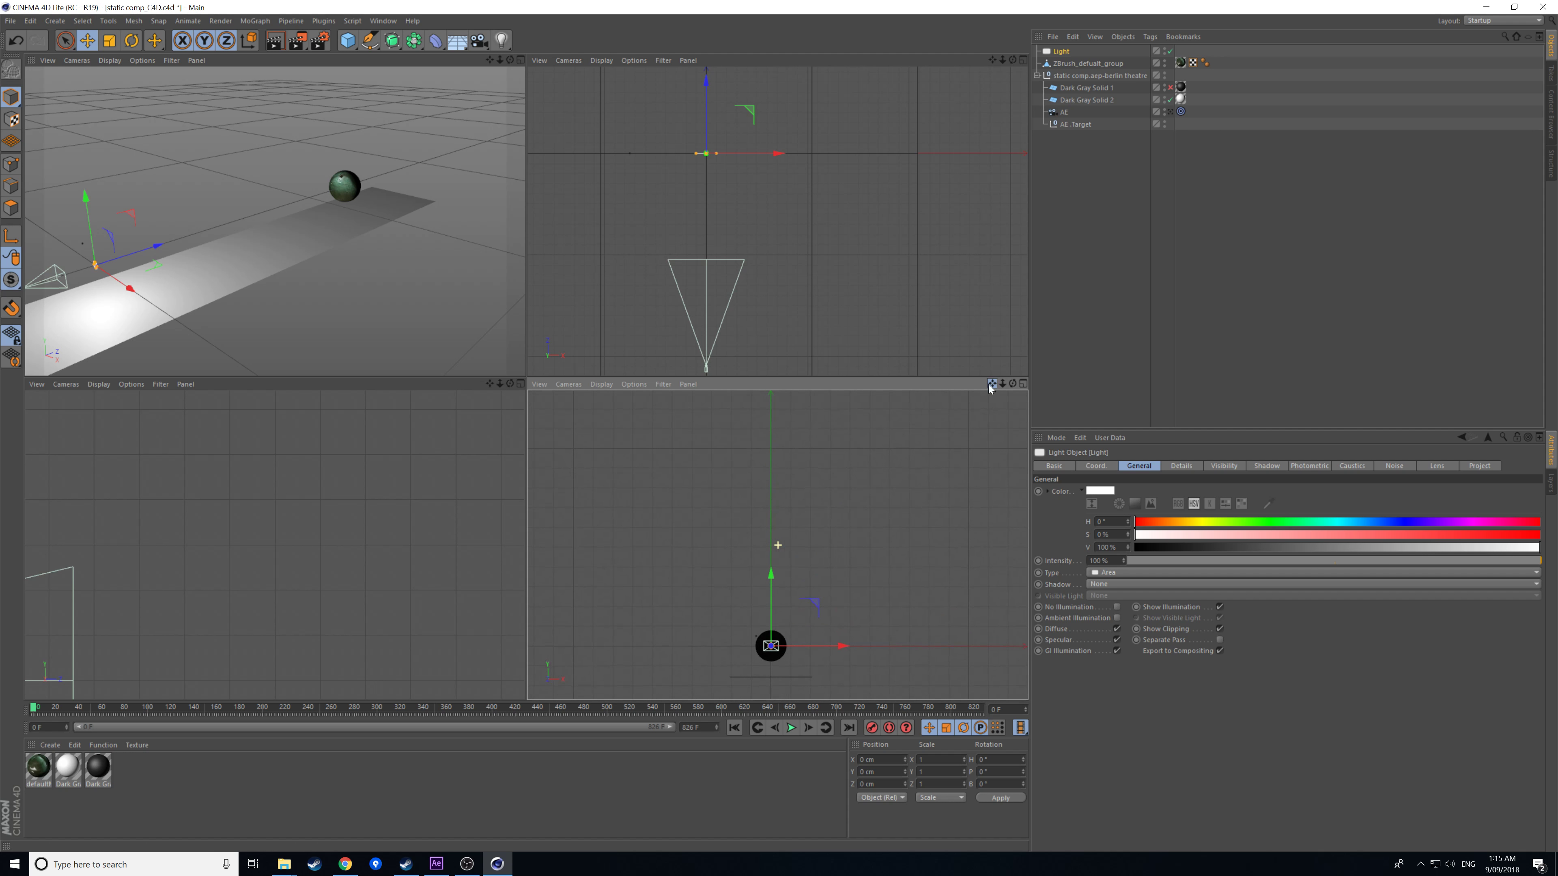
{"action": "left_click_drag", "start_coordinate": [771, 577], "coordinate": [770, 396]}
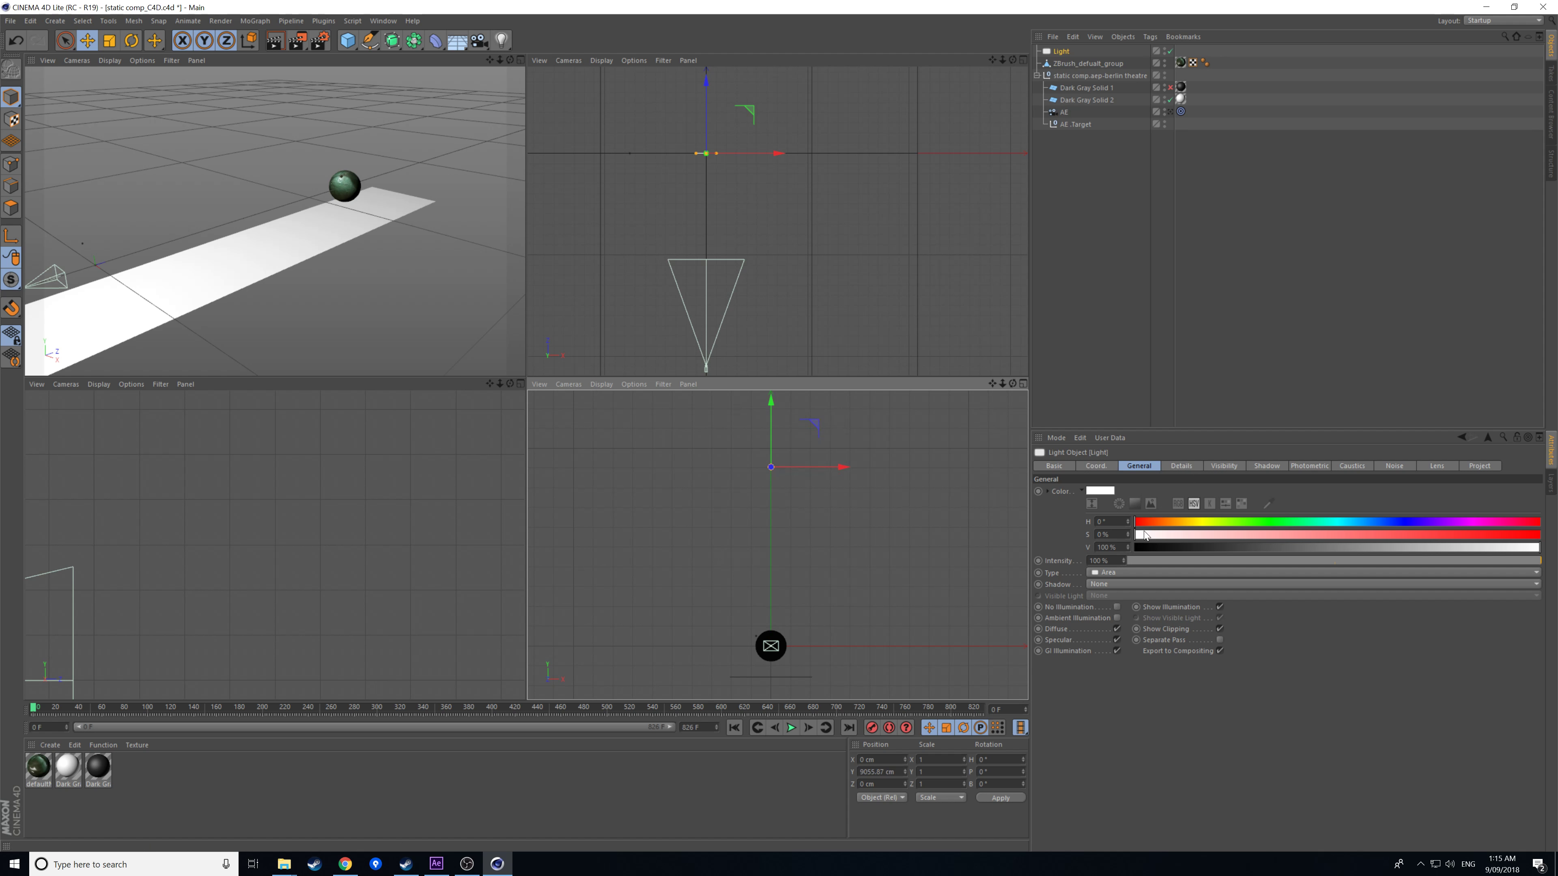
- Set the light's Area Shape to Disc
{"action": "left_click", "coordinate": [1187, 466]}
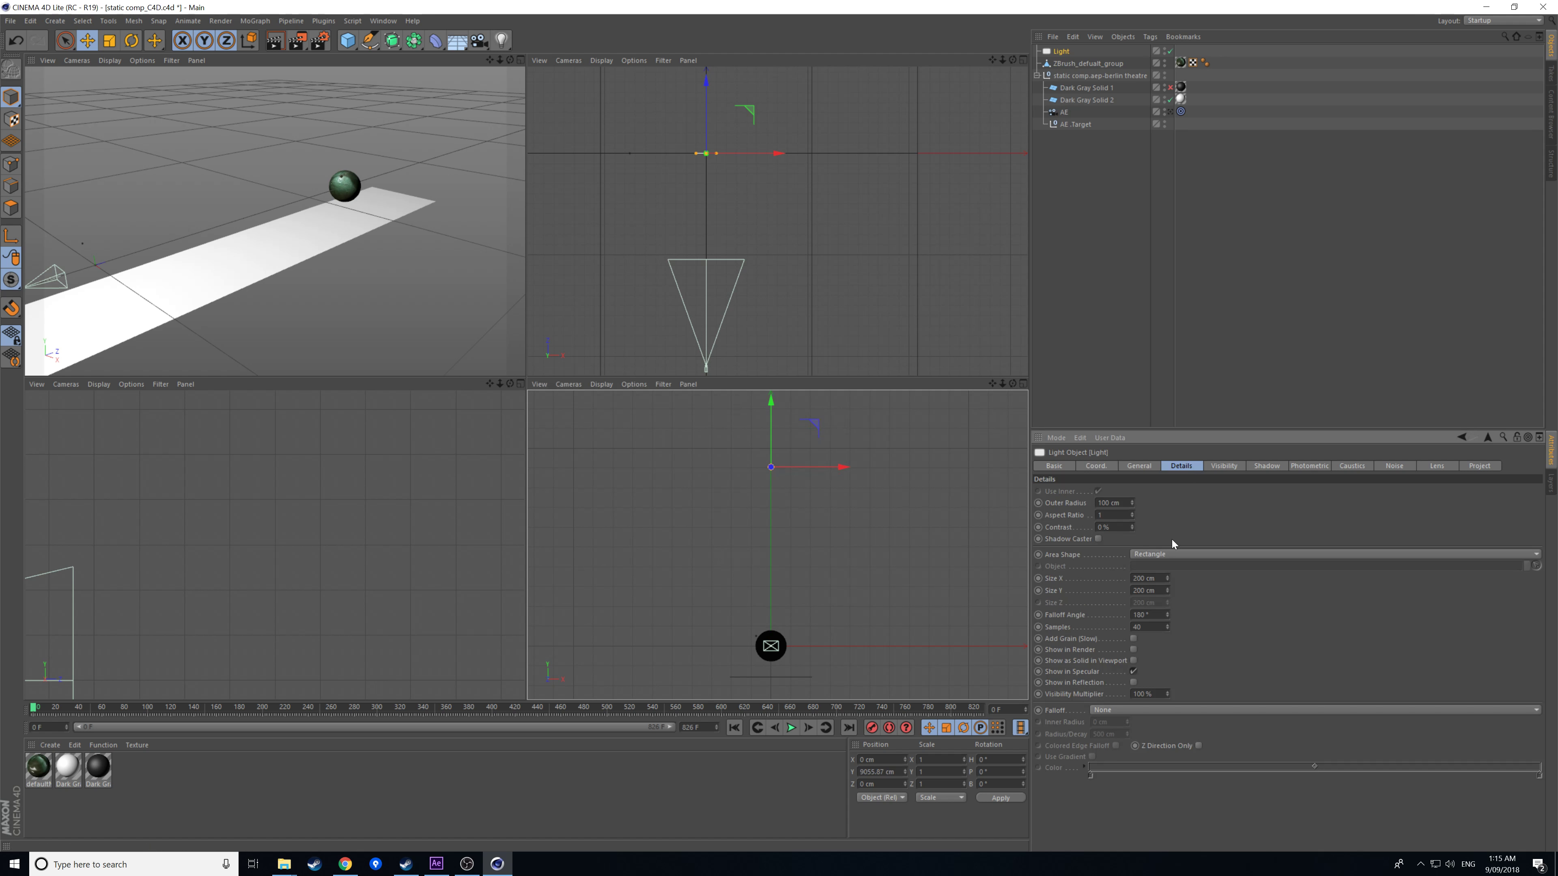
{"action": "left_click", "coordinate": [1167, 554]}
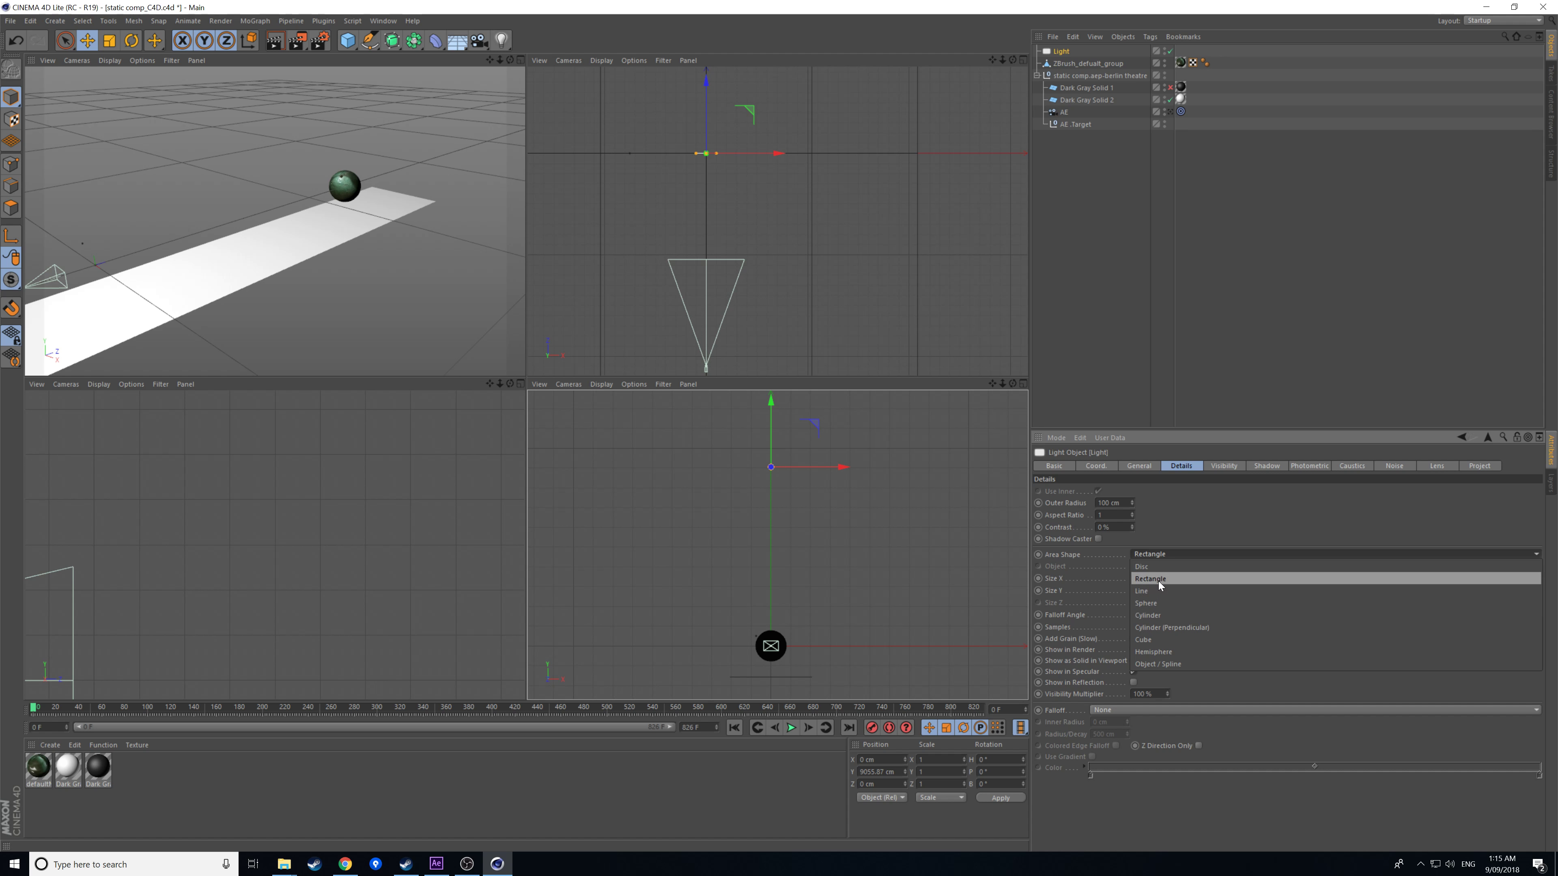
{"action": "left_click", "coordinate": [1164, 565]}
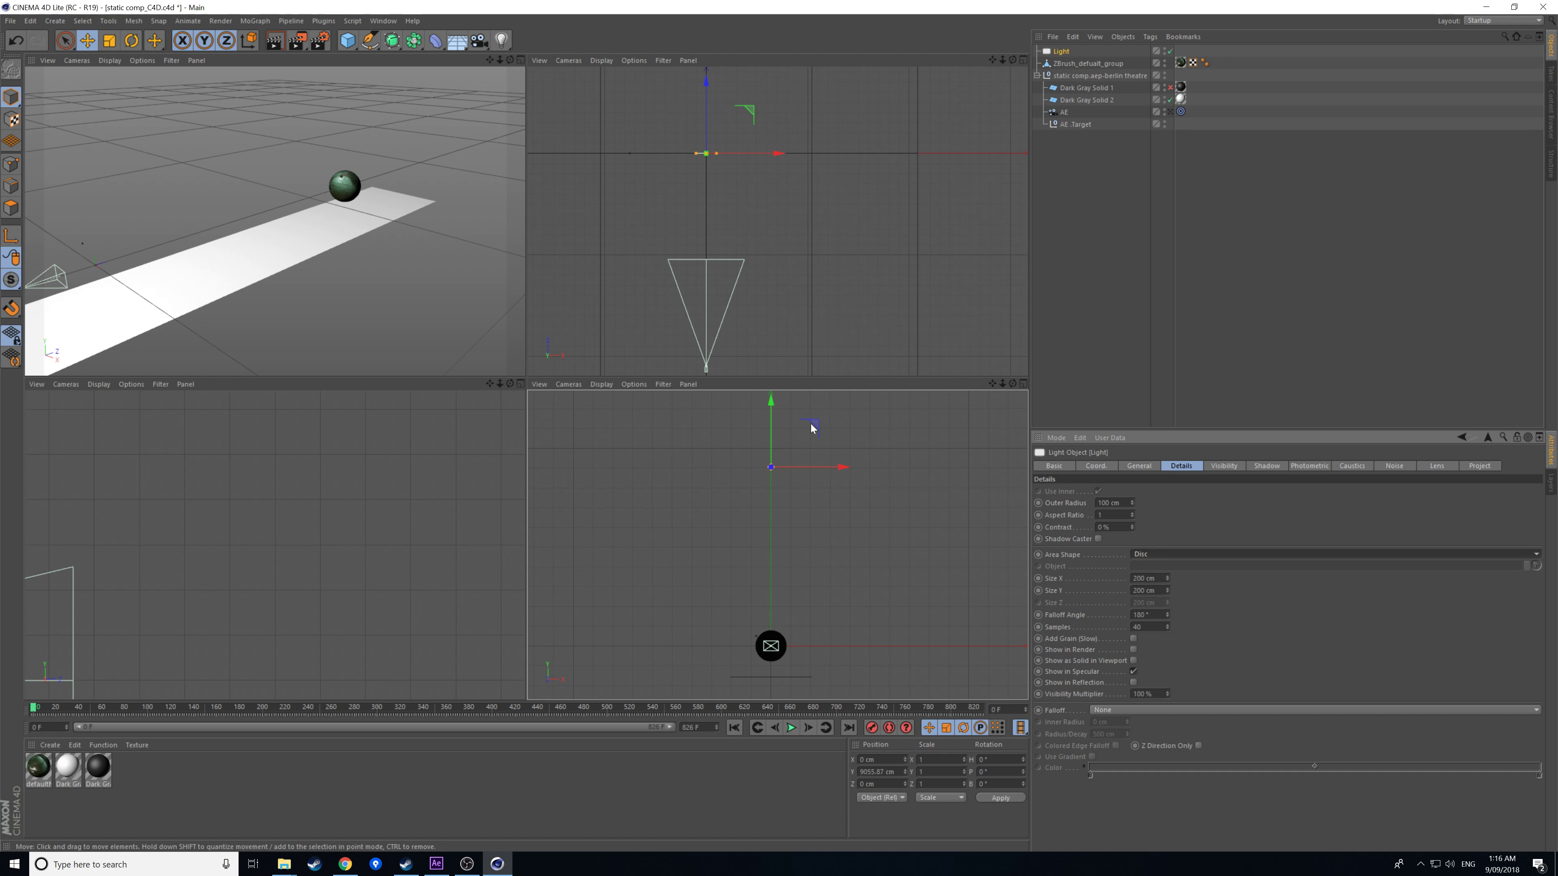
- Move the area light along the Z axis in the top view to about 12750 cm, above the sphere
{"action": "middle_click", "coordinate": [389, 224]}
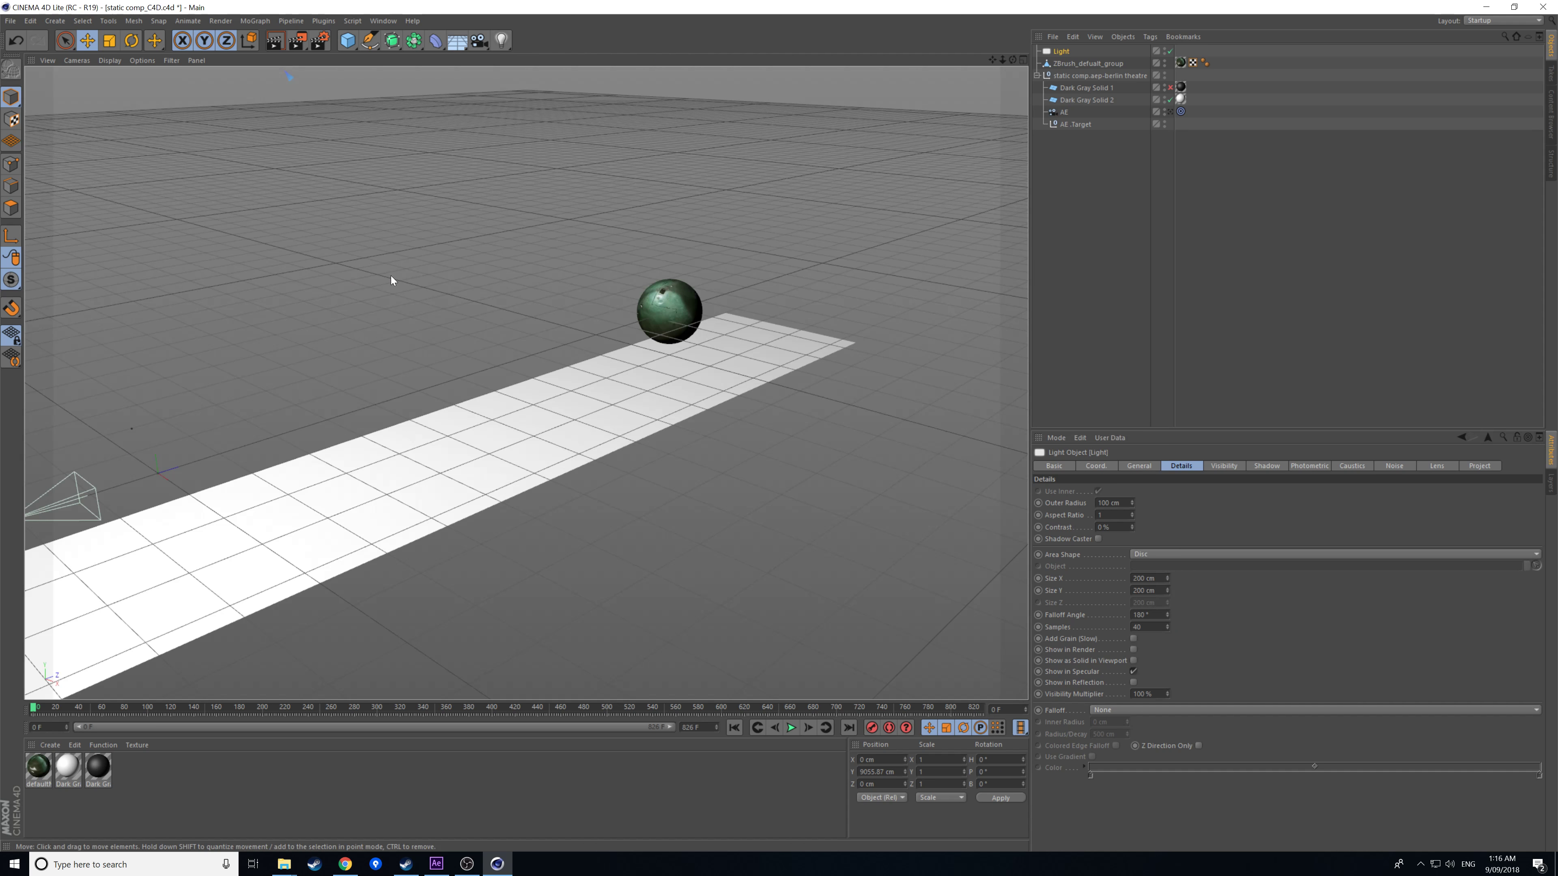
{"action": "left_click_drag", "start_coordinate": [993, 60], "coordinate": [1133, 261]}
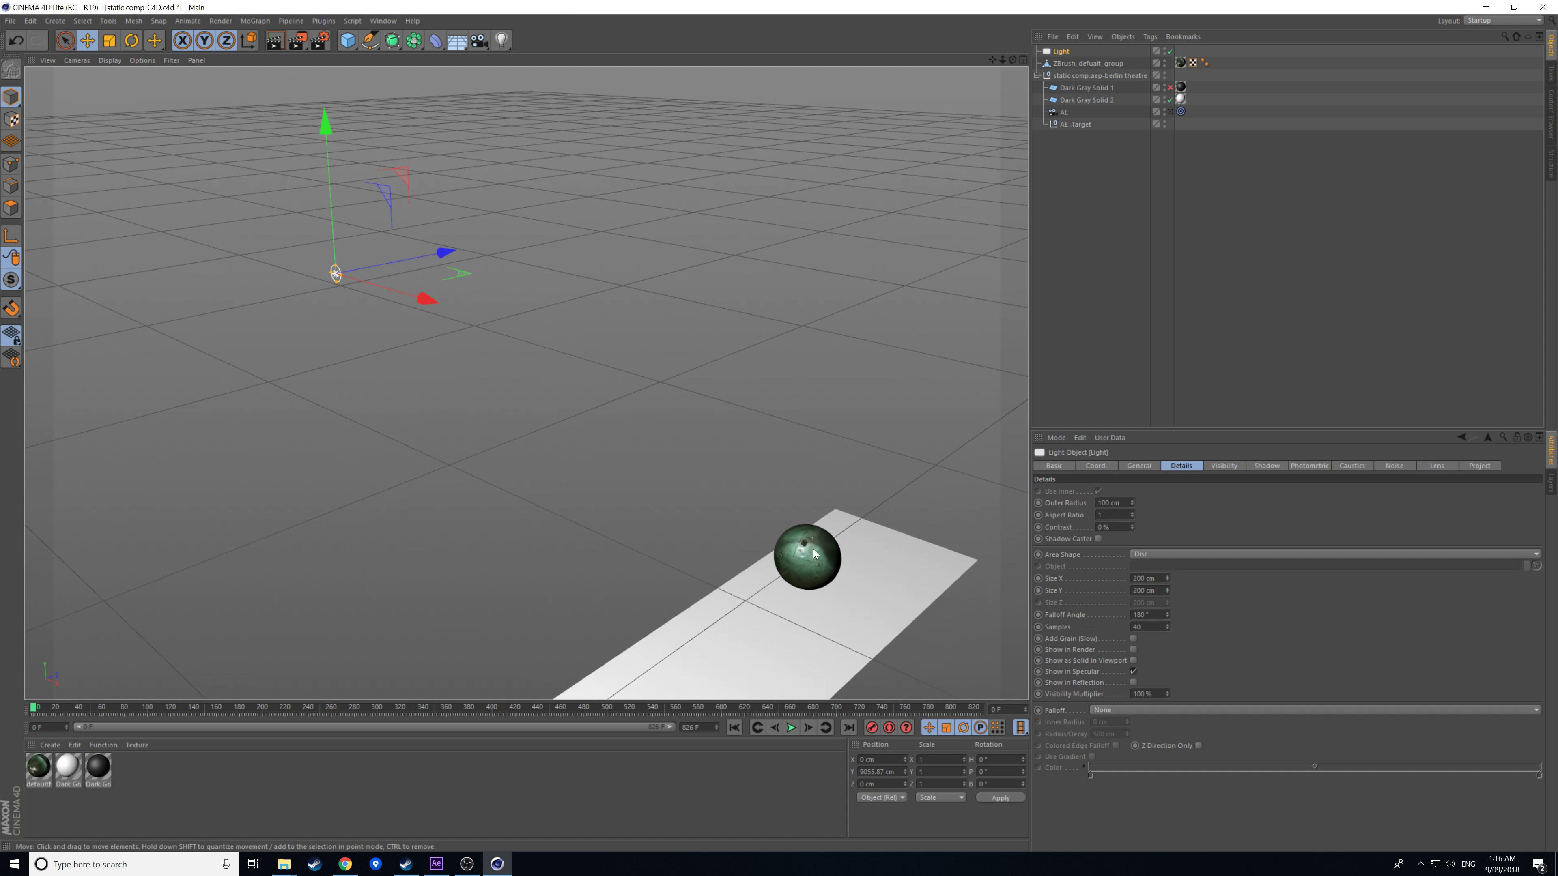
{"action": "middle_click", "coordinate": [809, 571]}
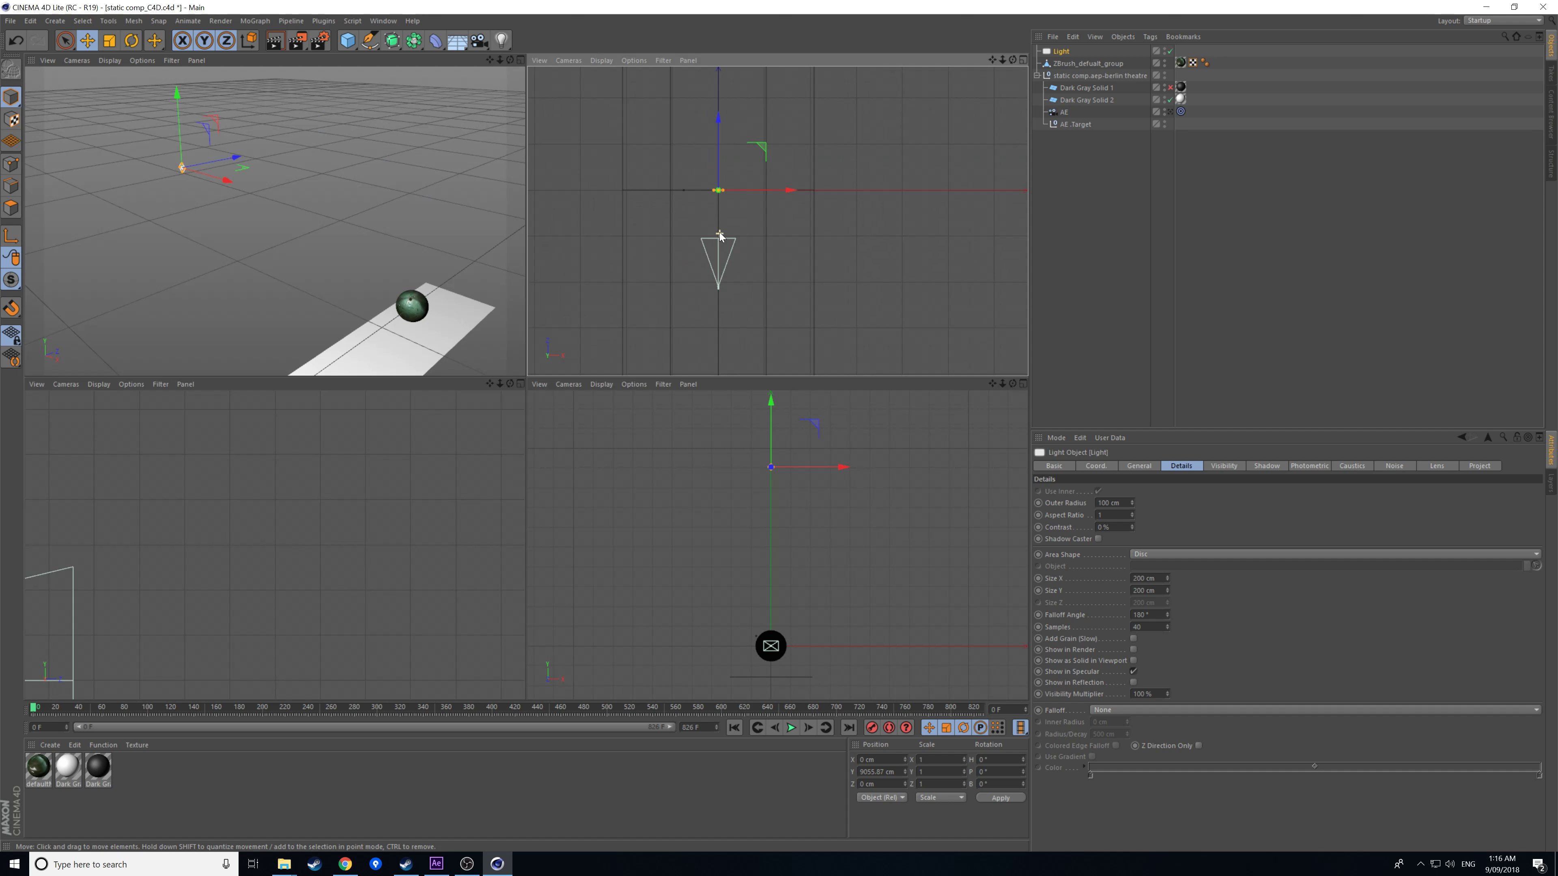
{"action": "scroll", "coordinate": [716, 189], "scroll_direction": "down", "scroll_amount": 5}
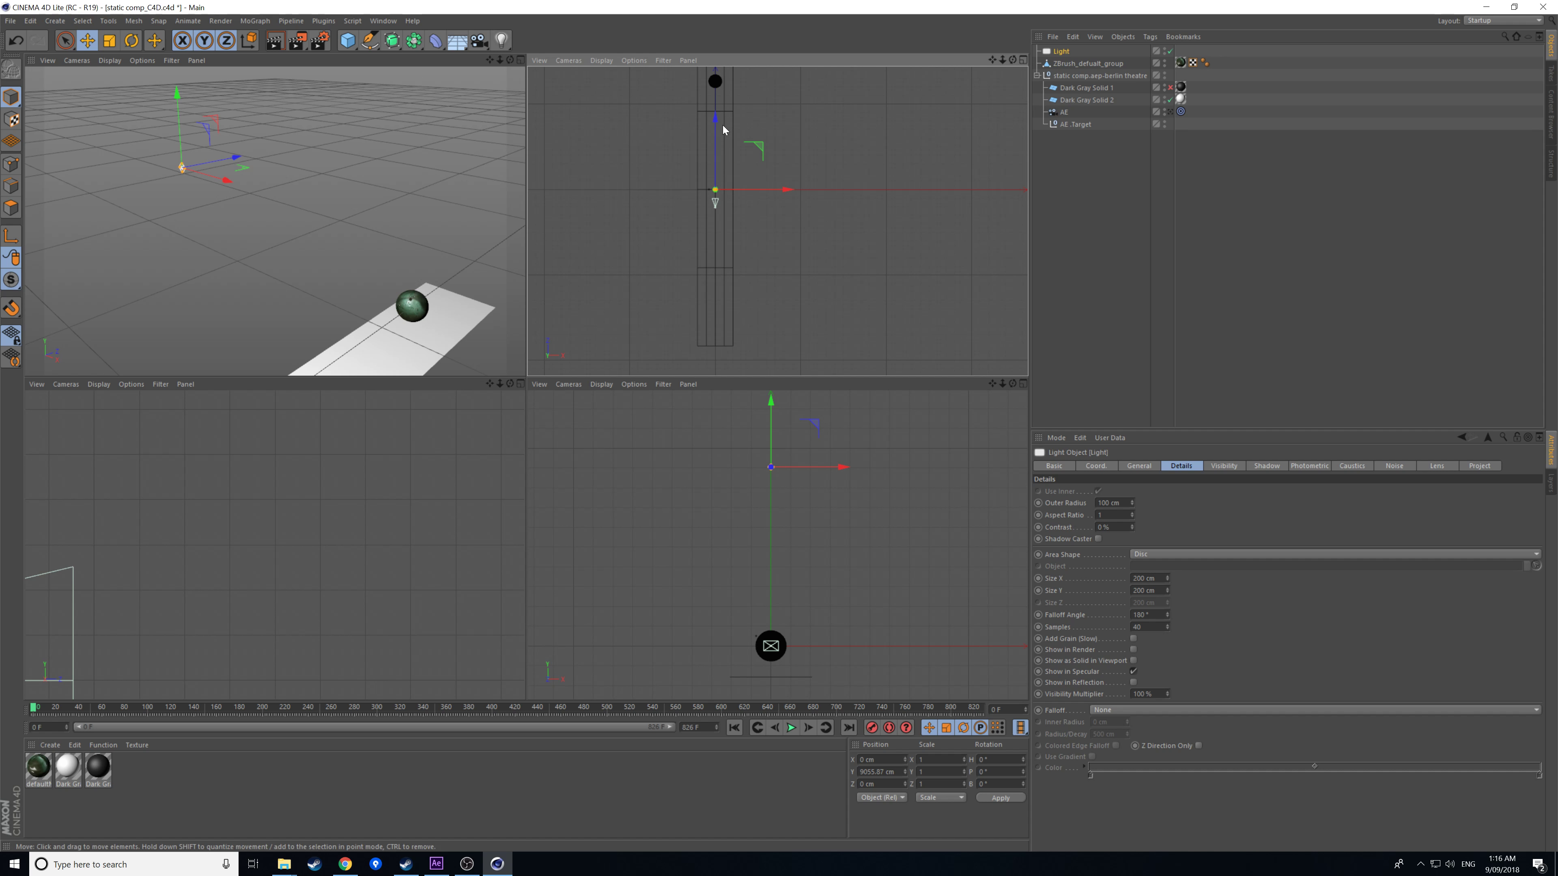
{"action": "left_click_drag", "start_coordinate": [716, 119], "coordinate": [717, 10]}
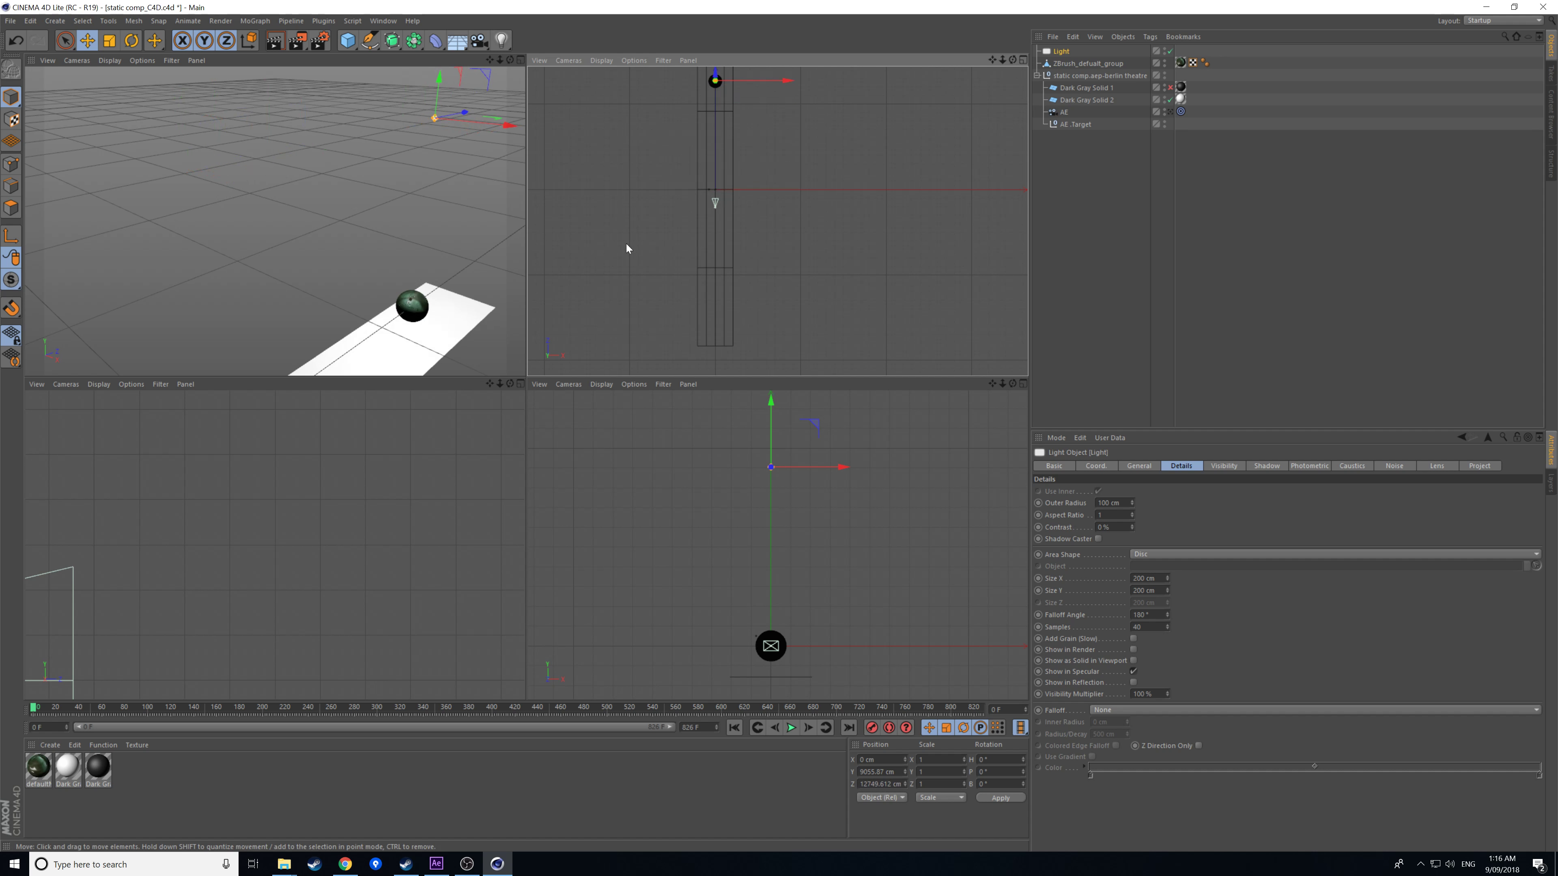
{"action": "middle_click", "coordinate": [481, 231]}
{"action": "left_click_drag", "start_coordinate": [993, 60], "coordinate": [789, 151]}
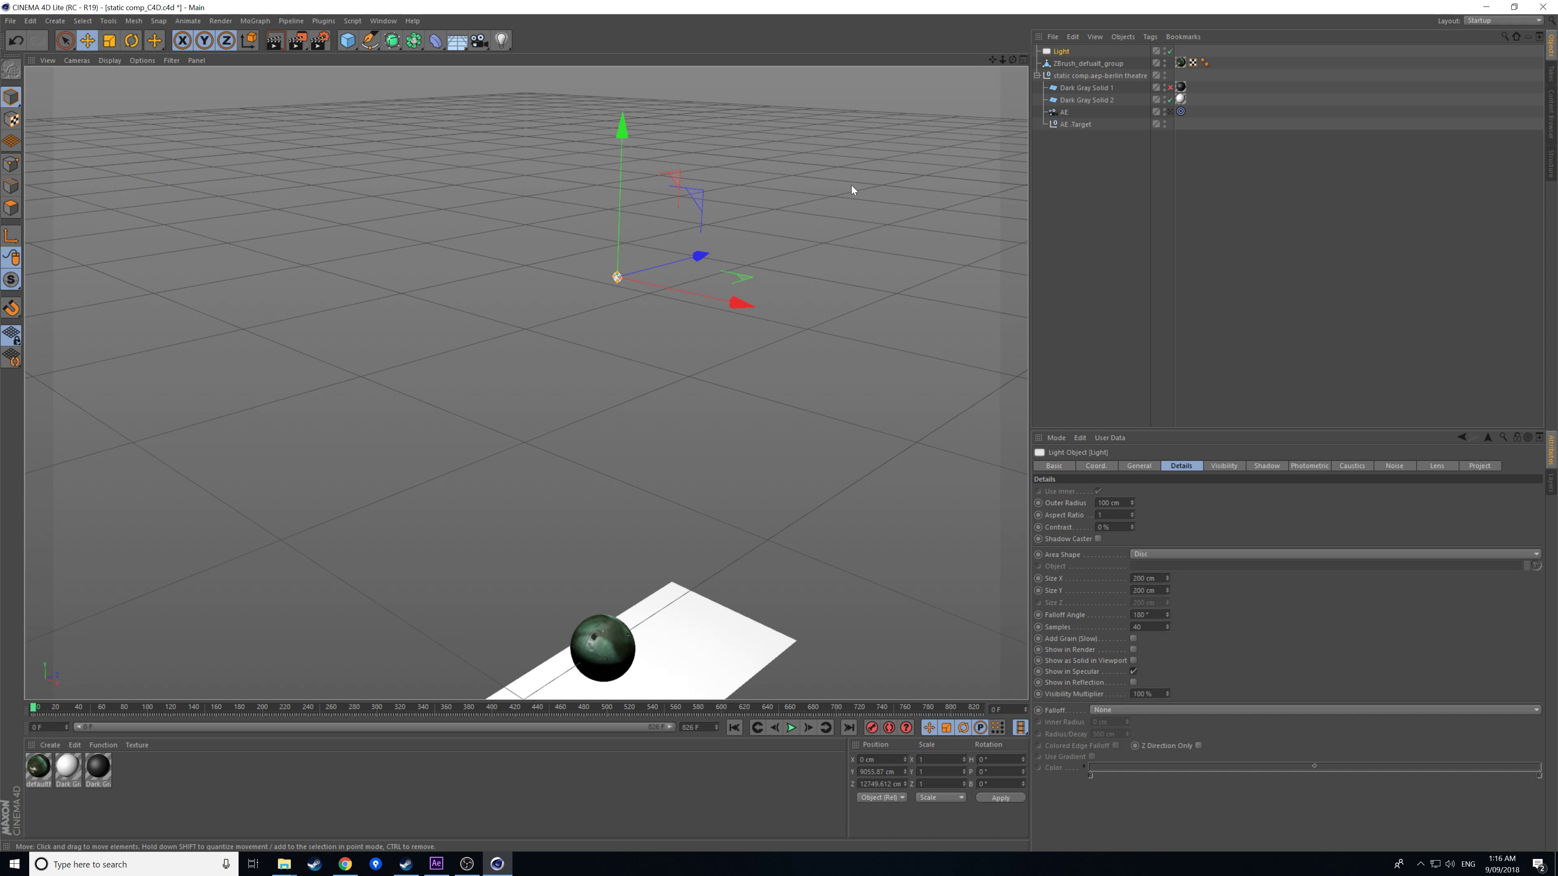
- Enlarge the disc light's Outer Radius to about 3534 cm and set its pitch rotation to 90°
{"action": "middle_click", "coordinate": [900, 145]}
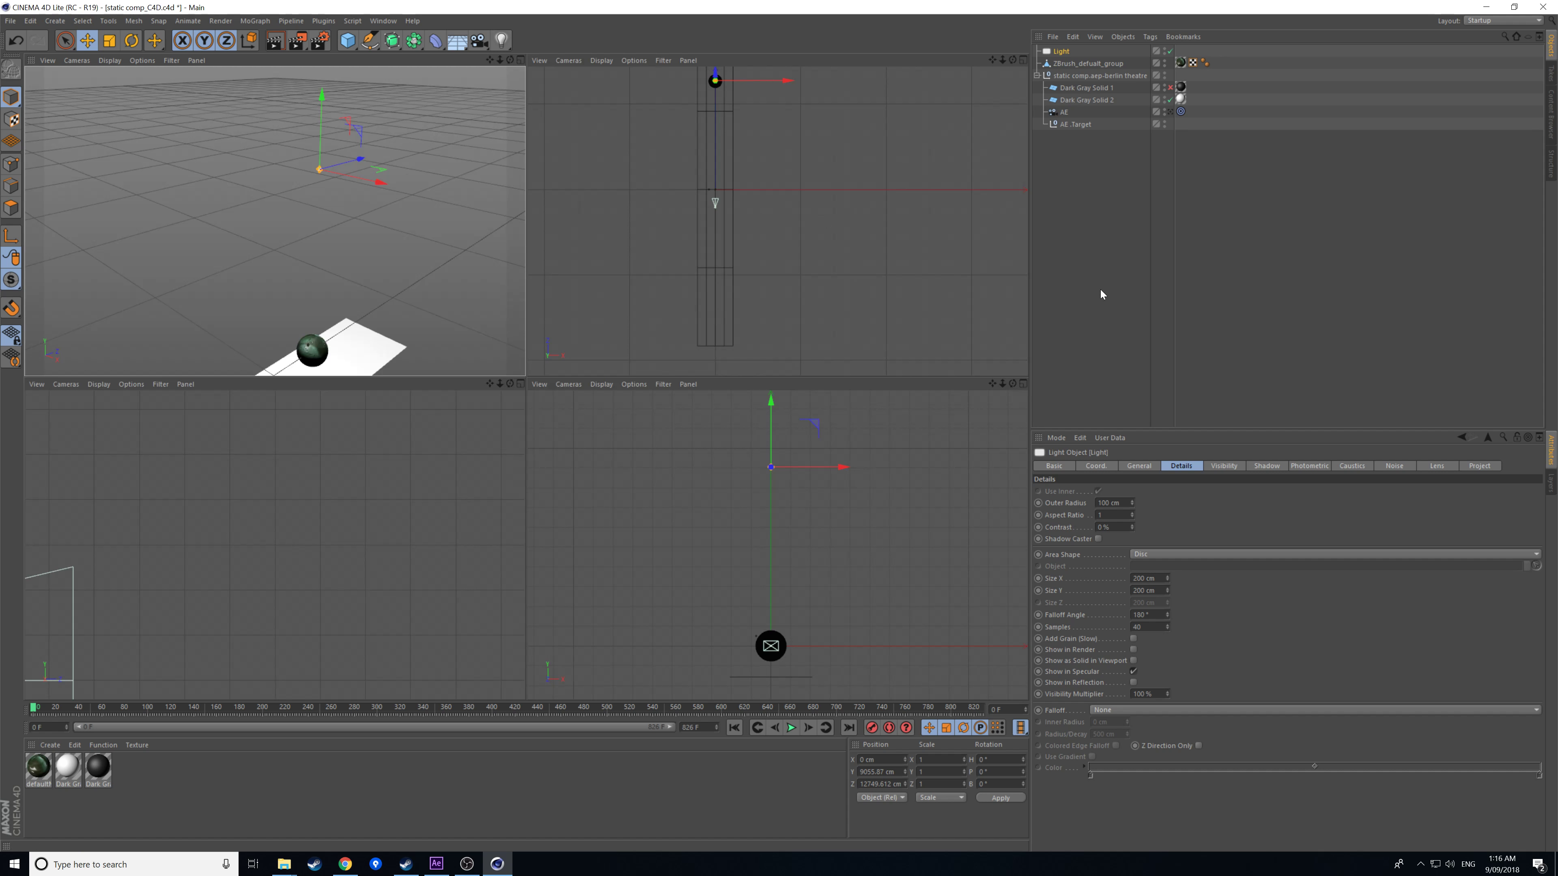
{"action": "left_click_drag", "start_coordinate": [1132, 504], "coordinate": [1133, 417]}
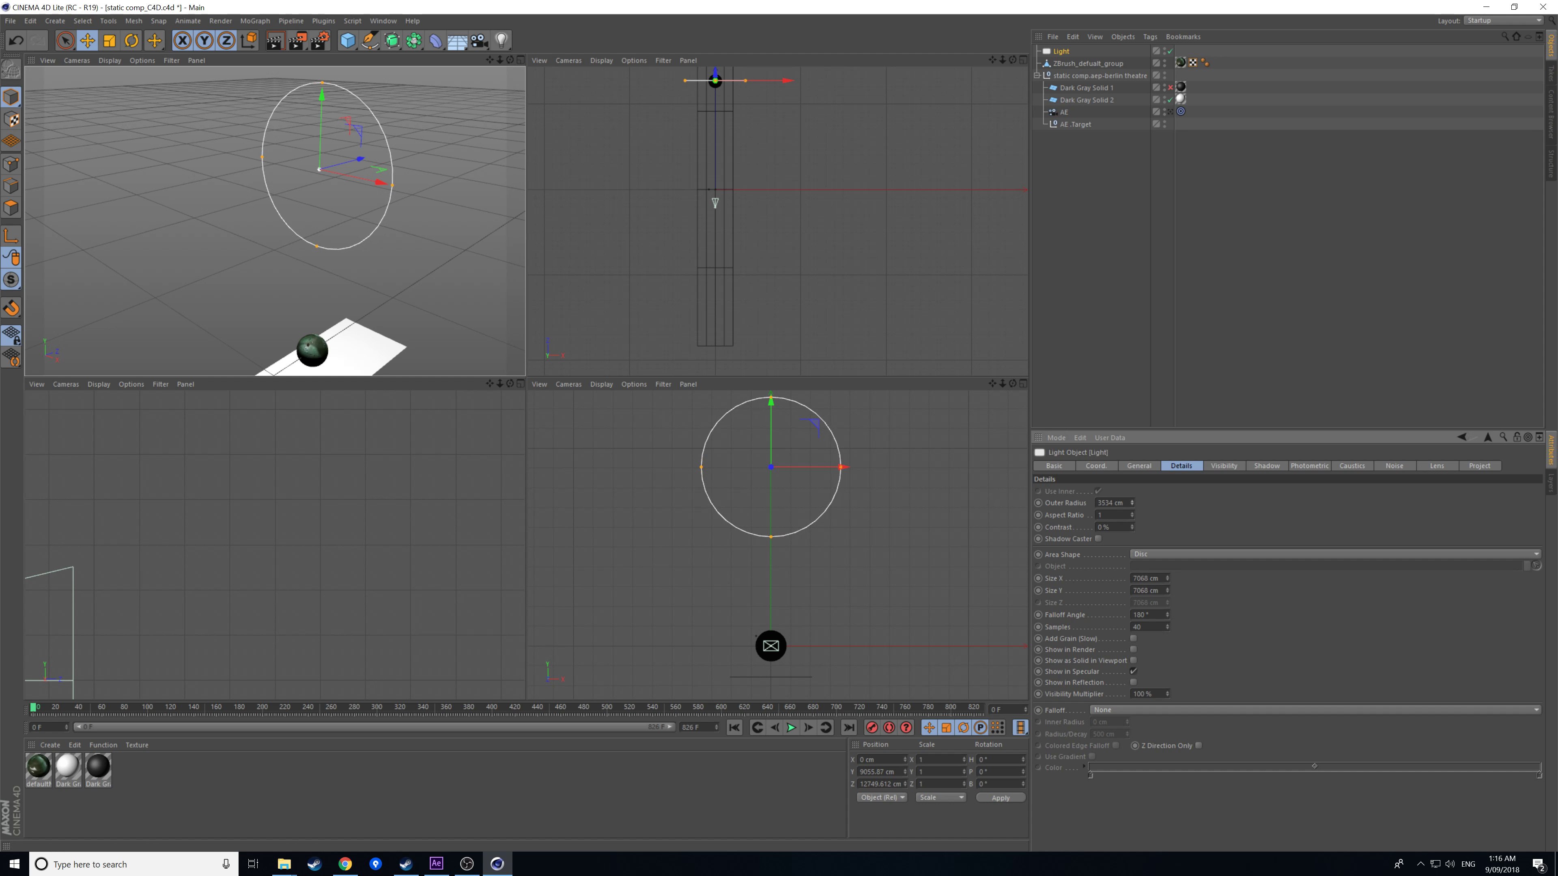
{"action": "double_click", "coordinate": [983, 771]}
{"action": "type", "text": "90"}
{"action": "key", "text": "Return"}
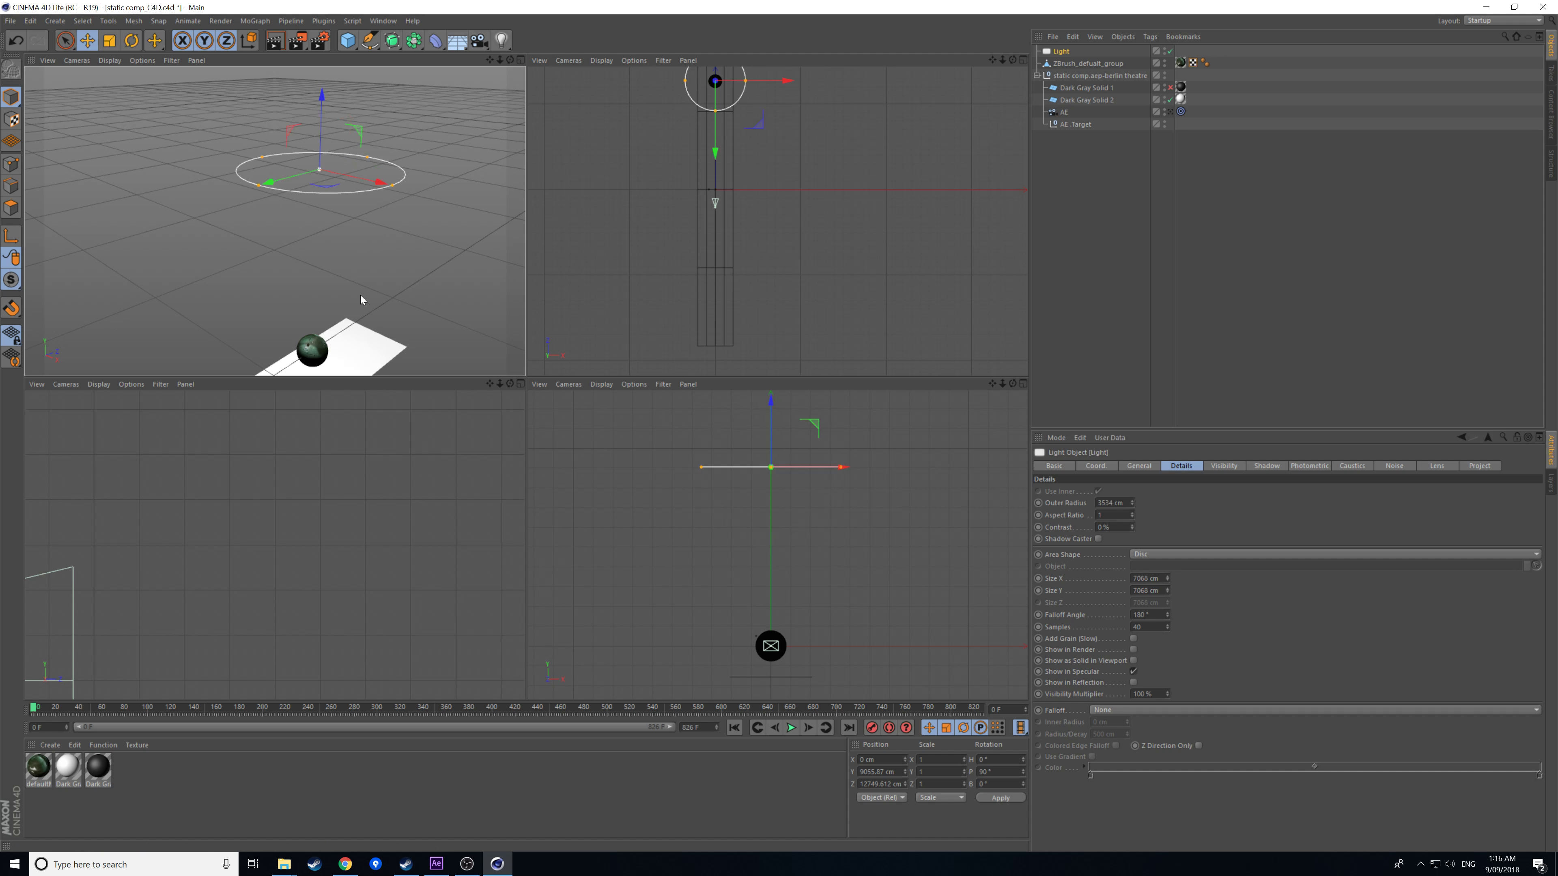
- Render a preview of the perspective view to check the disc light's effect
{"action": "left_click", "coordinate": [406, 289]}
{"action": "key", "text": "ctrl+r"}
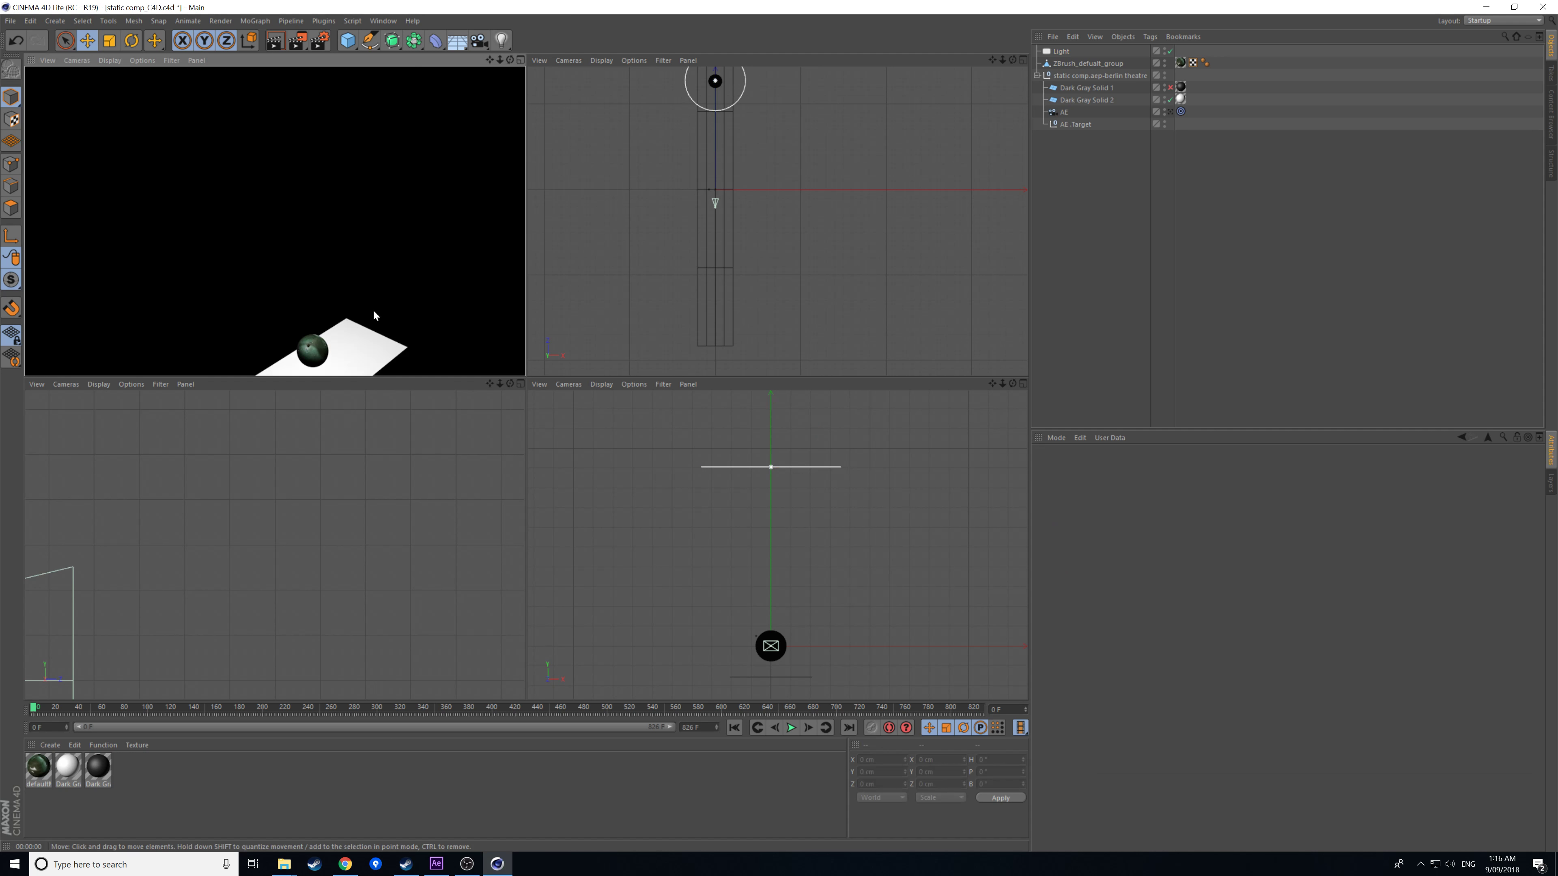
{"action": "left_click", "coordinate": [358, 274]}
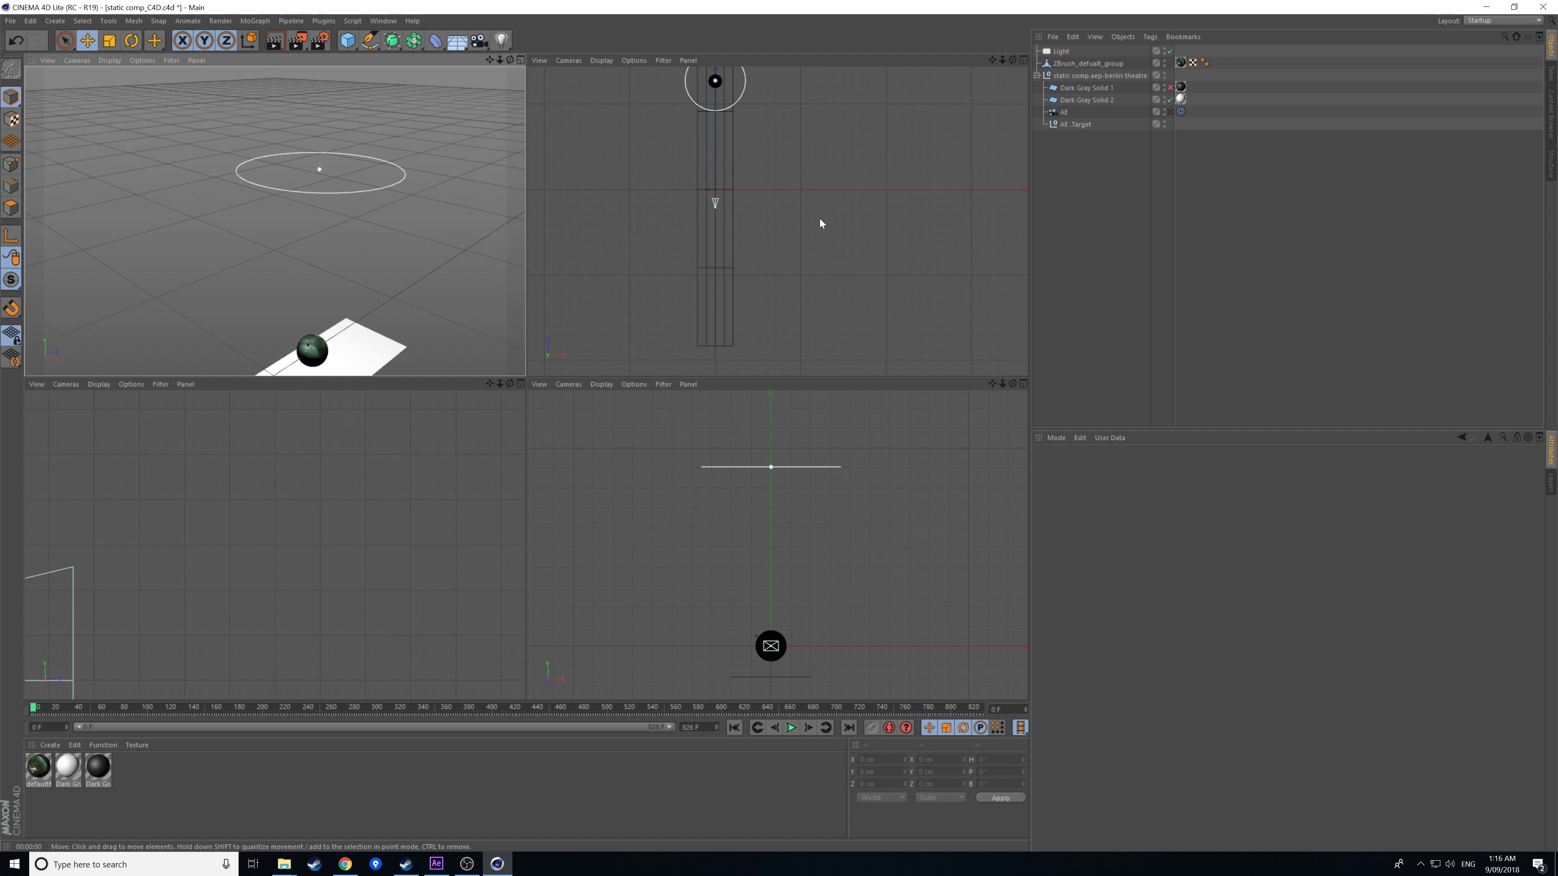
- Set the area light's Shadow to Shadow Maps (Soft)
{"action": "left_click", "coordinate": [1075, 51]}
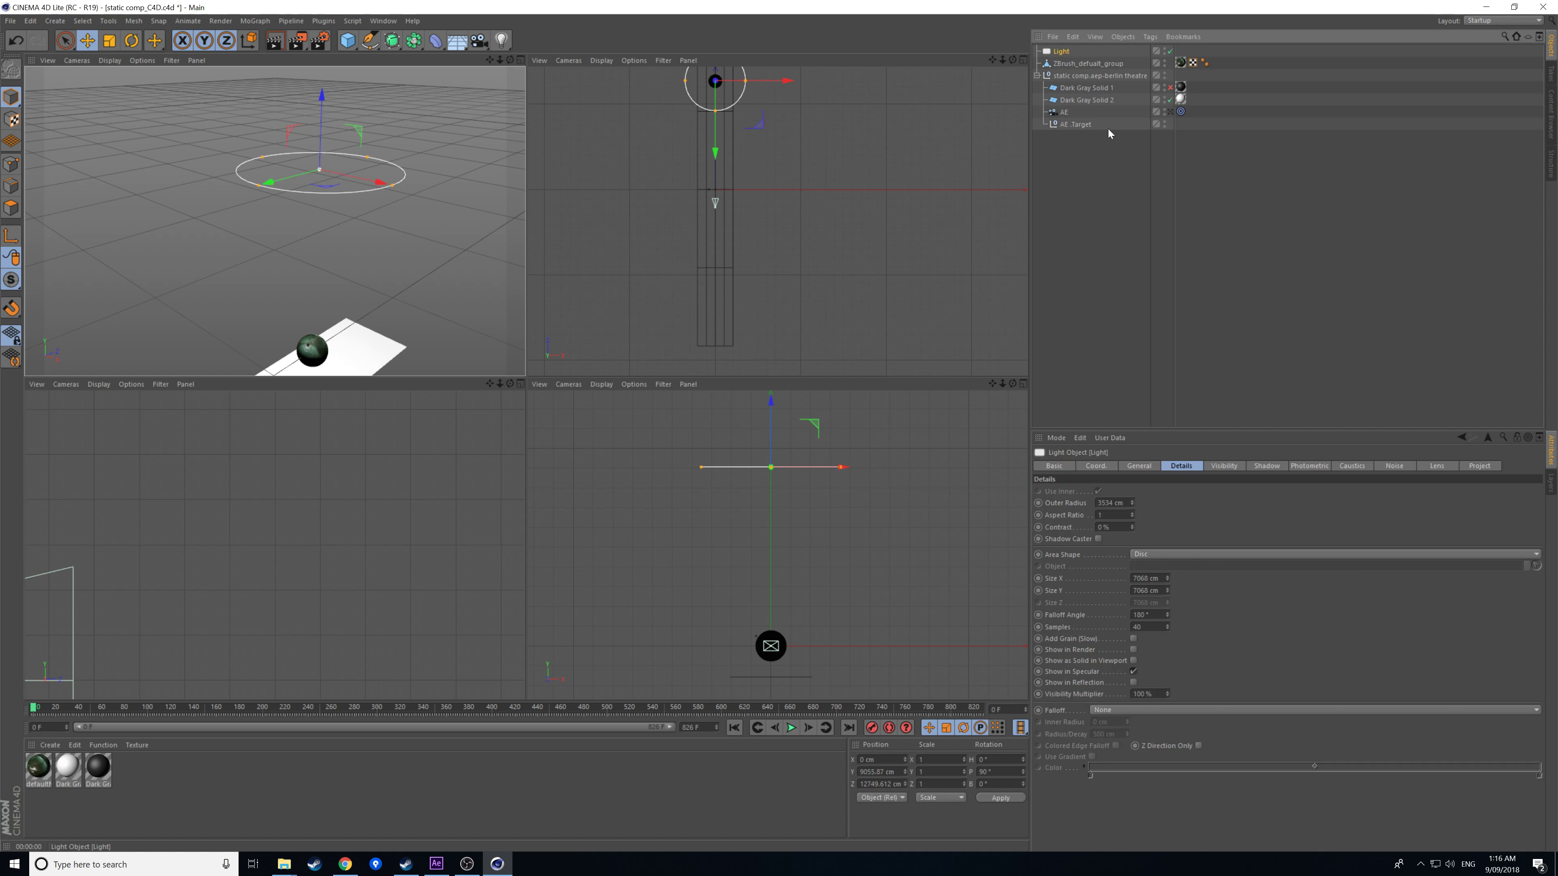
{"action": "left_click", "coordinate": [1068, 468]}
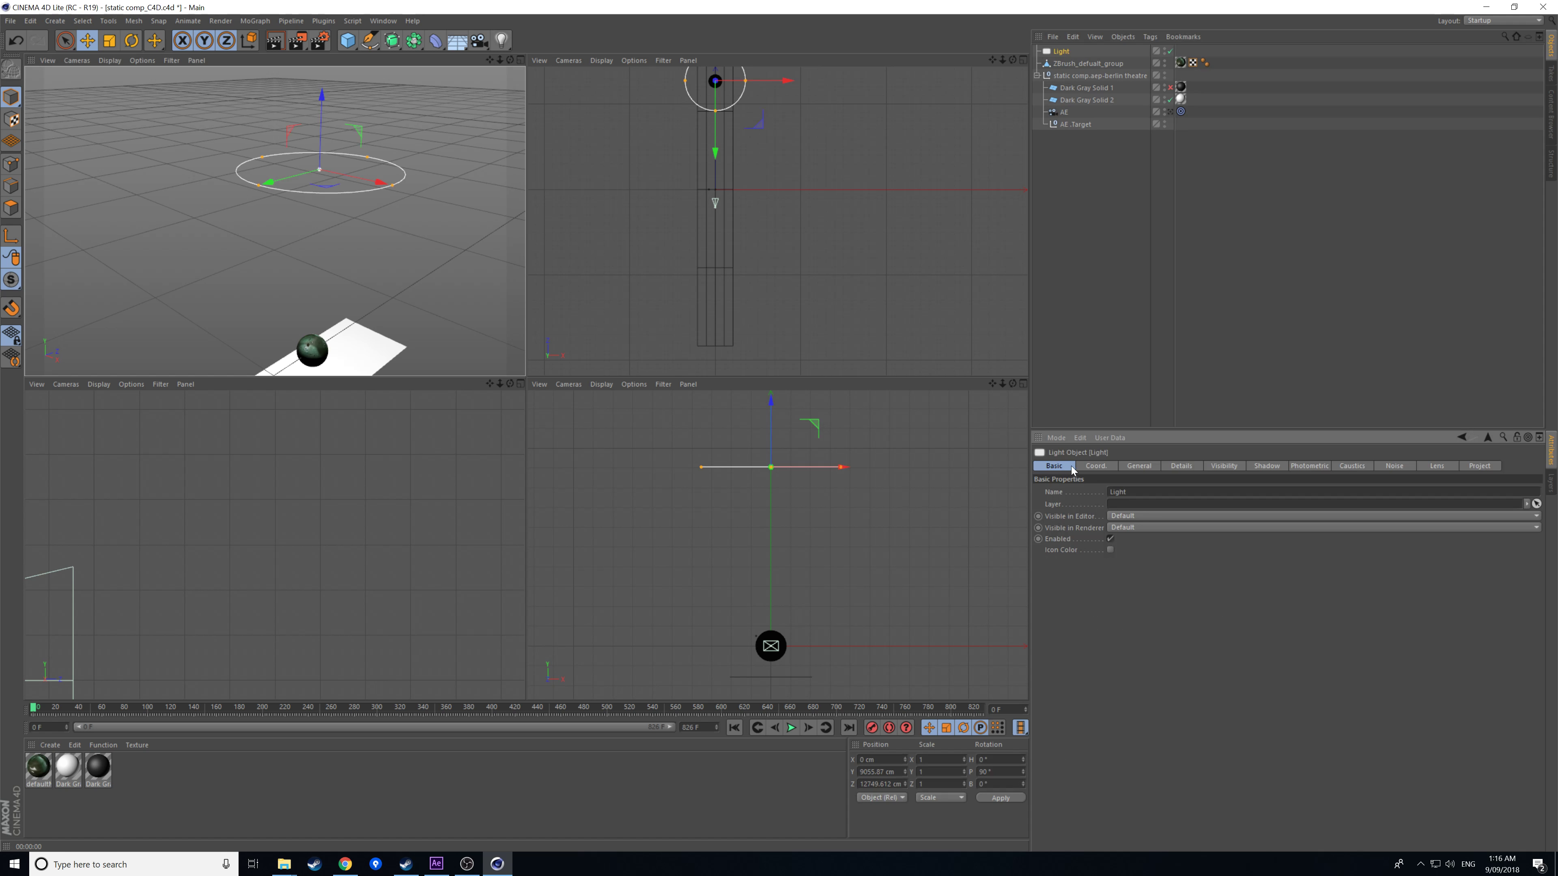
{"action": "left_click", "coordinate": [1139, 467]}
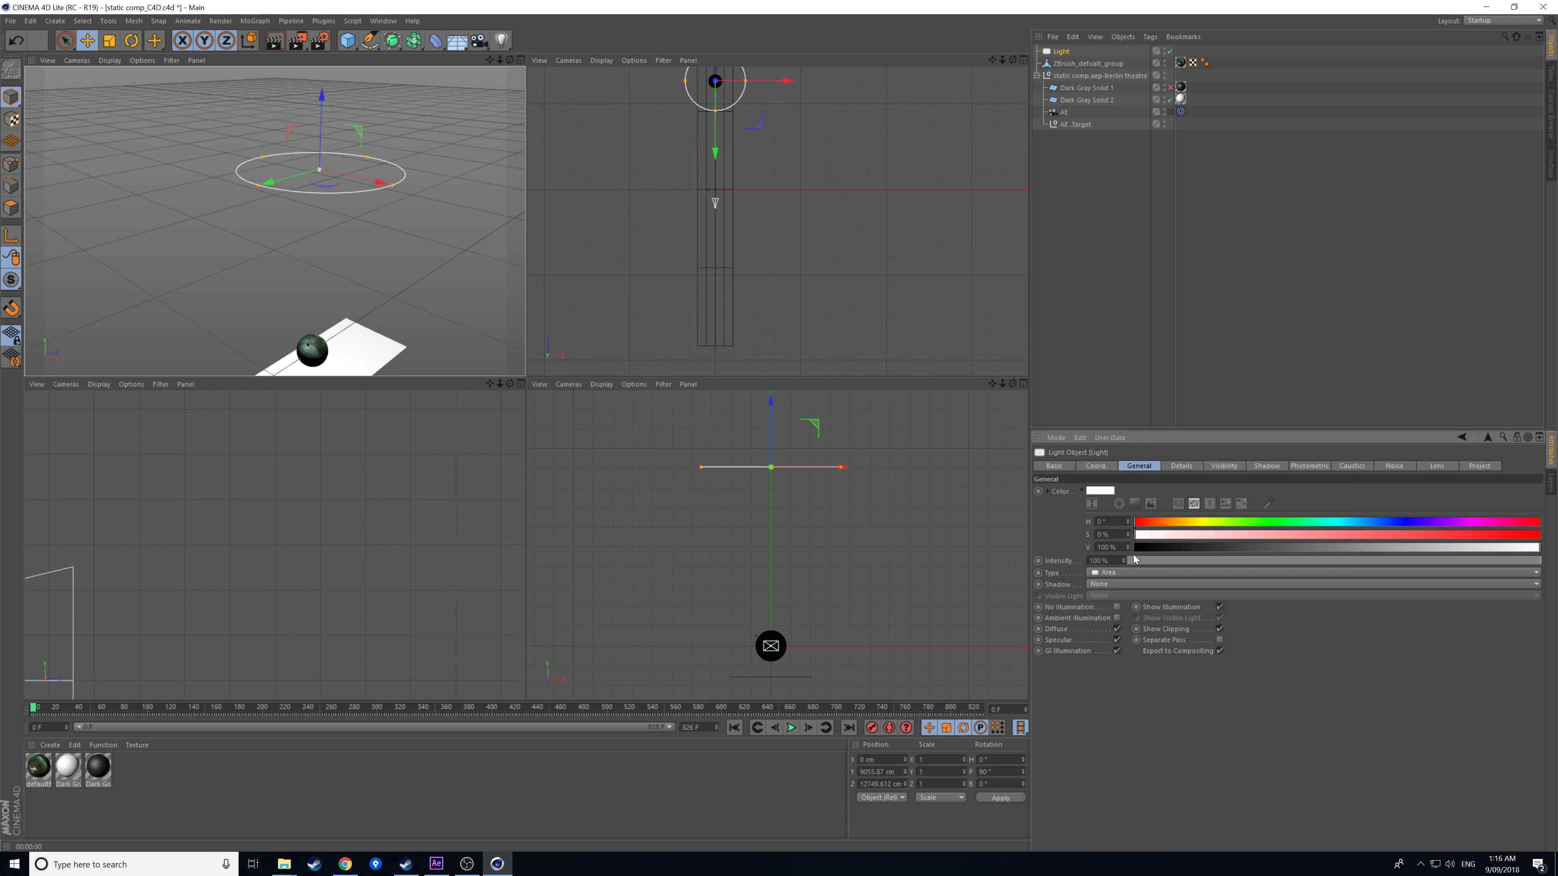
{"action": "left_click", "coordinate": [1103, 583]}
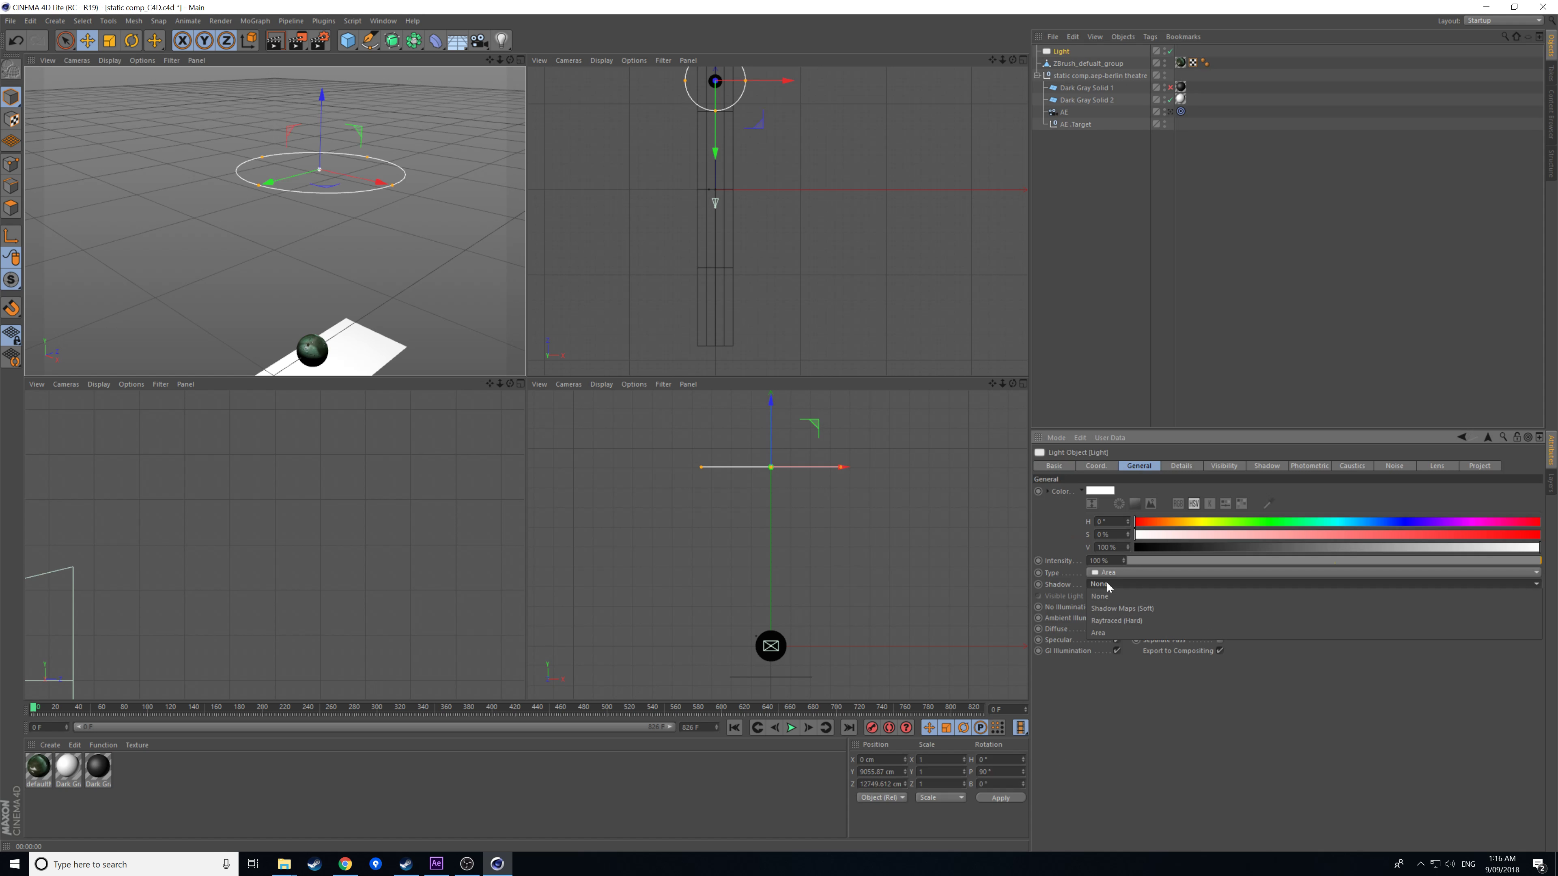
{"action": "left_click", "coordinate": [1139, 608]}
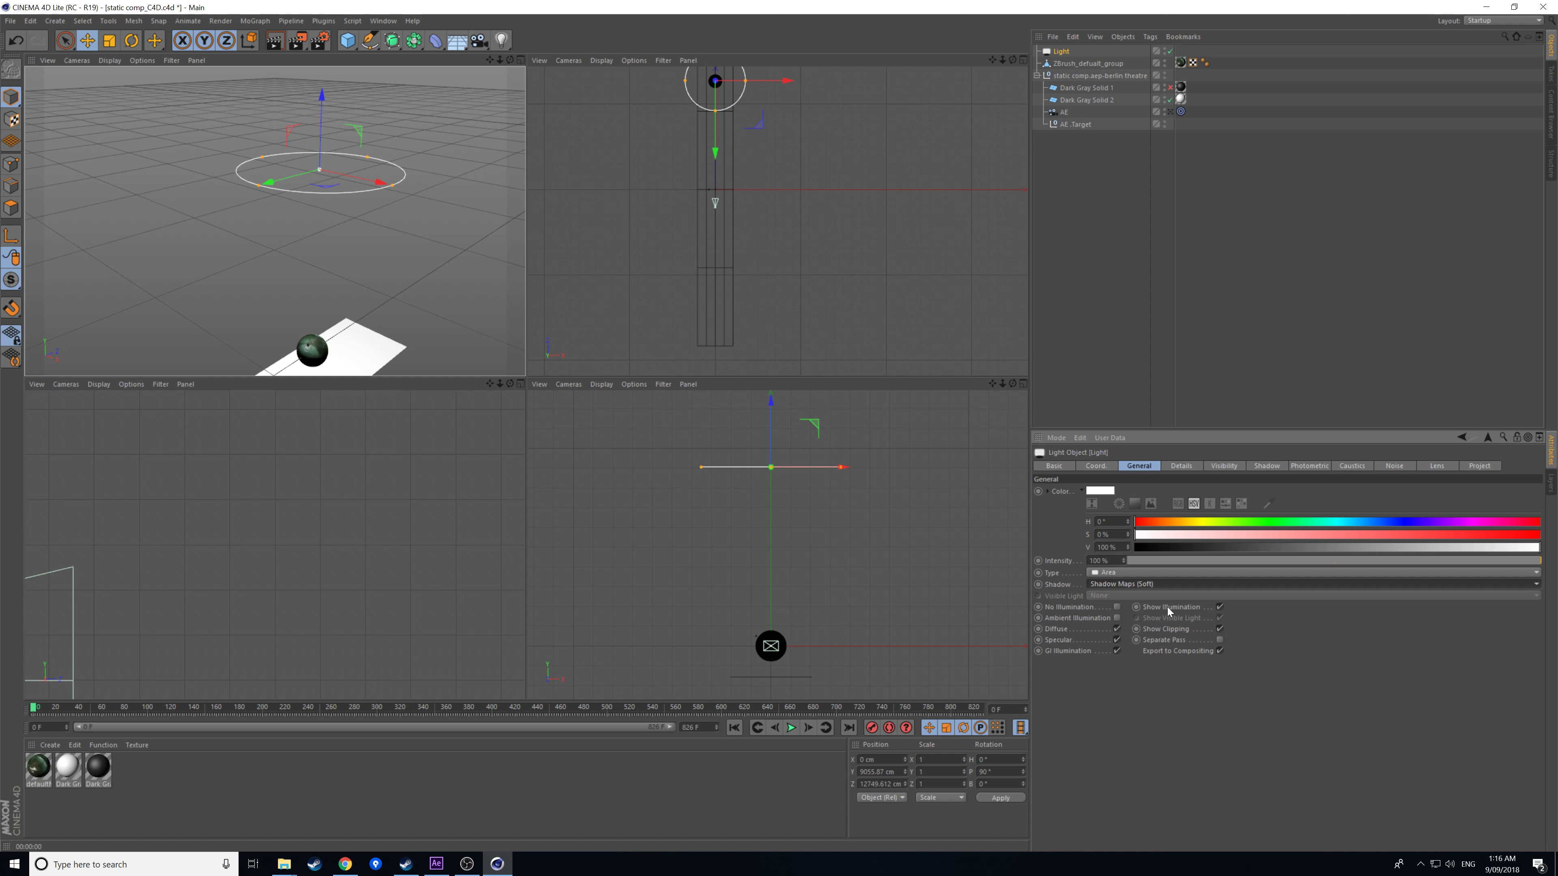
- Render perspective previews to inspect the sphere's shadow on the floor, framing both in view
{"action": "left_click", "coordinate": [475, 286]}
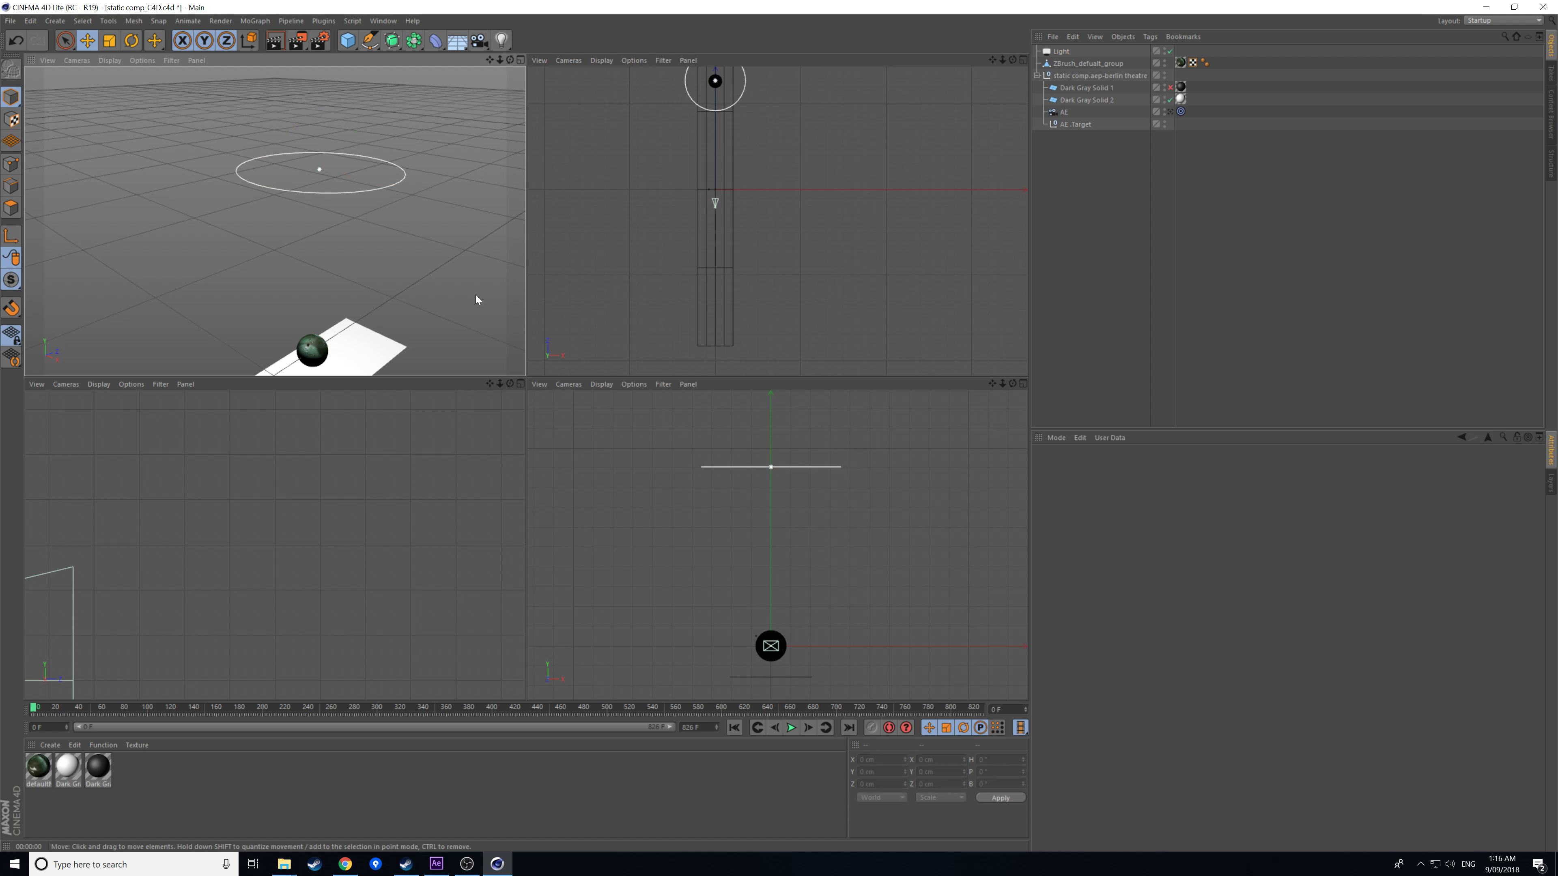
{"action": "key", "text": "ctrl+r"}
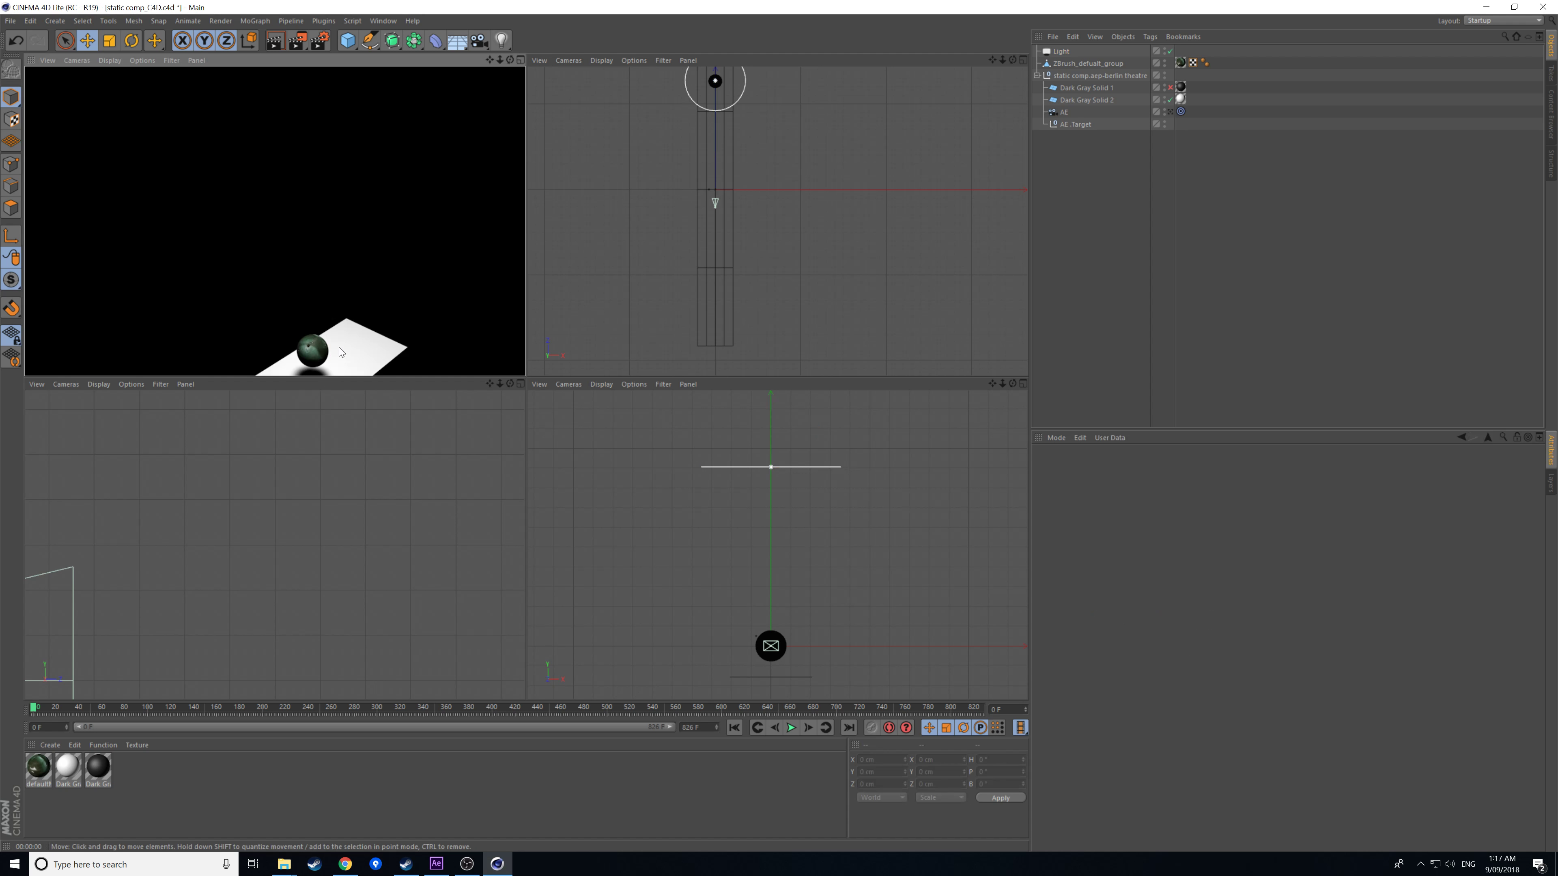
{"action": "left_click_drag", "start_coordinate": [489, 61], "coordinate": [543, 1]}
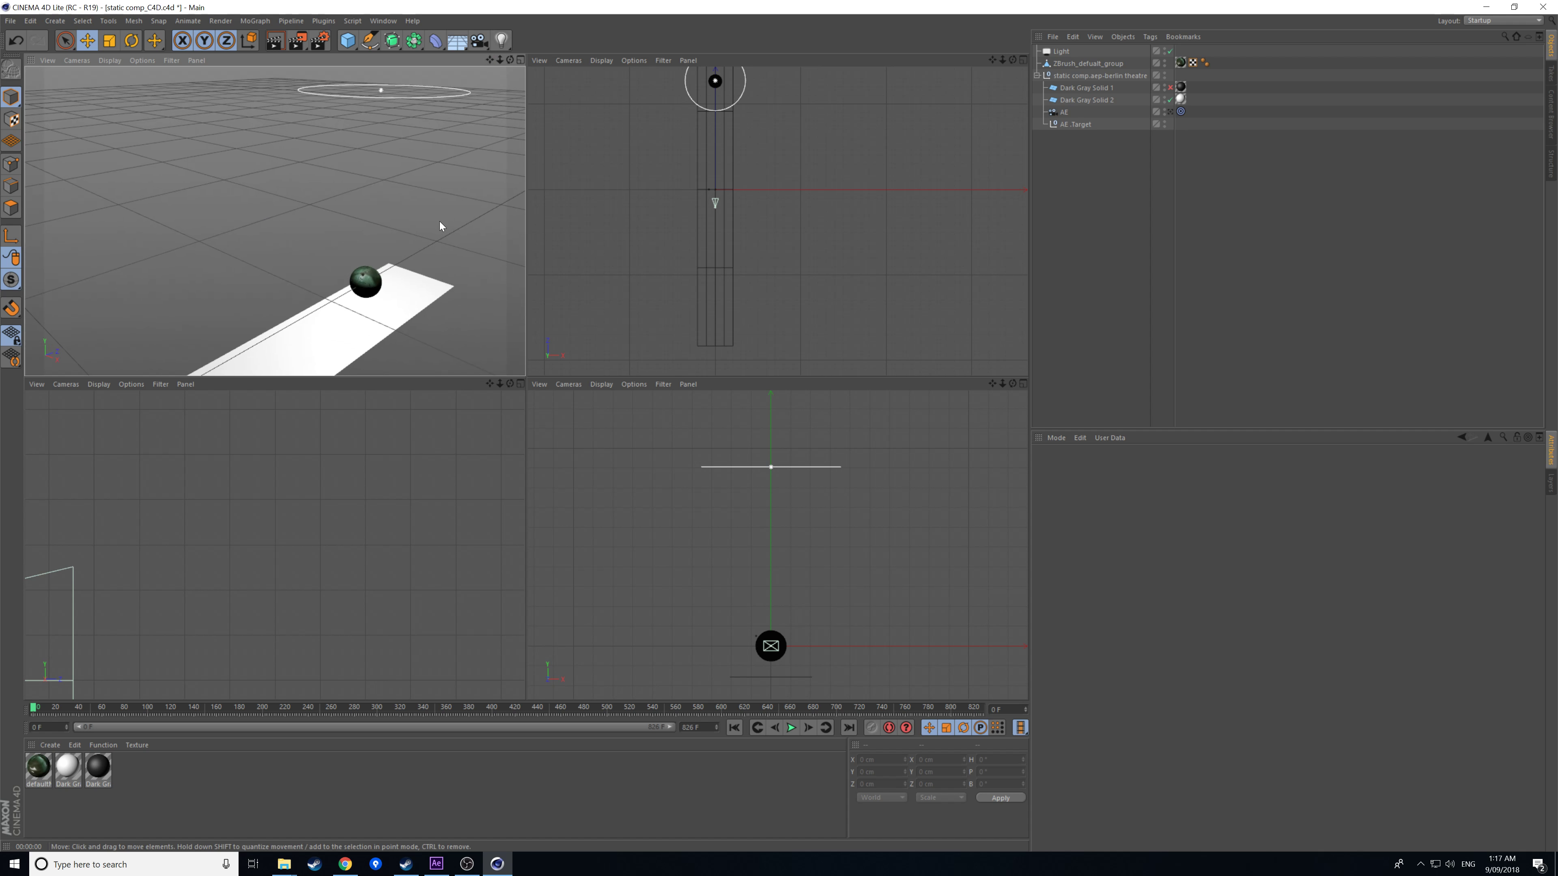
{"action": "key", "text": "ctrl+r"}
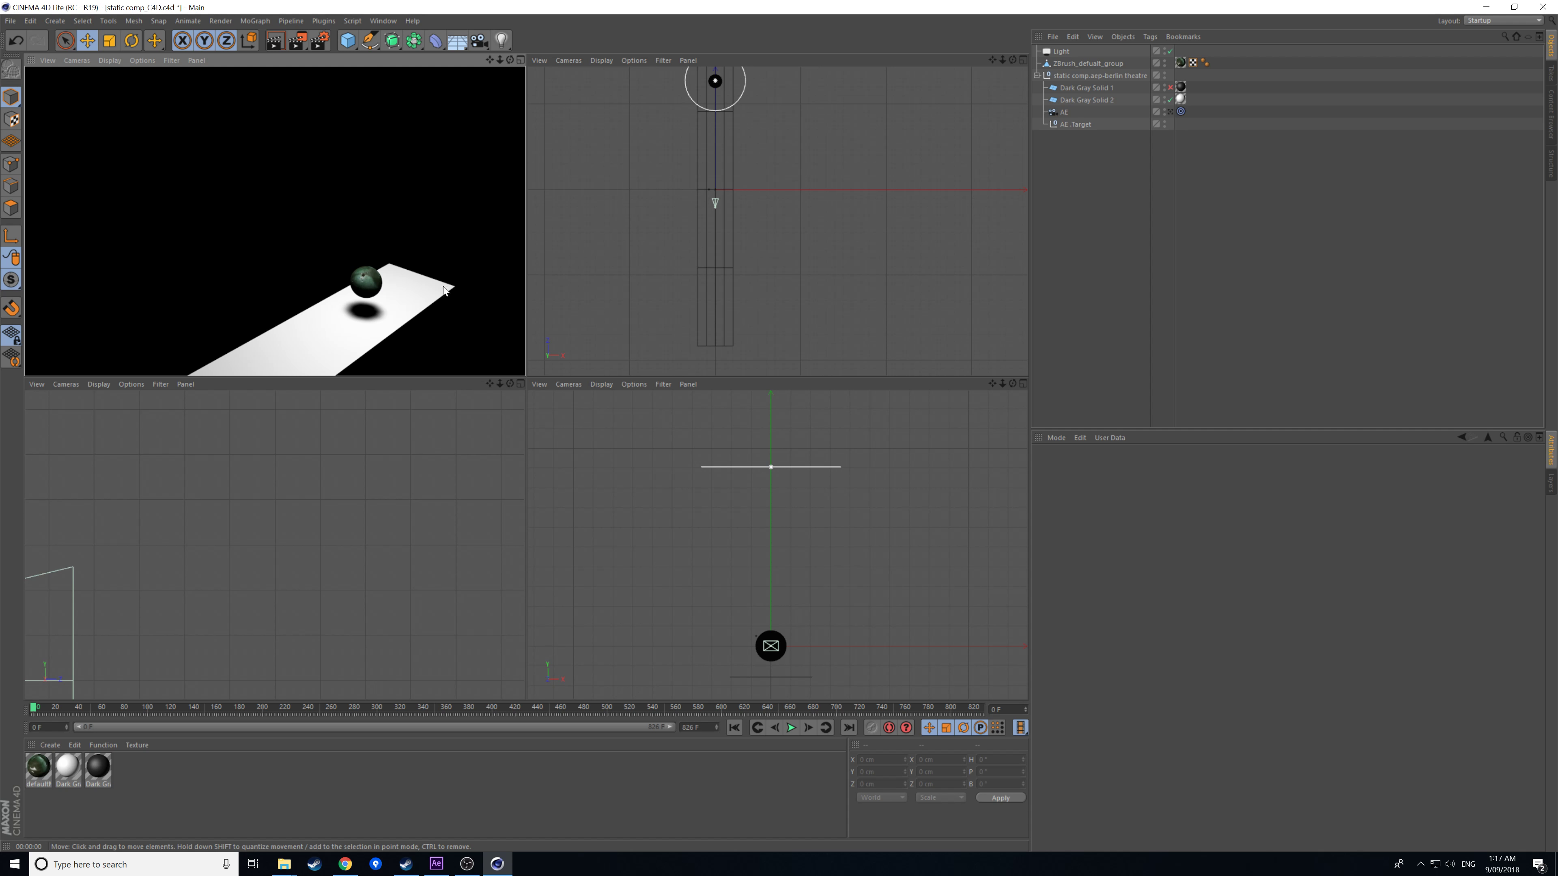
- Return to the AE camera view and add an Infinite Light with an intensity of about 84%
{"action": "left_click", "coordinate": [1171, 112]}
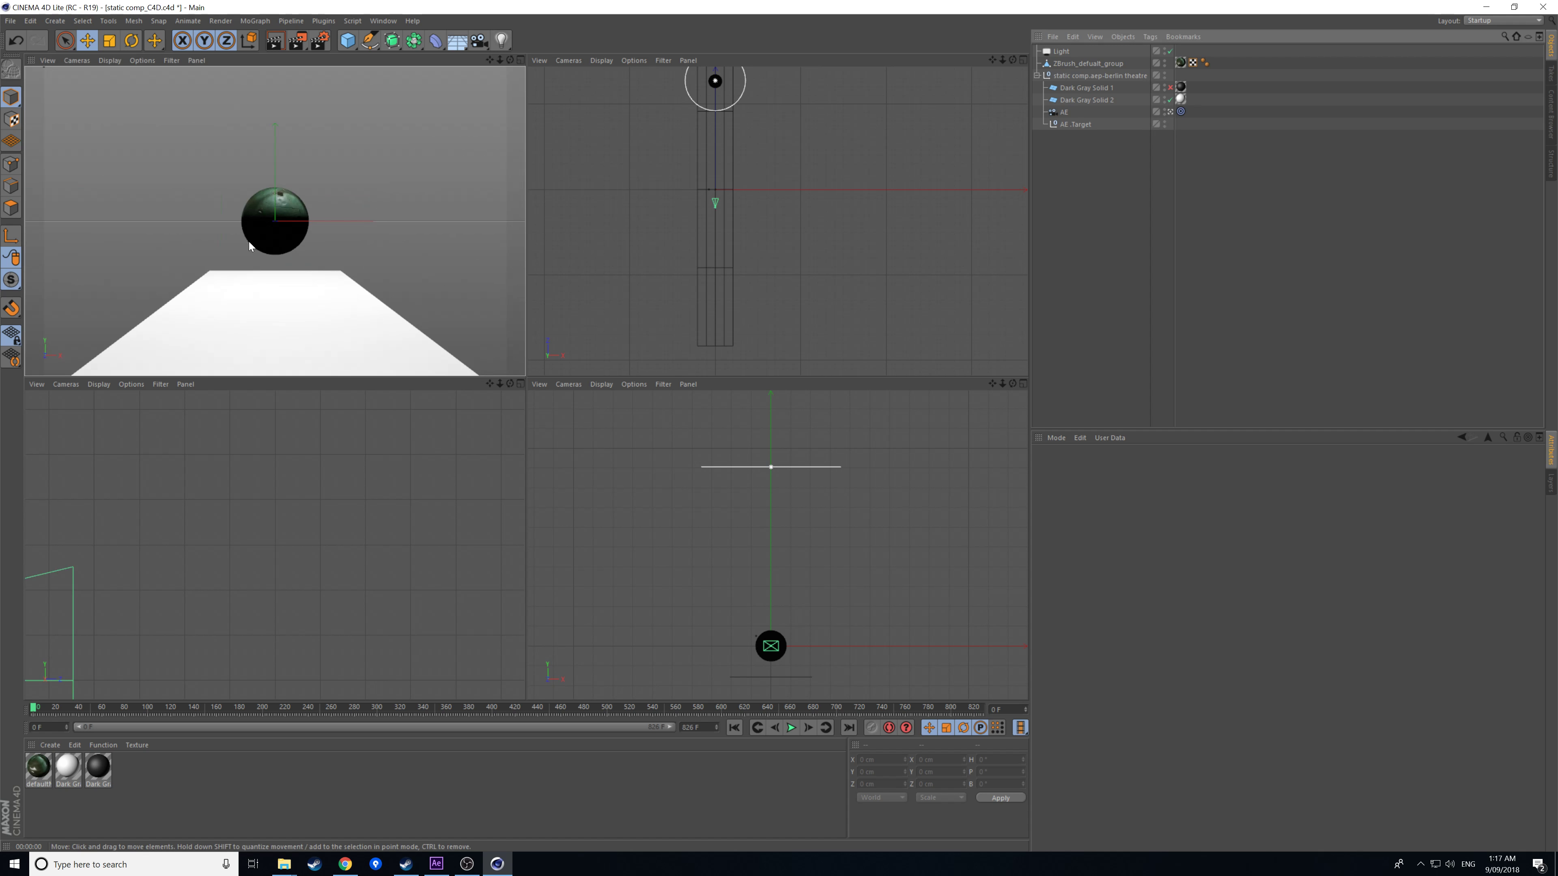
{"action": "left_click", "coordinate": [498, 40]}
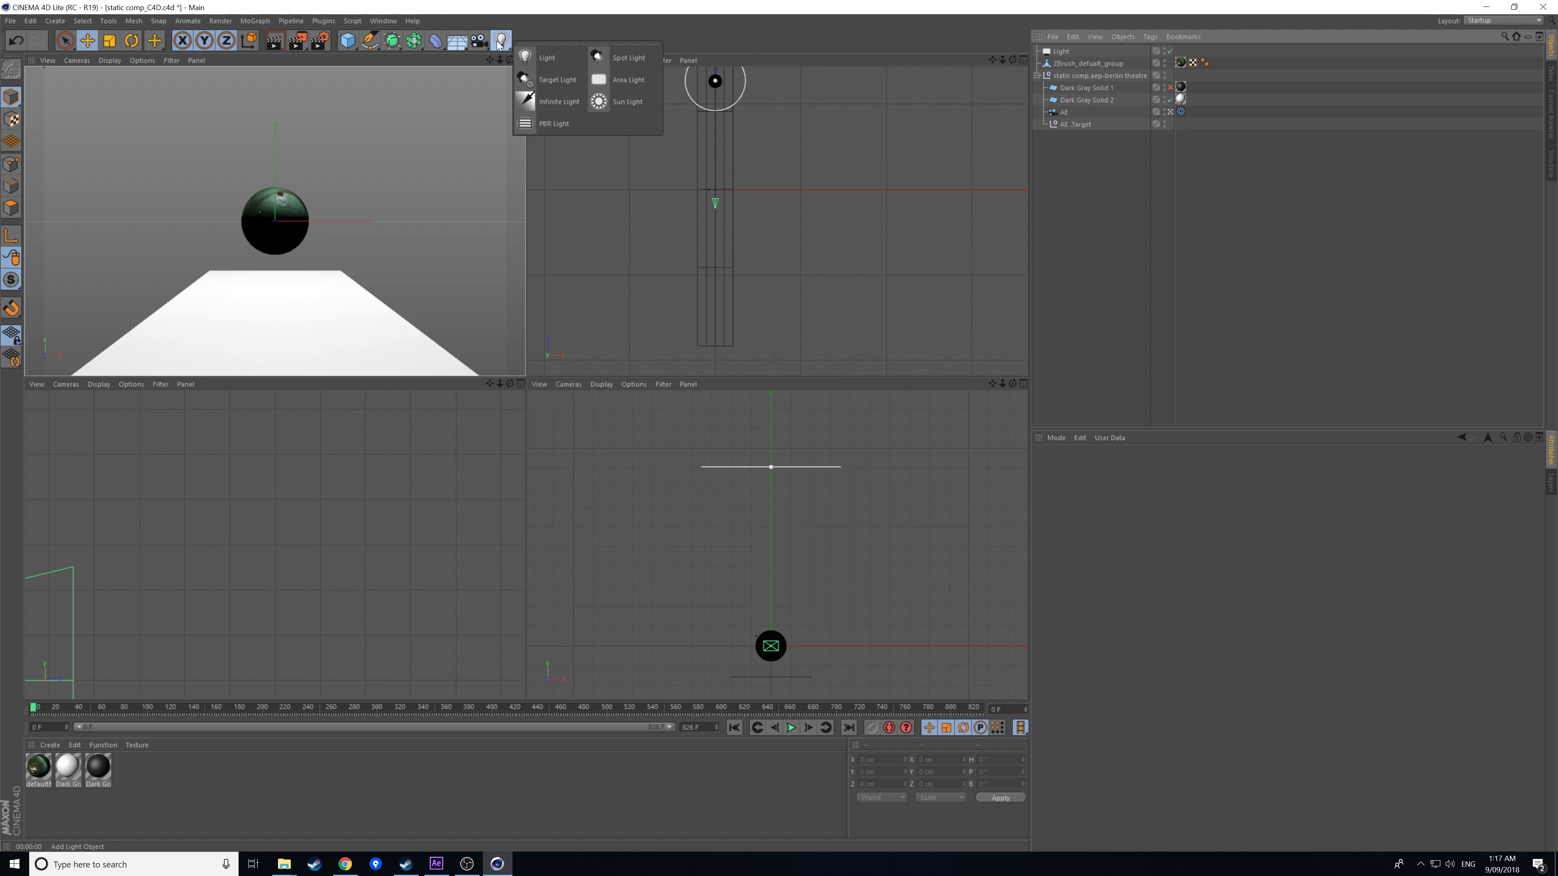
{"action": "left_click", "coordinate": [565, 102]}
{"action": "left_click", "coordinate": [1209, 560]}
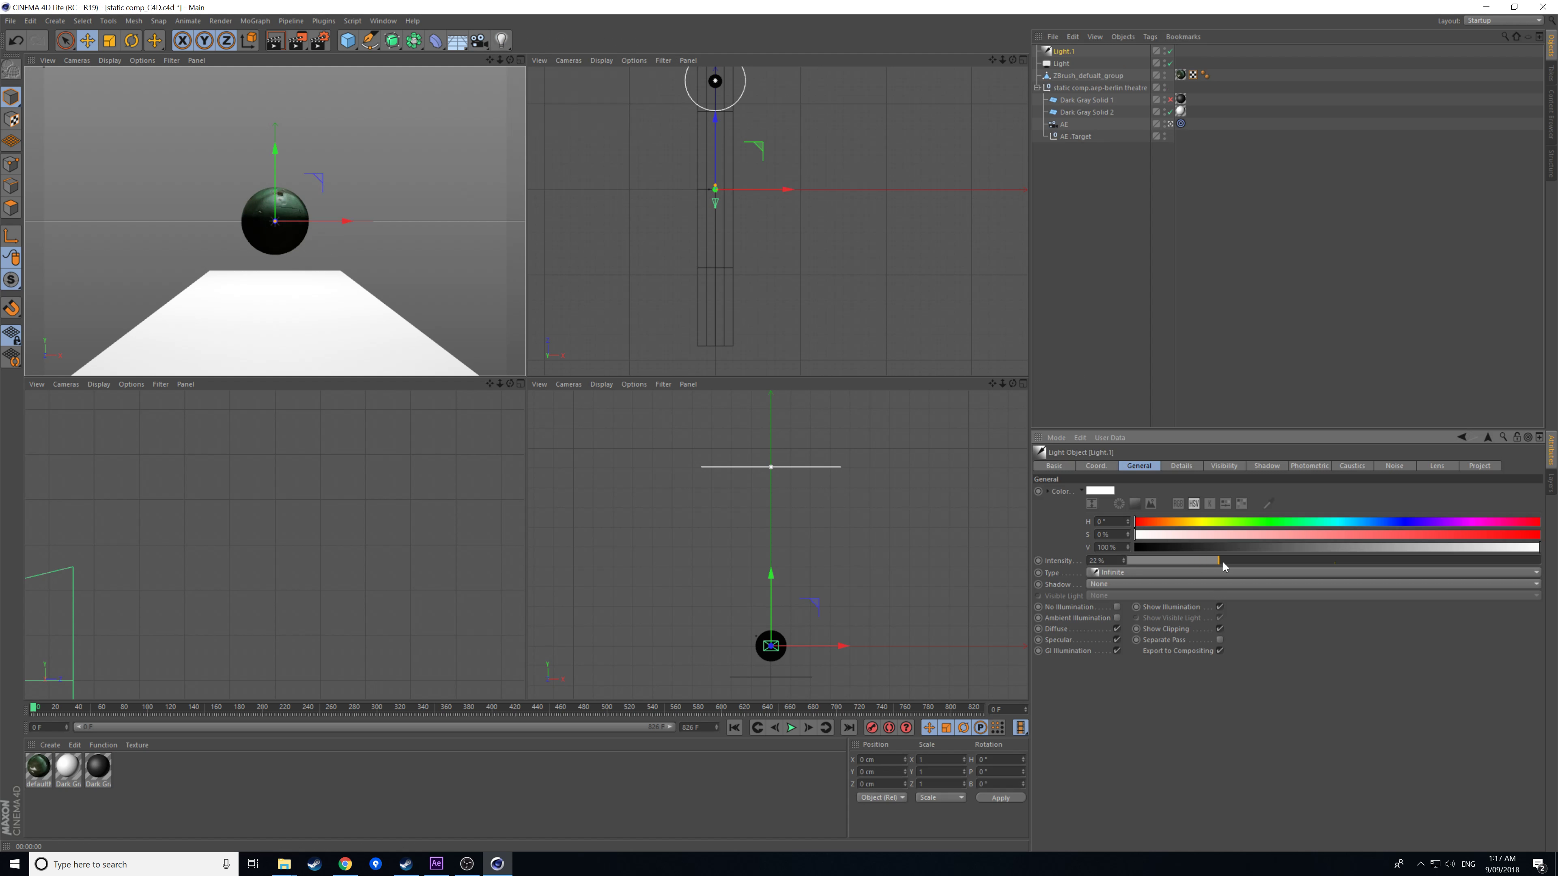
{"action": "left_click_drag", "start_coordinate": [1277, 562], "coordinate": [1494, 575]}
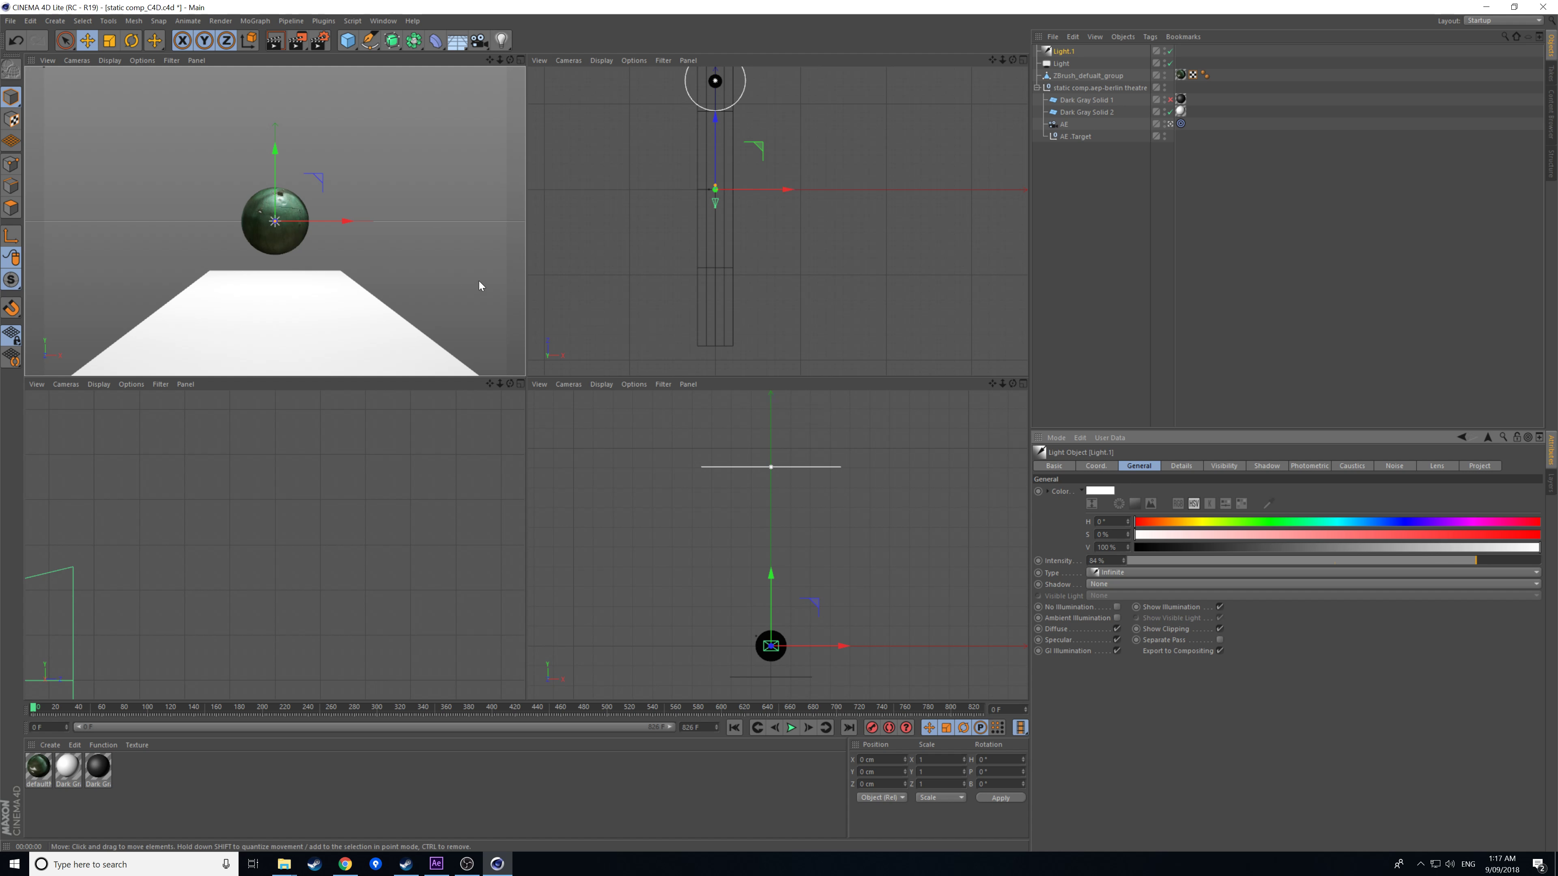
- Save the Cinema 4D scene and switch to After Effects
{"action": "left_click", "coordinate": [11, 21]}
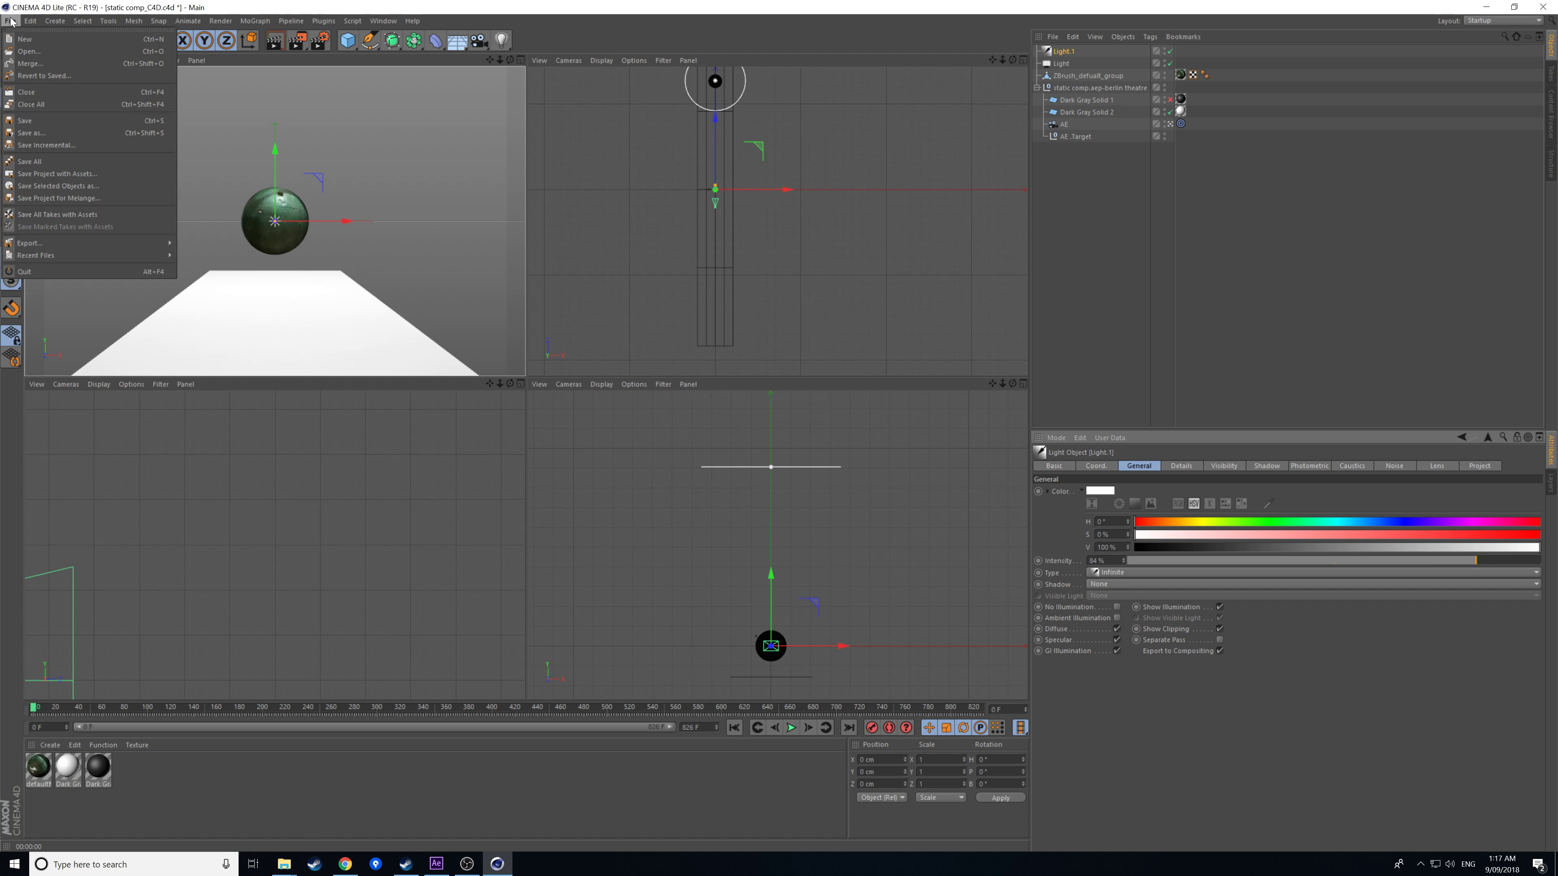
{"action": "left_click", "coordinate": [38, 122]}
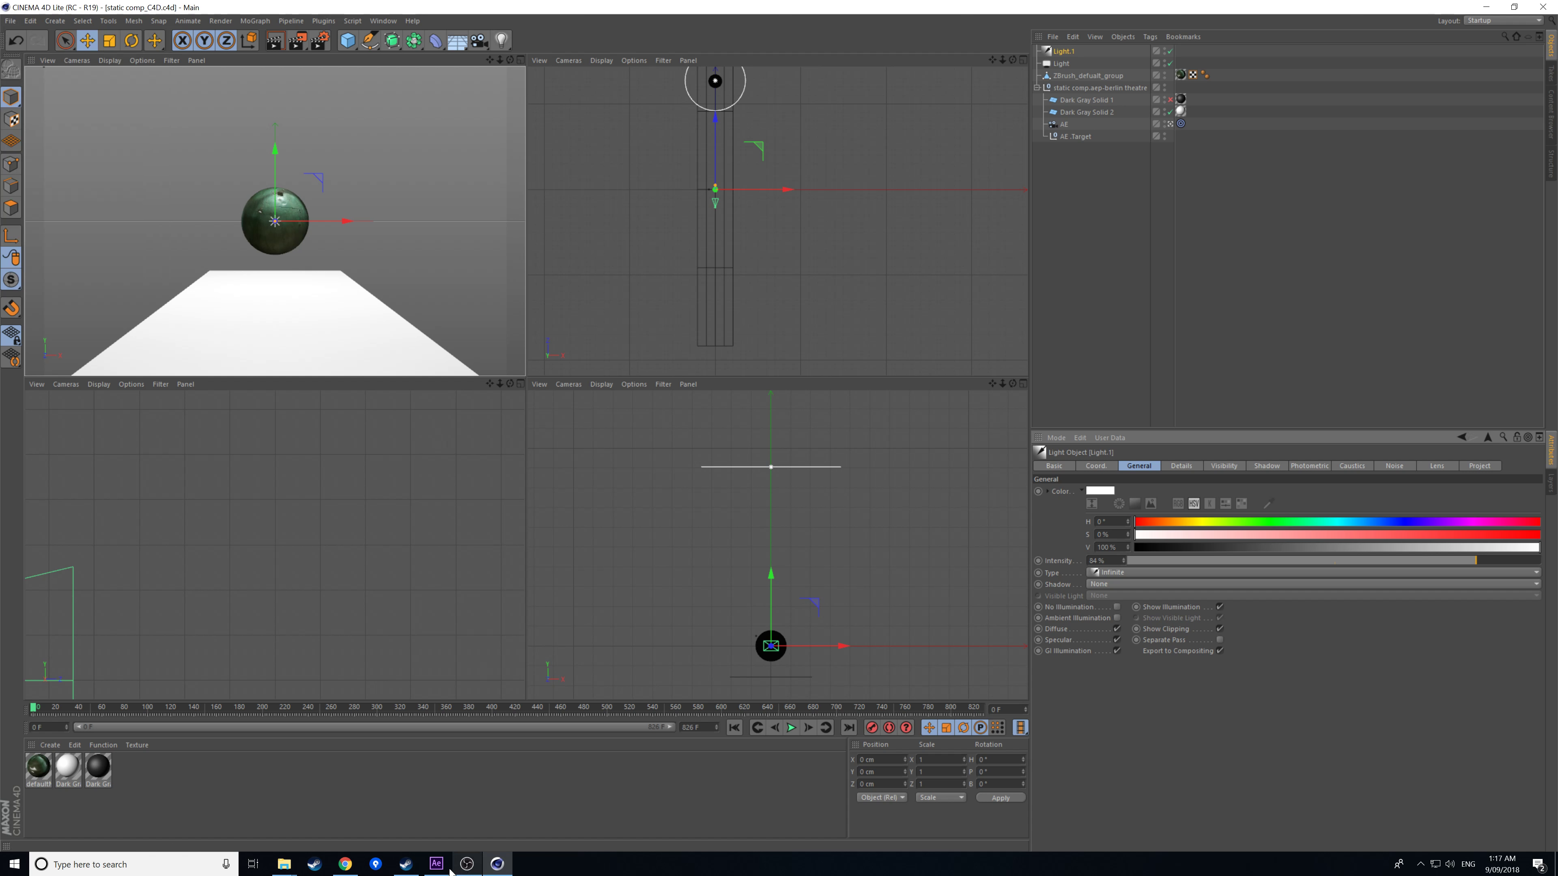
{"action": "left_click", "coordinate": [436, 864]}
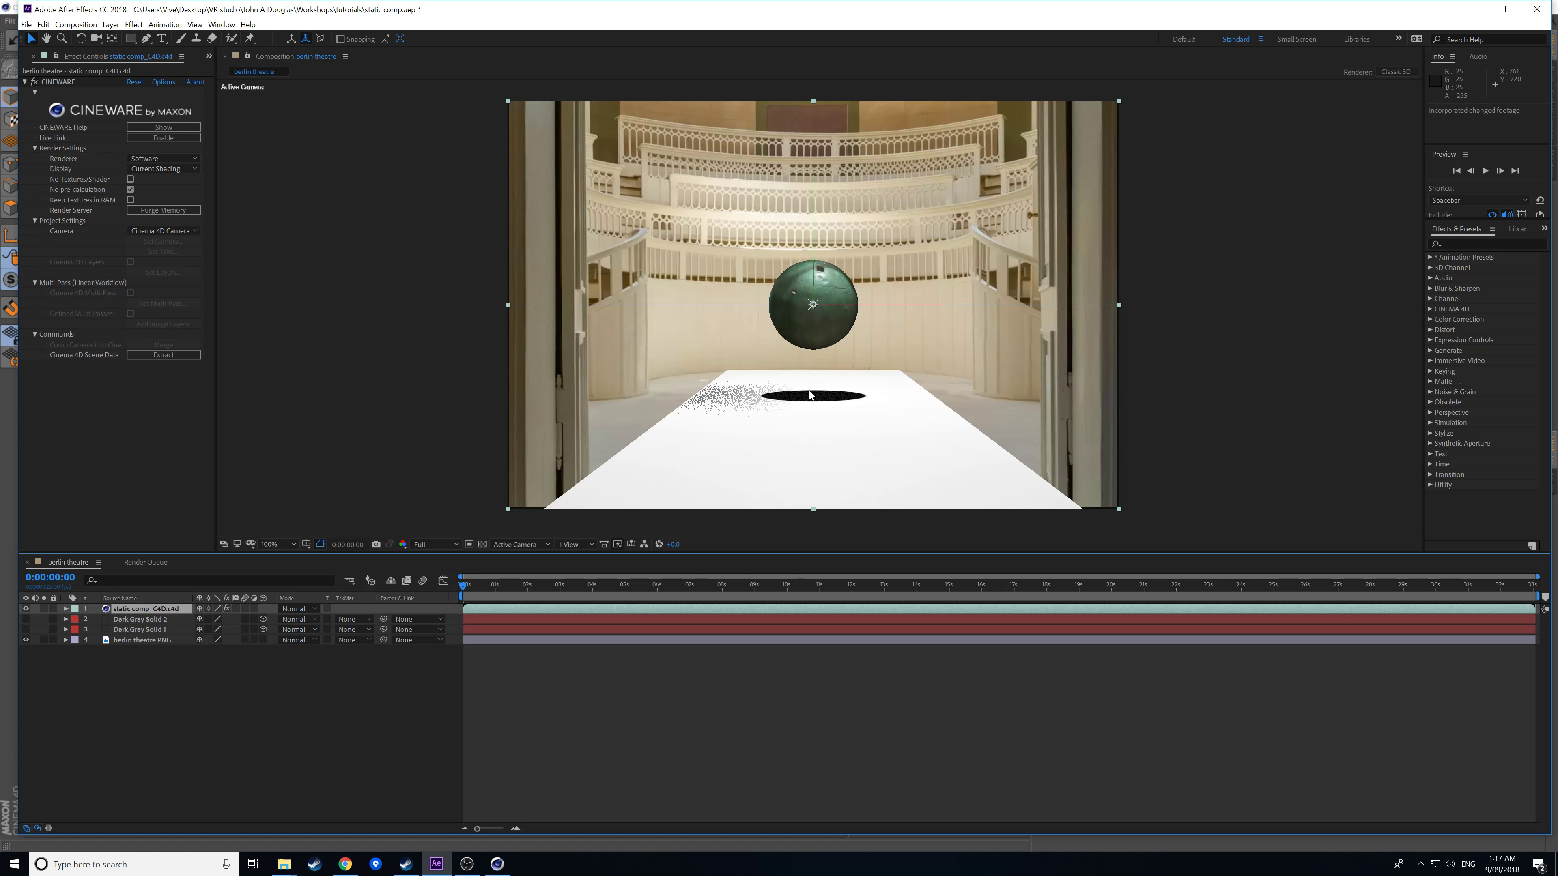
- Set the CINEWARE renderer of the static comp_C4D.c4d layer to Standard (Final)
{"action": "left_click", "coordinate": [66, 609]}
{"action": "left_click", "coordinate": [76, 620]}
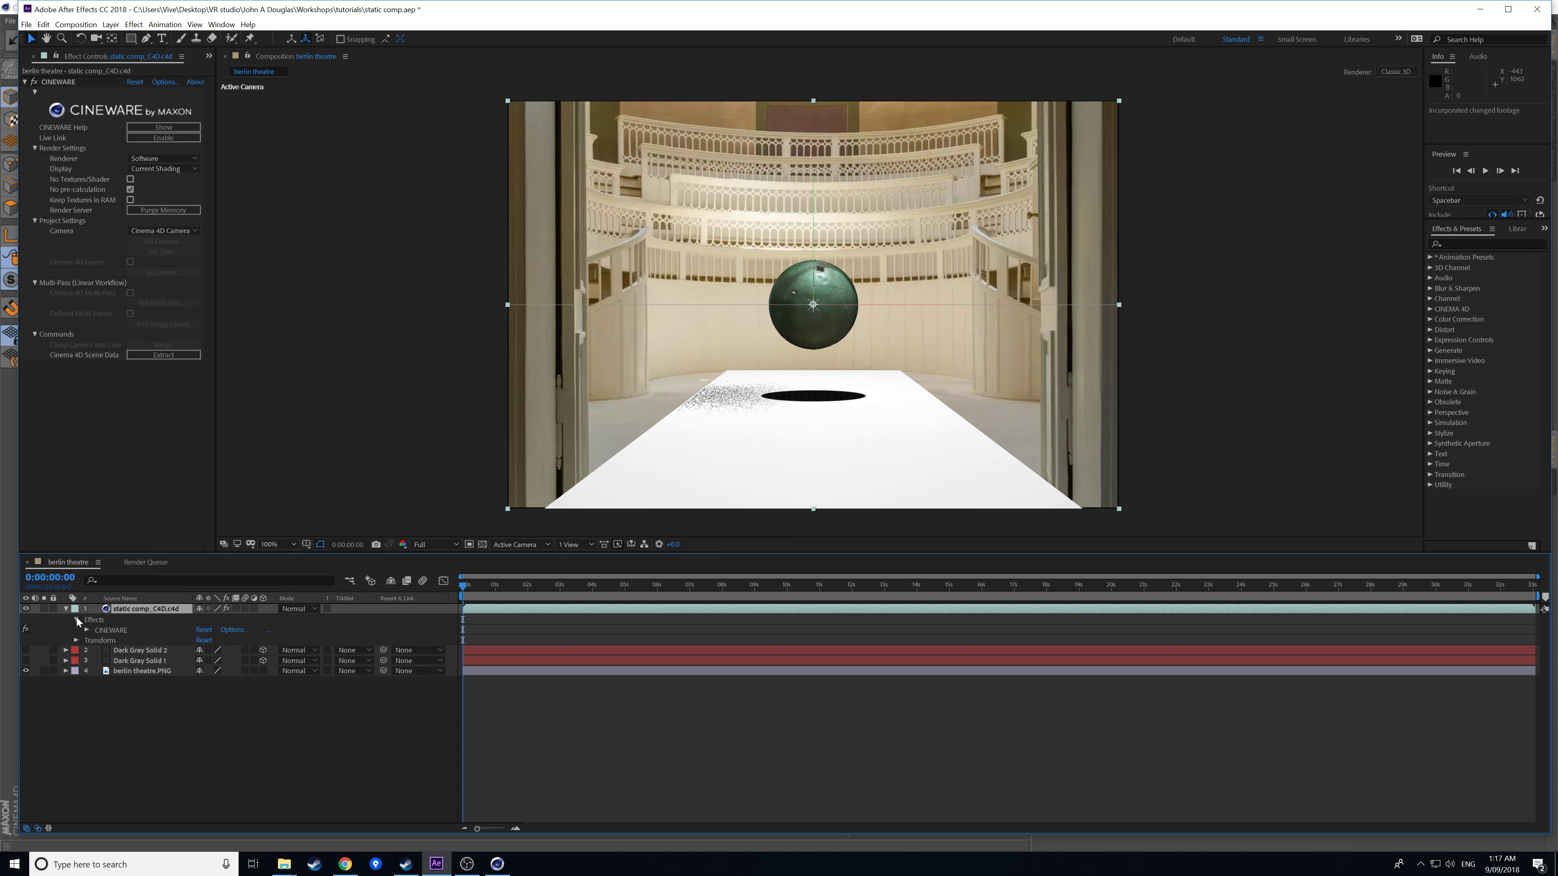
{"action": "left_click", "coordinate": [87, 631]}
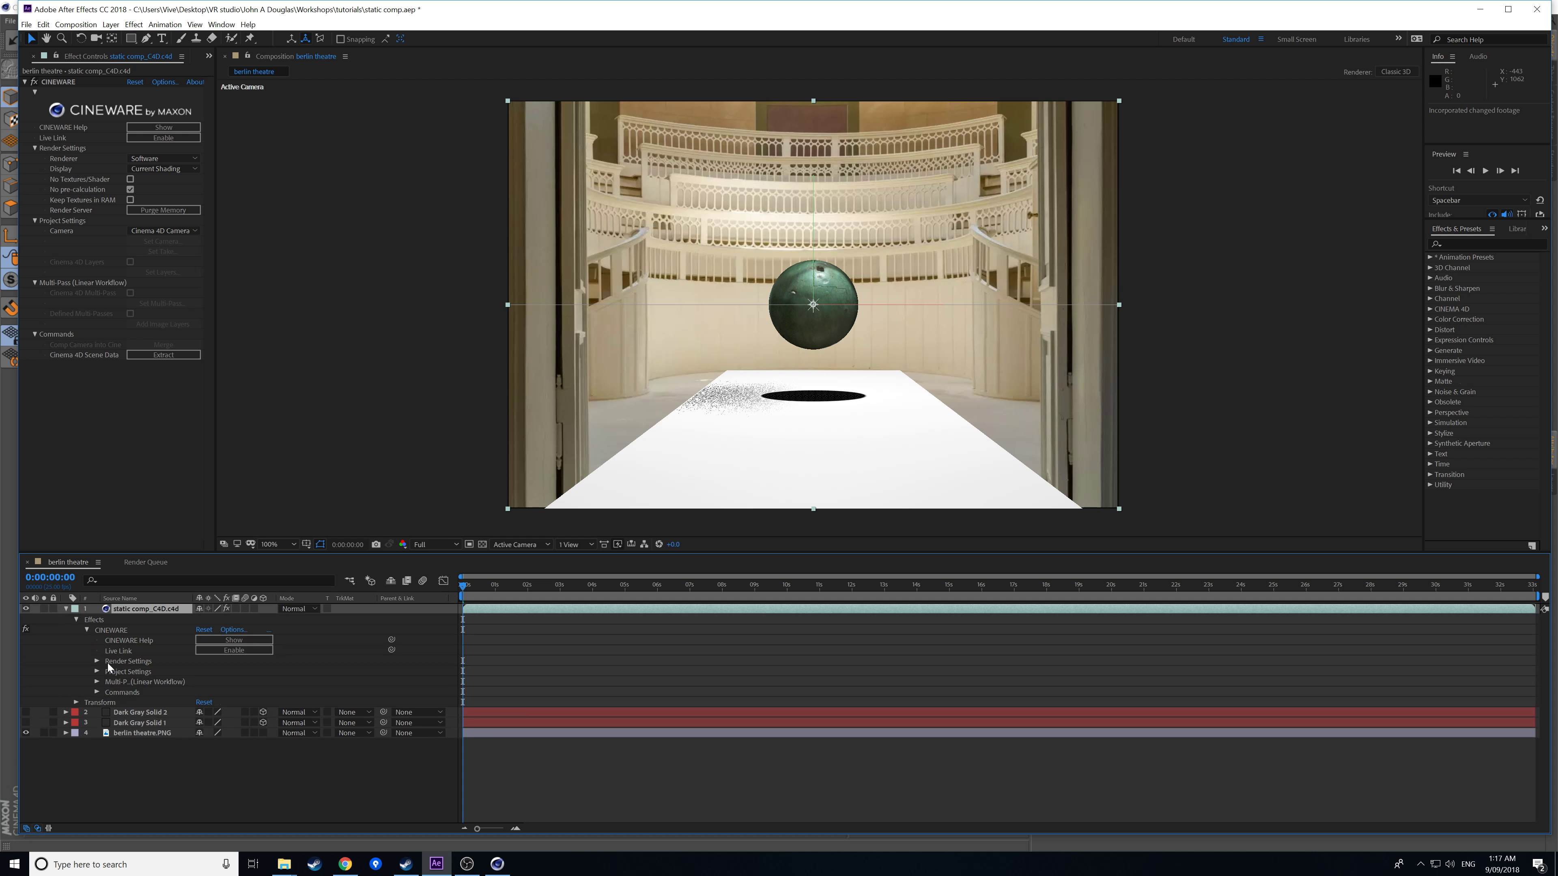
{"action": "left_click", "coordinate": [97, 662]}
{"action": "left_click", "coordinate": [233, 672]}
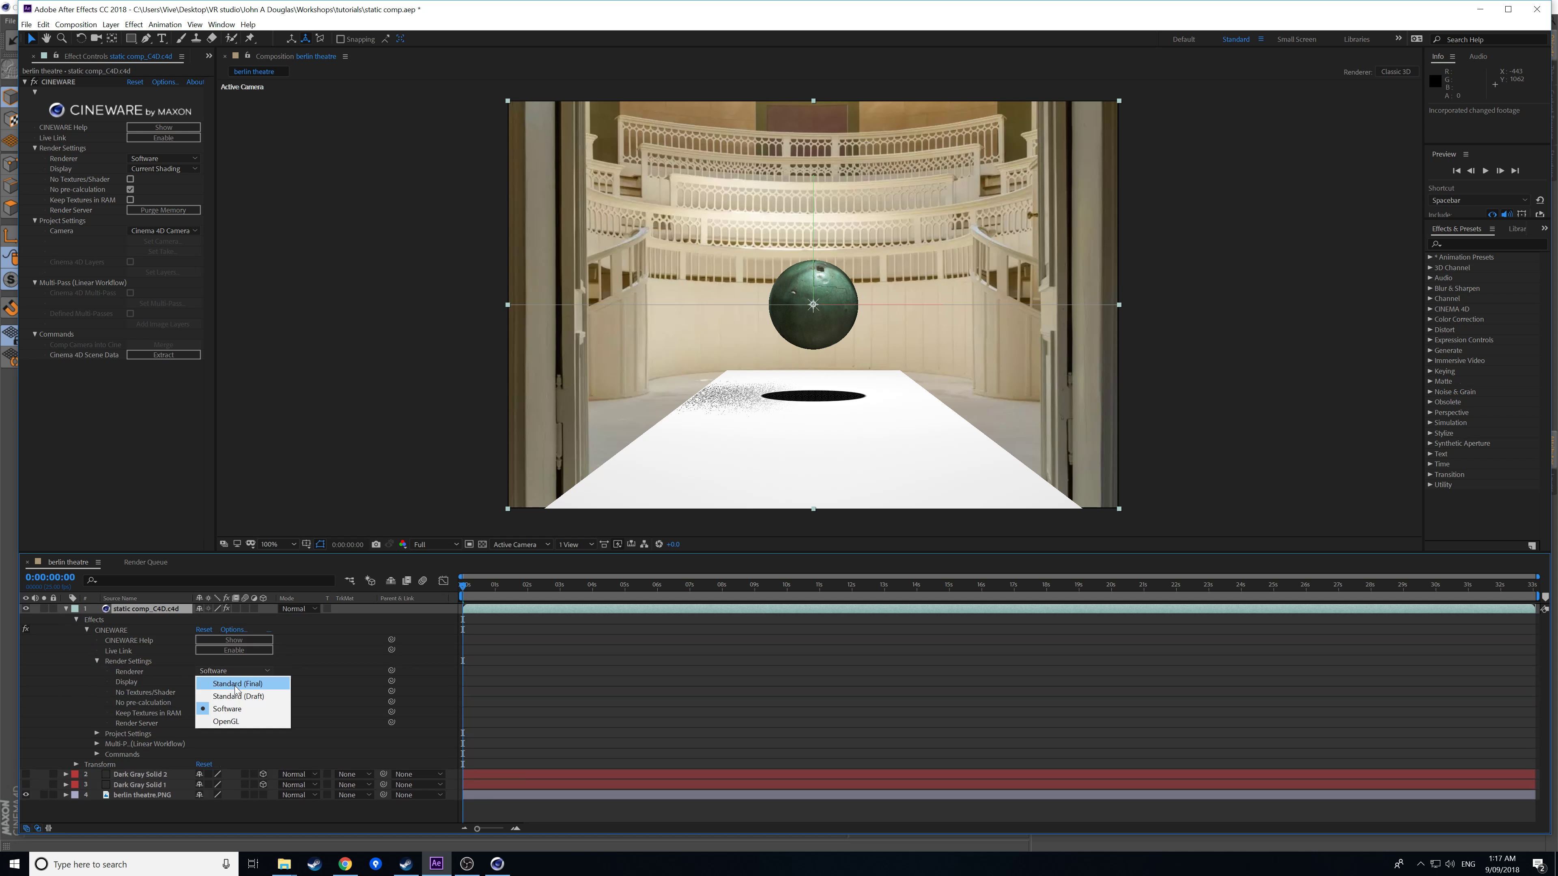
{"action": "left_click", "coordinate": [237, 688]}
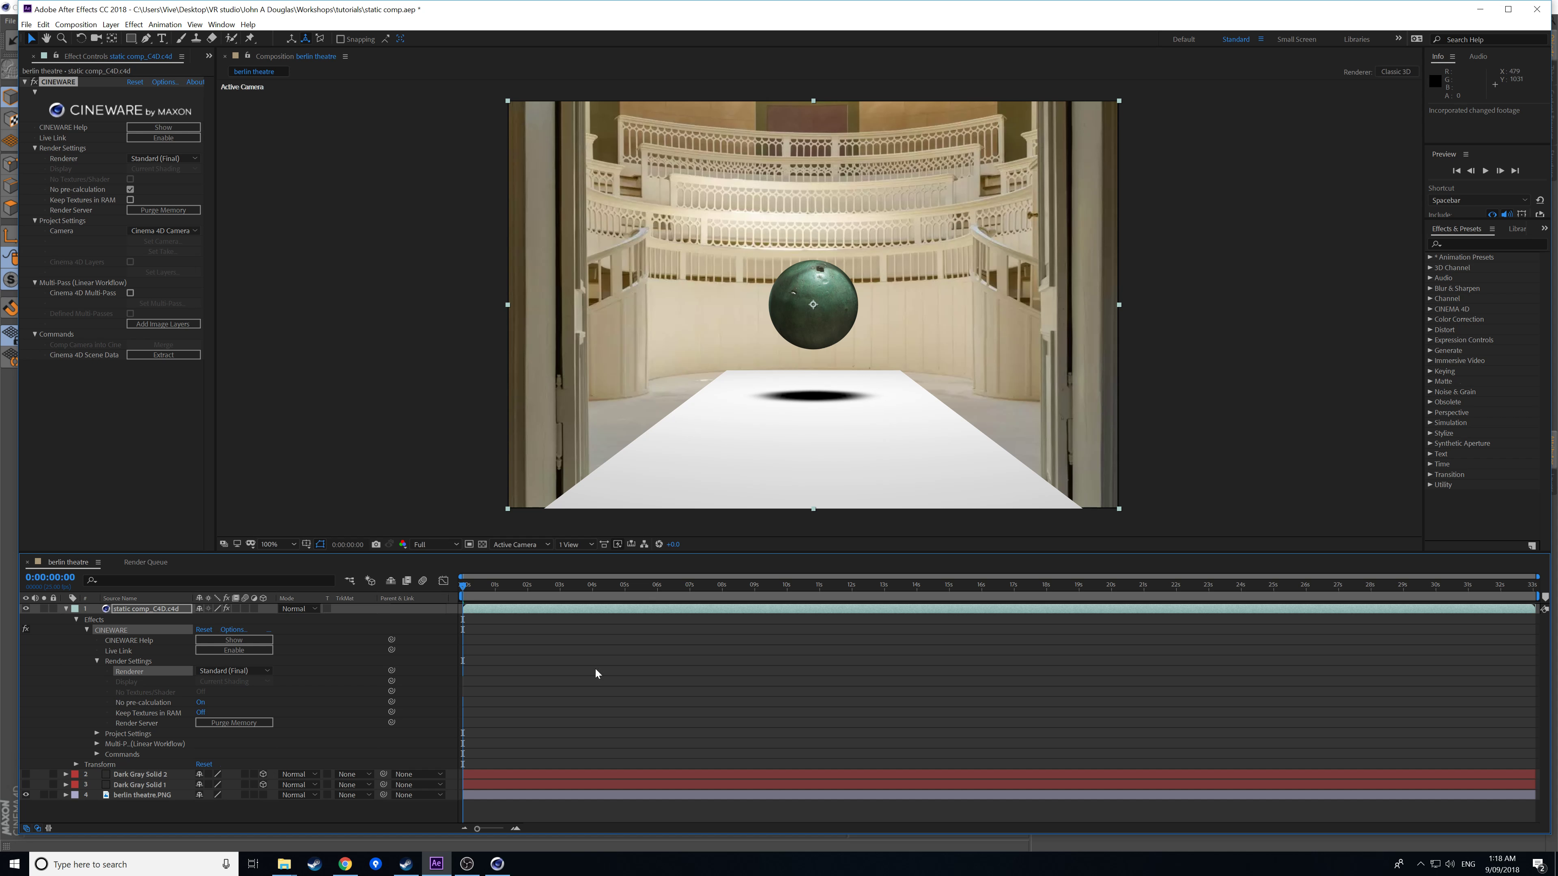
- Switch to Cinema 4D and add a Compositing tag to the ZBrush sphere group, enabling object buffer 1 on it
{"action": "left_click", "coordinate": [495, 864]}
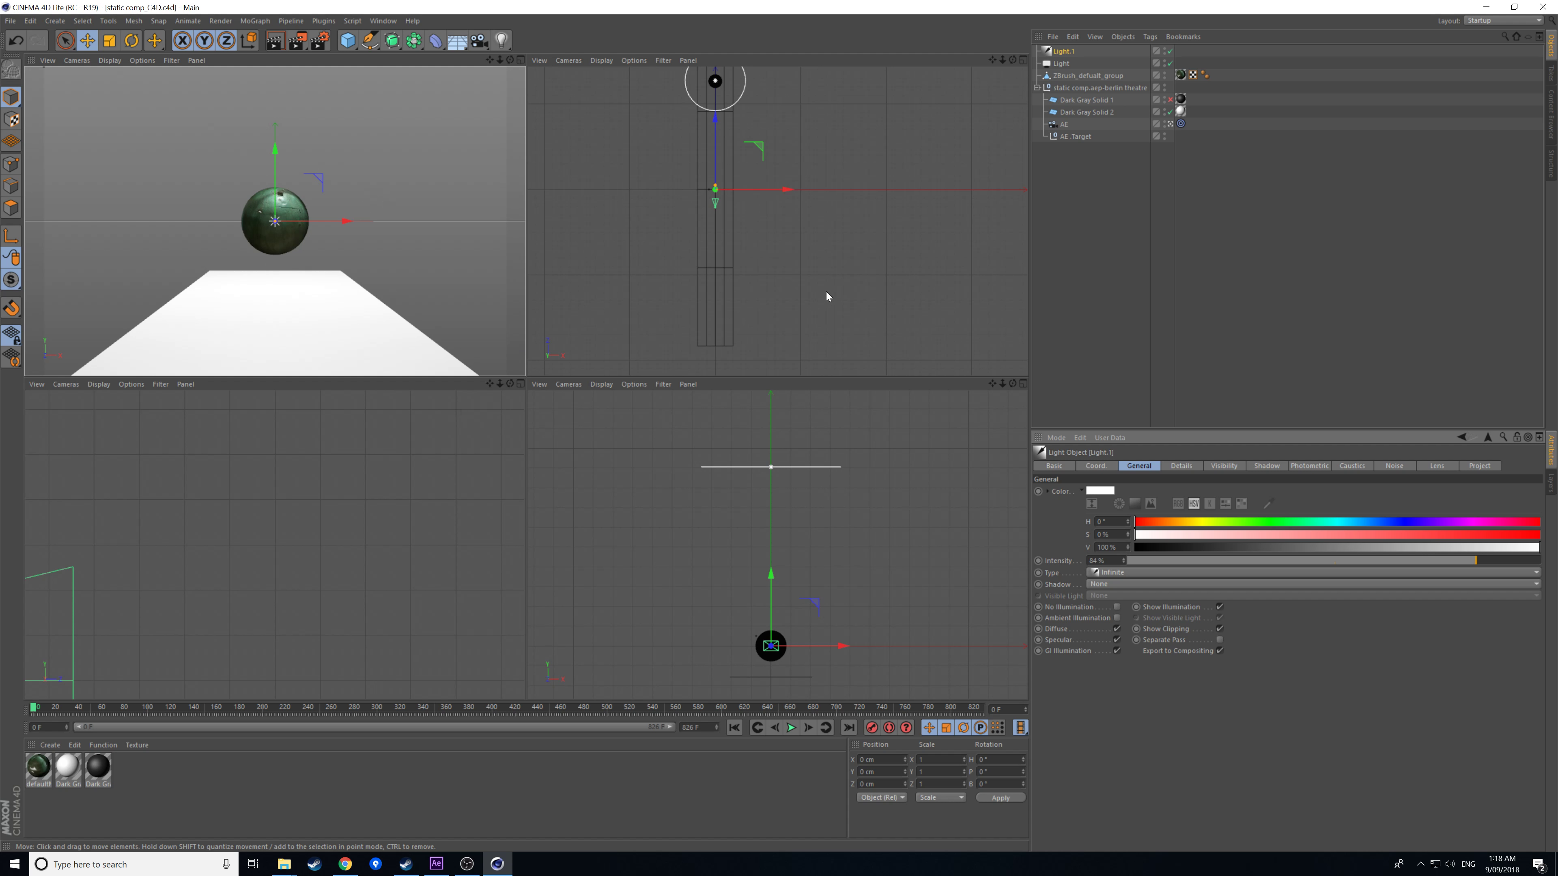
{"action": "left_click", "coordinate": [1235, 252]}
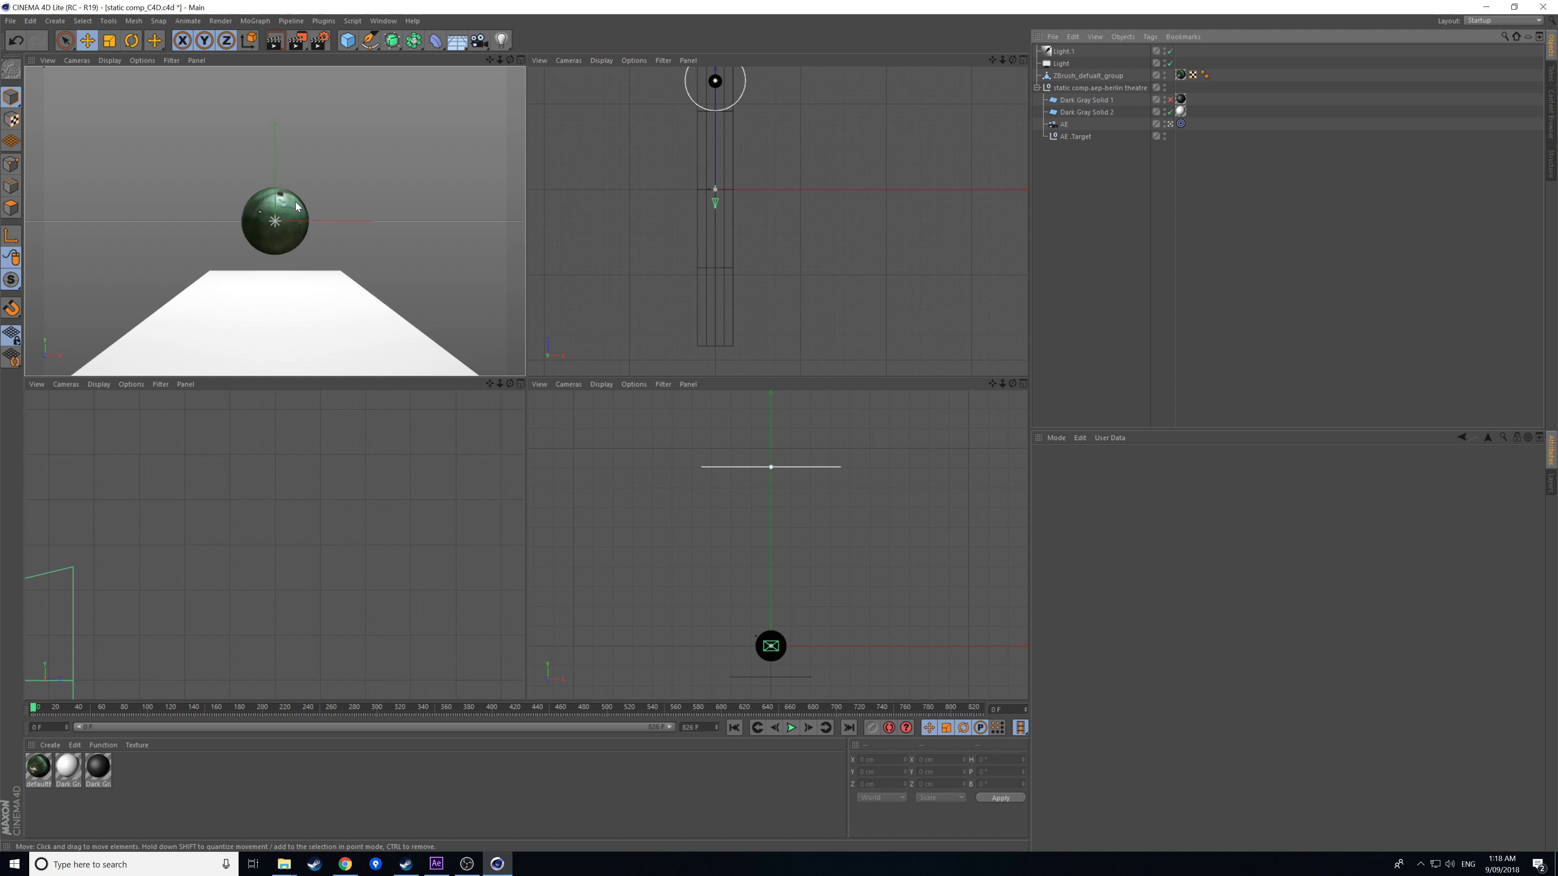
{"action": "left_click", "coordinate": [1089, 76]}
{"action": "right_click", "coordinate": [1099, 74]}
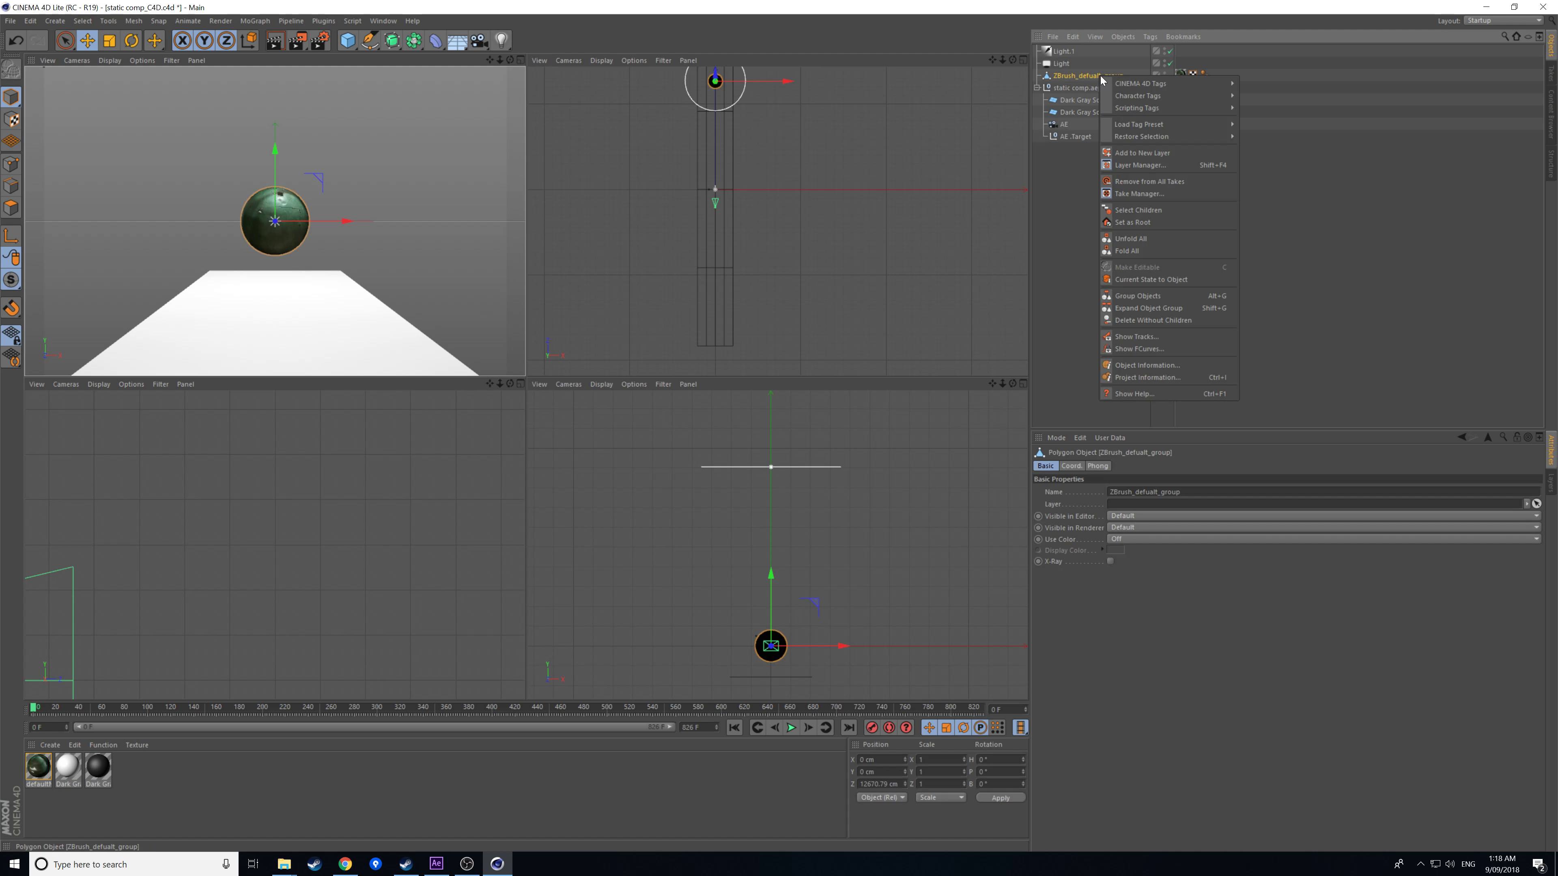
{"action": "mouse_move", "coordinate": [1127, 89]}
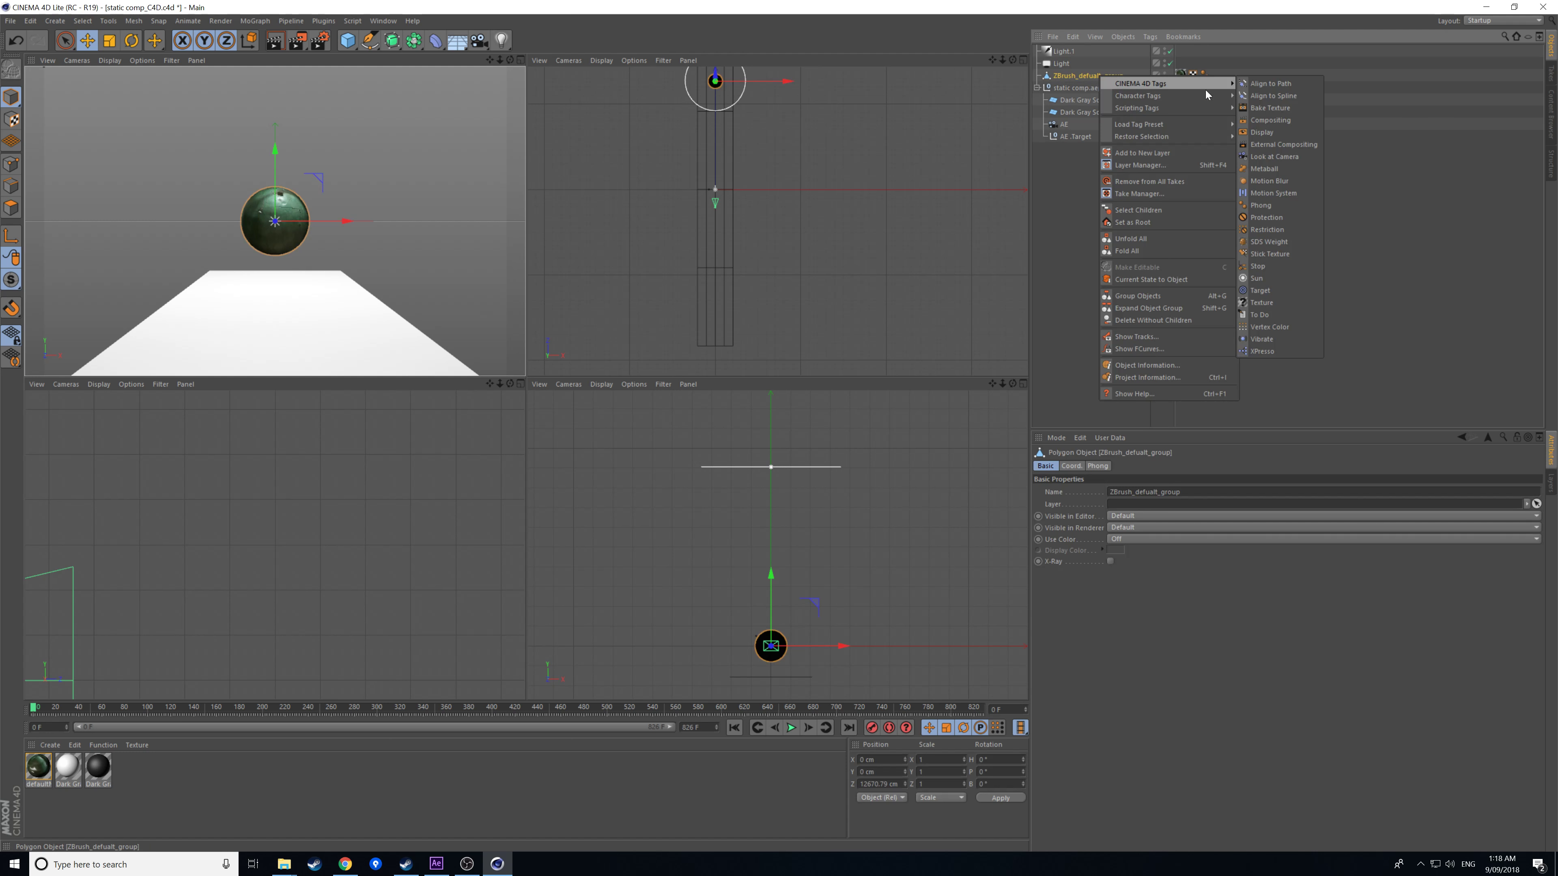
{"action": "left_click", "coordinate": [1270, 120]}
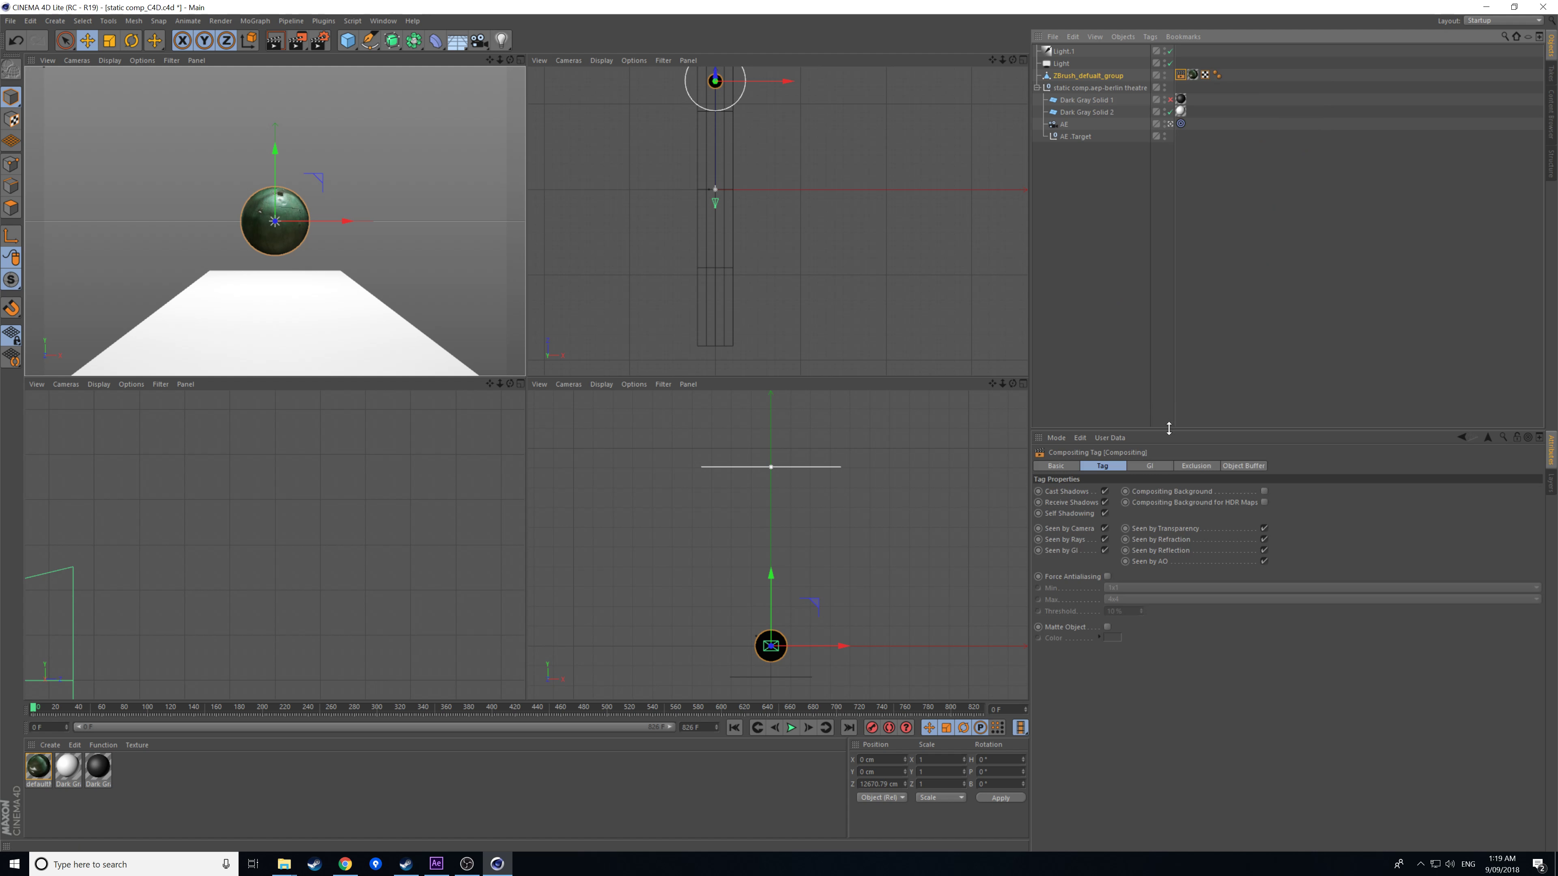
{"action": "left_click", "coordinate": [1236, 466]}
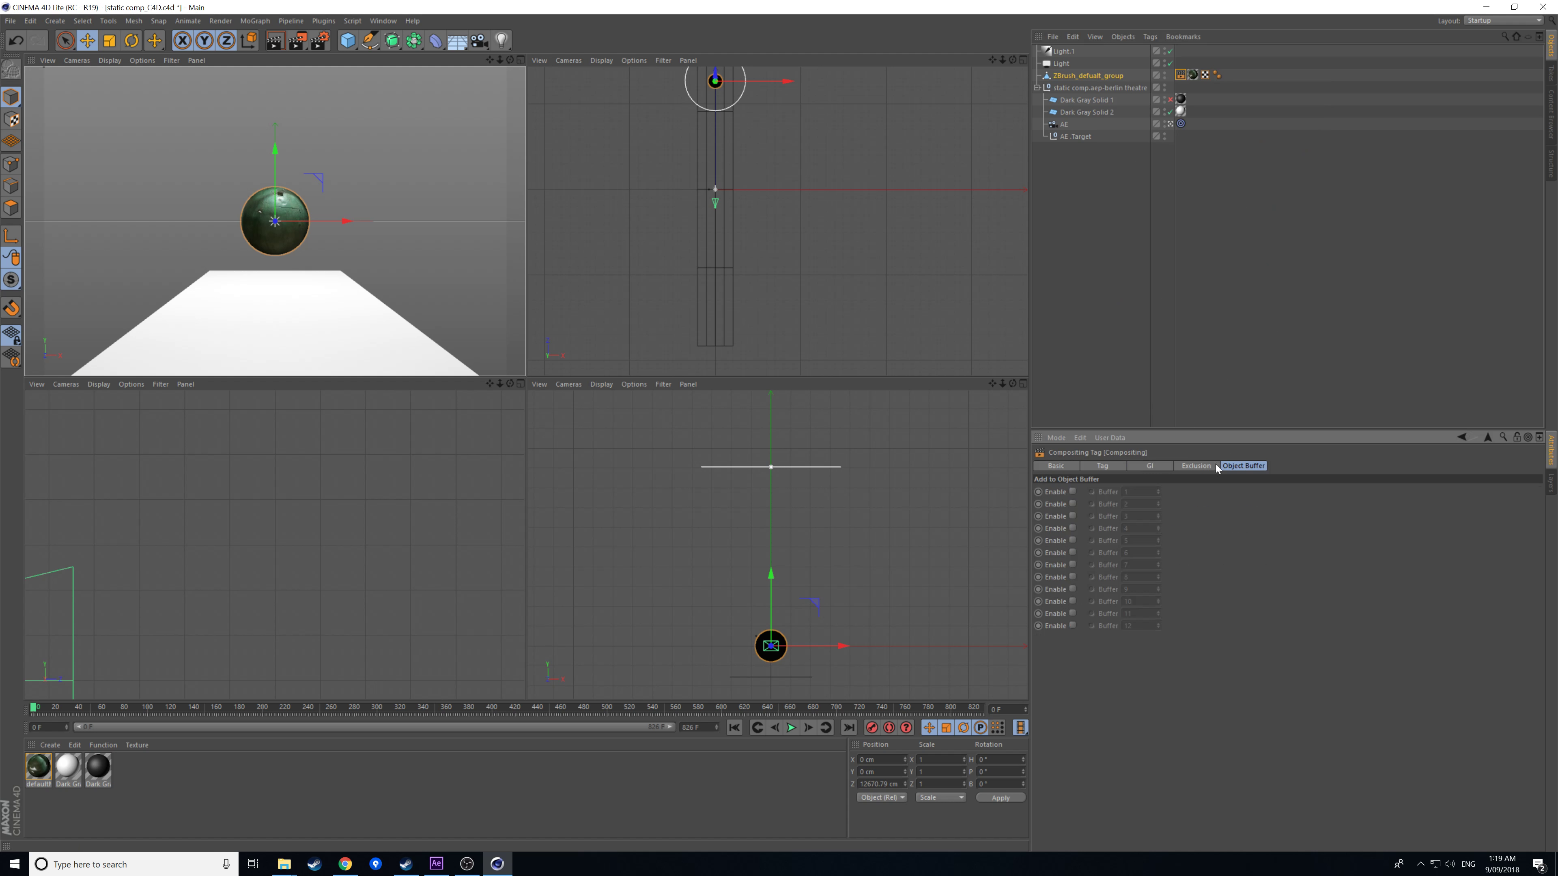
{"action": "left_click", "coordinate": [1073, 492]}
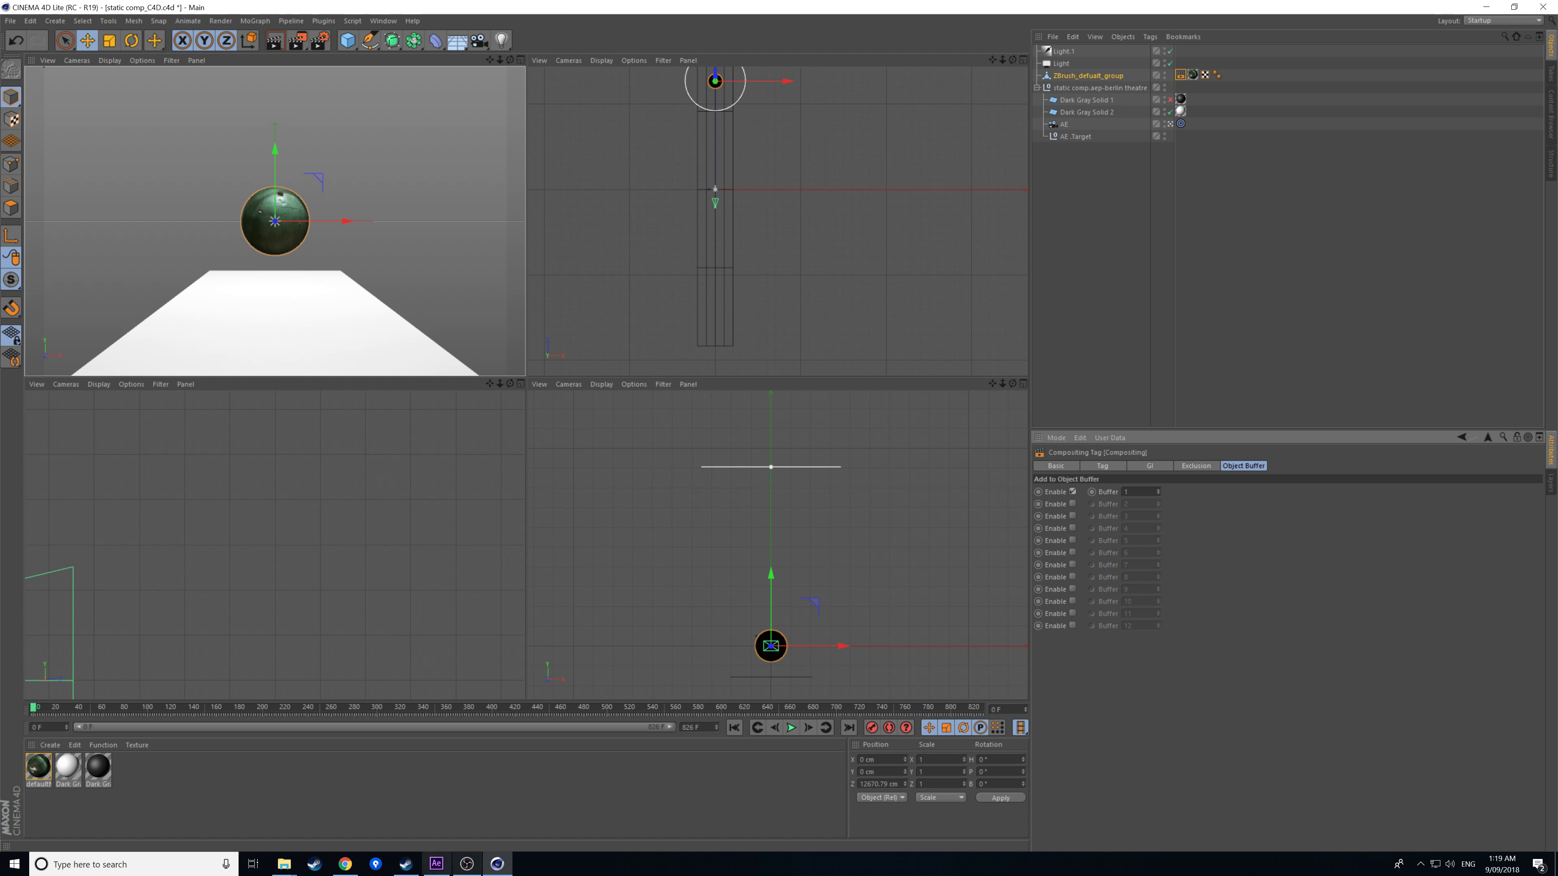
- Set the anti-aliasing to Best in the Cinema 4D render settings
{"action": "mouse_move", "coordinate": [436, 864]}
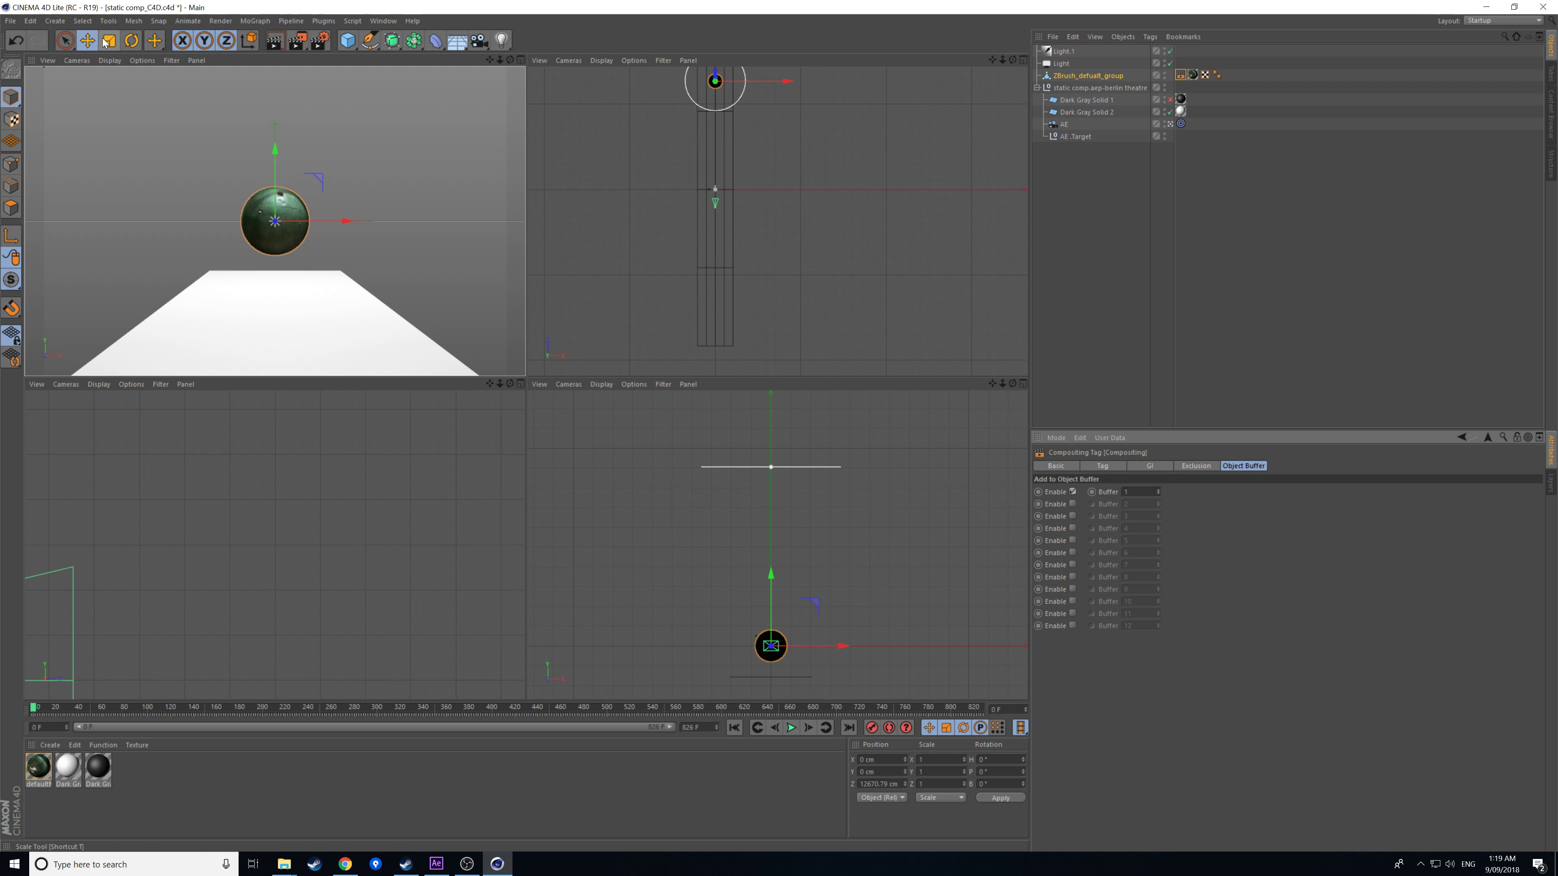
{"action": "left_click", "coordinate": [222, 22]}
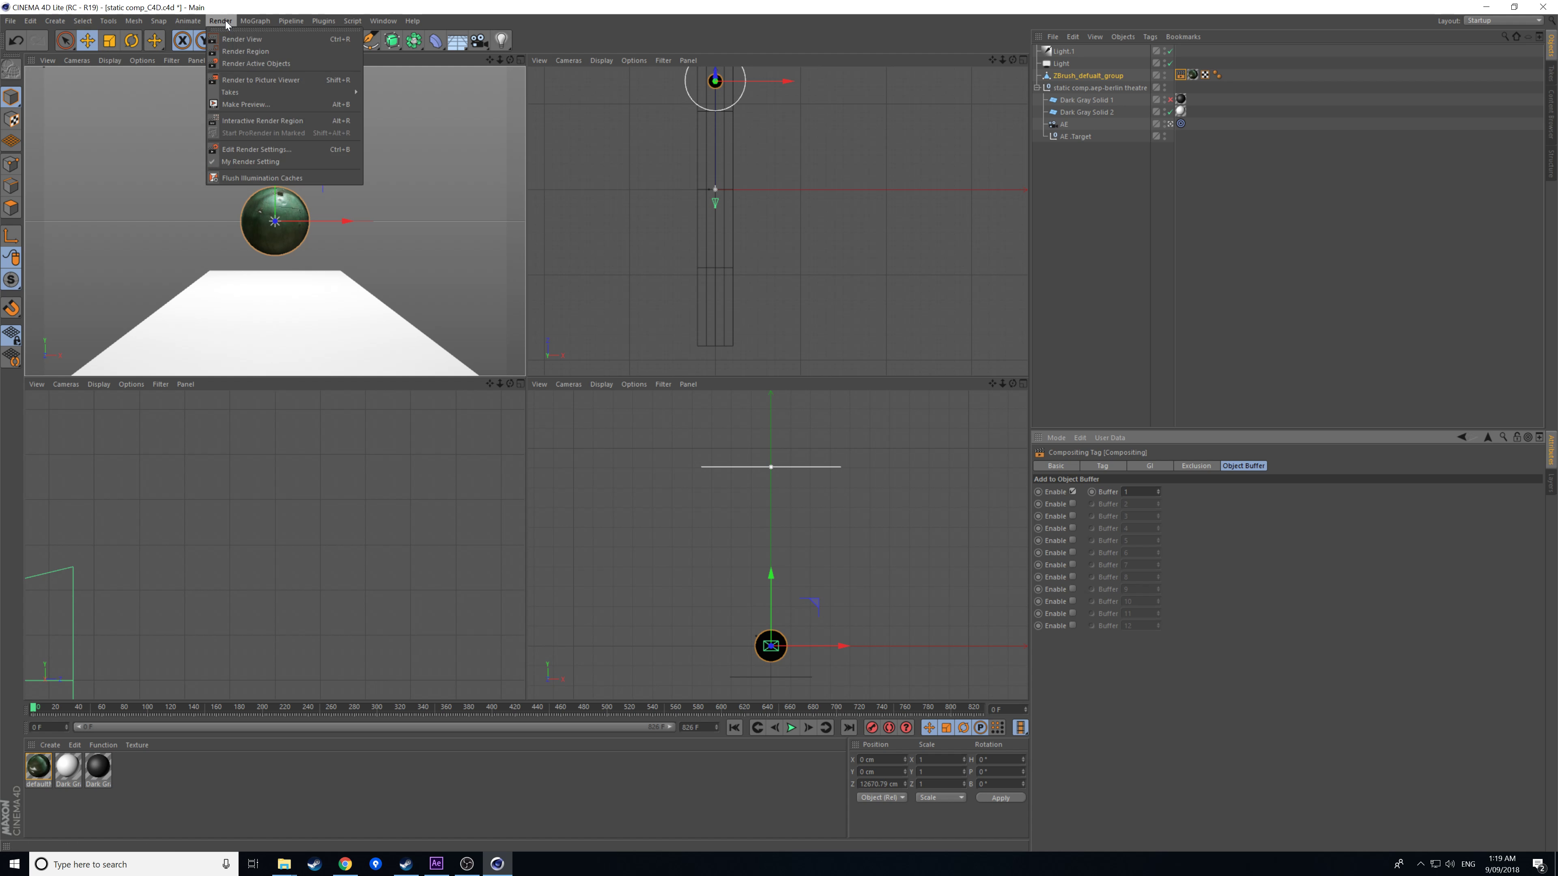
{"action": "left_click", "coordinate": [267, 149]}
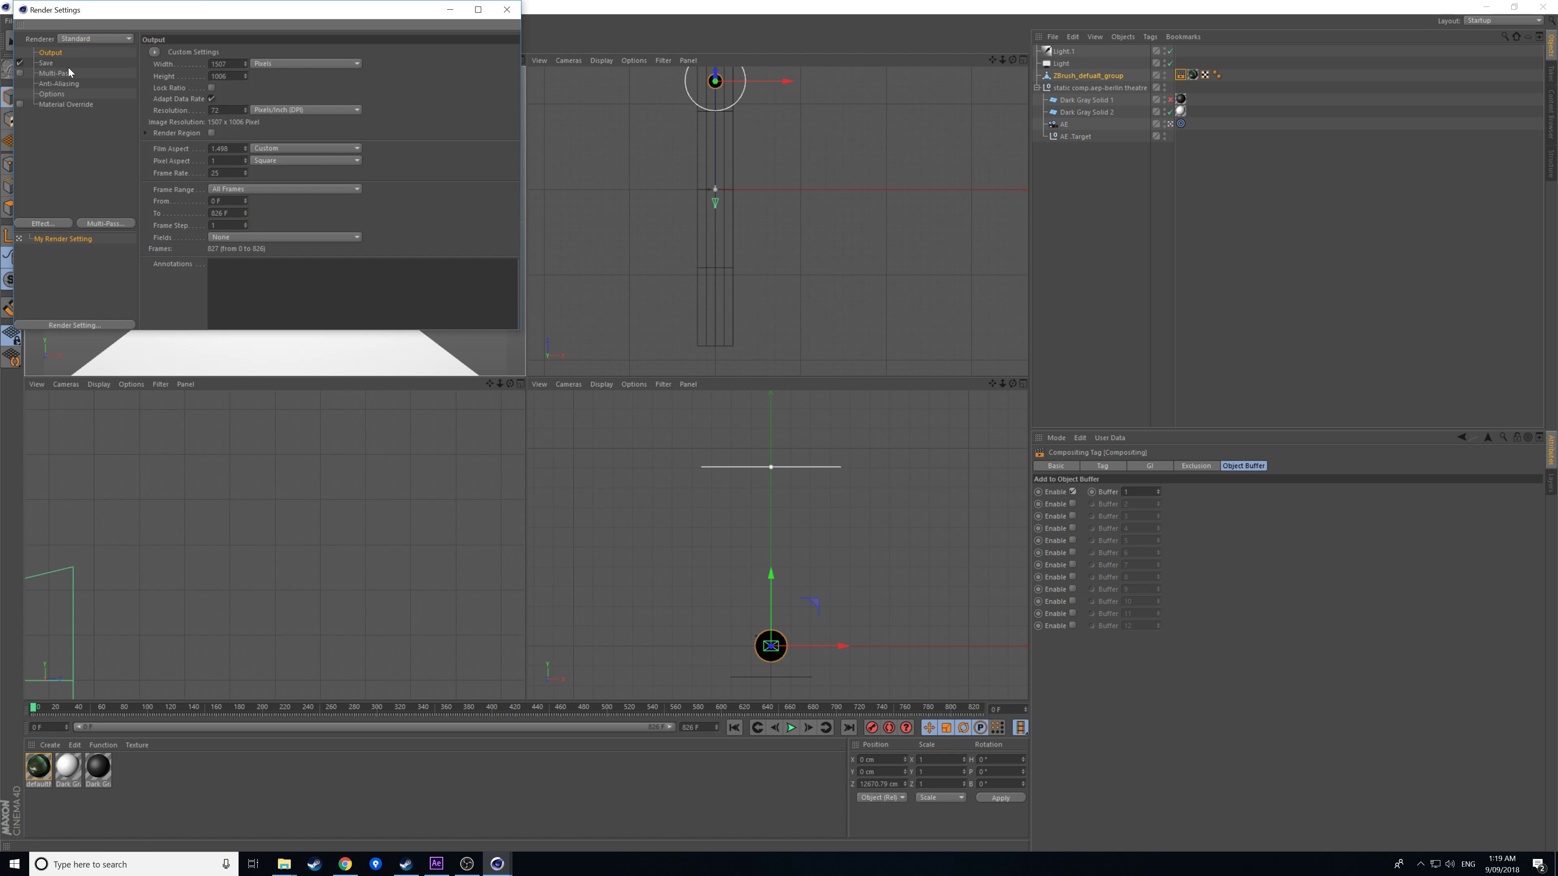
{"action": "left_click", "coordinate": [64, 80]}
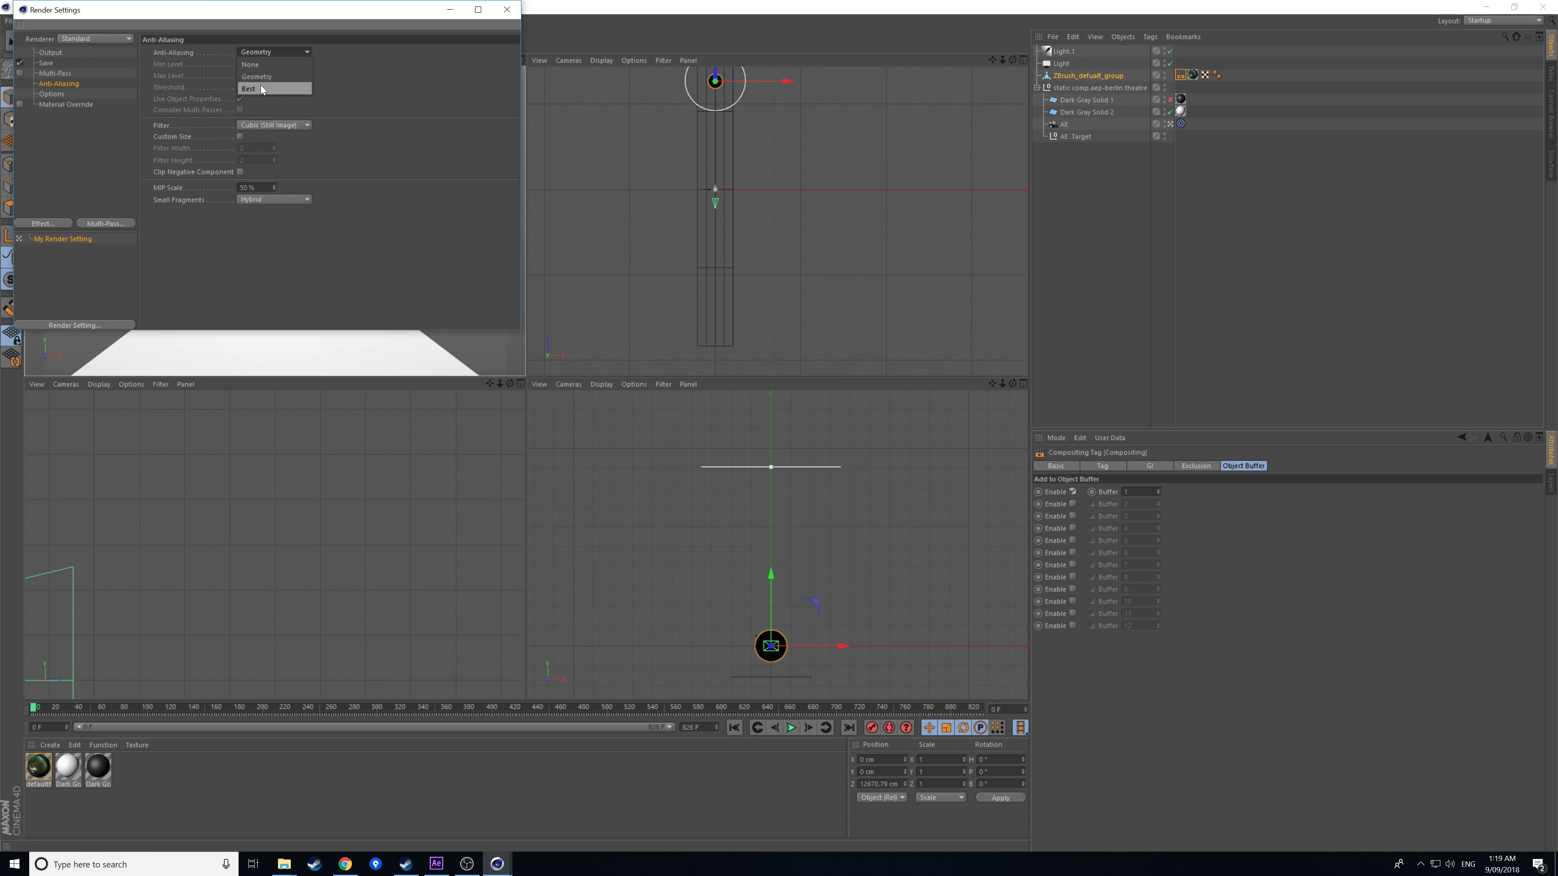
{"action": "left_click", "coordinate": [253, 86]}
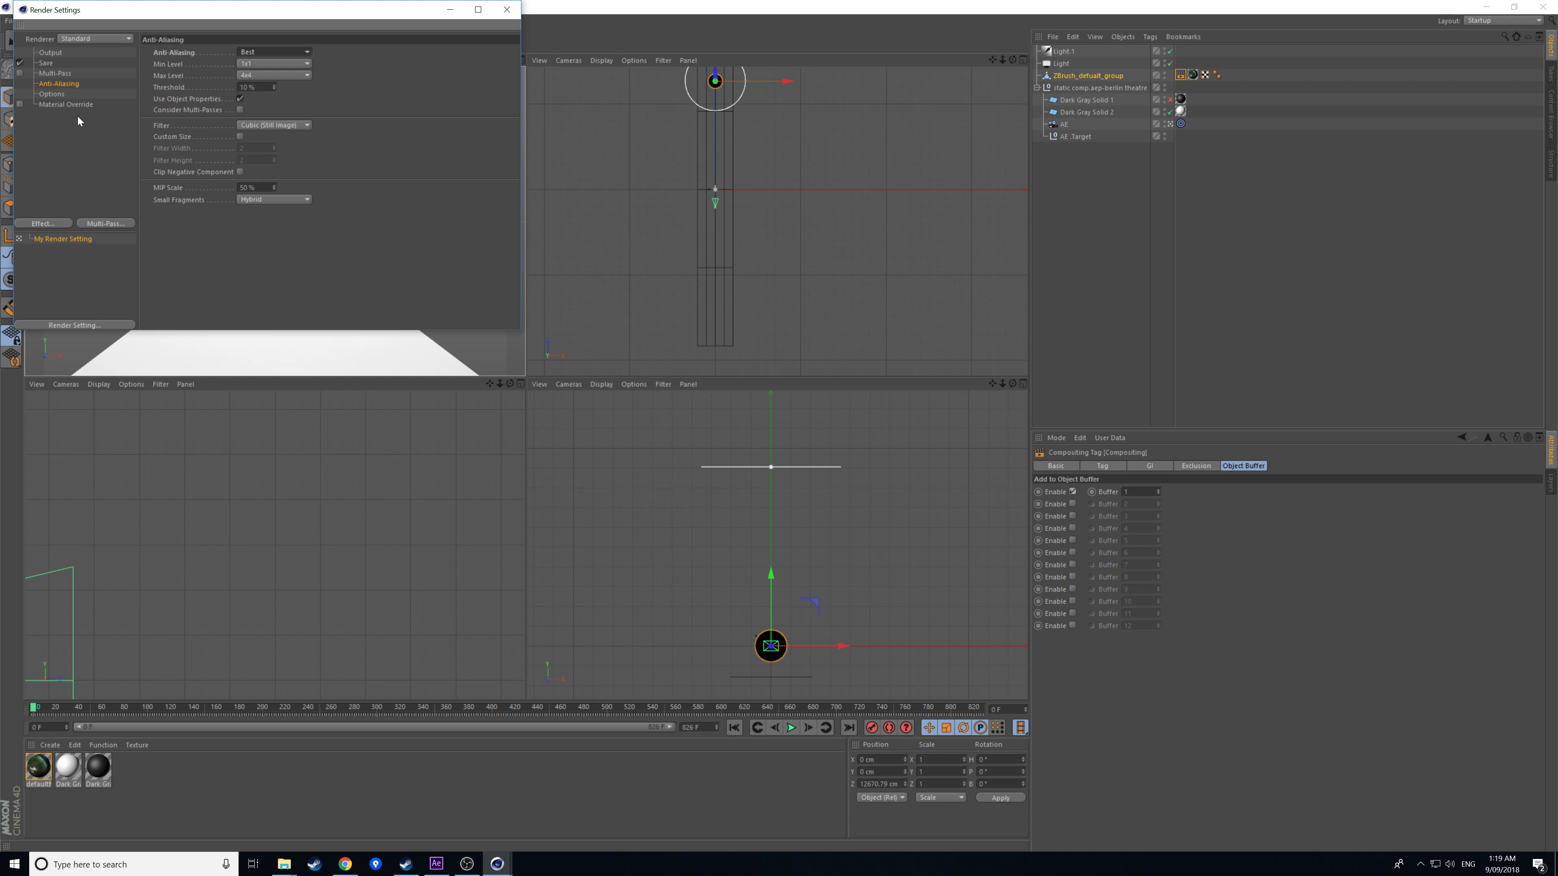
- Enable Multi-Pass rendering and add Object Buffer and Shadow passes, closing the render settings
{"action": "left_click", "coordinate": [21, 74]}
{"action": "left_click", "coordinate": [105, 224]}
{"action": "left_click", "coordinate": [182, 311]}
{"action": "left_click", "coordinate": [95, 223]}
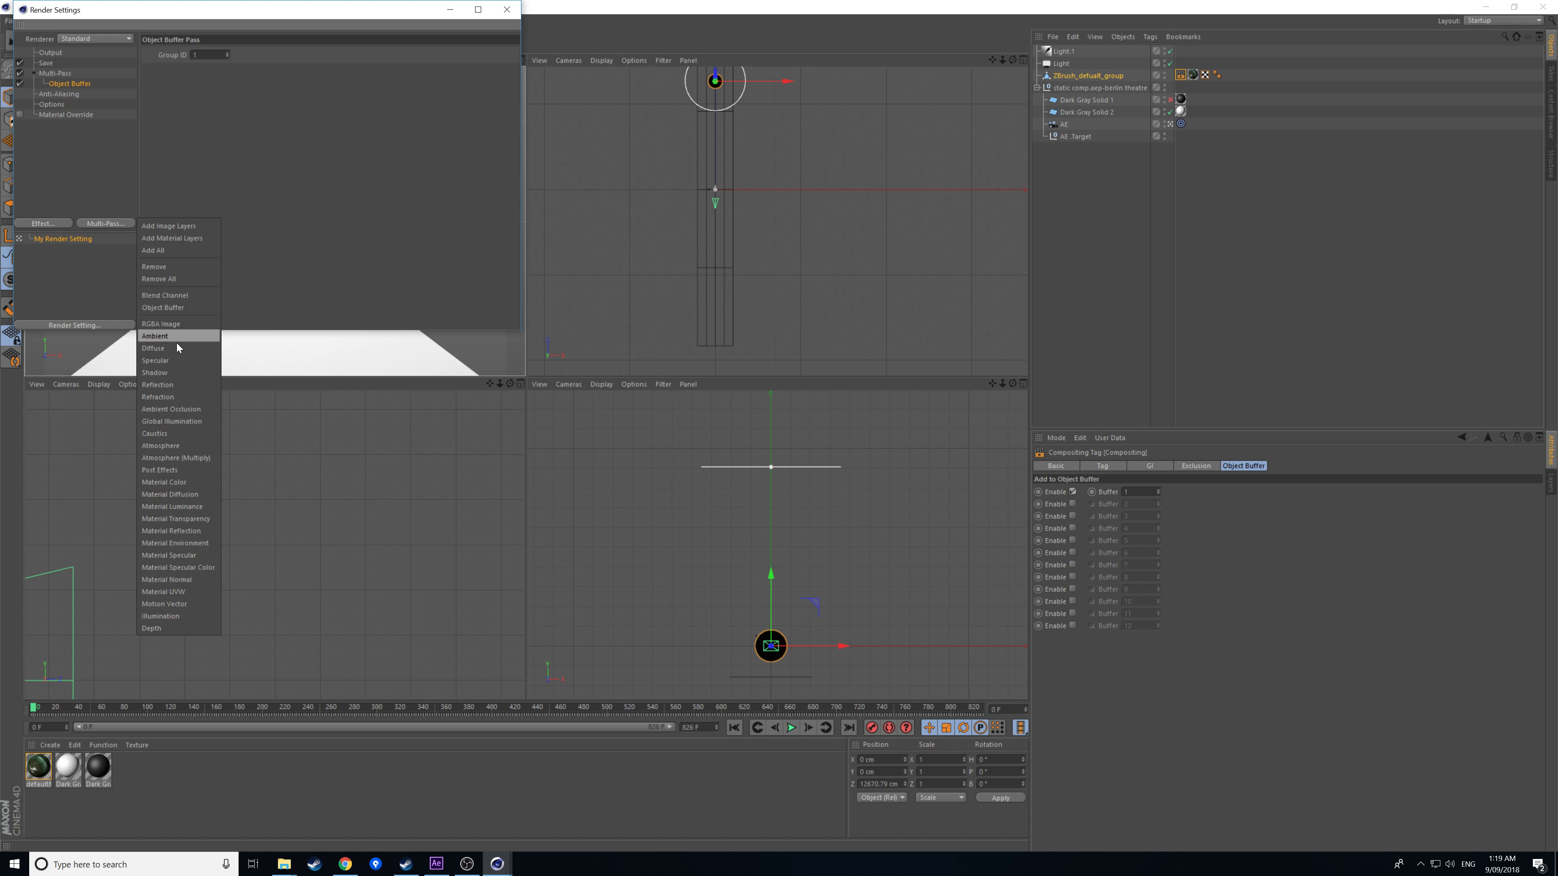
{"action": "left_click", "coordinate": [165, 372]}
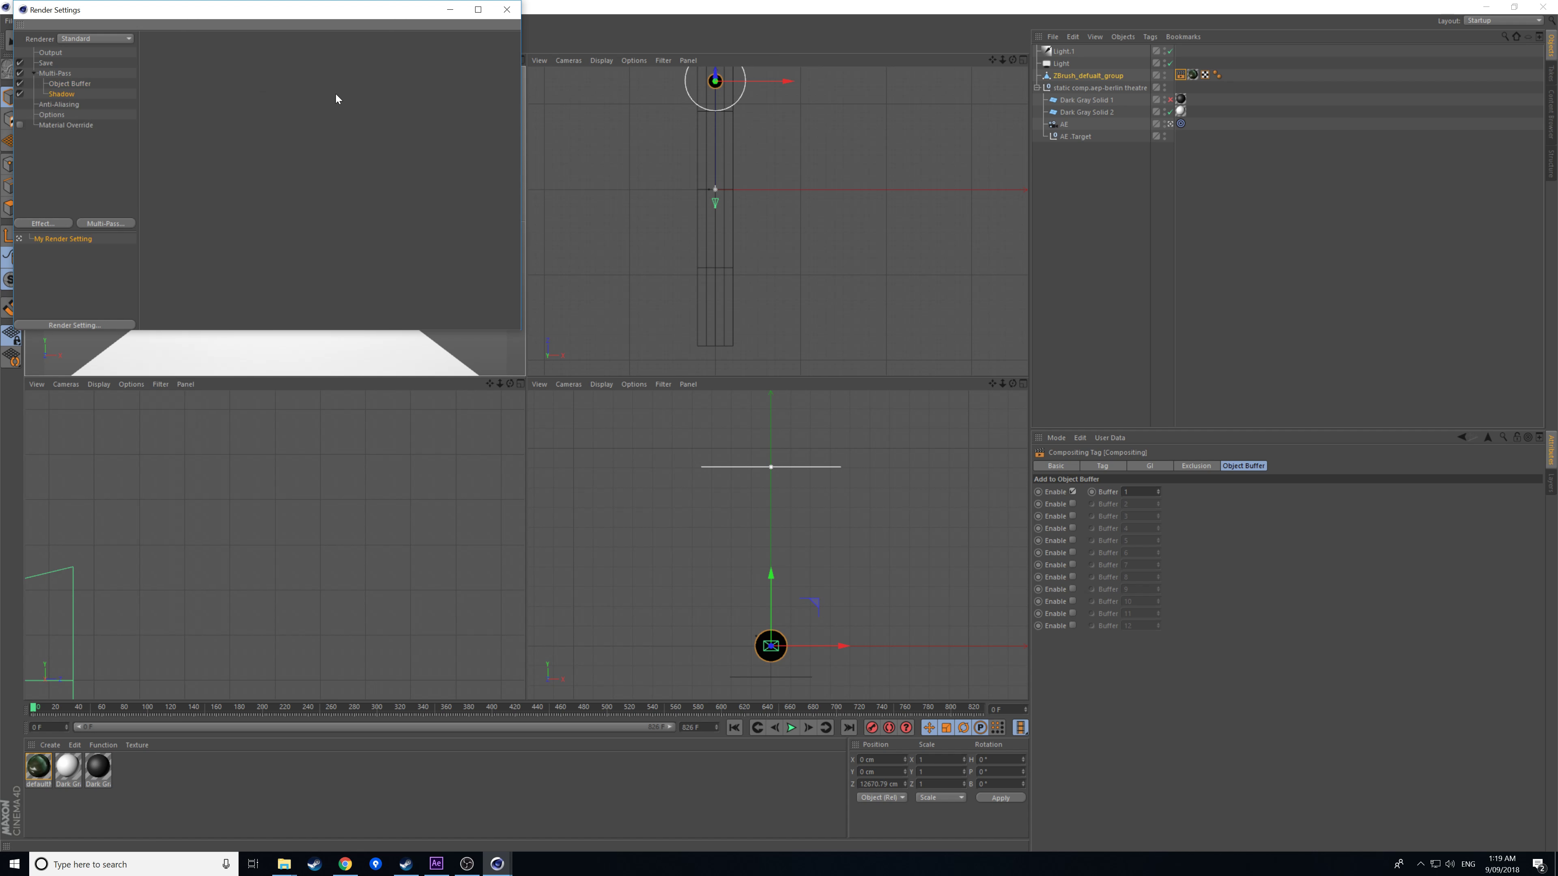
{"action": "left_click", "coordinate": [507, 9]}
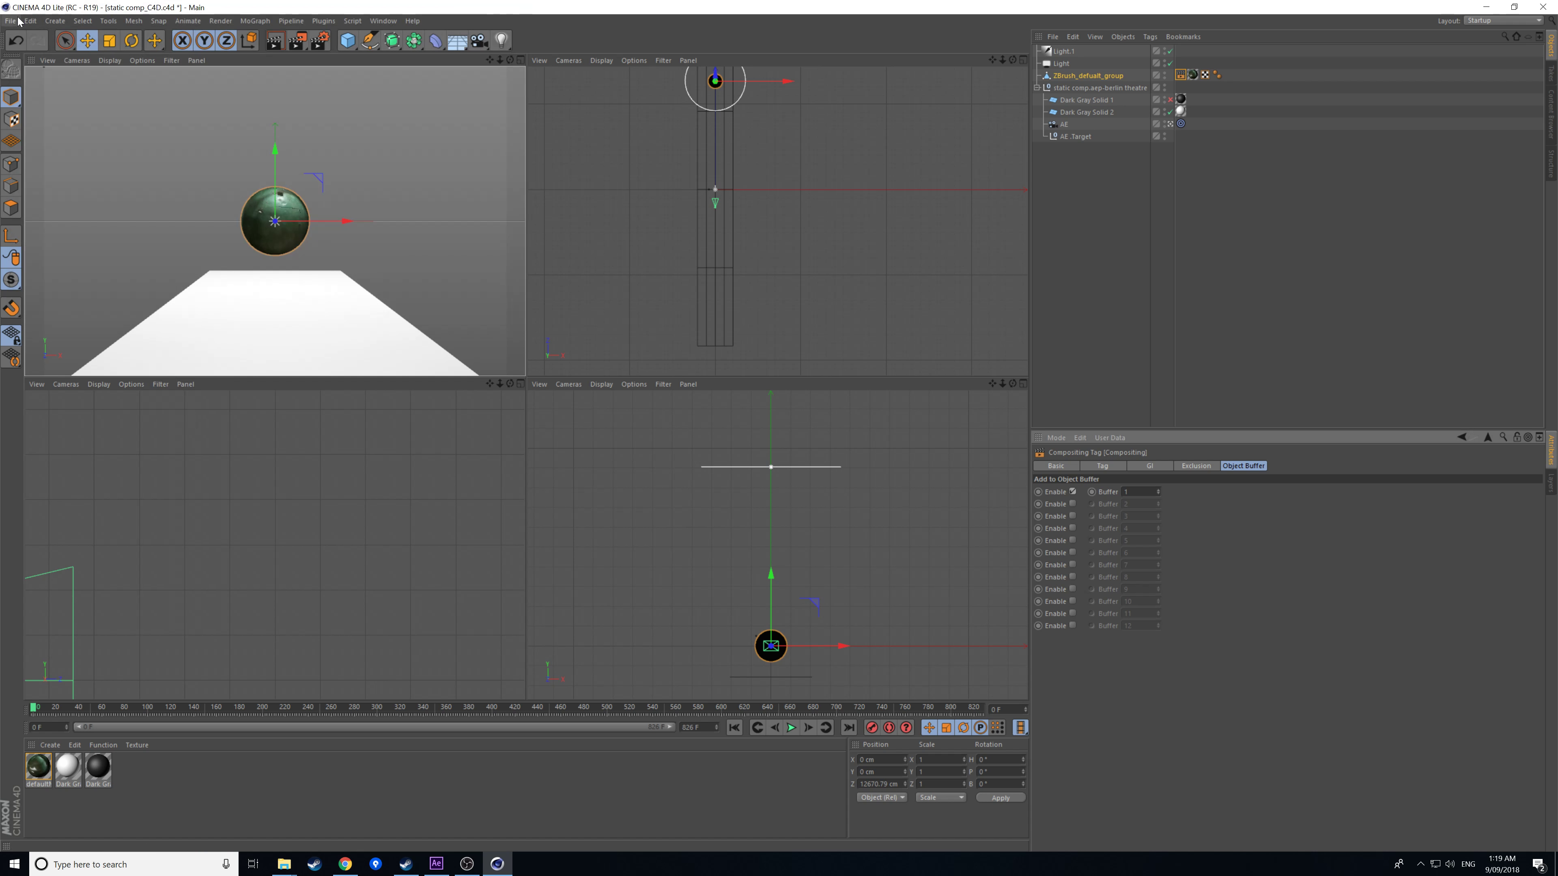
- Save the Cinema 4D scene with its pass setup and return to After Effects
{"action": "left_click", "coordinate": [11, 20]}
{"action": "left_click", "coordinate": [49, 121]}
{"action": "left_click", "coordinate": [436, 864]}
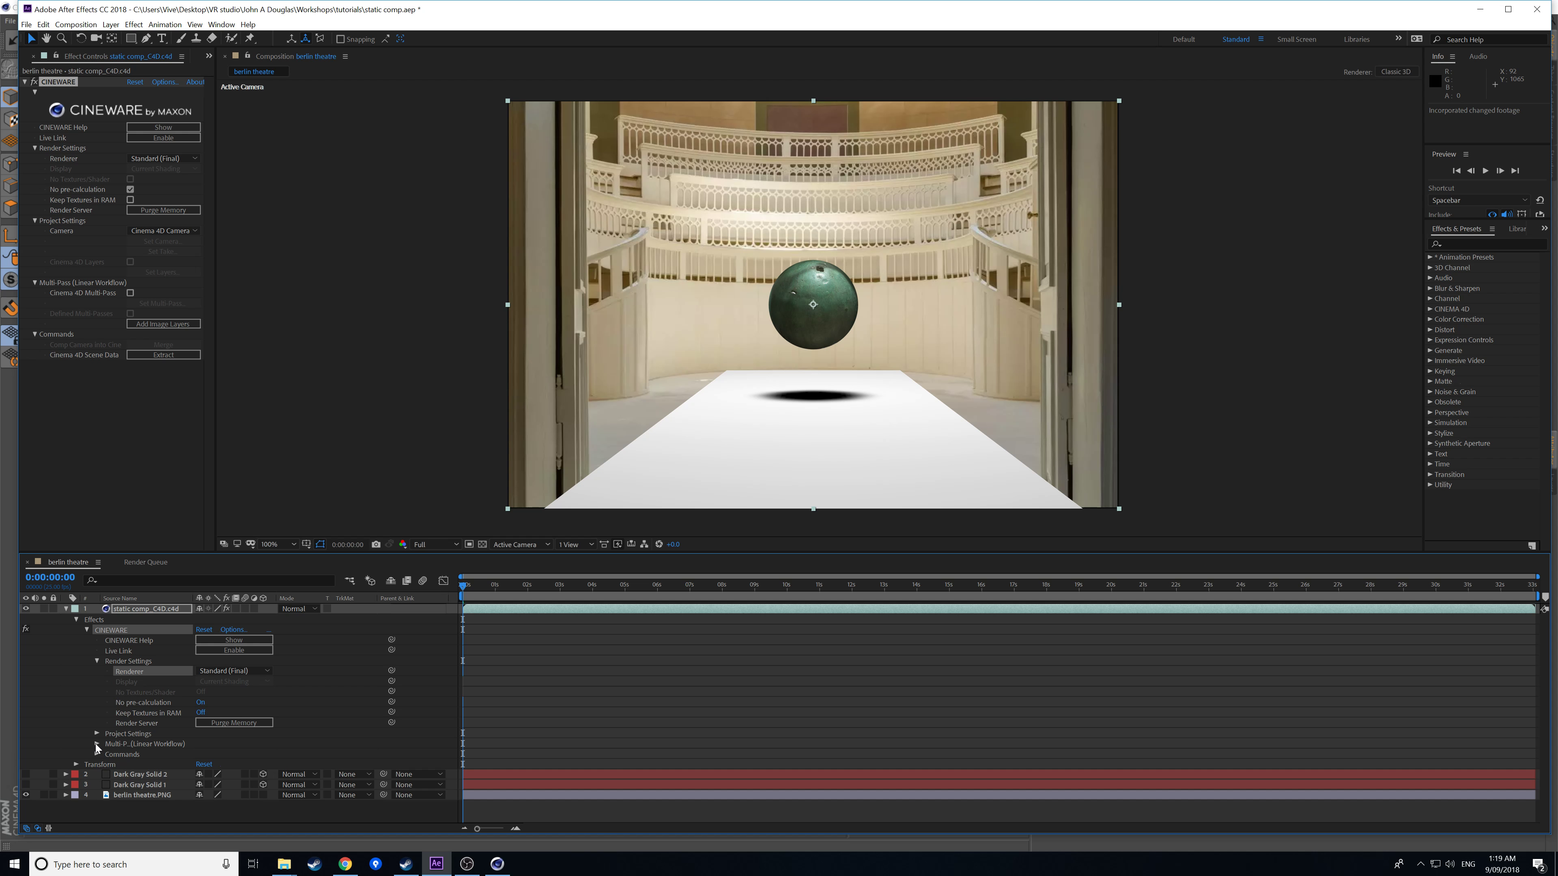
- Turn on CINEWARE's Cinema 4D Multi-Pass with RGBA Image and Defined Multi-Passes, and add the passes as image layers
{"action": "left_click", "coordinate": [97, 745]}
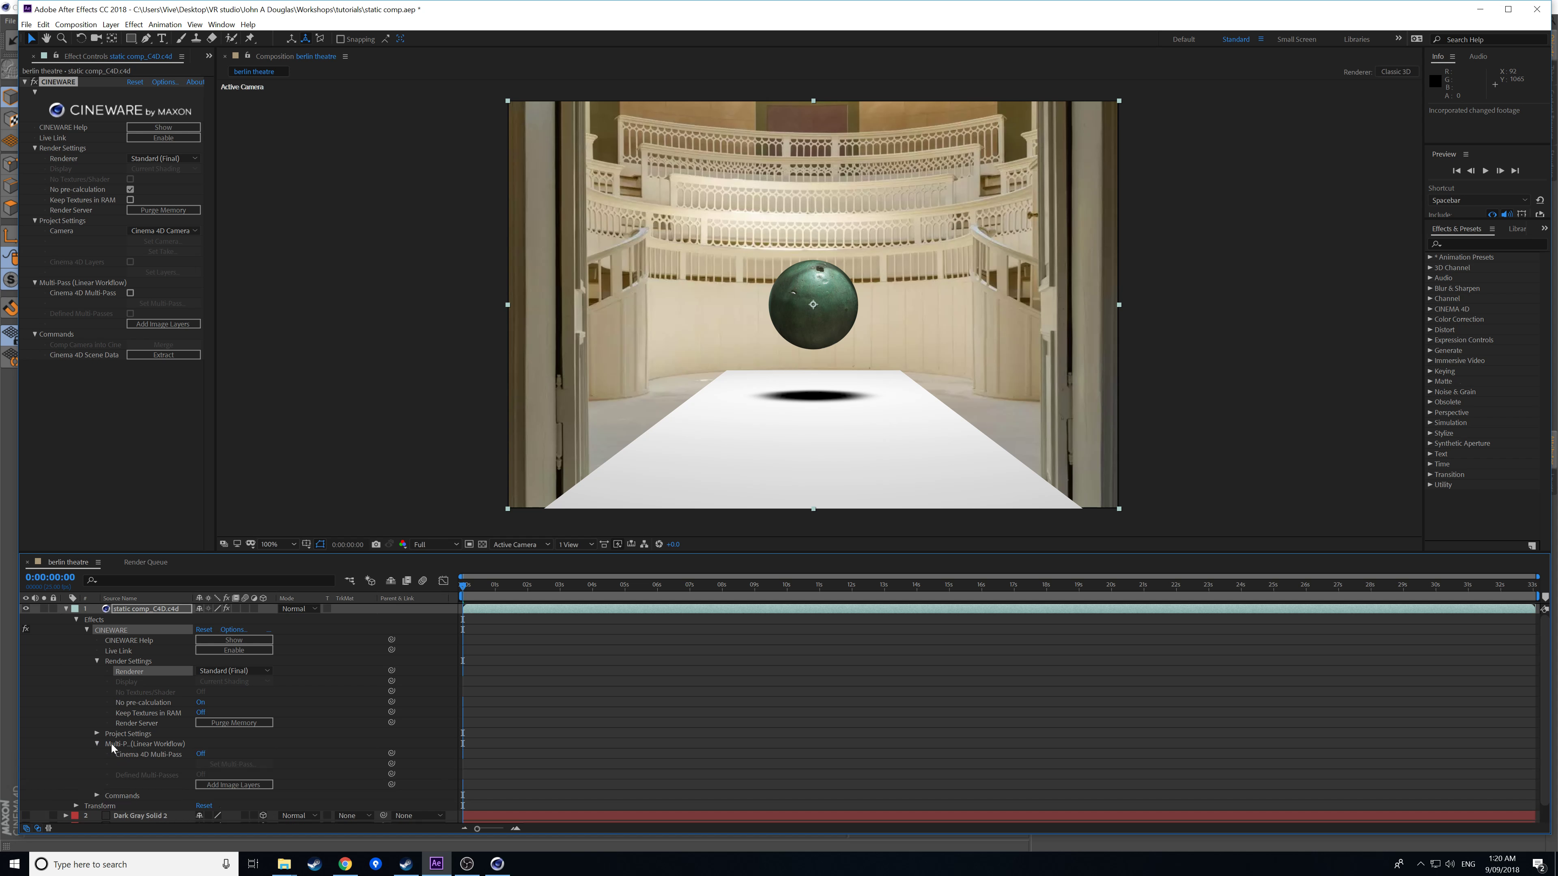
{"action": "mouse_move", "coordinate": [193, 615]}
{"action": "left_mouse_down"}
{"action": "mouse_move", "coordinate": [301, 615]}
{"action": "mouse_move", "coordinate": [206, 615]}
{"action": "left_mouse_up"}
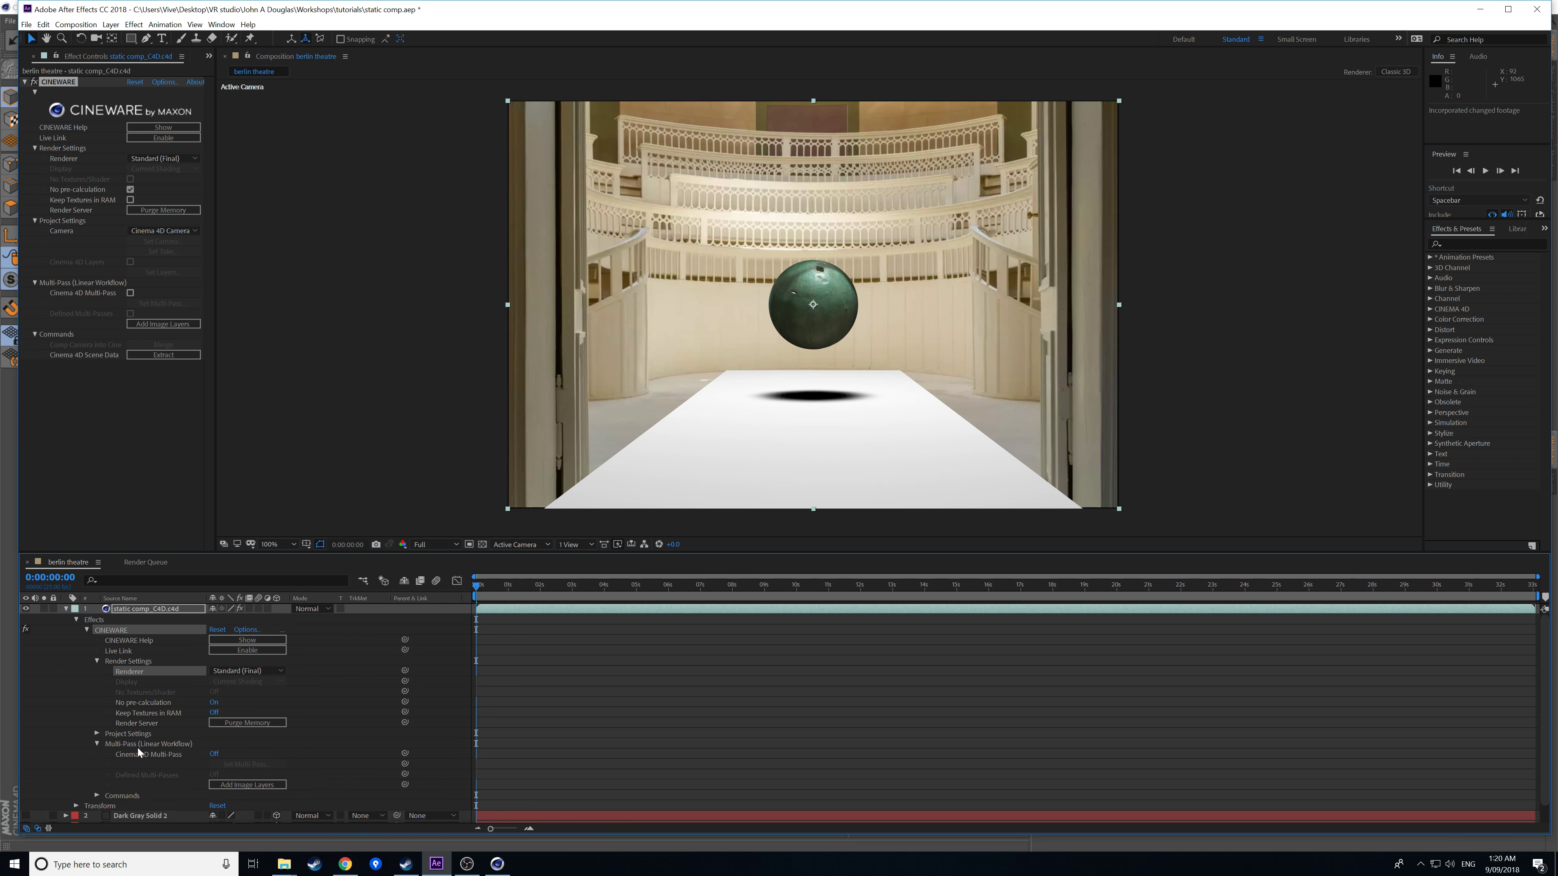
{"action": "left_click", "coordinate": [214, 754]}
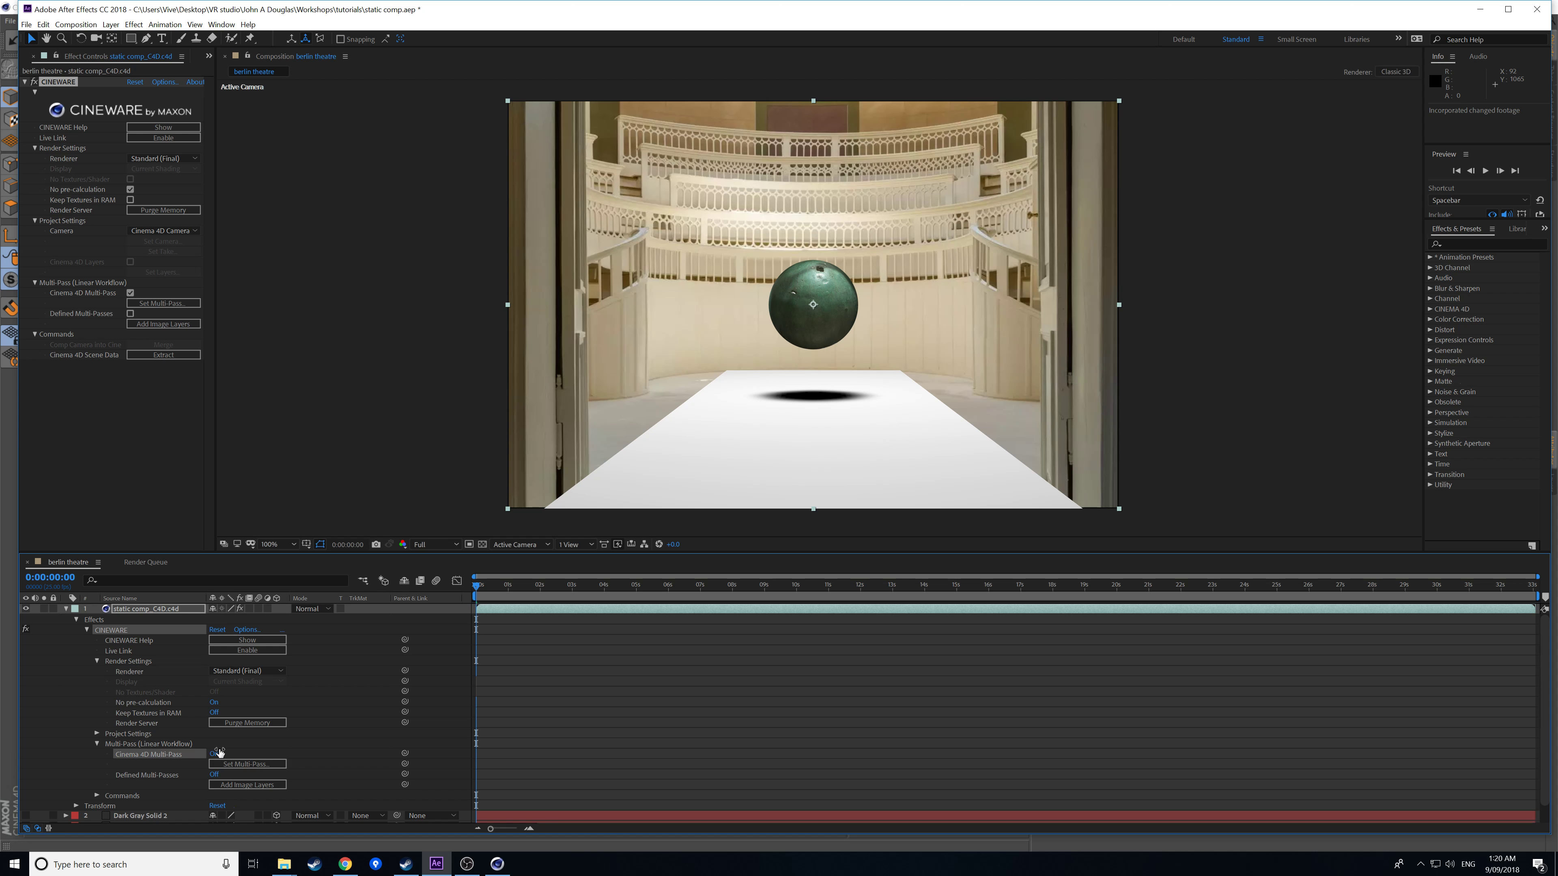
{"action": "left_click", "coordinate": [223, 765]}
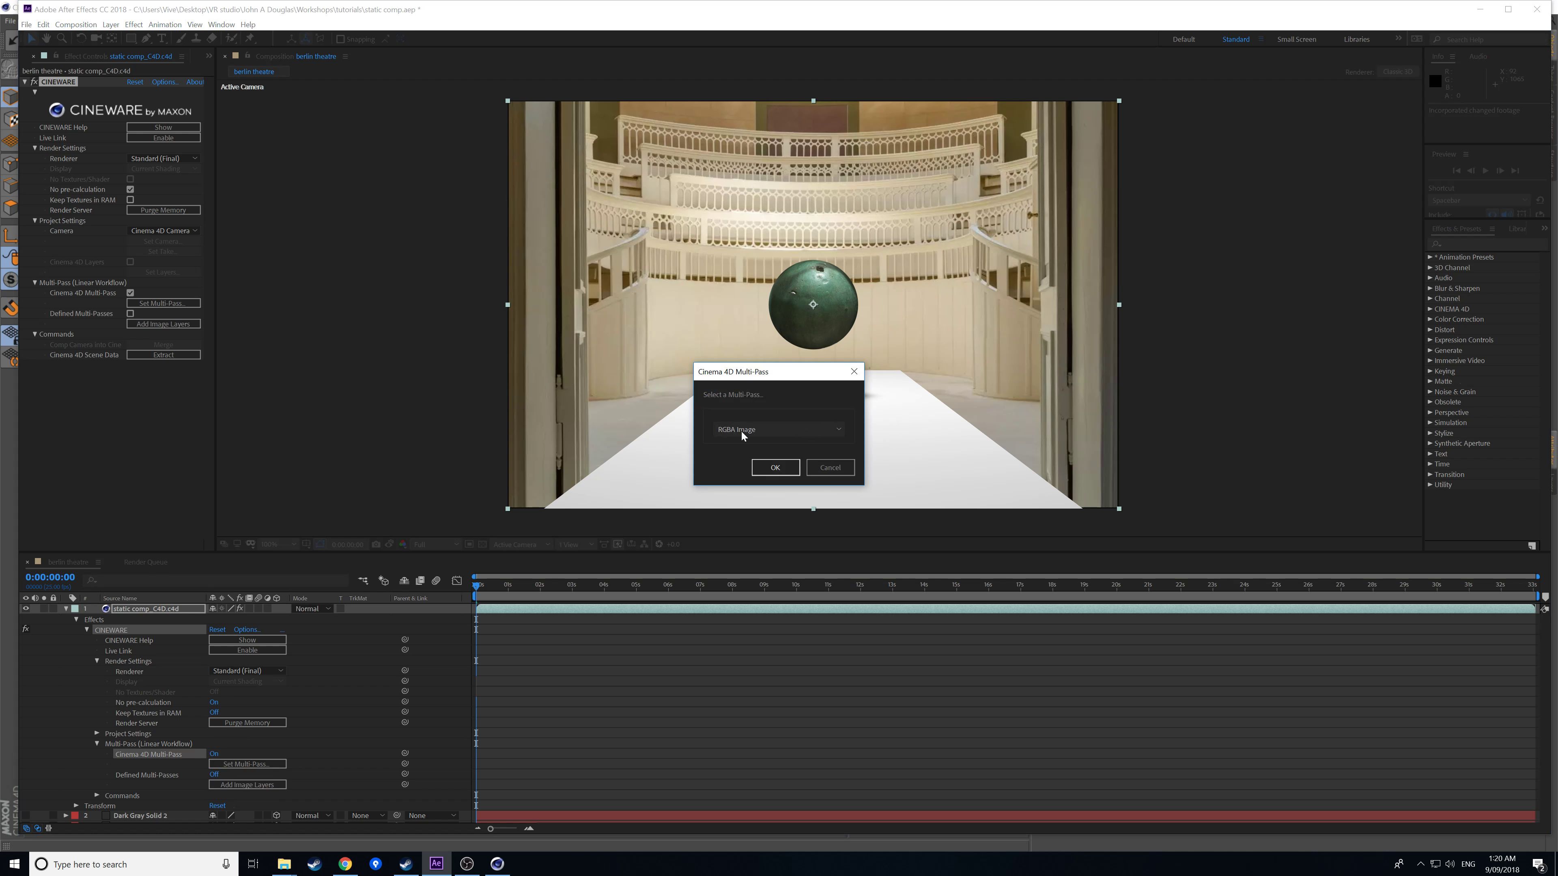
{"action": "left_click", "coordinate": [775, 467]}
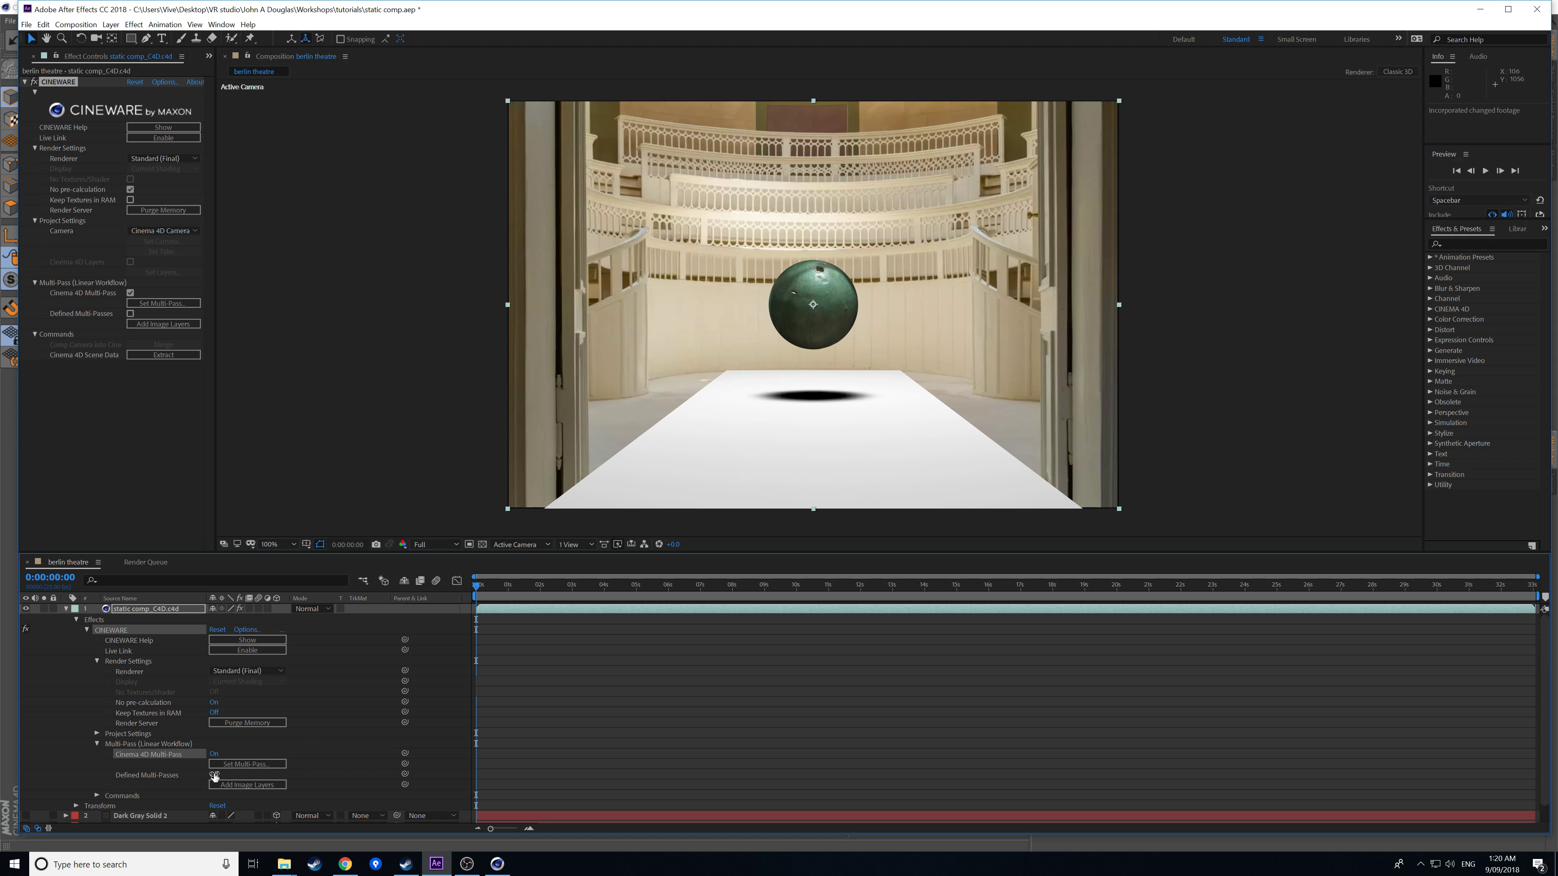
{"action": "left_click", "coordinate": [214, 775]}
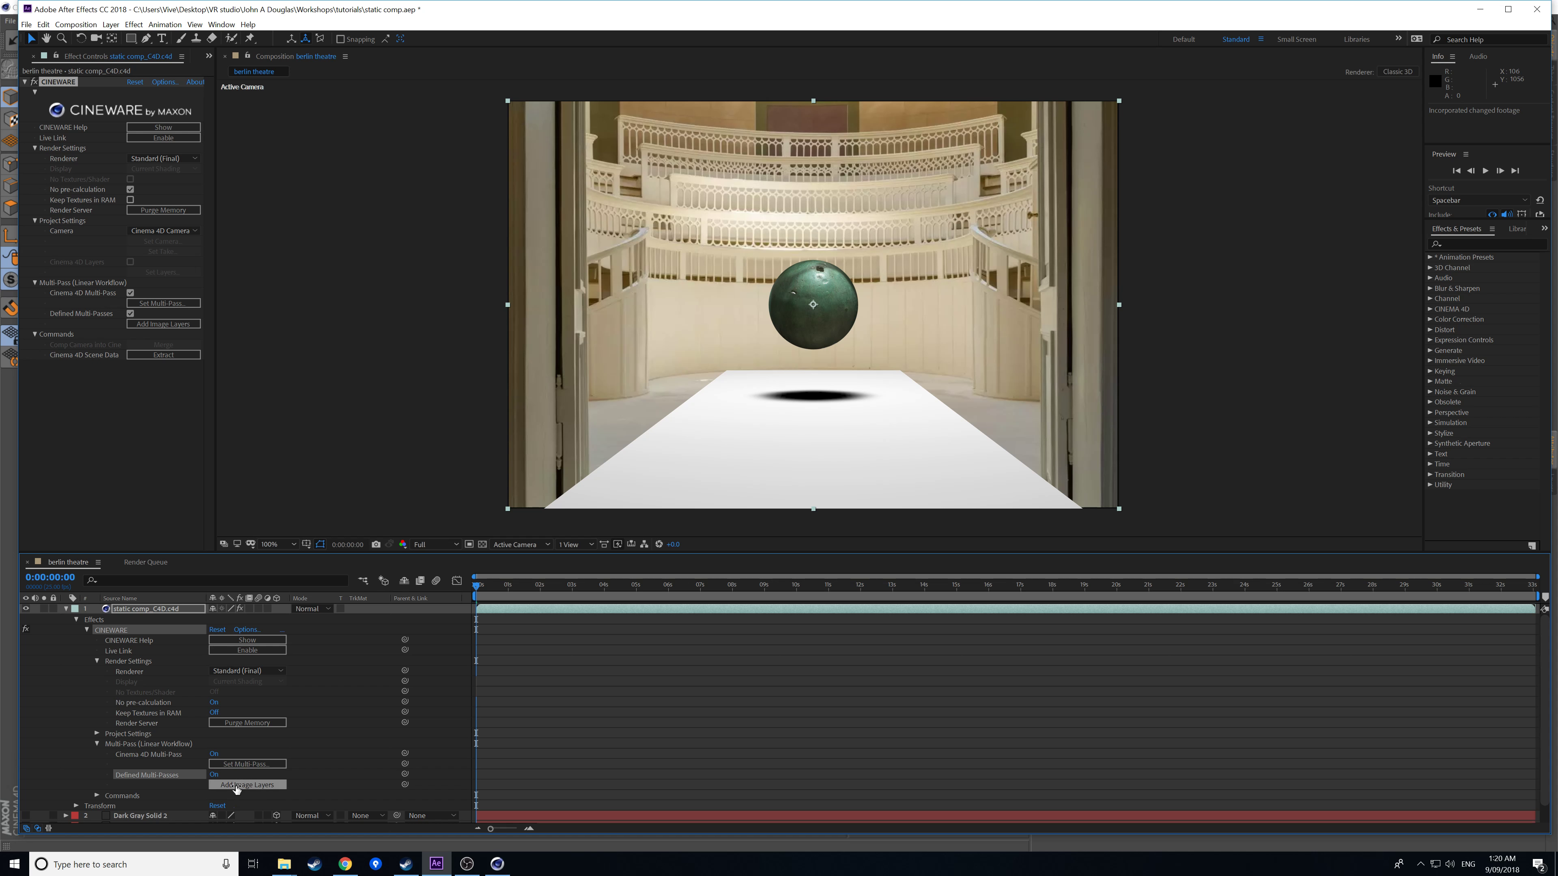
{"action": "left_click", "coordinate": [237, 786]}
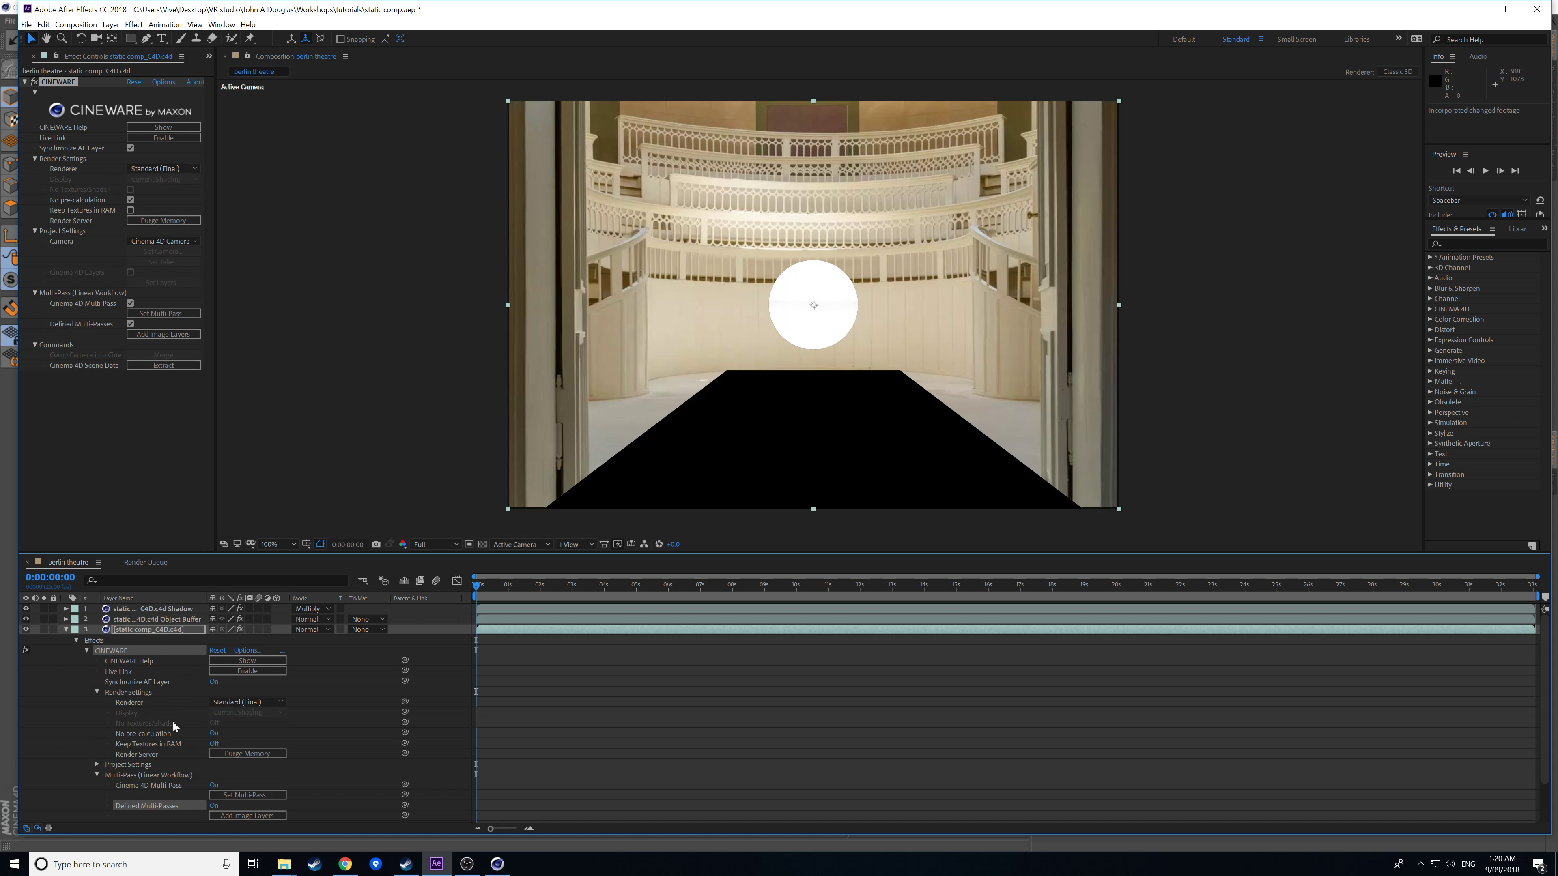
- Isolate the Shadow and Object Buffer layers in turn to inspect each pass, leaving only static comp_C4D.c4d shown over the still
{"action": "left_click", "coordinate": [26, 620]}
{"action": "left_click", "coordinate": [25, 610]}
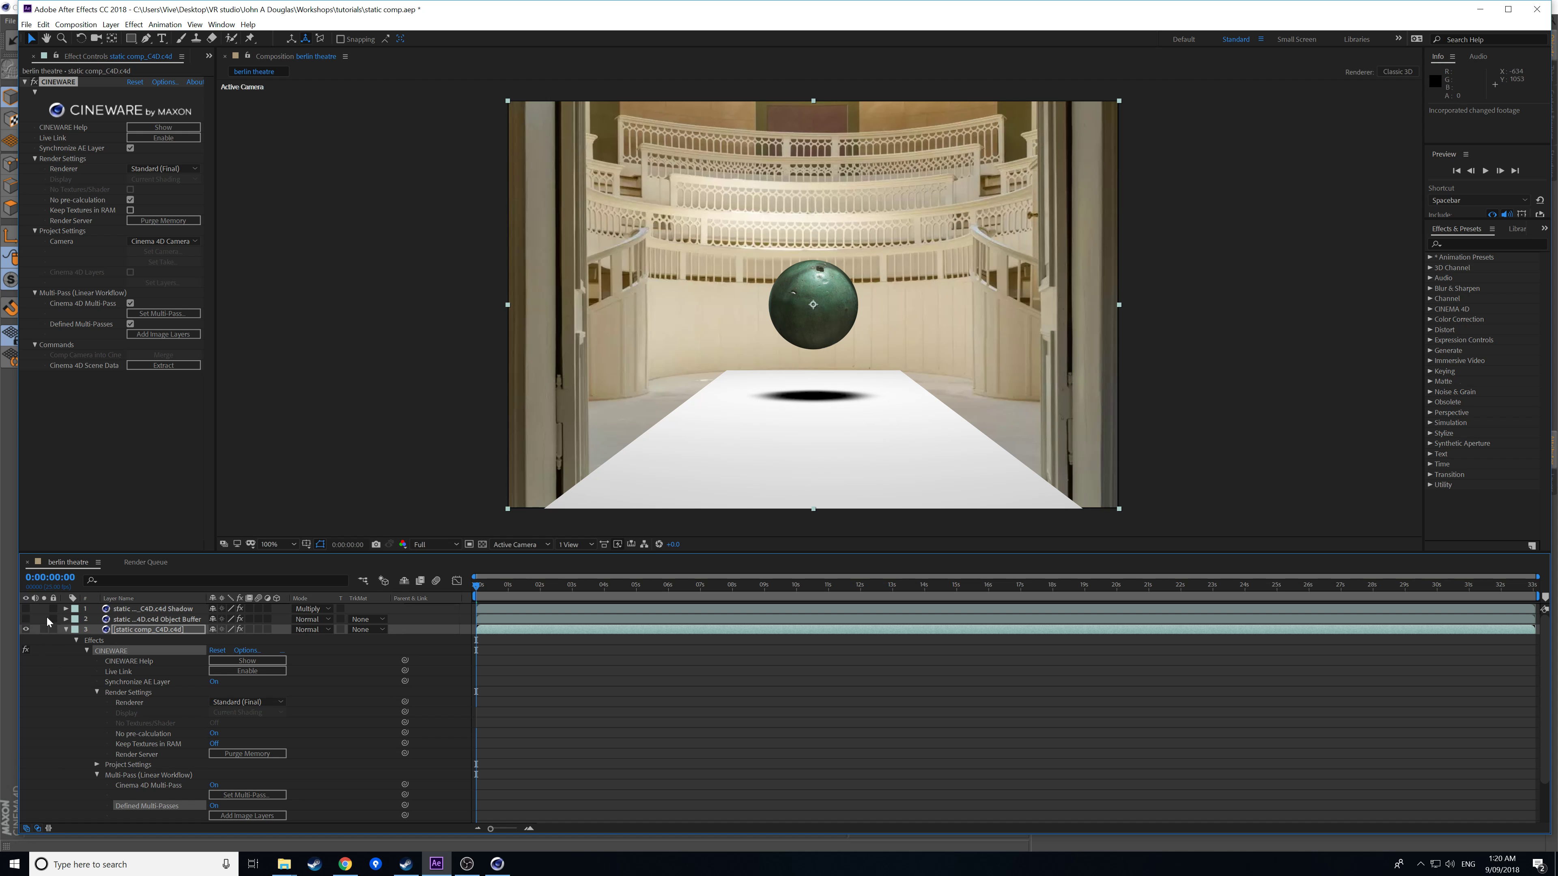
{"action": "left_click", "coordinate": [25, 629]}
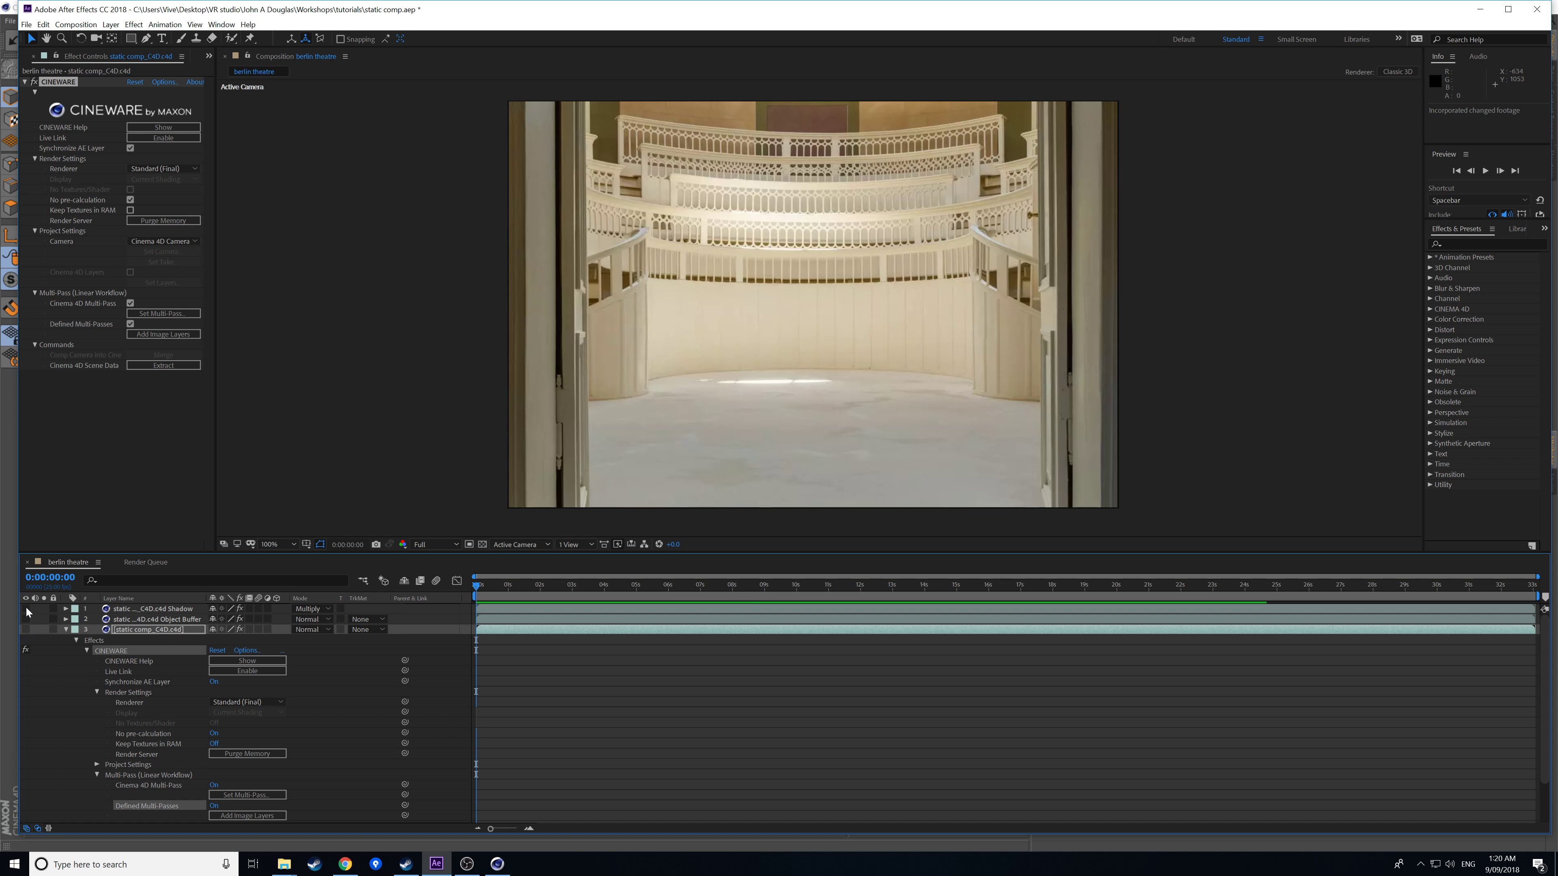
{"action": "left_click", "coordinate": [26, 609]}
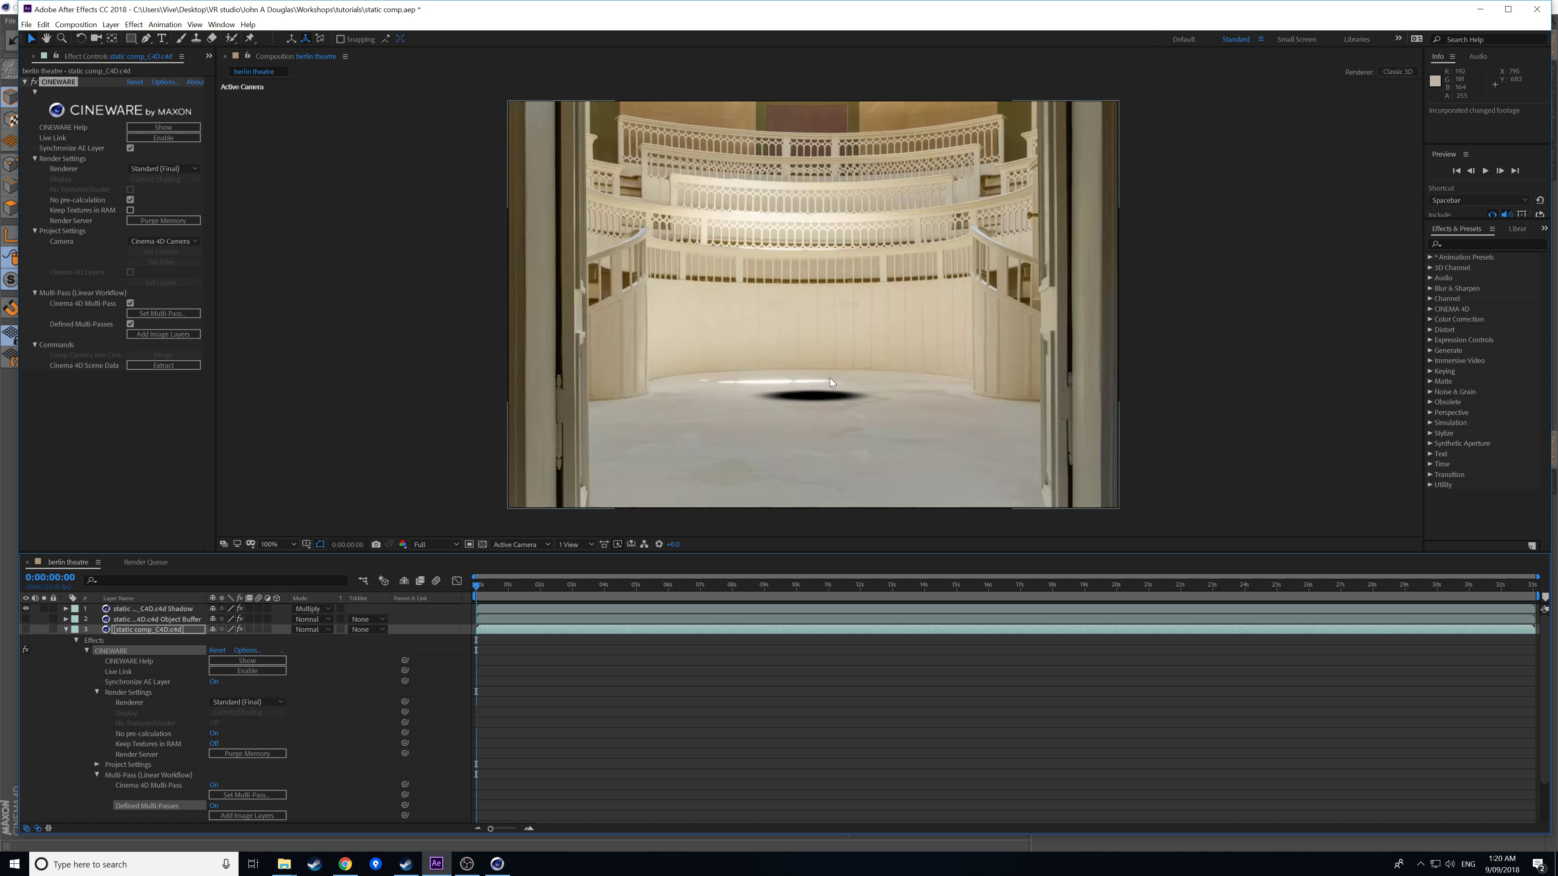
{"action": "left_click", "coordinate": [25, 609]}
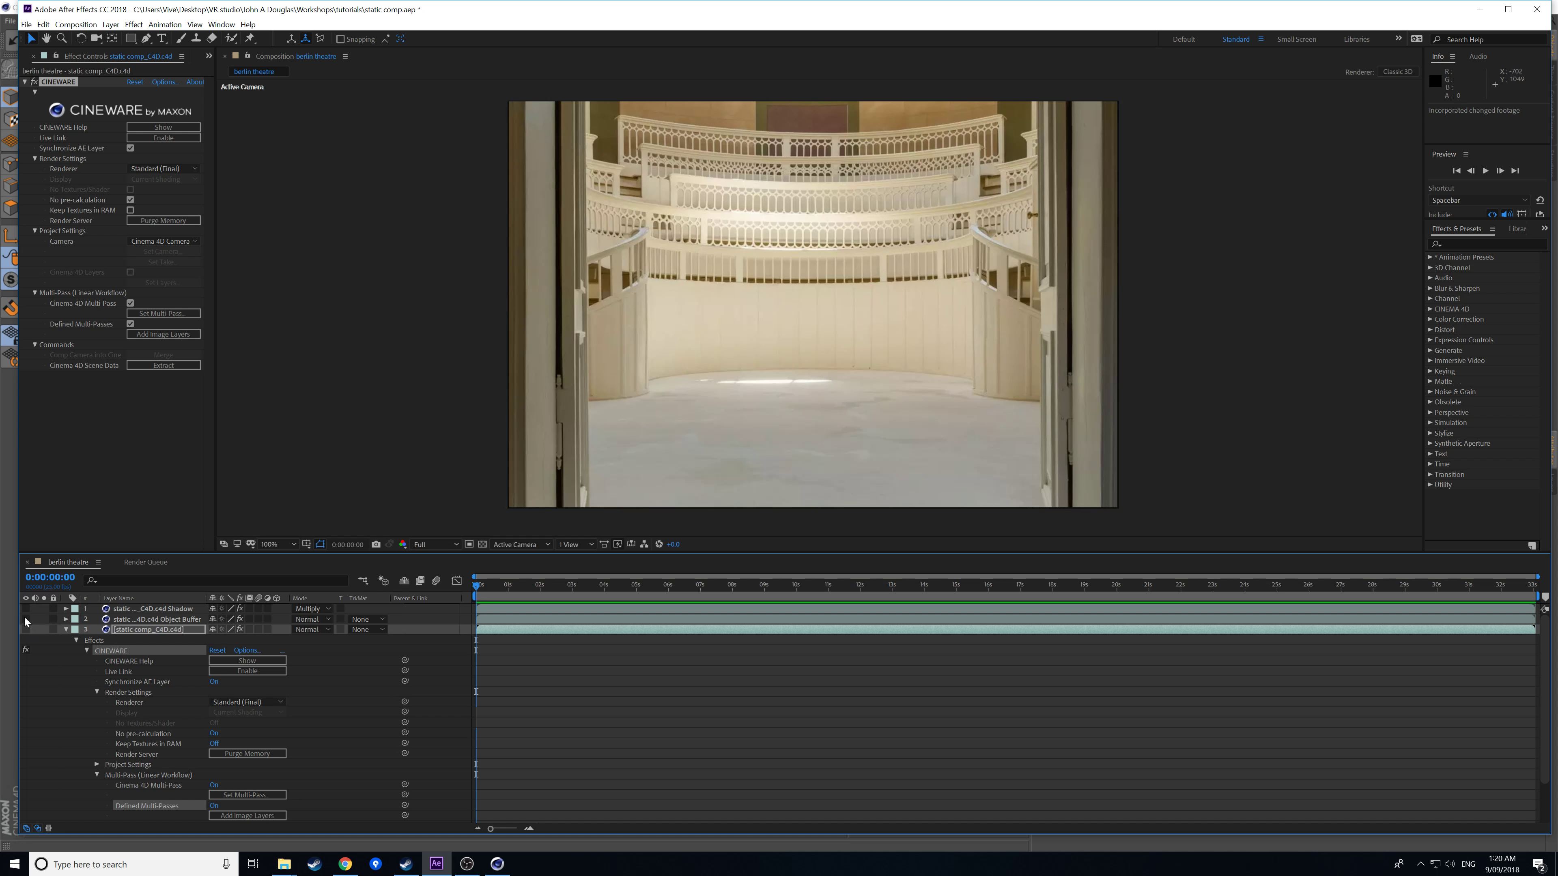
{"action": "left_click", "coordinate": [25, 619]}
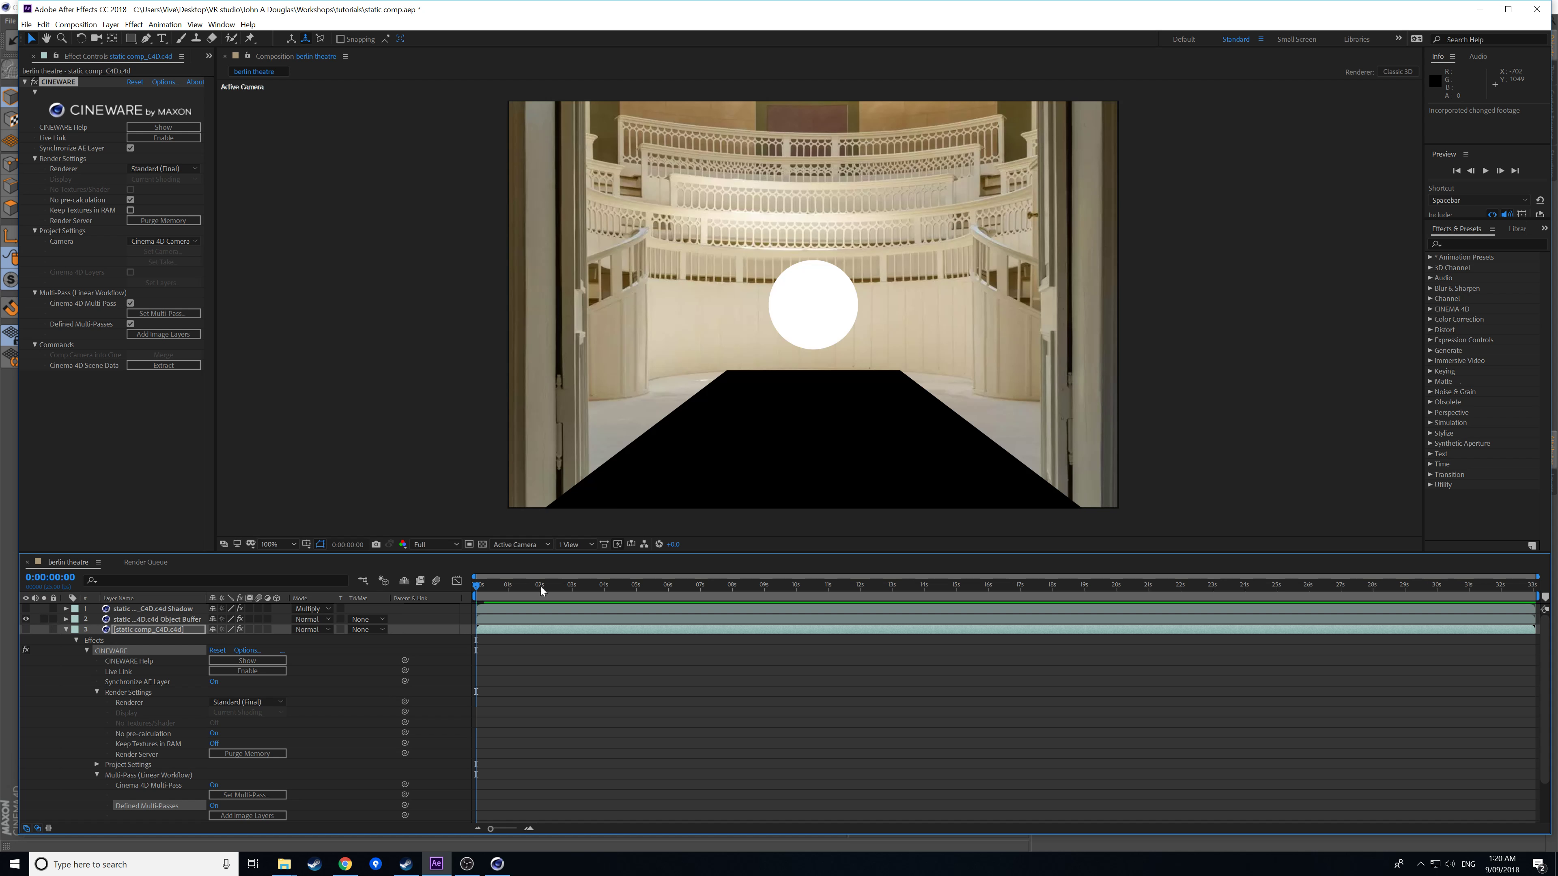
{"action": "left_click", "coordinate": [25, 619]}
{"action": "left_click", "coordinate": [25, 629]}
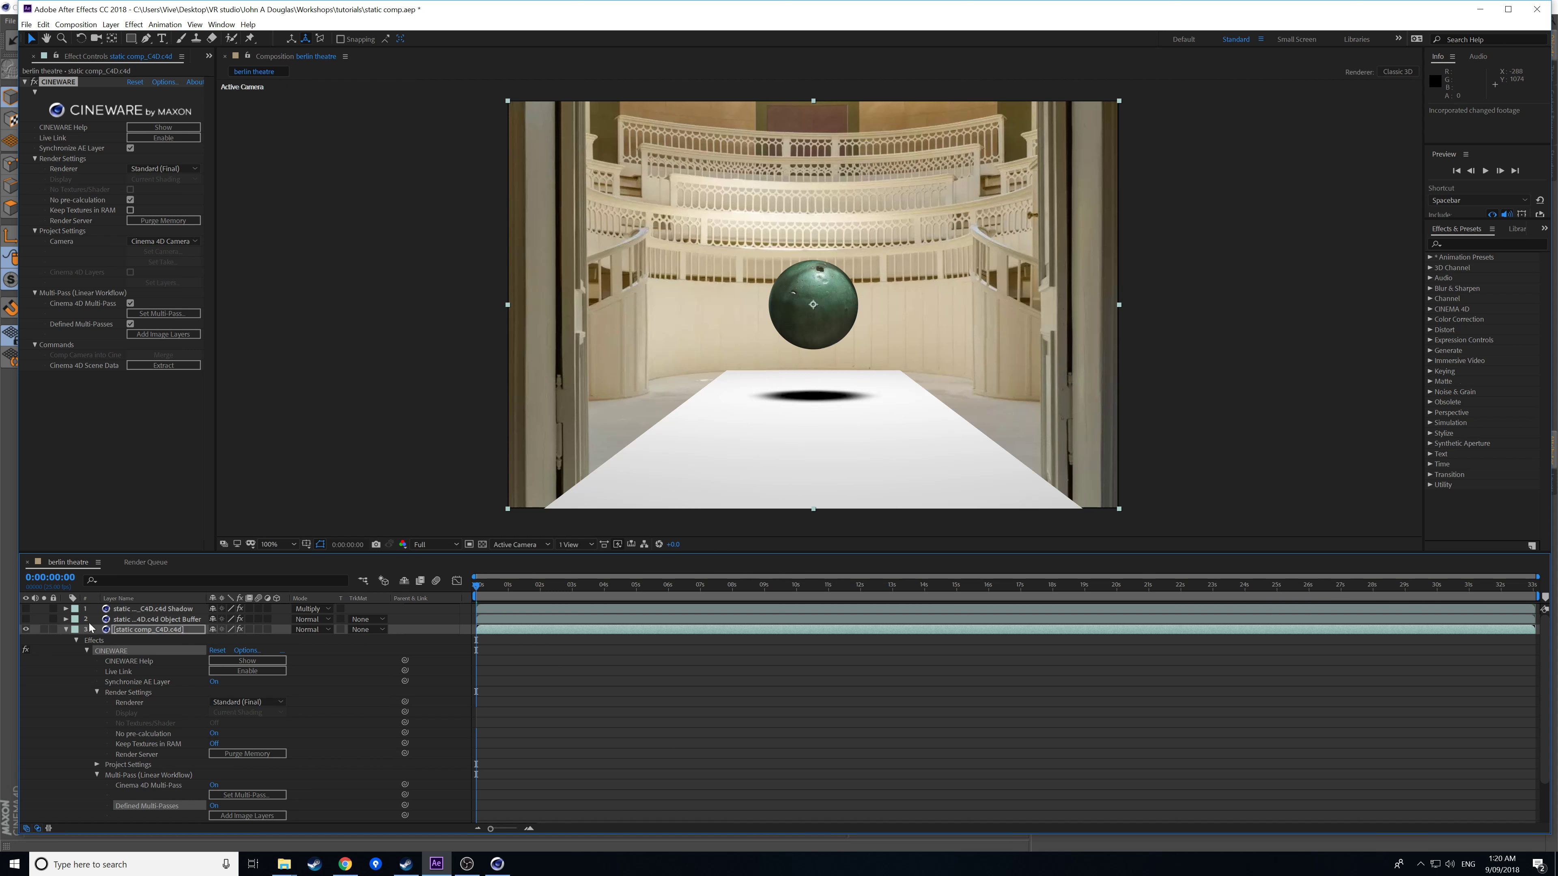
- Apply the Object Buffer layer as a luma matte to static comp_C4D.c4d and show the Shadow layer
{"action": "left_click", "coordinate": [370, 630]}
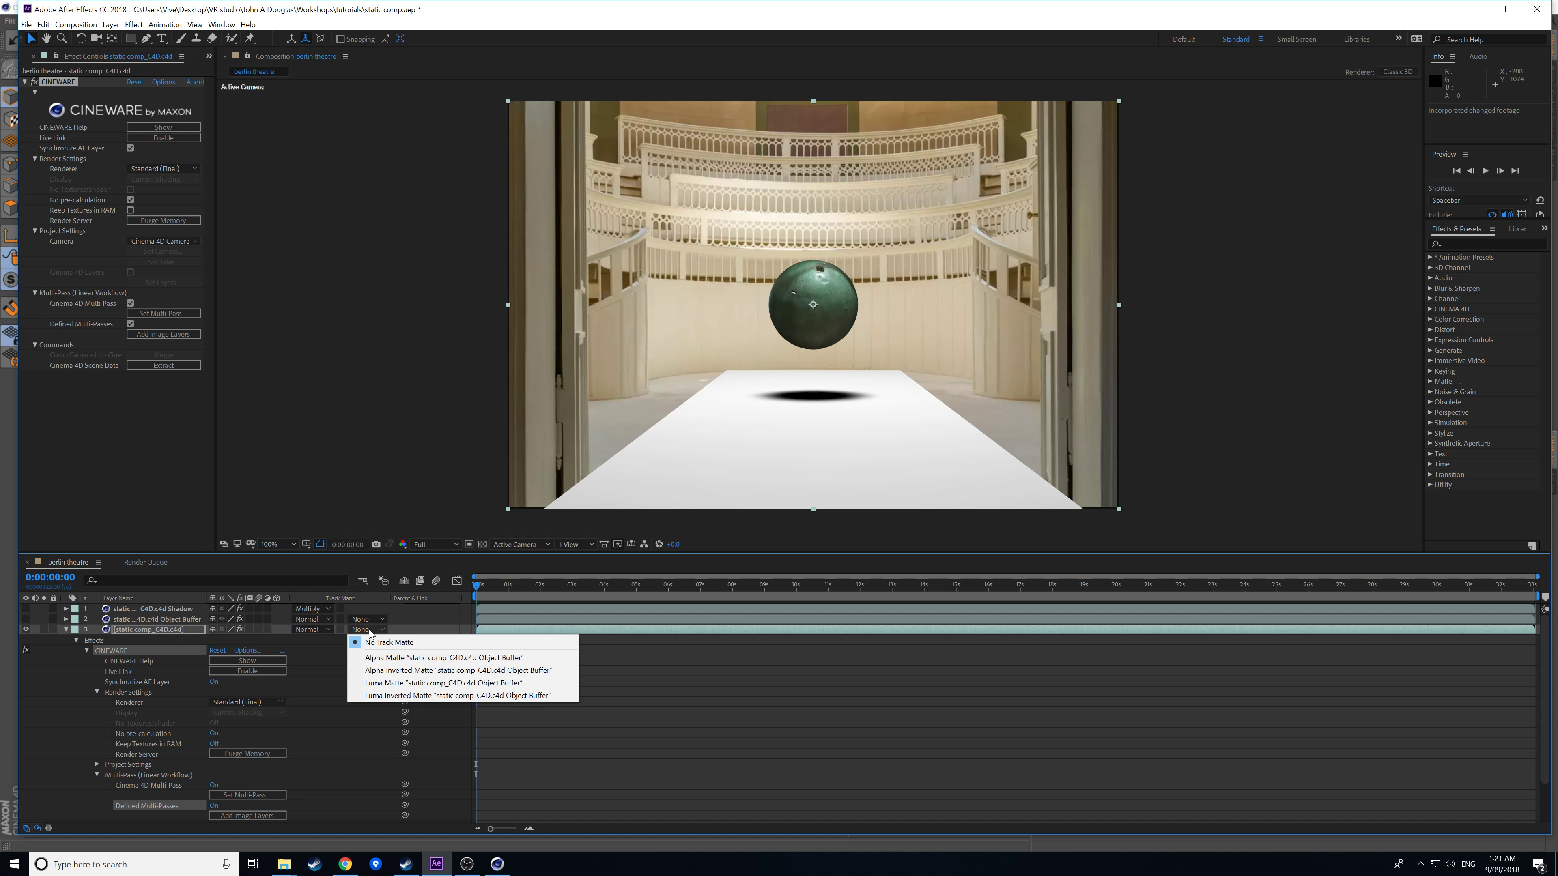
{"action": "left_click", "coordinate": [416, 685]}
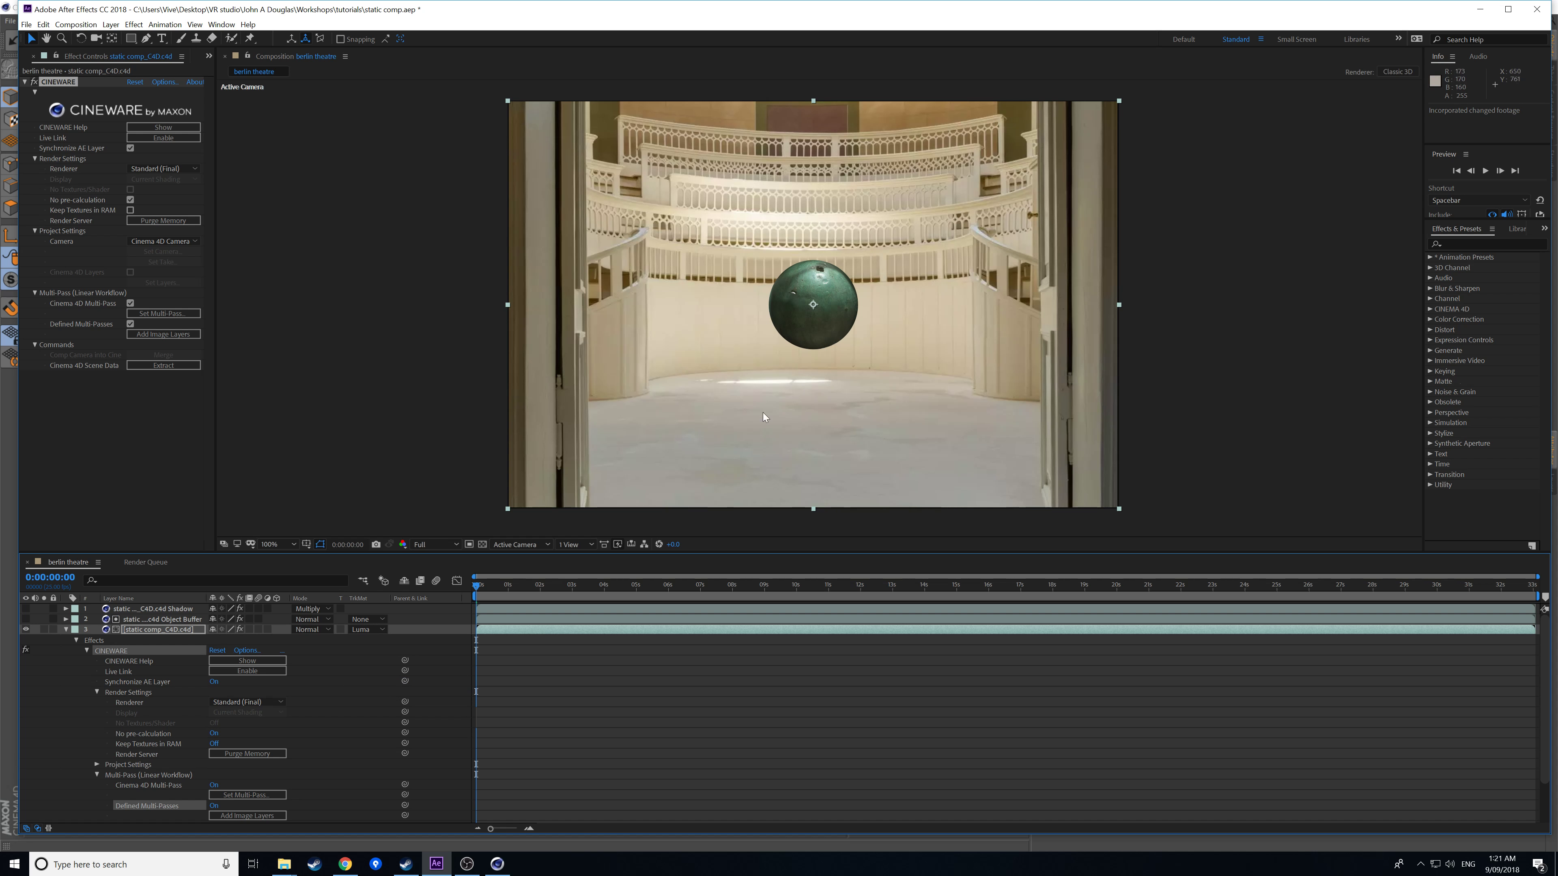
{"action": "left_click", "coordinate": [25, 608]}
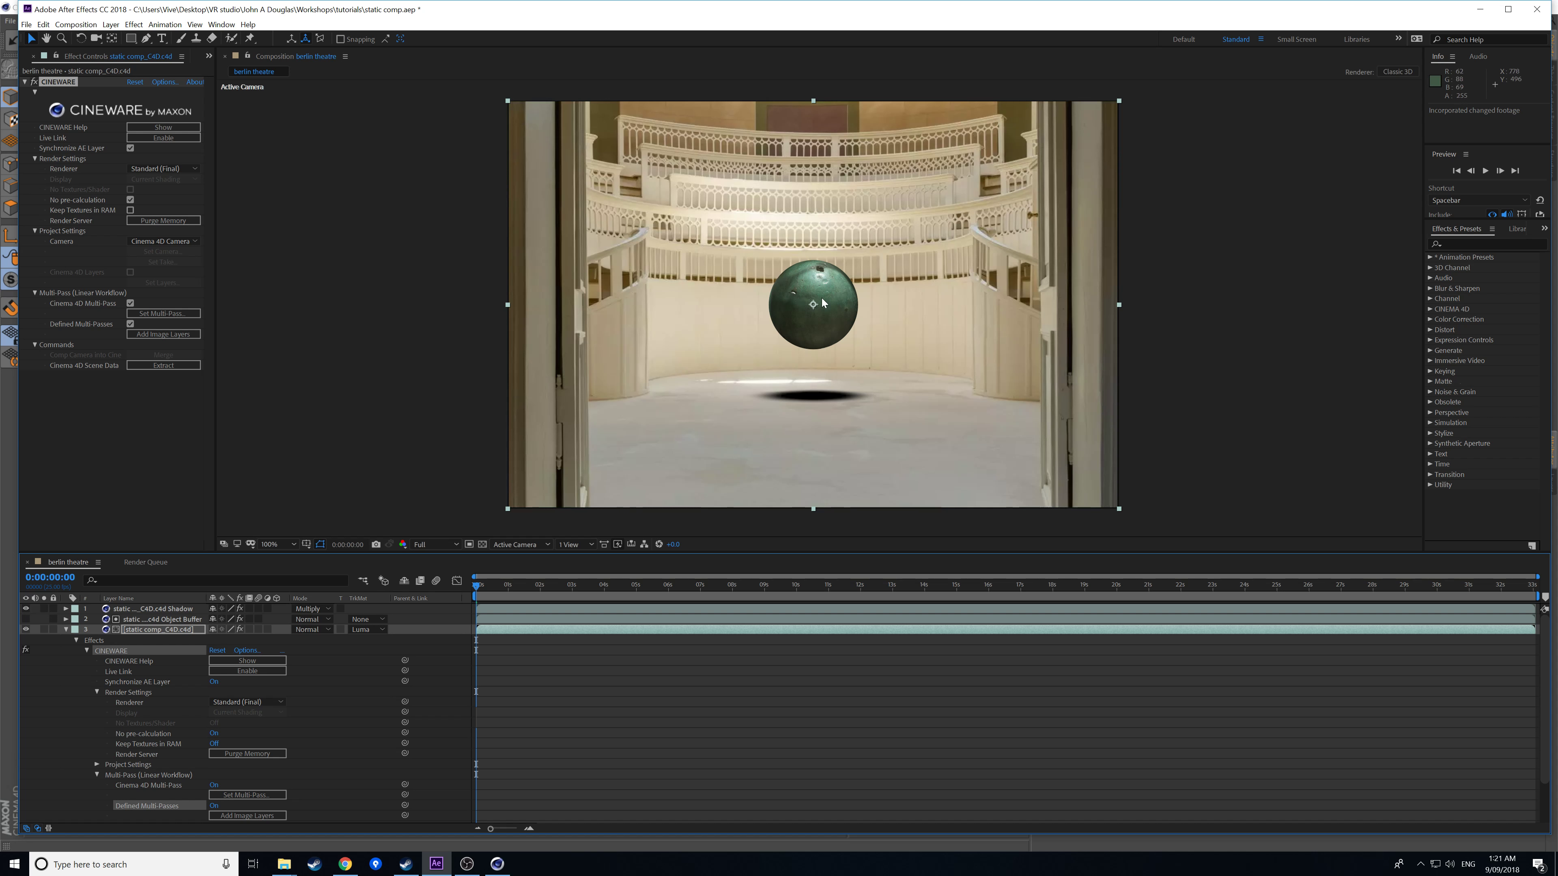
- Lower the opacity of the static comp_C4D.c4d Shadow layer to lighten the sphere's shadow on the theatre floor
{"action": "left_click", "coordinate": [66, 608]}
{"action": "left_click", "coordinate": [76, 620]}
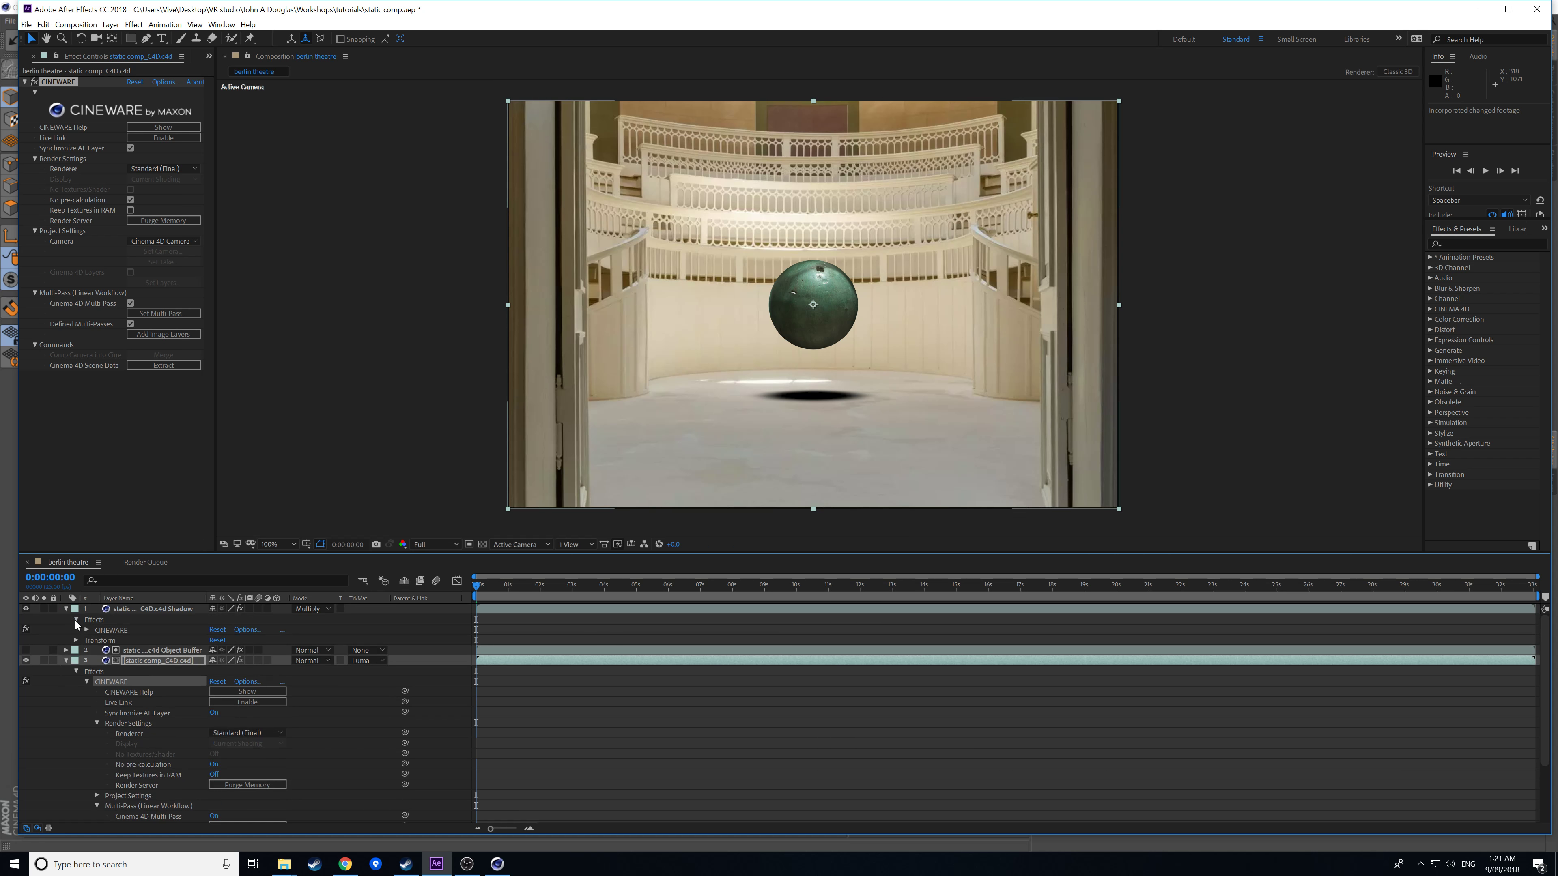
{"action": "left_click", "coordinate": [76, 640]}
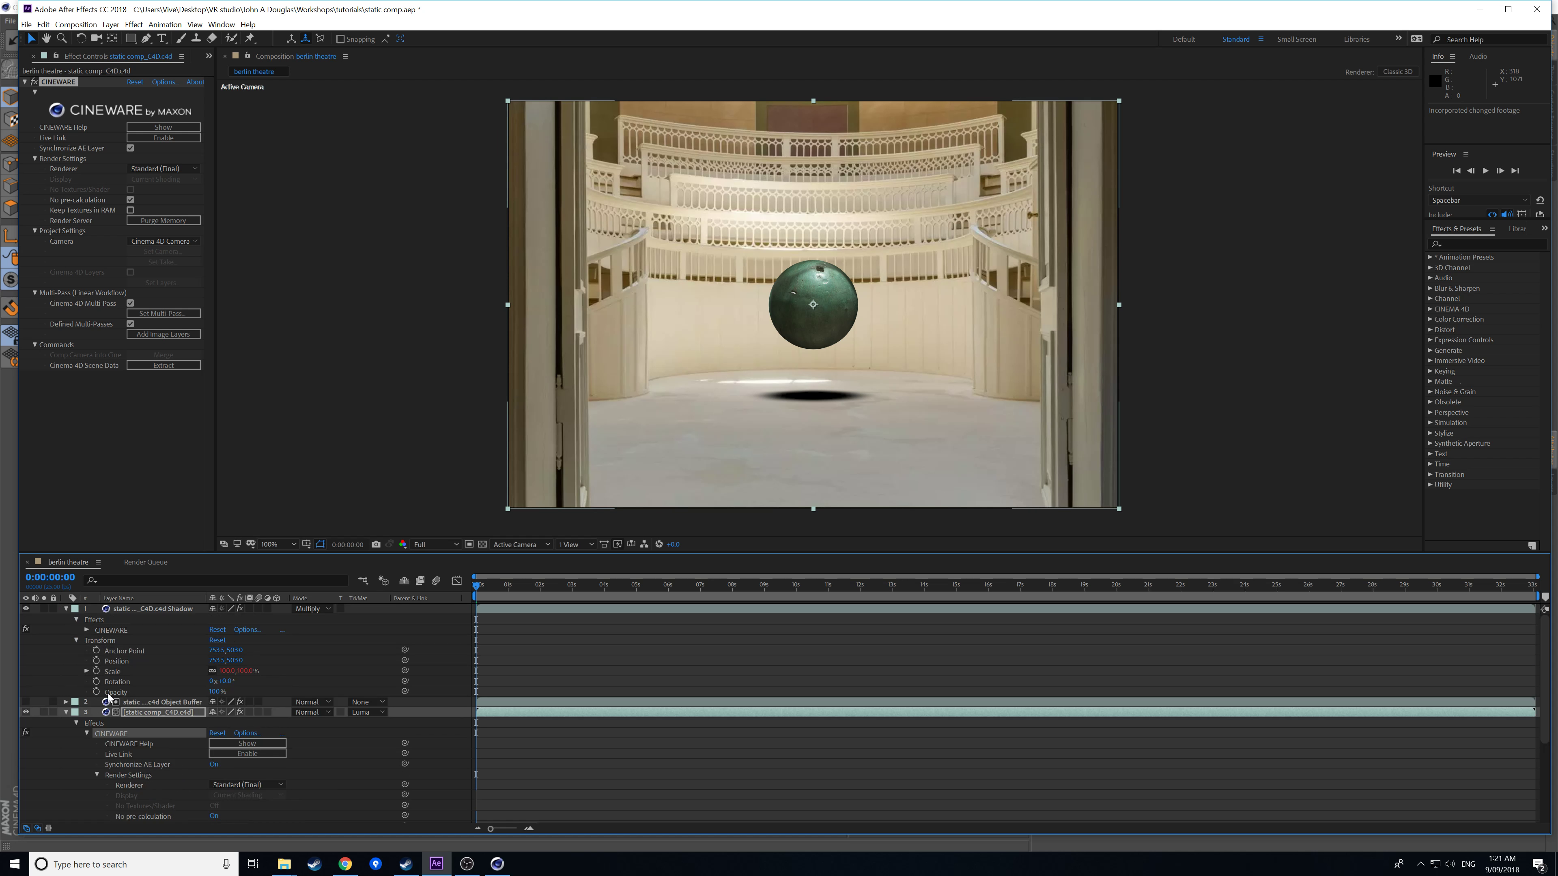
{"action": "mouse_move", "coordinate": [215, 692]}
{"action": "left_mouse_down"}
{"action": "mouse_move", "coordinate": [183, 685]}
{"action": "mouse_move", "coordinate": [194, 695]}
{"action": "left_mouse_up"}
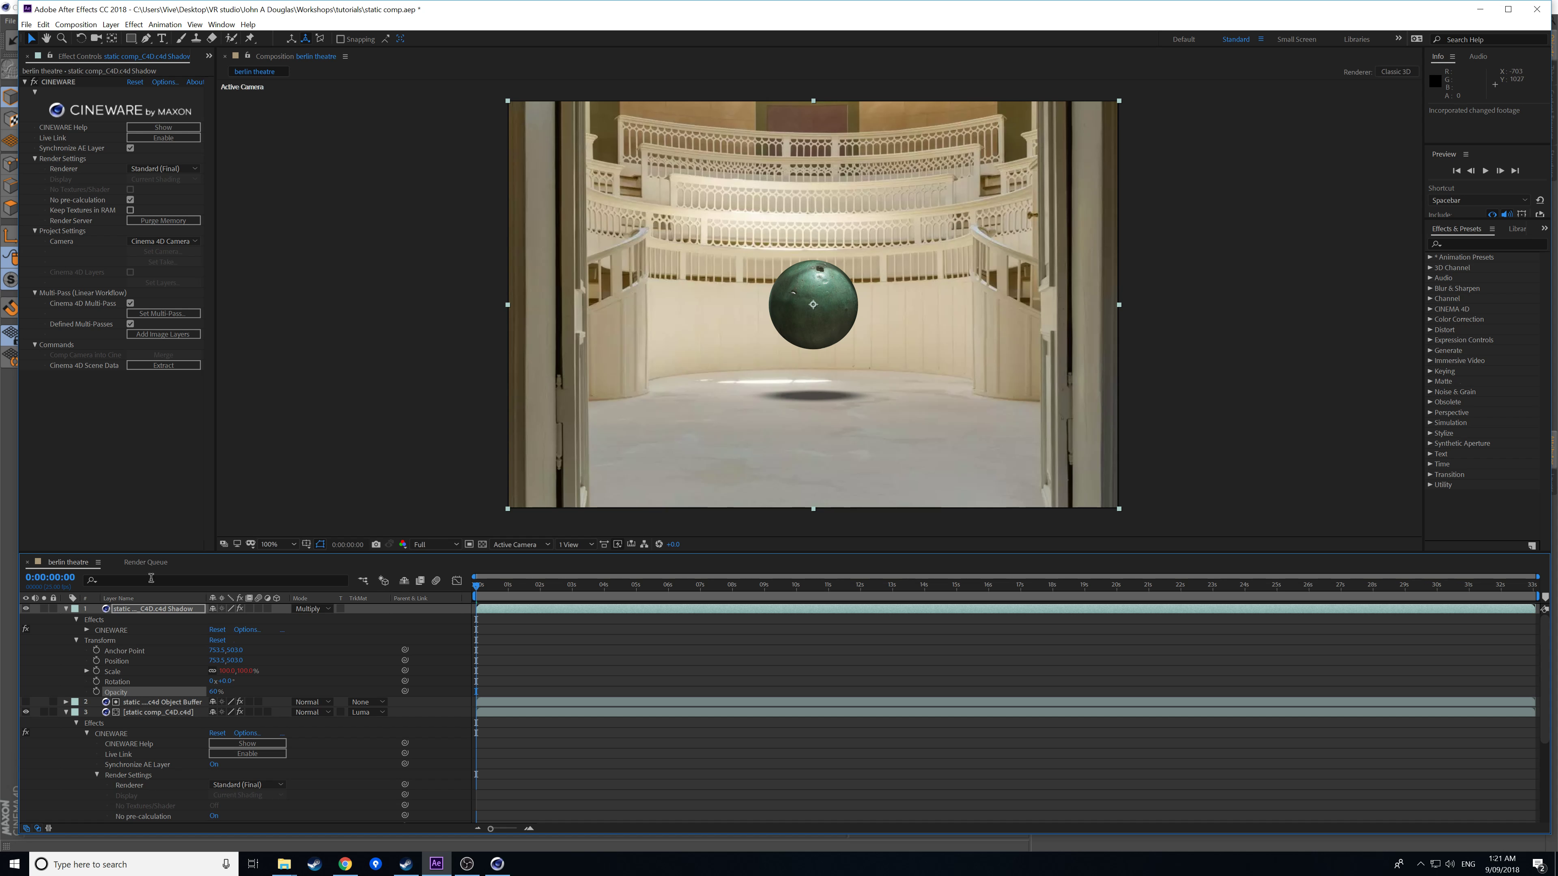
- Apply a Gaussian Blur to the Shadow layer, raise its blurriness slightly, reduce the layer's opacity and save the project
{"action": "left_click", "coordinate": [1474, 241]}
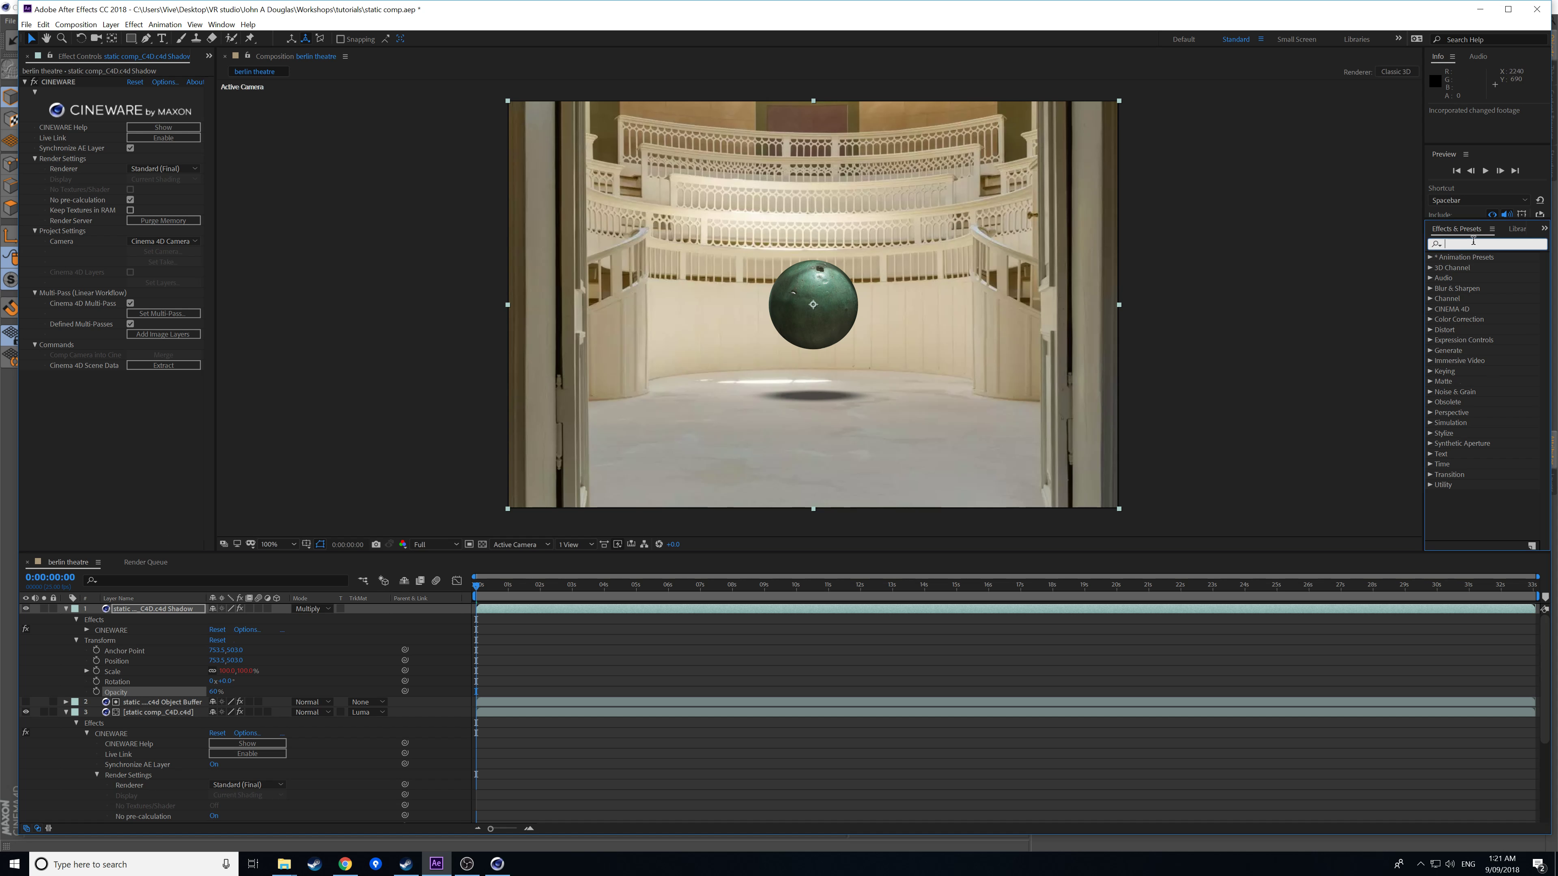
{"action": "type", "text": "blur"}
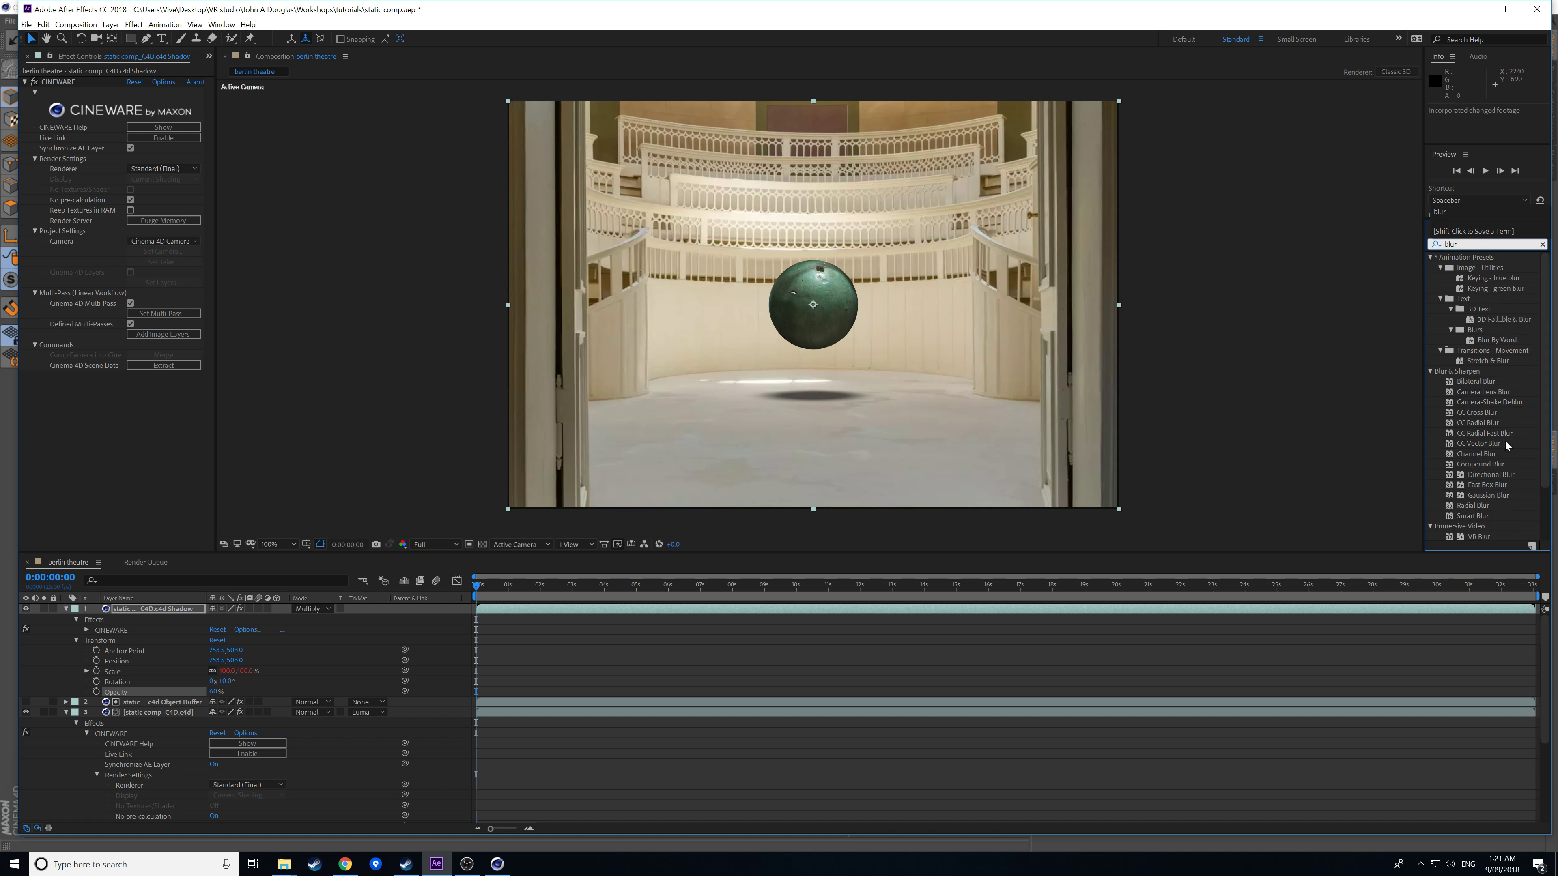
{"action": "left_click_drag", "start_coordinate": [1492, 494], "coordinate": [294, 388]}
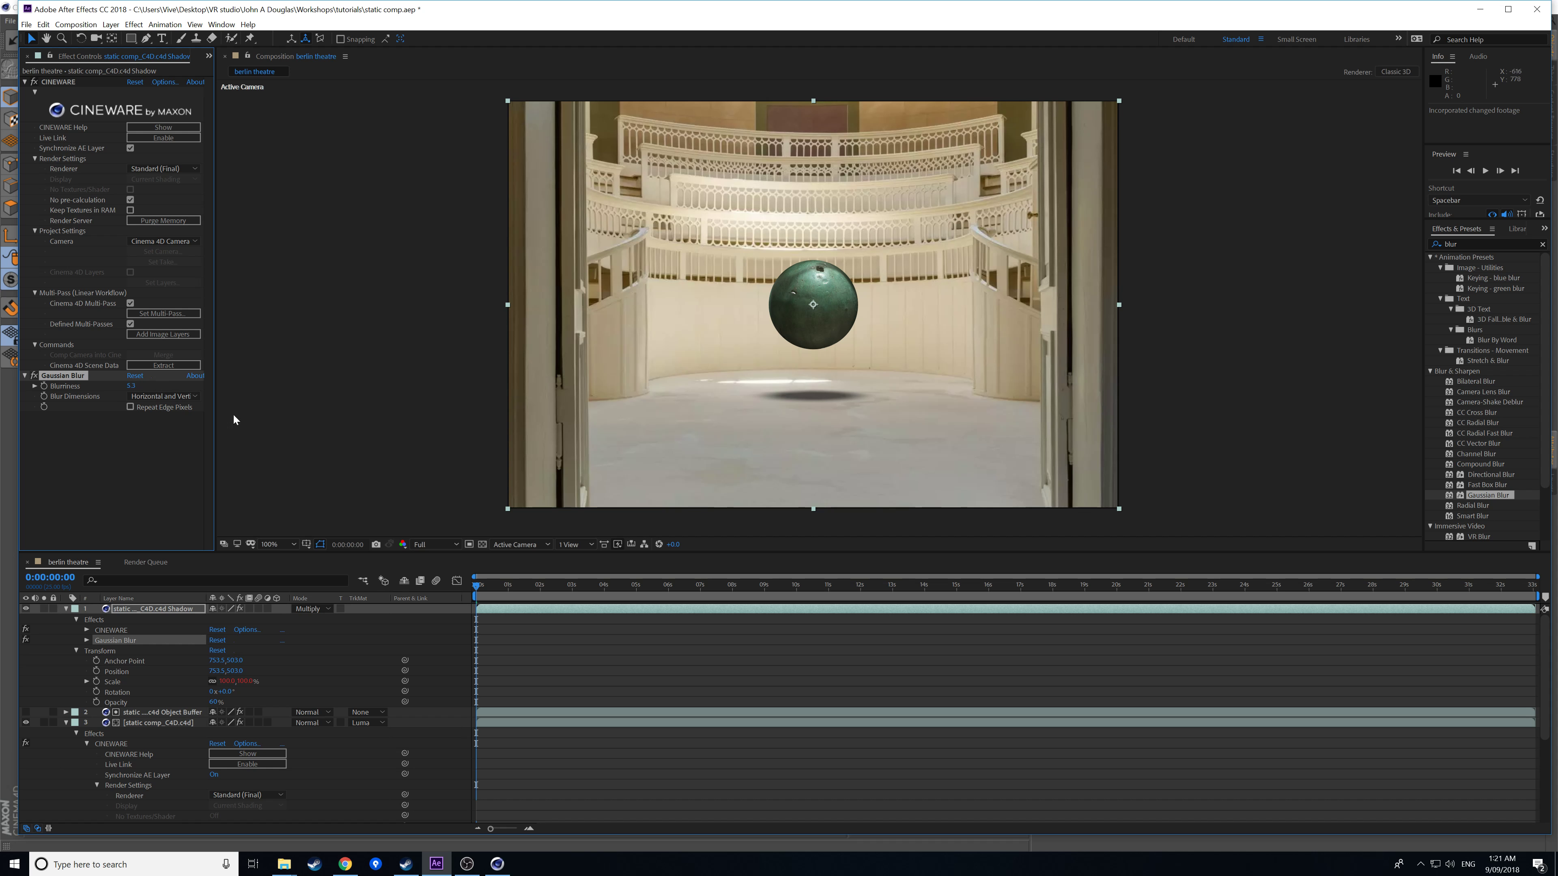
{"action": "left_click_drag", "start_coordinate": [132, 386], "coordinate": [140, 385]}
{"action": "left_click_drag", "start_coordinate": [213, 702], "coordinate": [204, 704]}
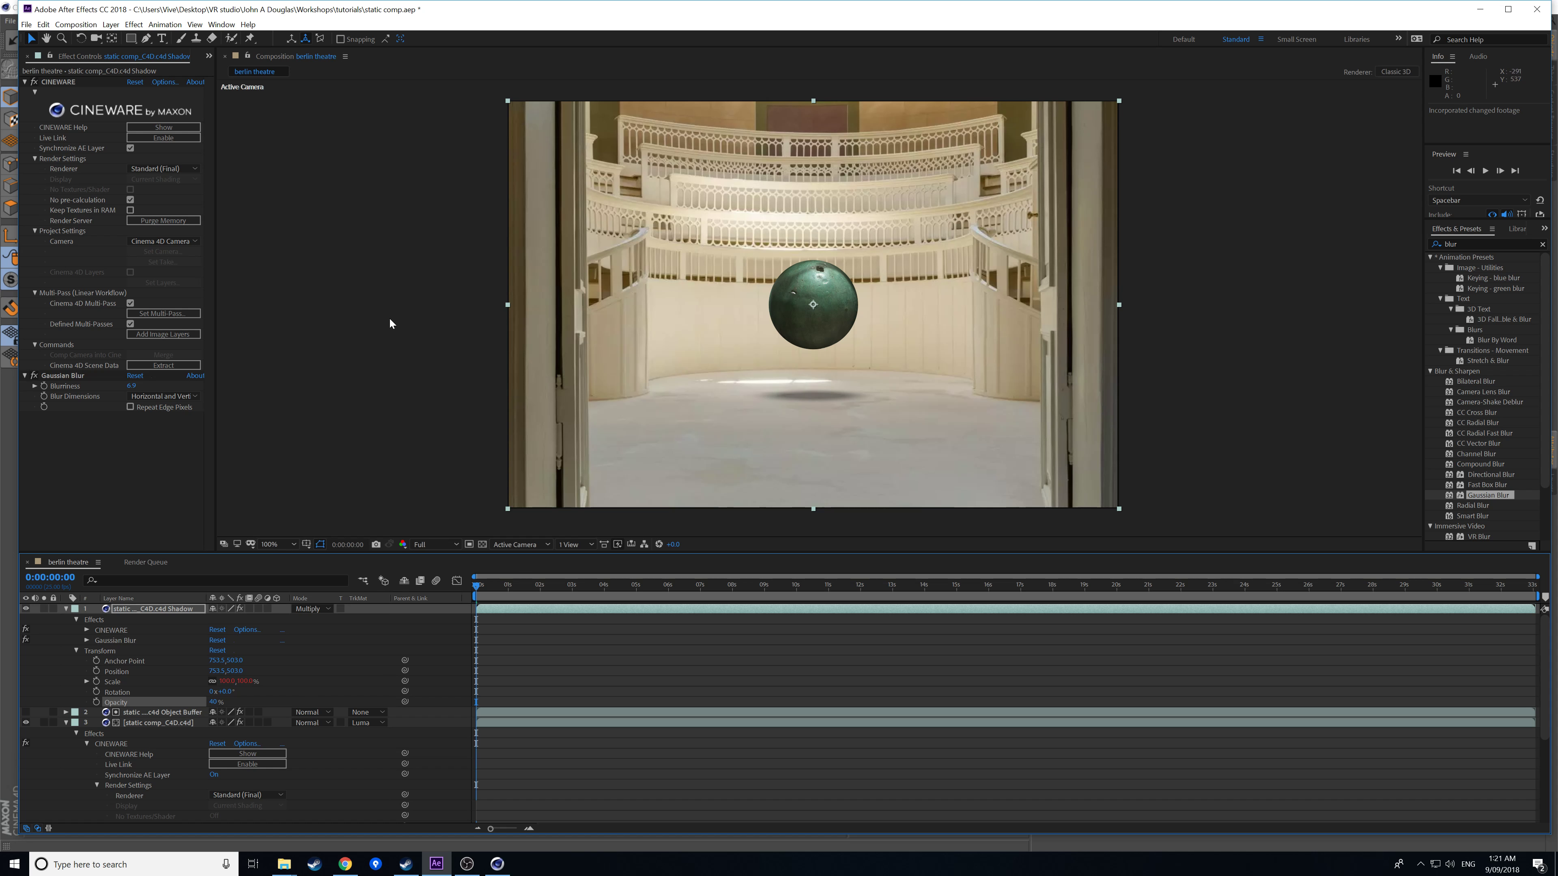
{"action": "key", "text": "ctrl+s"}
- Switch to Cinema 4D and, with automatic keyframing, rotate the sphere's heading from 0° at frame 0 to 720° at frame 826
{"action": "left_click", "coordinate": [500, 867]}
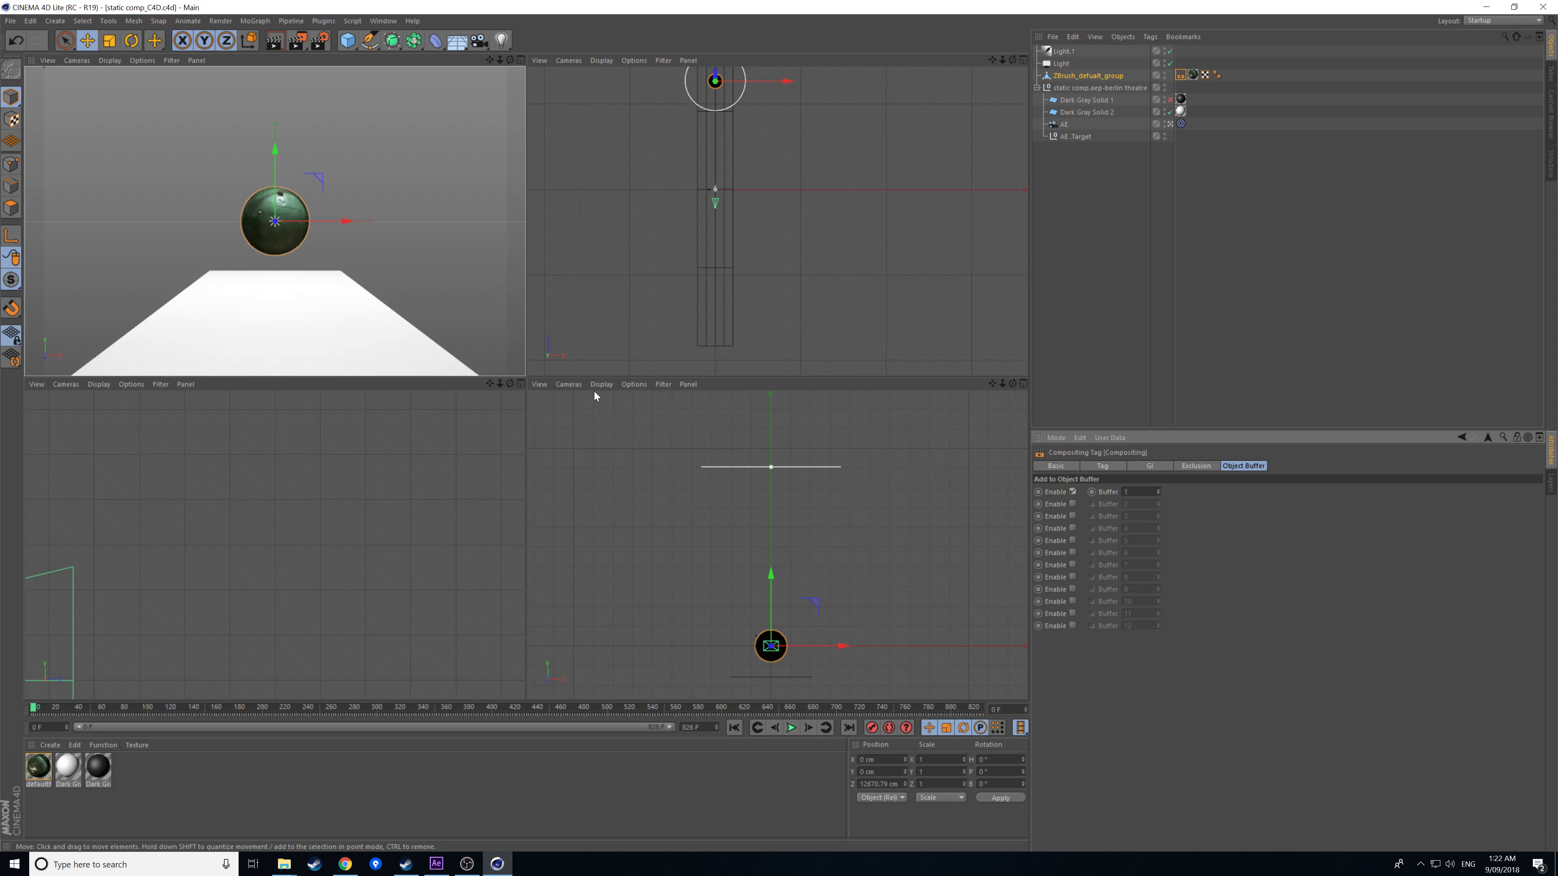
{"action": "left_click", "coordinate": [1171, 125]}
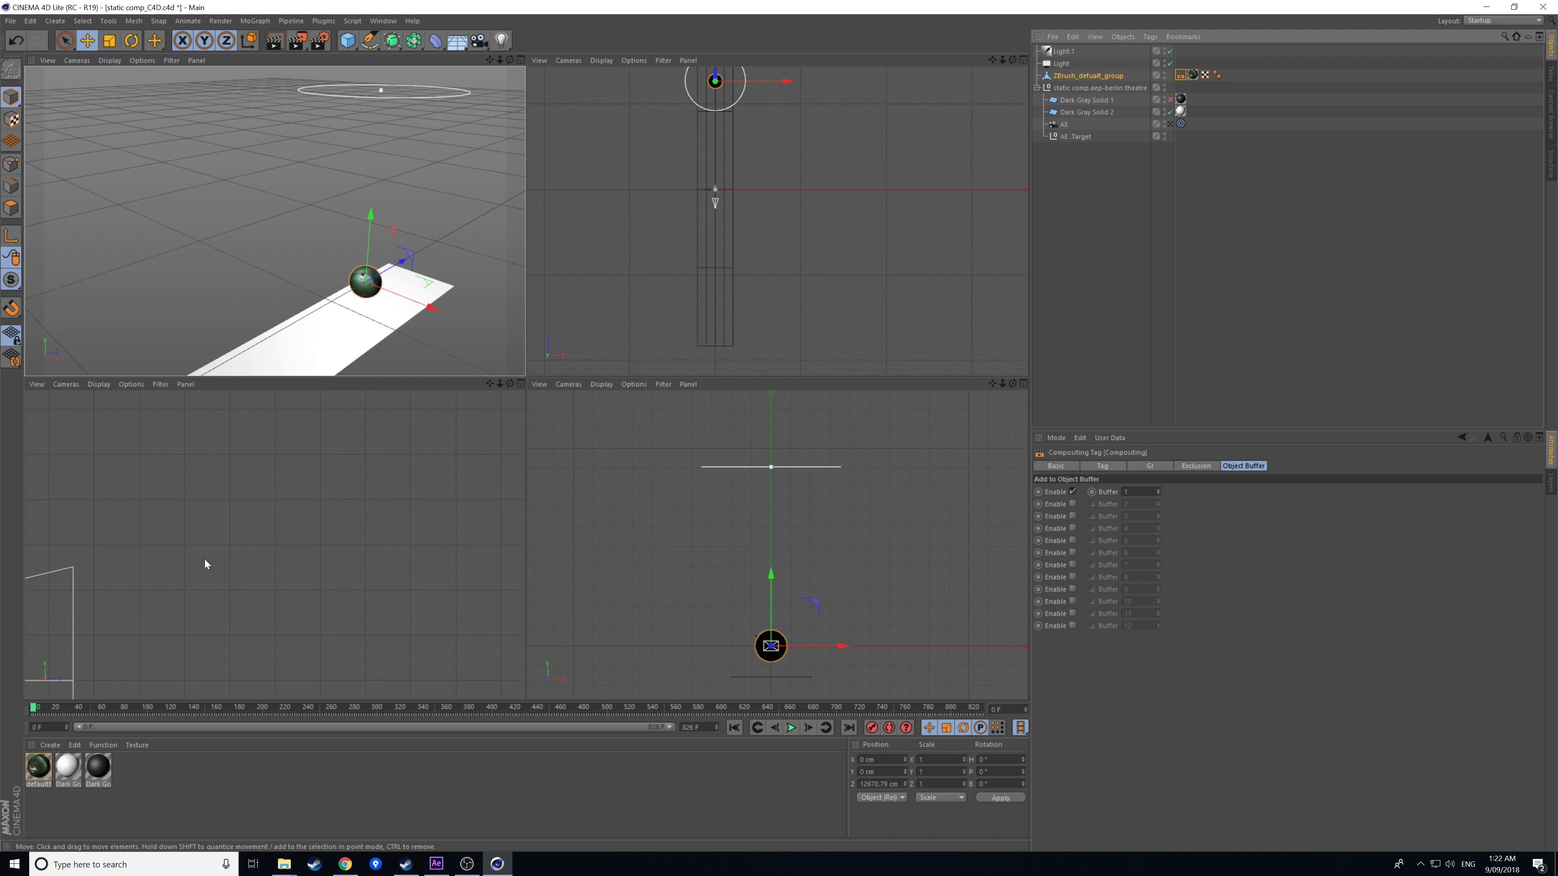
{"action": "left_click_drag", "start_coordinate": [120, 710], "coordinate": [32, 710]}
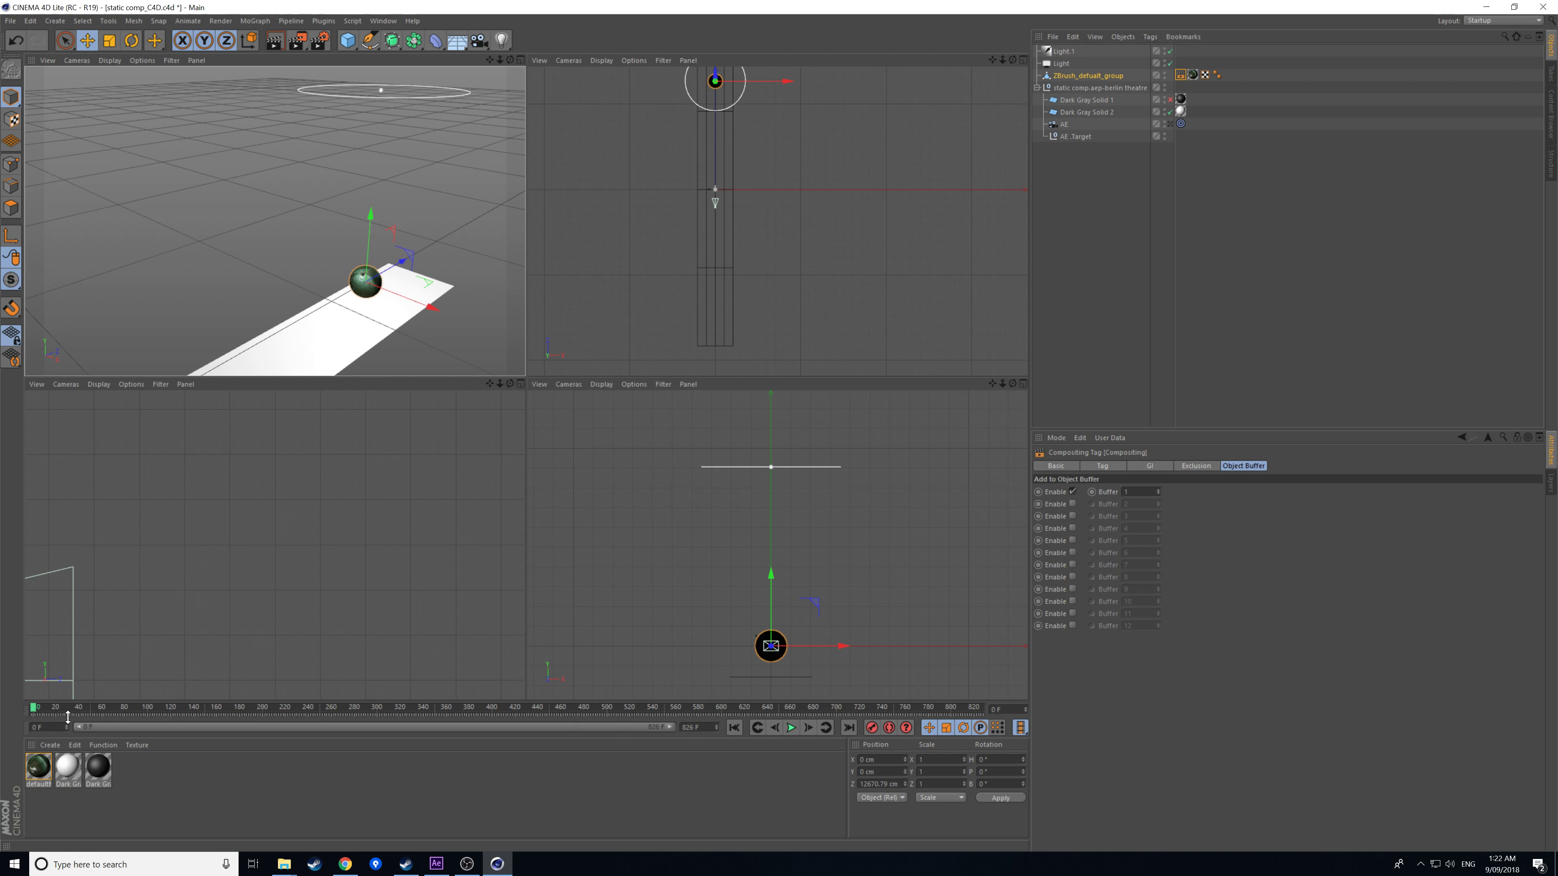
{"action": "mouse_move", "coordinate": [34, 710]}
{"action": "left_mouse_down"}
{"action": "mouse_move", "coordinate": [584, 710]}
{"action": "mouse_move", "coordinate": [34, 710]}
{"action": "left_mouse_up"}
{"action": "left_click", "coordinate": [889, 728]}
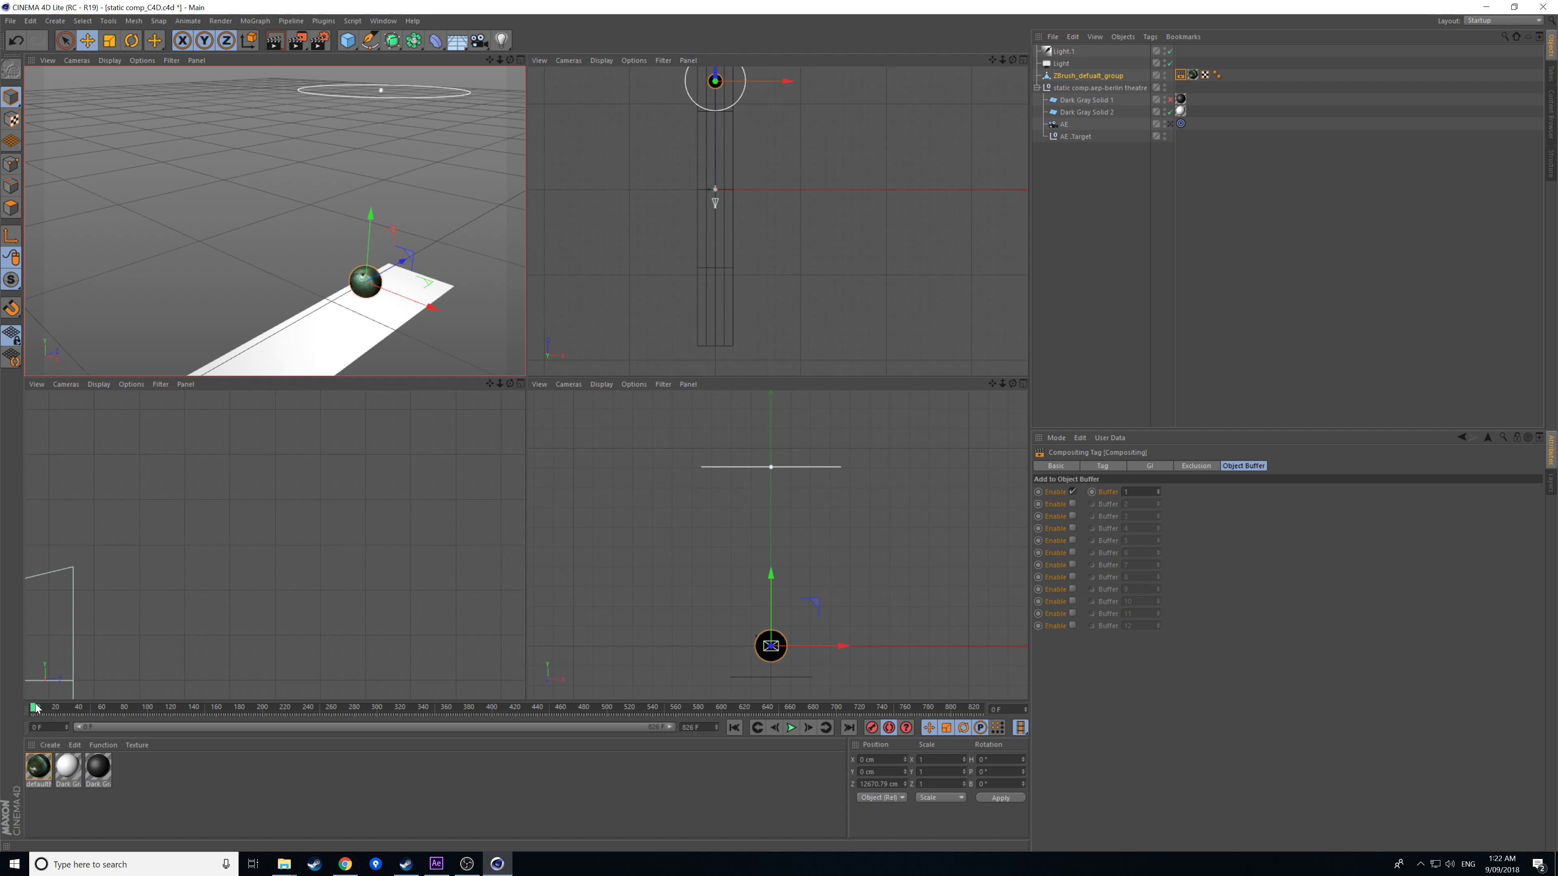
{"action": "left_click_drag", "start_coordinate": [36, 709], "coordinate": [1009, 729]}
{"action": "left_click_drag", "start_coordinate": [980, 707], "coordinate": [326, 680]}
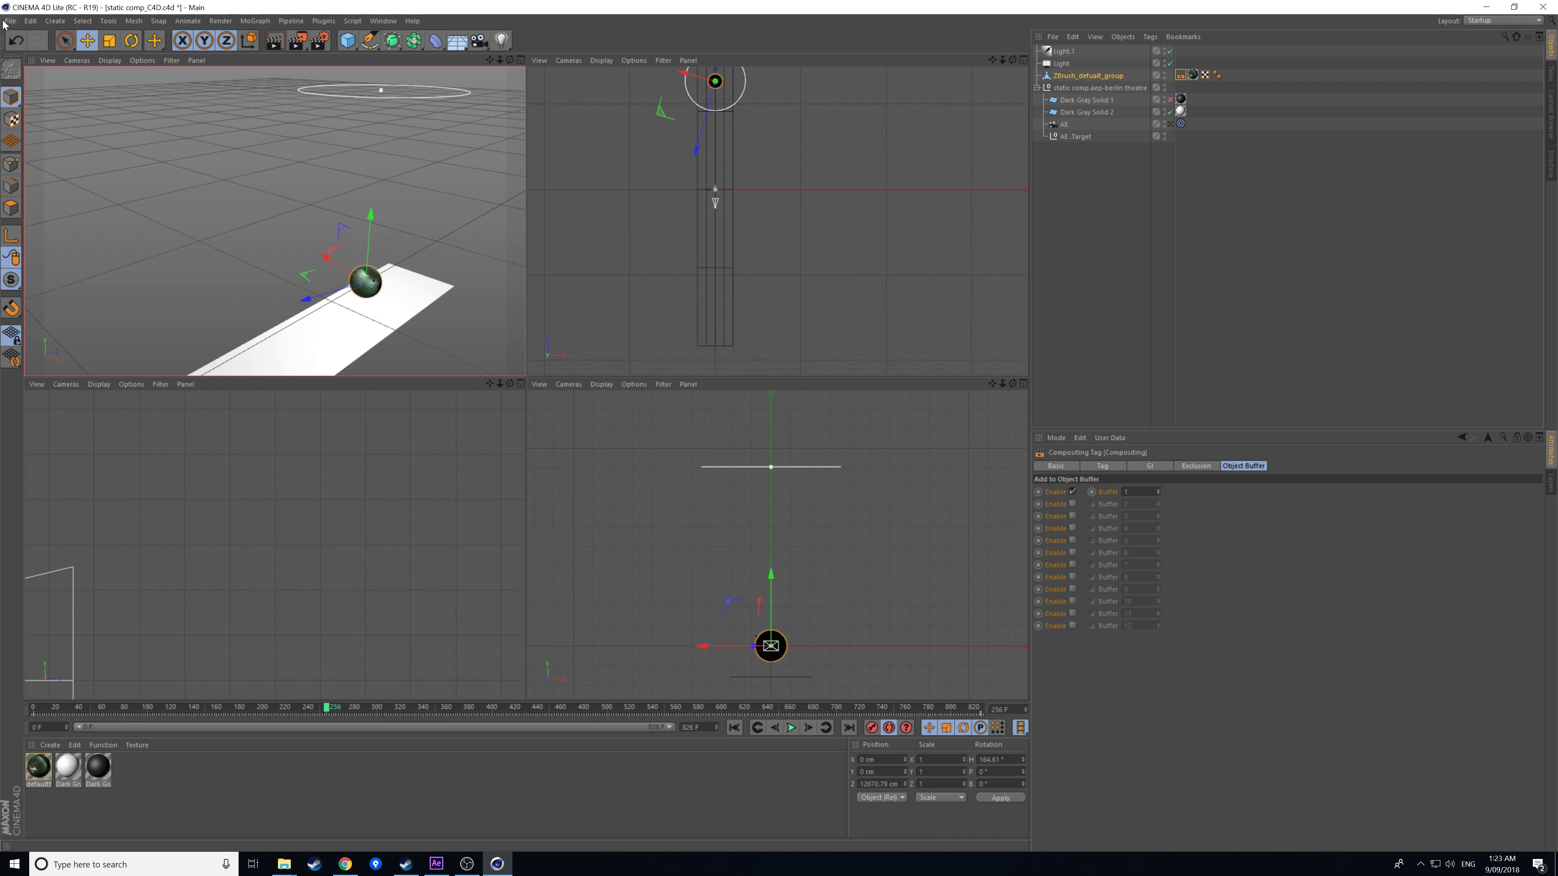
- Save the Cinema 4D scene and switch to After Effects to check the updated composite
{"action": "left_click", "coordinate": [10, 21]}
{"action": "left_click", "coordinate": [45, 126]}
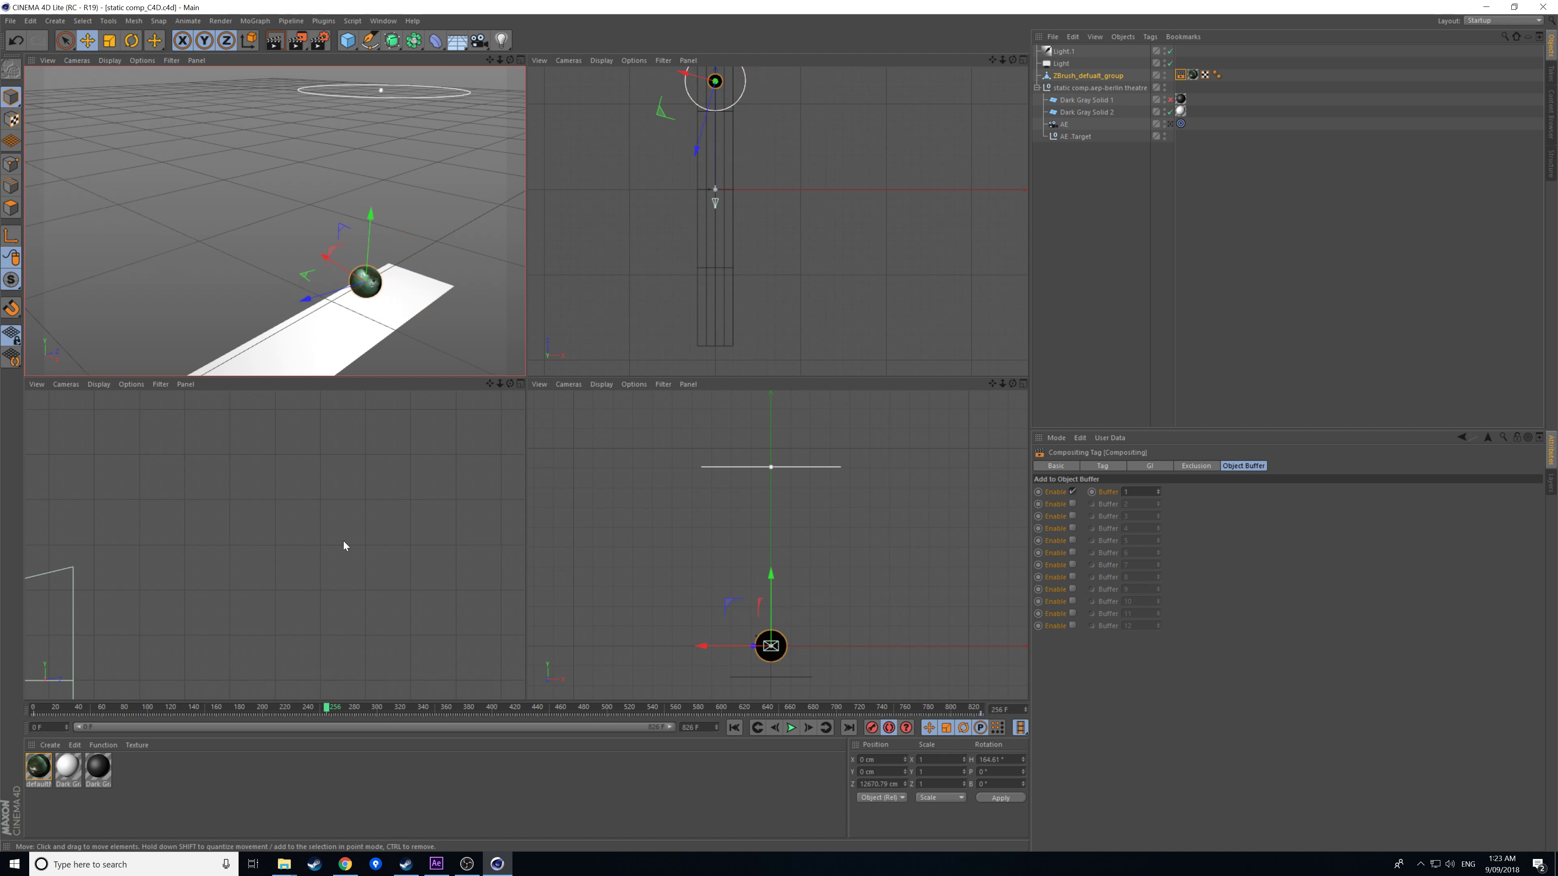
{"action": "left_click", "coordinate": [436, 864]}
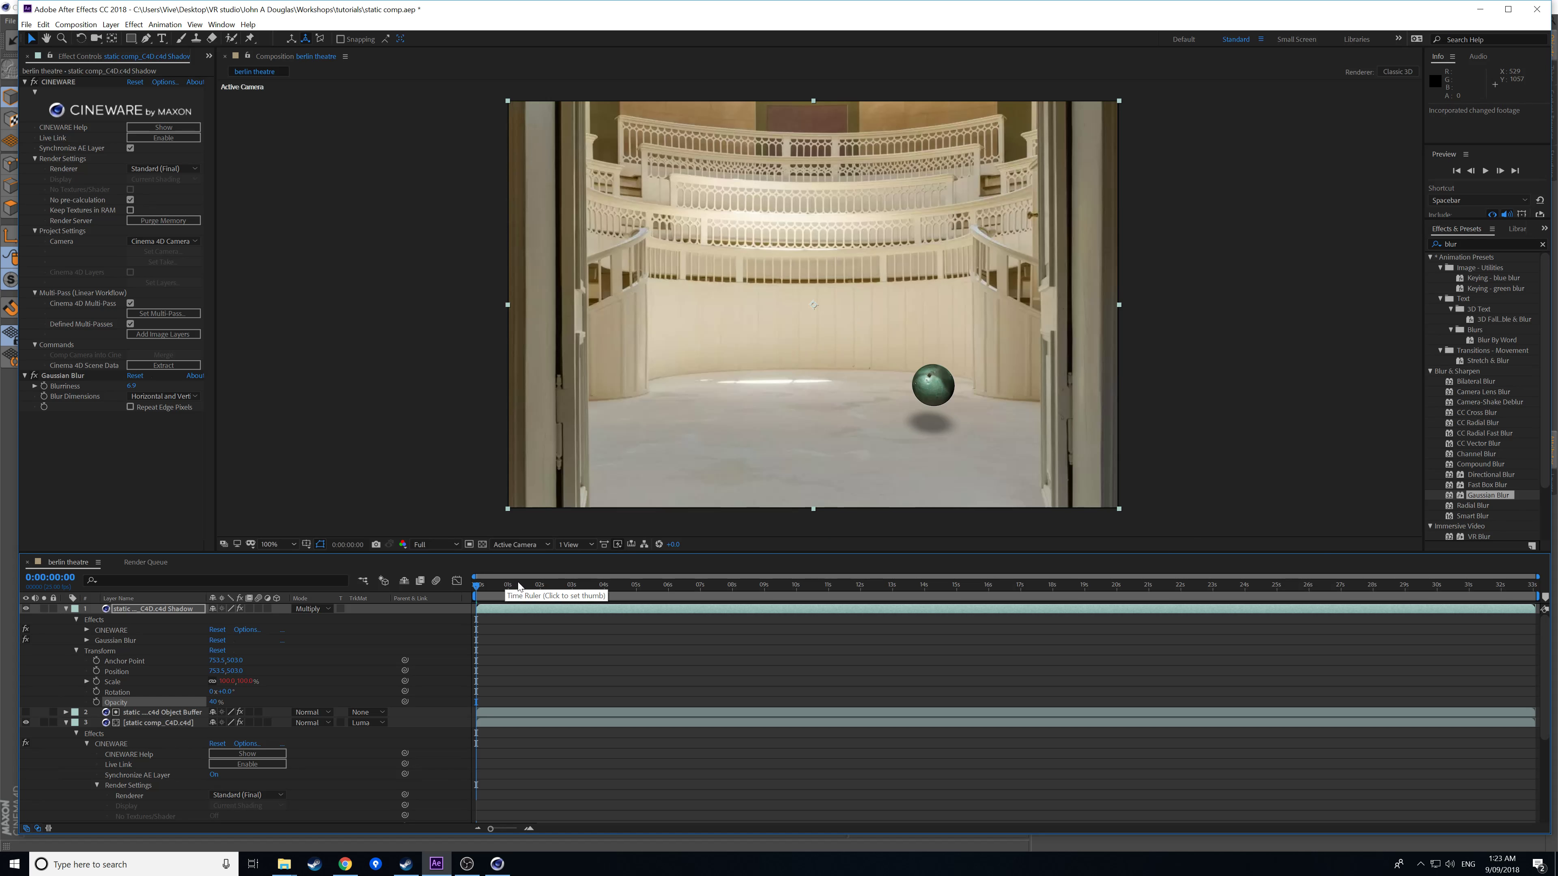
- In Cinema 4D, look through the AE camera again, save the scene, and return to After Effects to reload the composite
{"action": "left_click", "coordinate": [497, 864]}
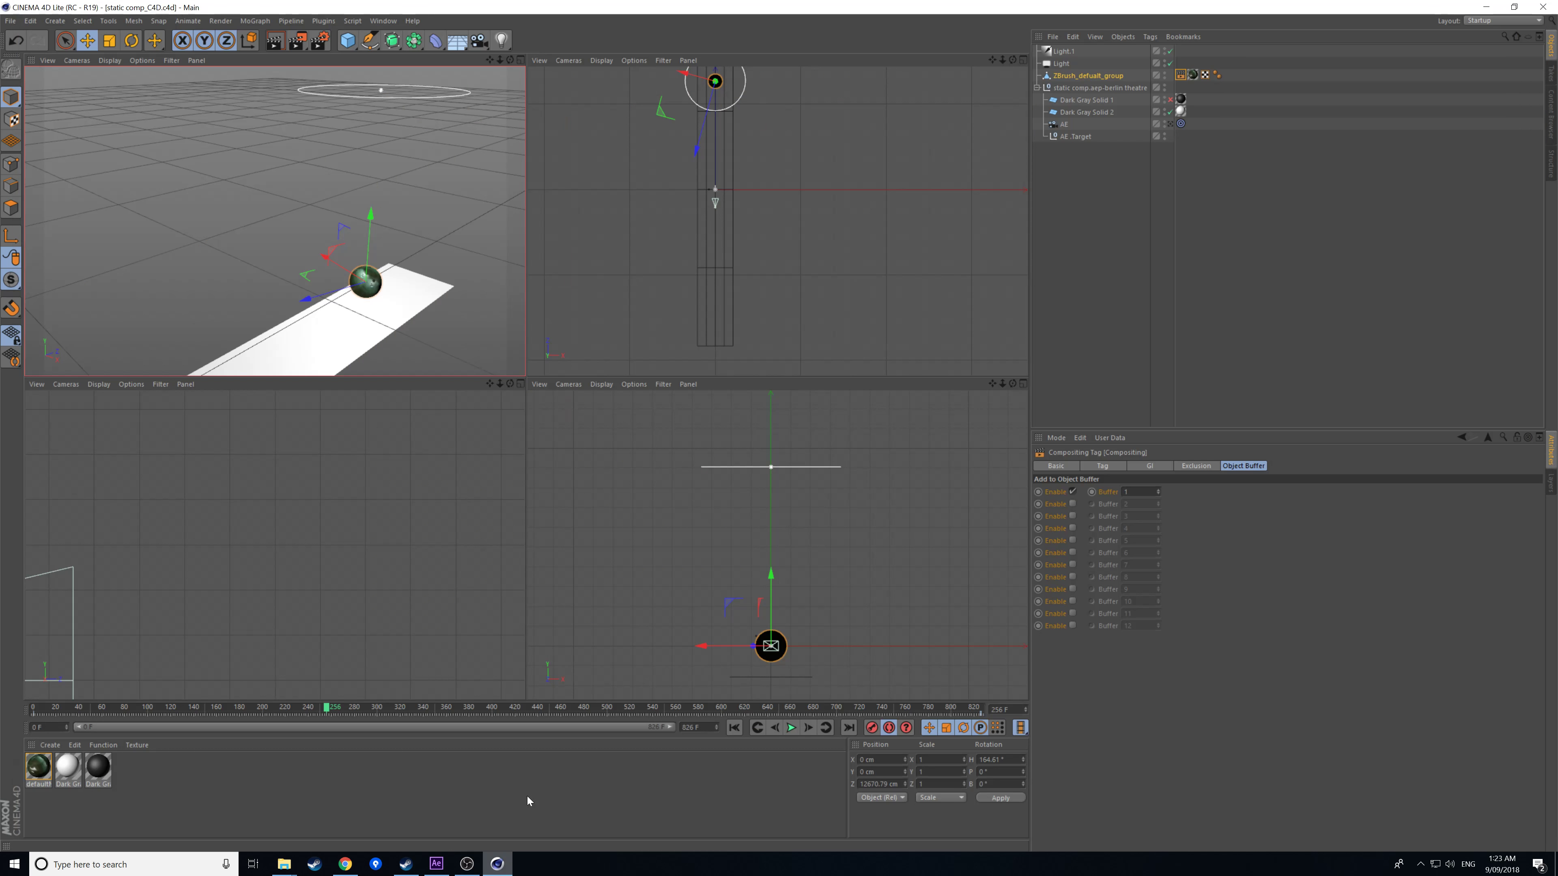
{"action": "left_click", "coordinate": [1171, 125]}
{"action": "left_click", "coordinate": [1170, 125]}
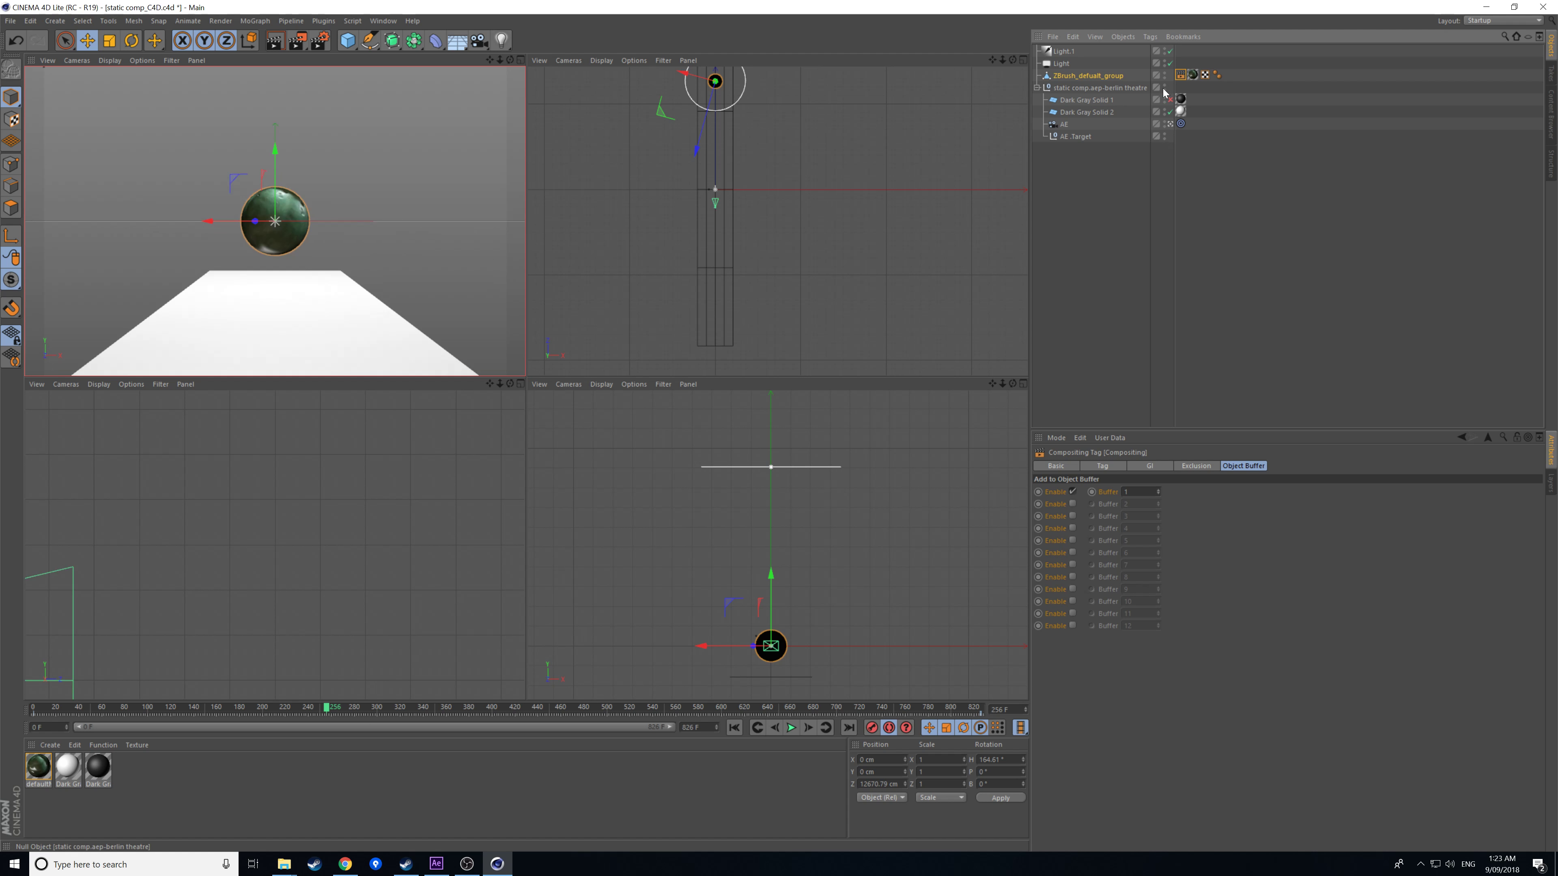
{"action": "left_click", "coordinate": [10, 21]}
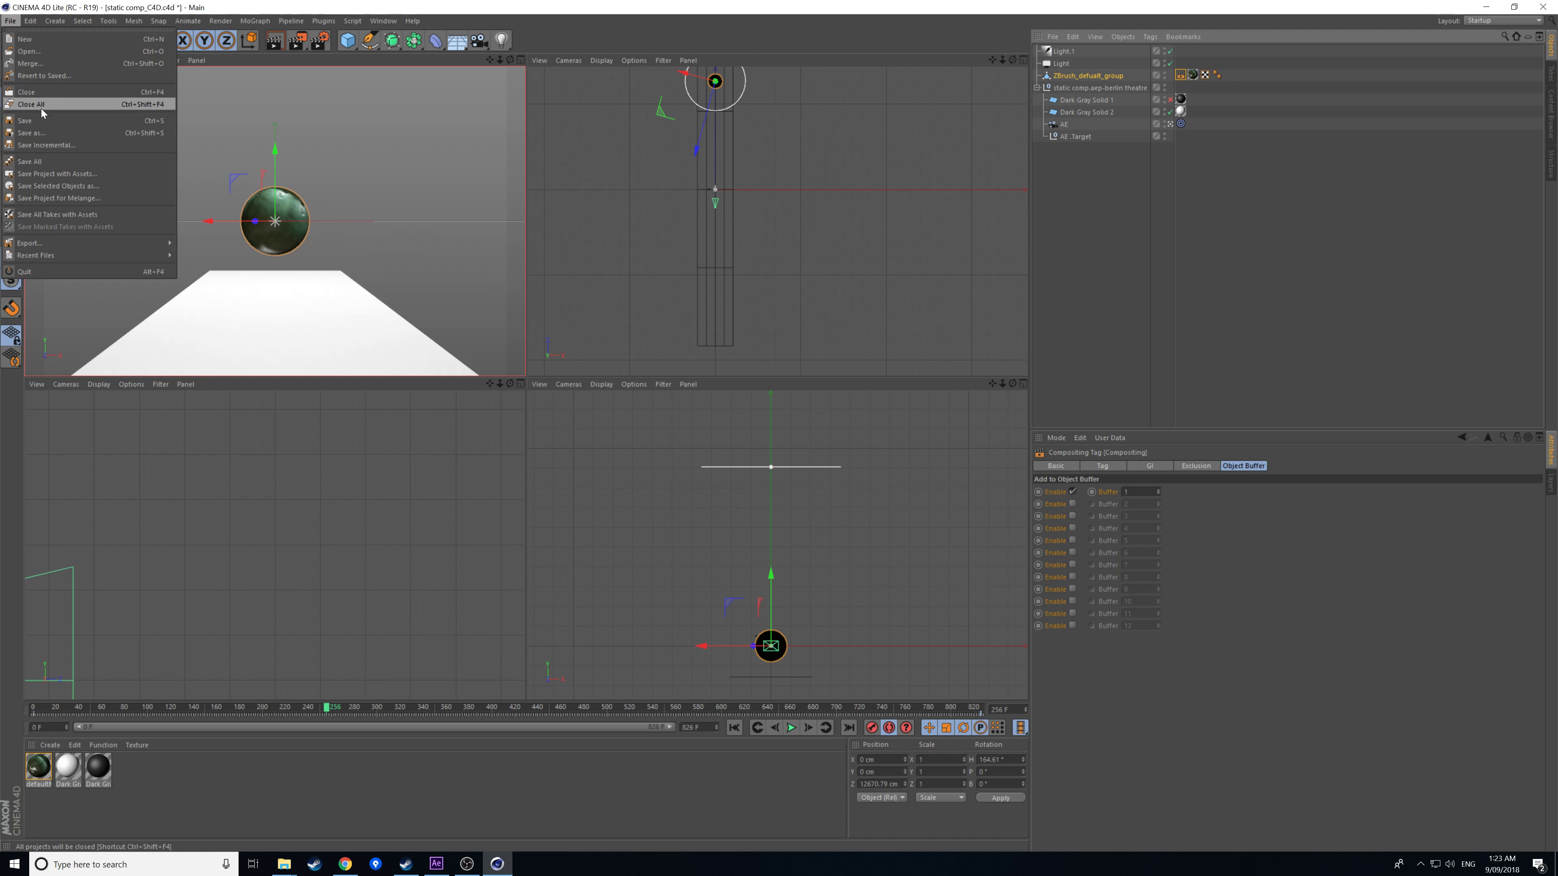
{"action": "left_click", "coordinate": [49, 119]}
{"action": "left_click", "coordinate": [436, 864]}
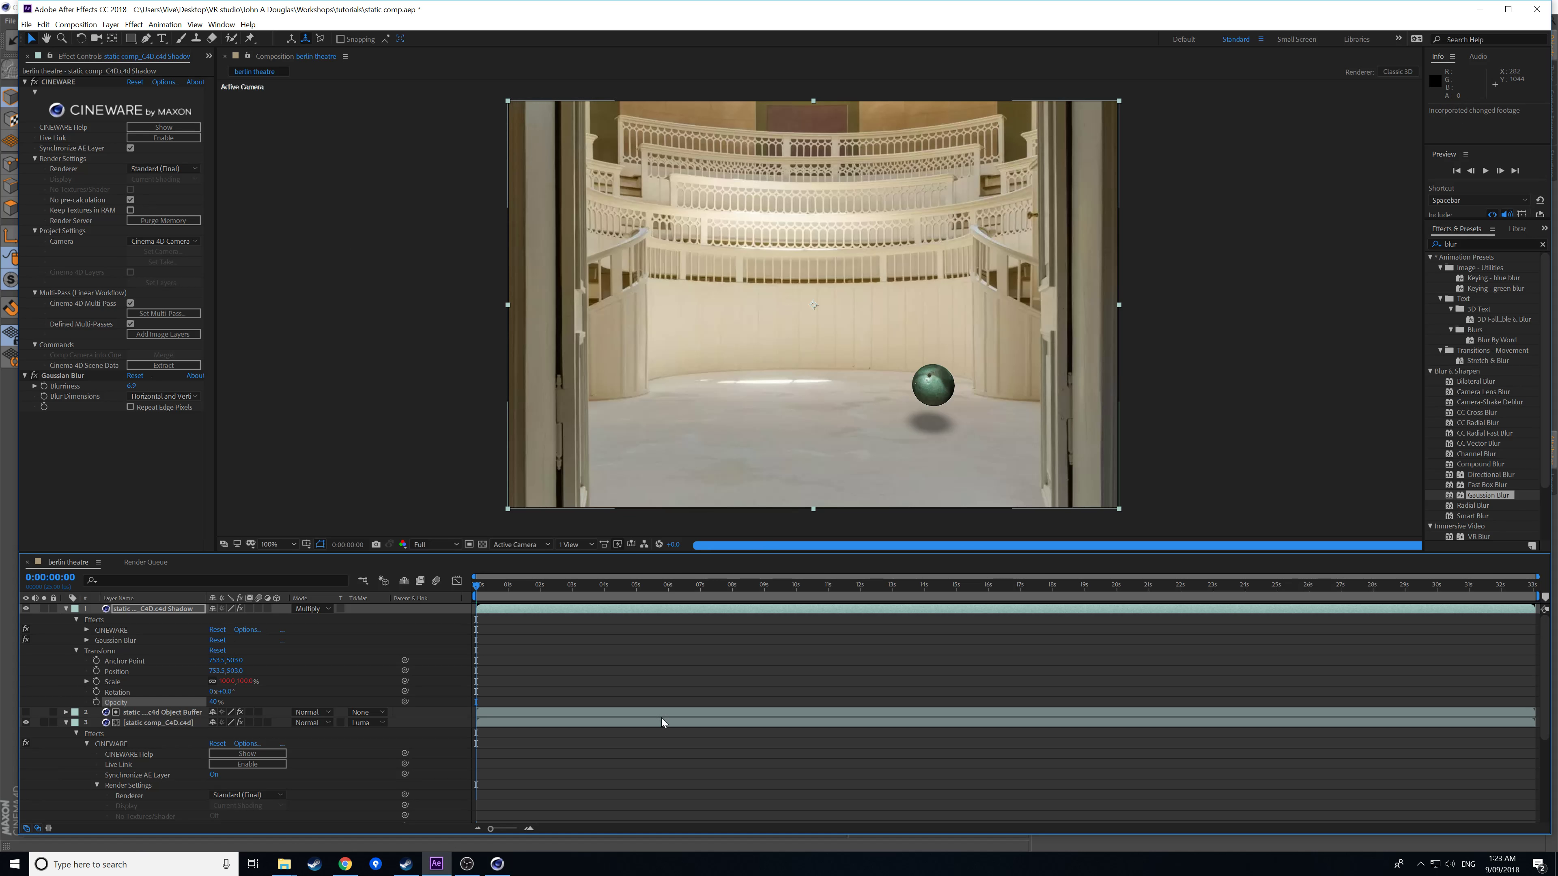
{"action": "left_click", "coordinate": [497, 864]}
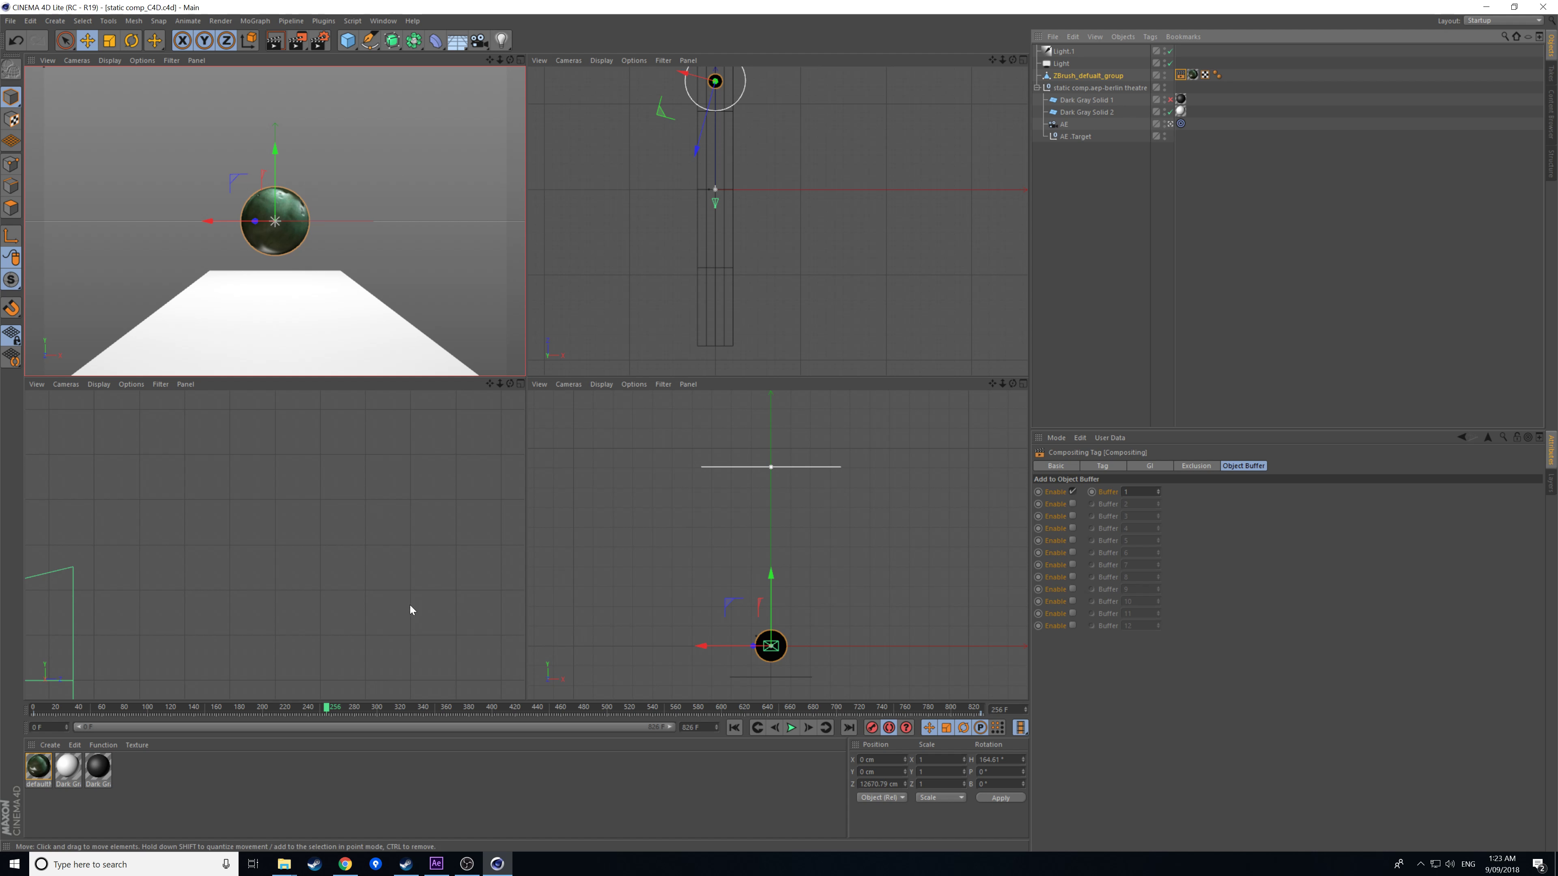
{"action": "left_click", "coordinate": [436, 864]}
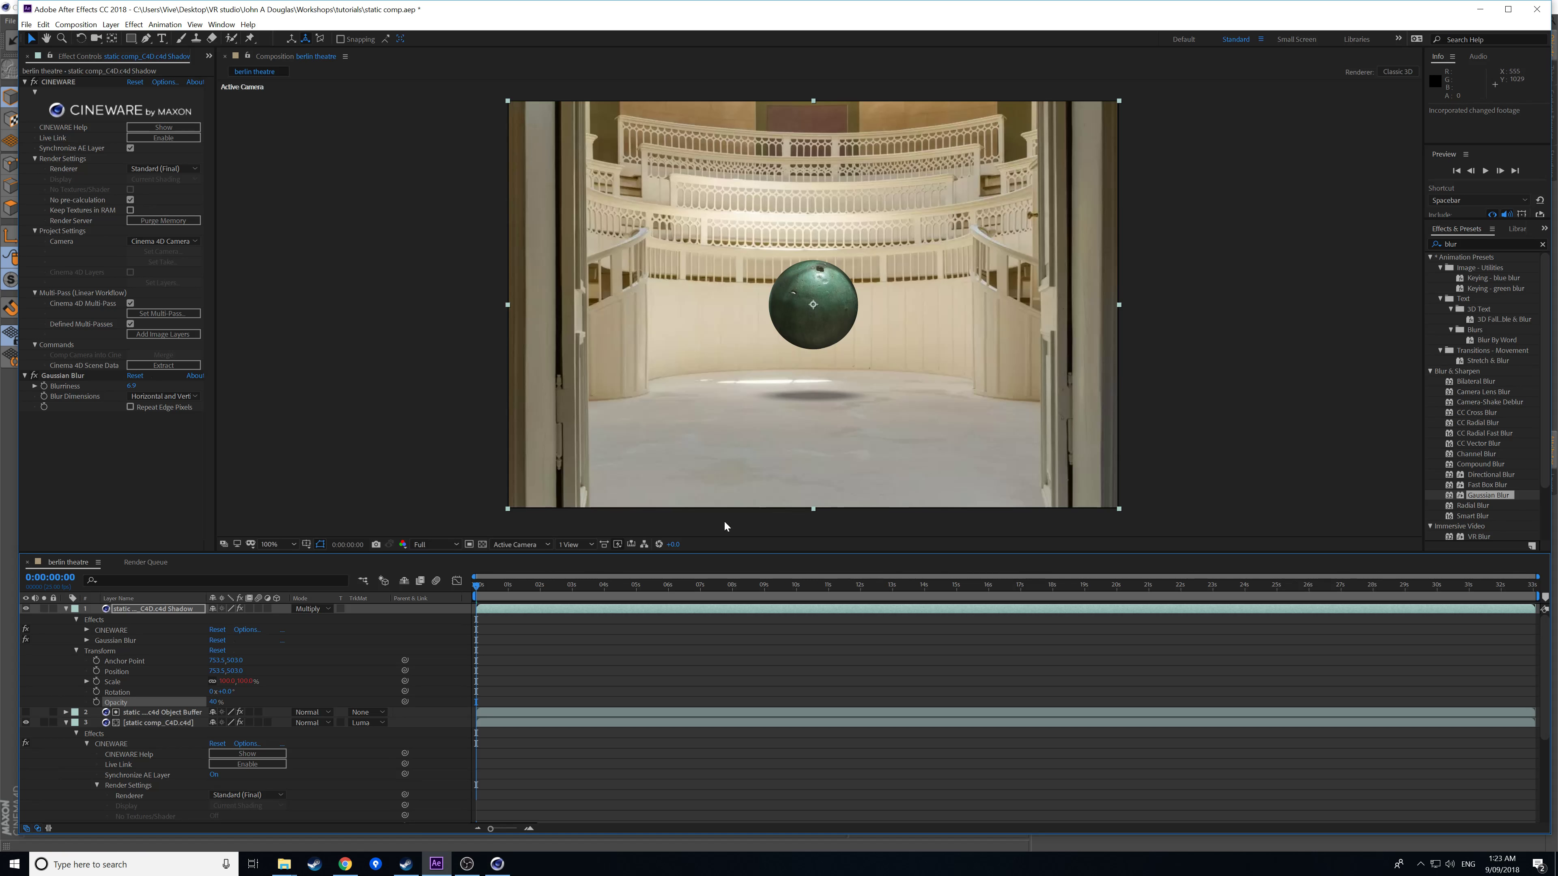
- View several times in the berlin theatre composition, up to 0:00:04:13, to check the sphere's rotation
{"action": "left_click", "coordinate": [496, 588]}
{"action": "left_click", "coordinate": [545, 586]}
{"action": "left_click", "coordinate": [621, 580]}
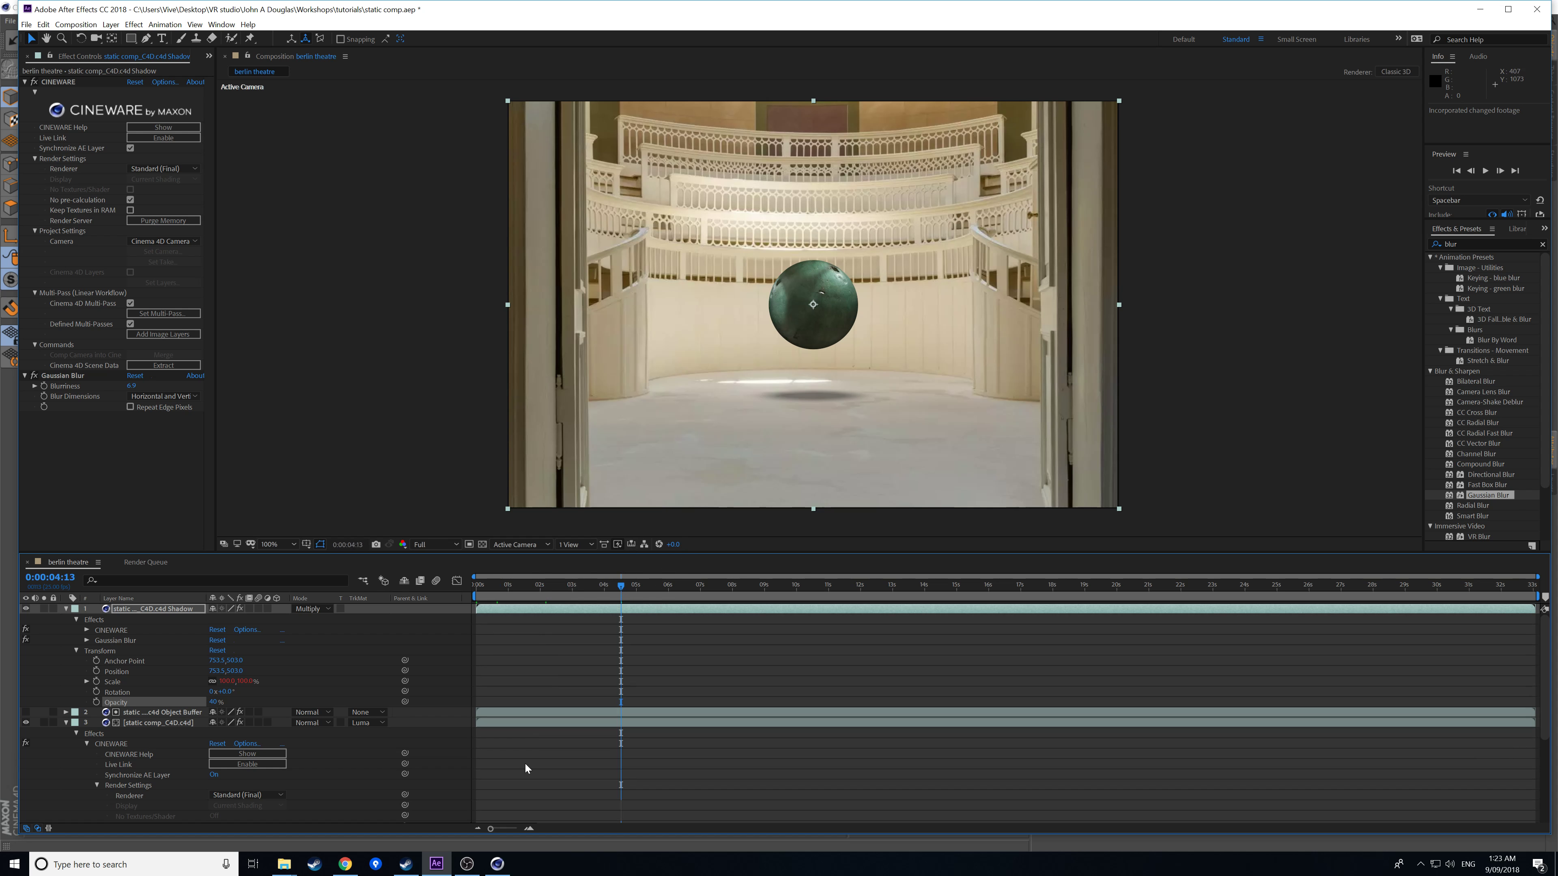
- Switch to Cinema 4D and keyframe the sphere's height at about 684 cm at frame 0, 14 cm at frame 427 and 475 cm at frame 826
{"action": "left_click", "coordinate": [497, 864]}
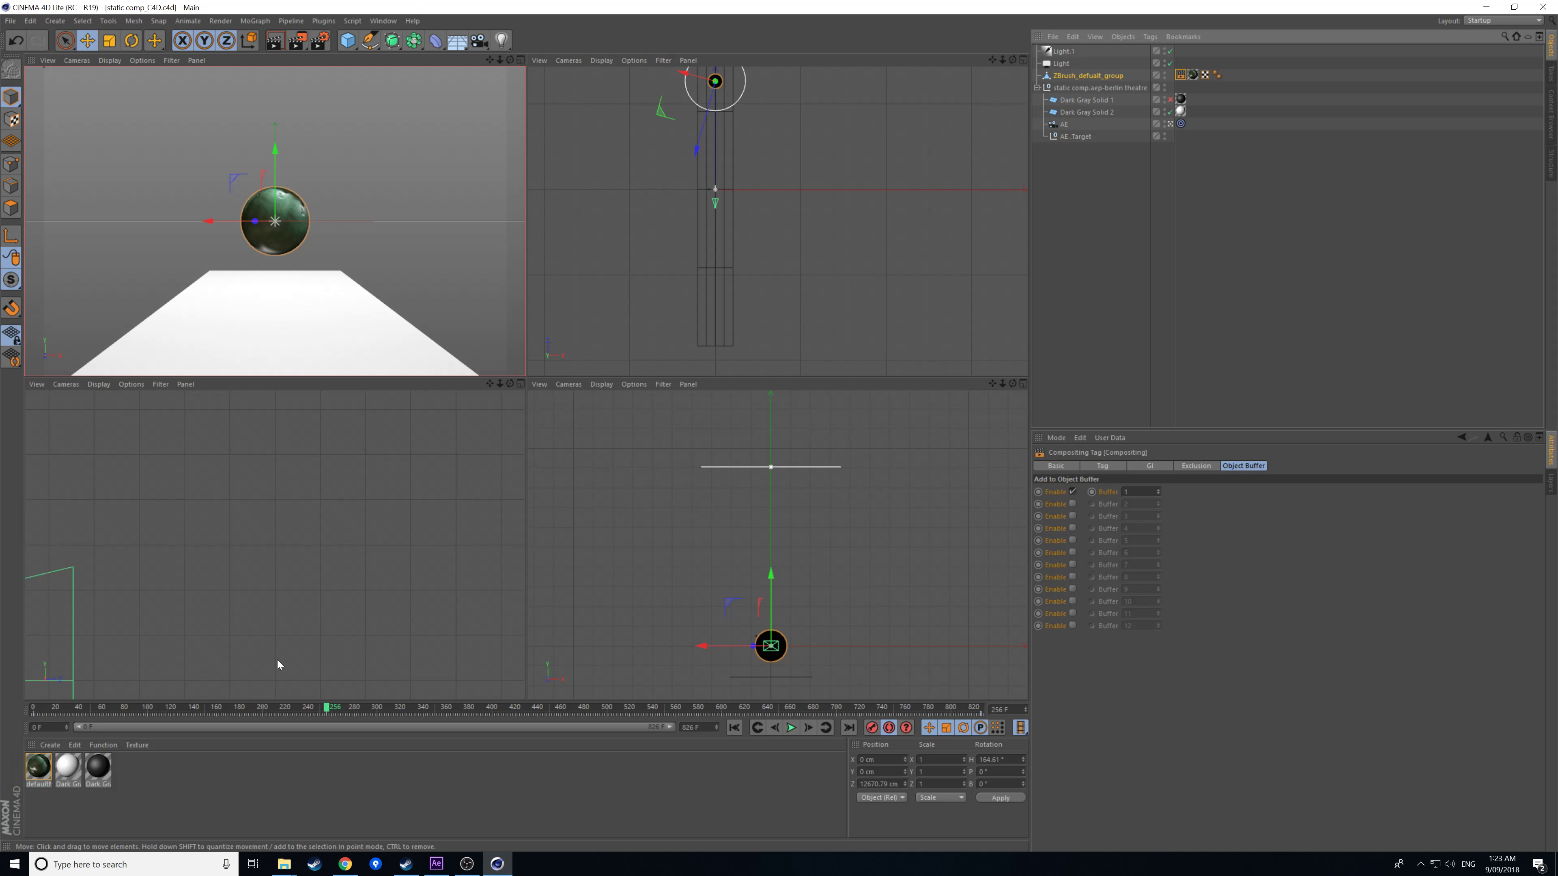
{"action": "left_click_drag", "start_coordinate": [230, 714], "coordinate": [3, 654]}
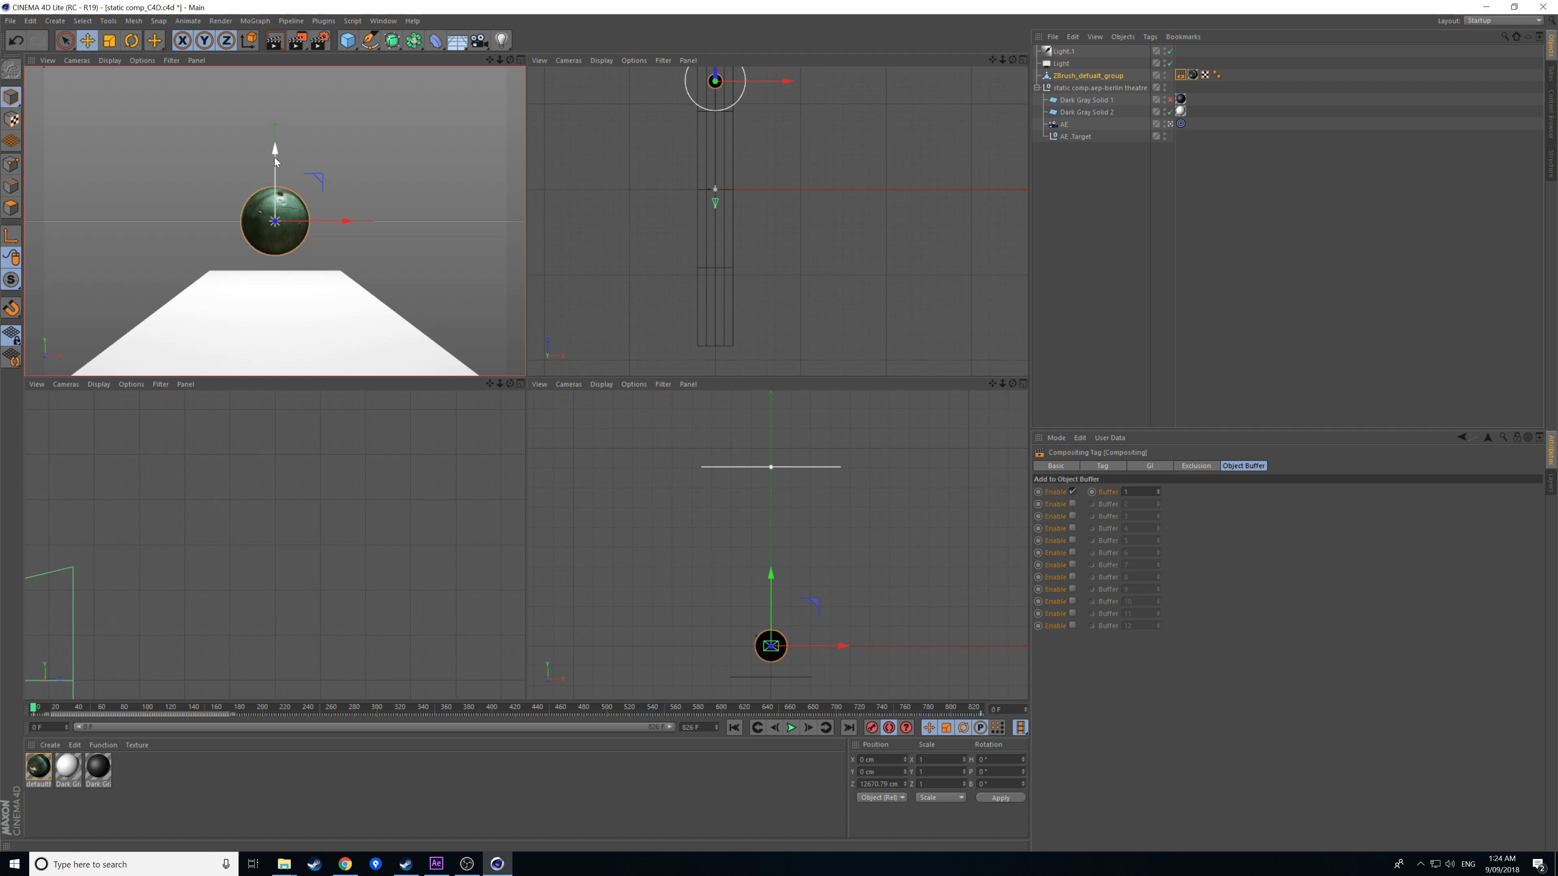
{"action": "left_click_drag", "start_coordinate": [276, 149], "coordinate": [274, 123]}
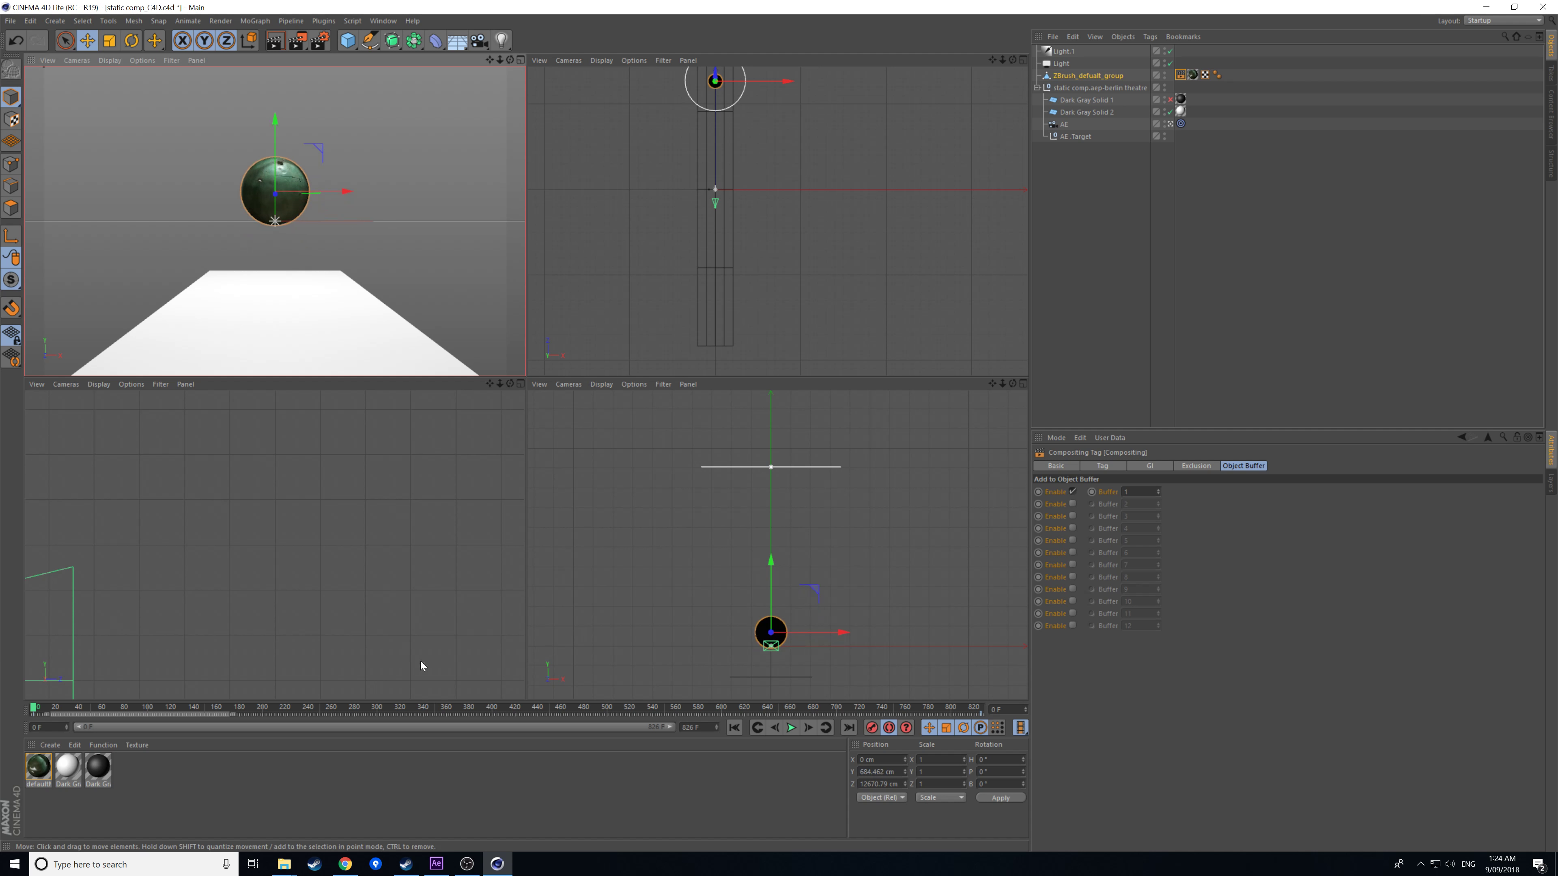
{"action": "left_click_drag", "start_coordinate": [491, 710], "coordinate": [523, 710]}
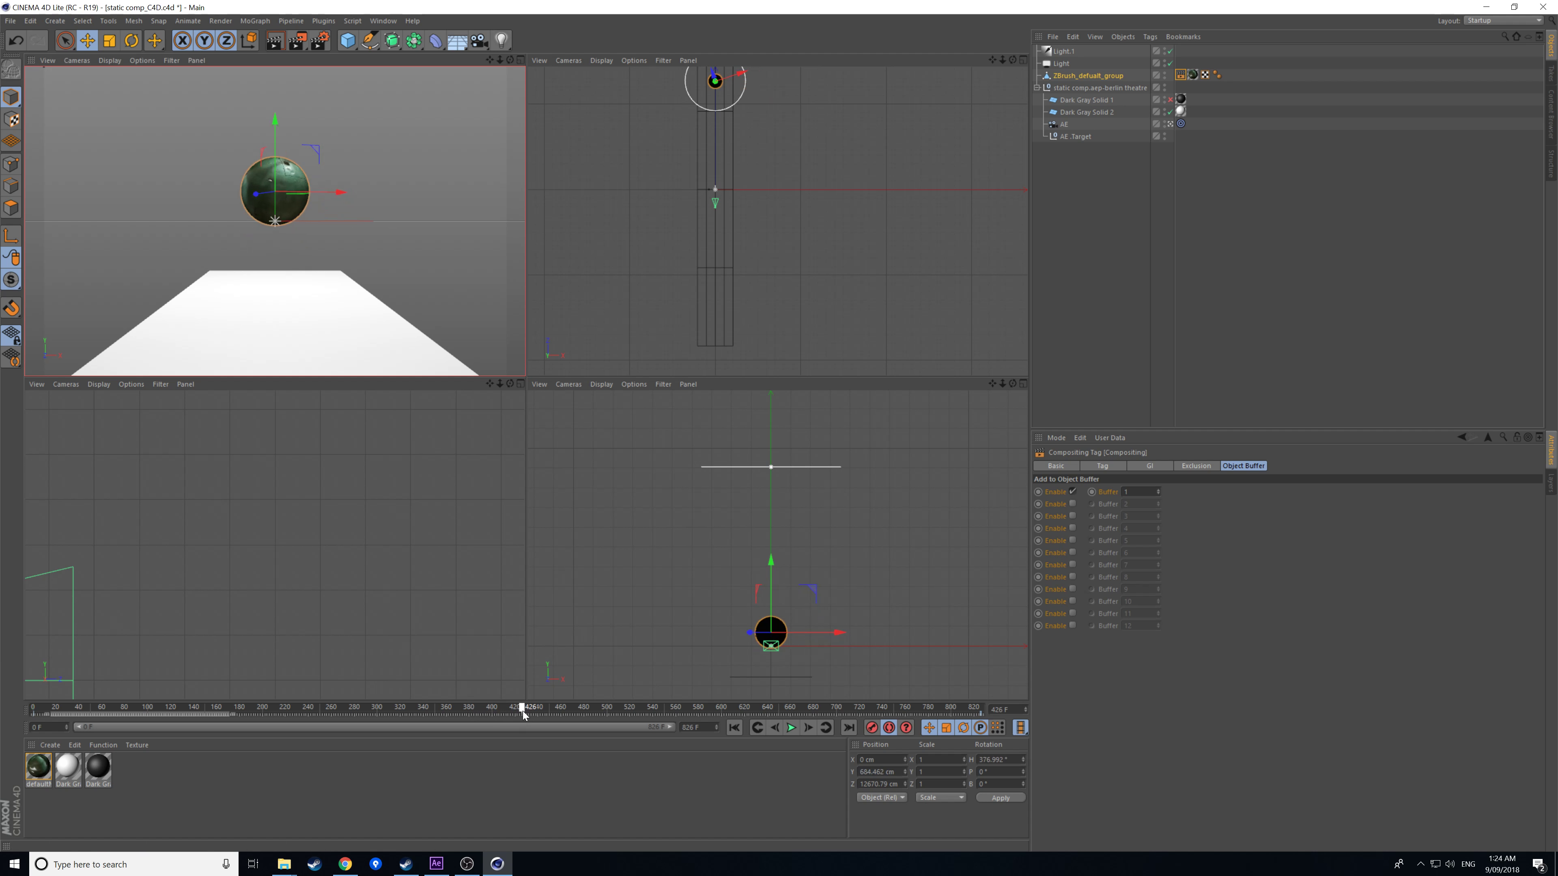
{"action": "left_click_drag", "start_coordinate": [277, 118], "coordinate": [284, 149]}
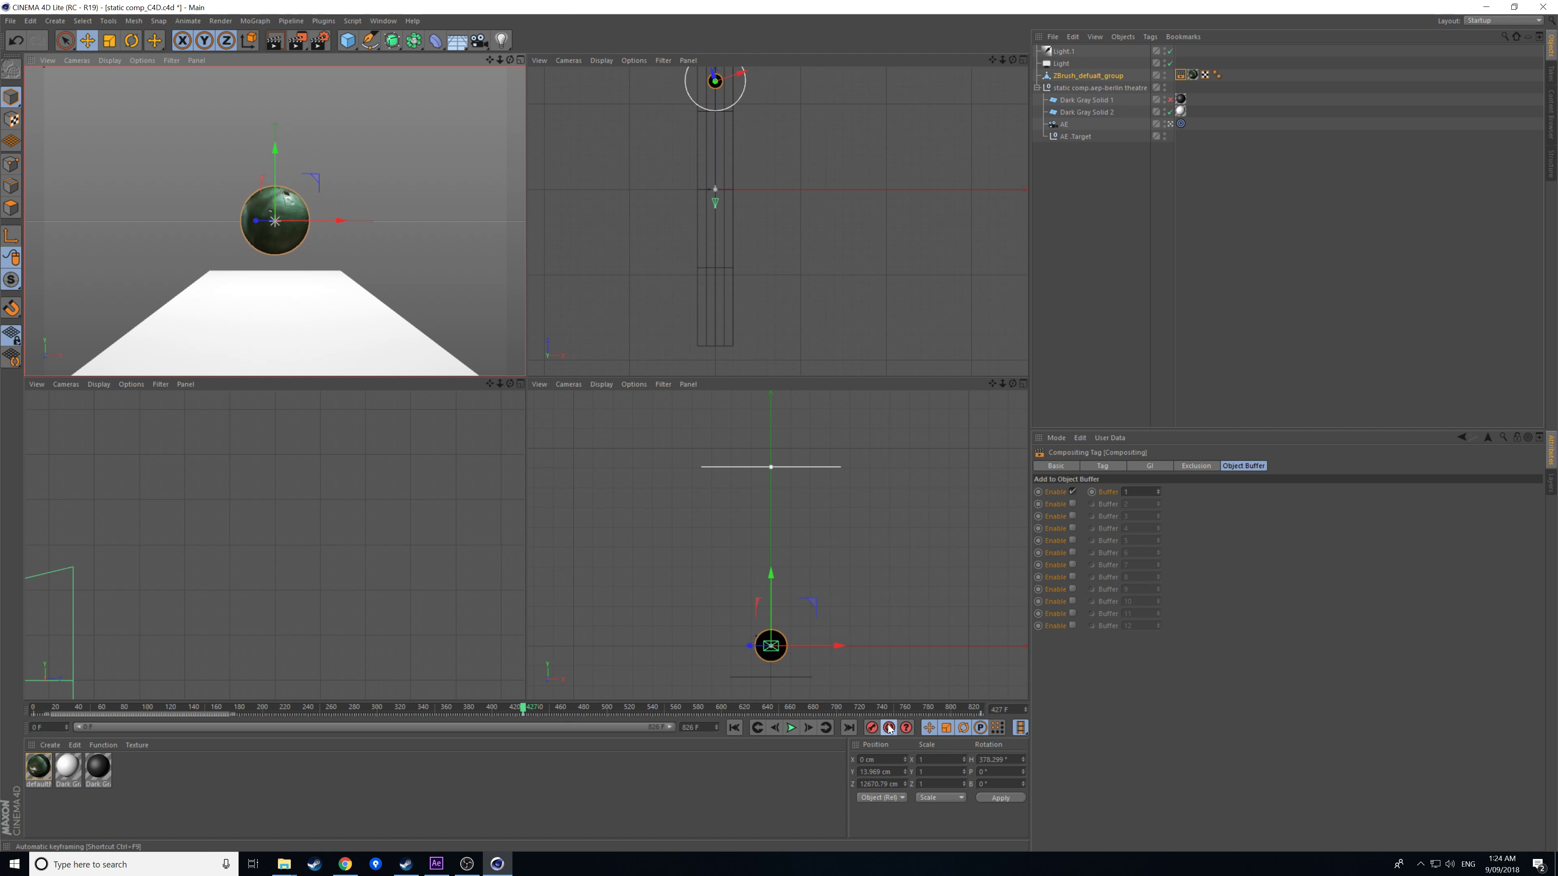
{"action": "left_click_drag", "start_coordinate": [524, 710], "coordinate": [980, 710]}
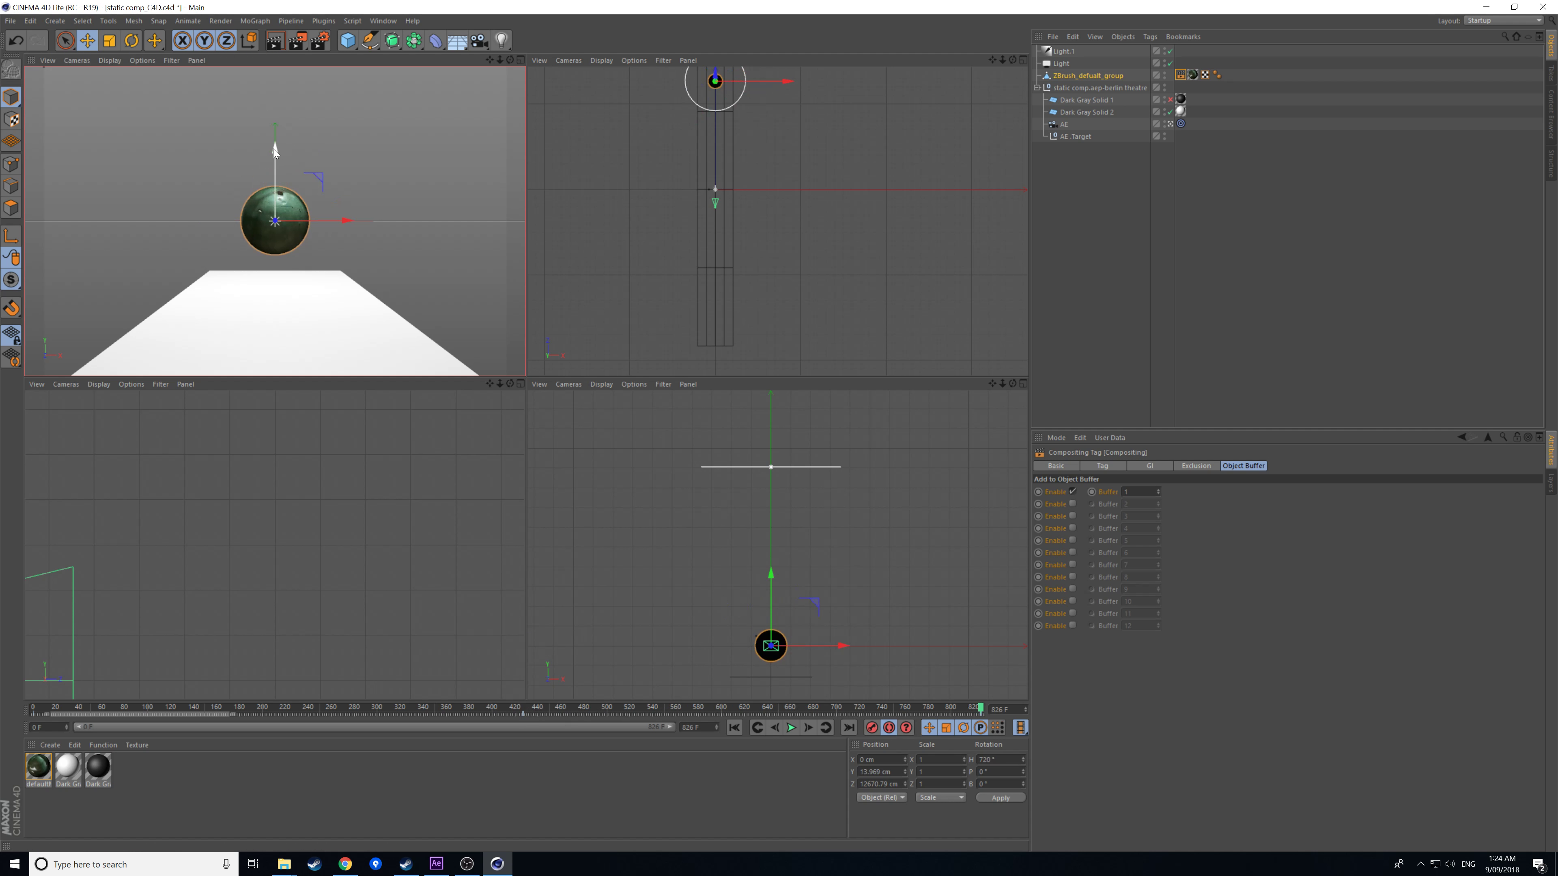
{"action": "left_click_drag", "start_coordinate": [272, 148], "coordinate": [273, 128]}
{"action": "mouse_move", "coordinate": [980, 710]}
{"action": "left_mouse_down"}
{"action": "mouse_move", "coordinate": [861, 682]}
{"action": "mouse_move", "coordinate": [726, 706]}
{"action": "mouse_move", "coordinate": [497, 645]}
{"action": "mouse_move", "coordinate": [322, 636]}
{"action": "mouse_move", "coordinate": [137, 634]}
{"action": "mouse_move", "coordinate": [6, 666]}
{"action": "mouse_move", "coordinate": [85, 680]}
{"action": "mouse_move", "coordinate": [593, 650]}
{"action": "mouse_move", "coordinate": [979, 706]}
{"action": "left_mouse_up"}
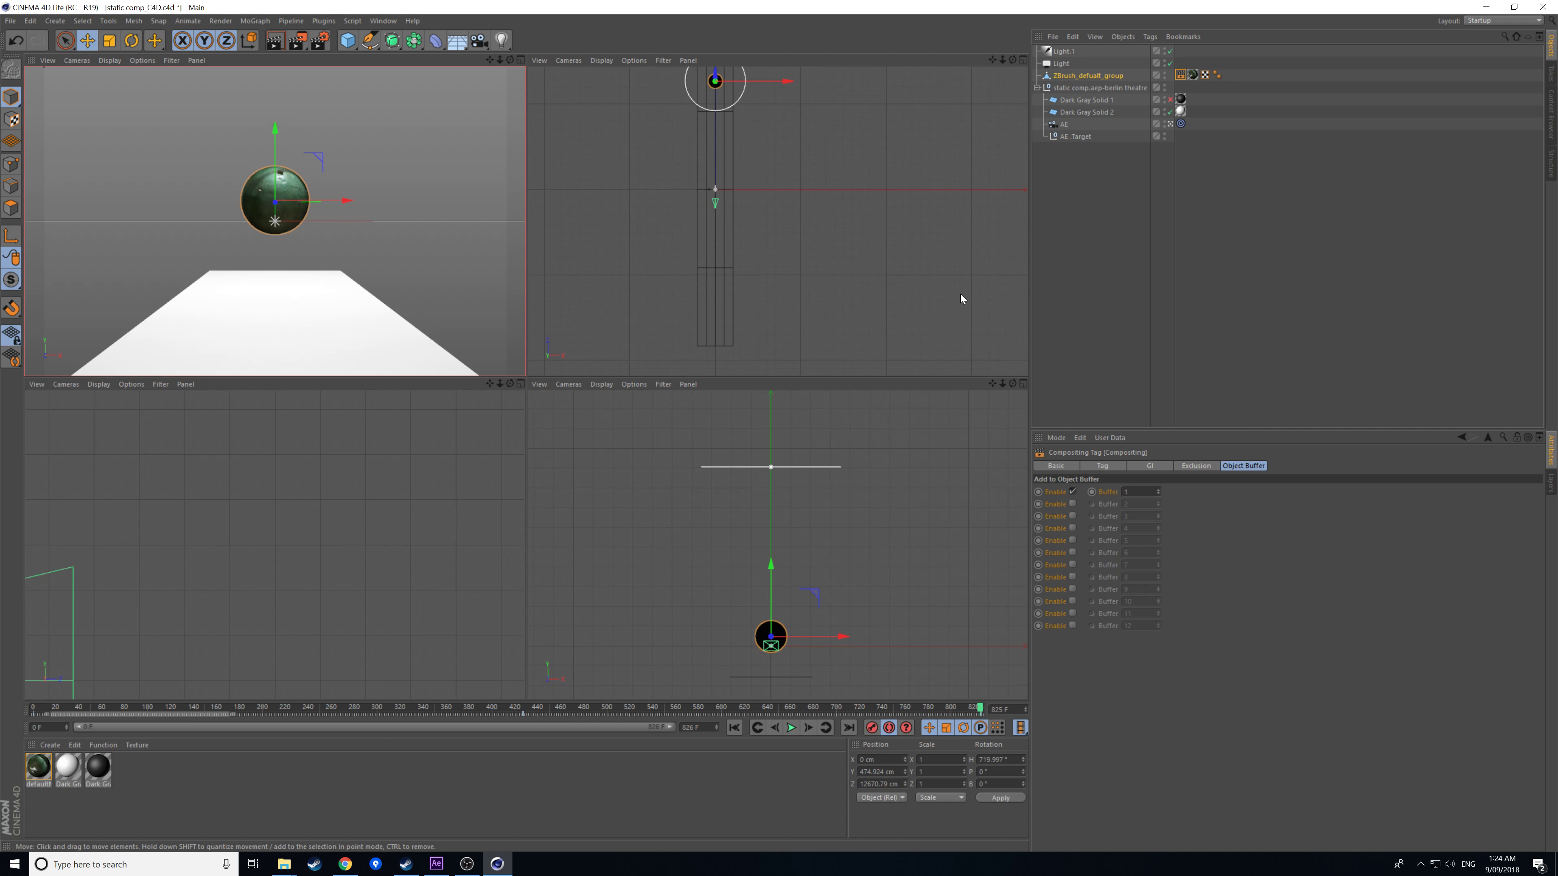
- Show the sphere group's F-curves in the Timeline and enlarge that window
{"action": "right_click", "coordinate": [1080, 75]}
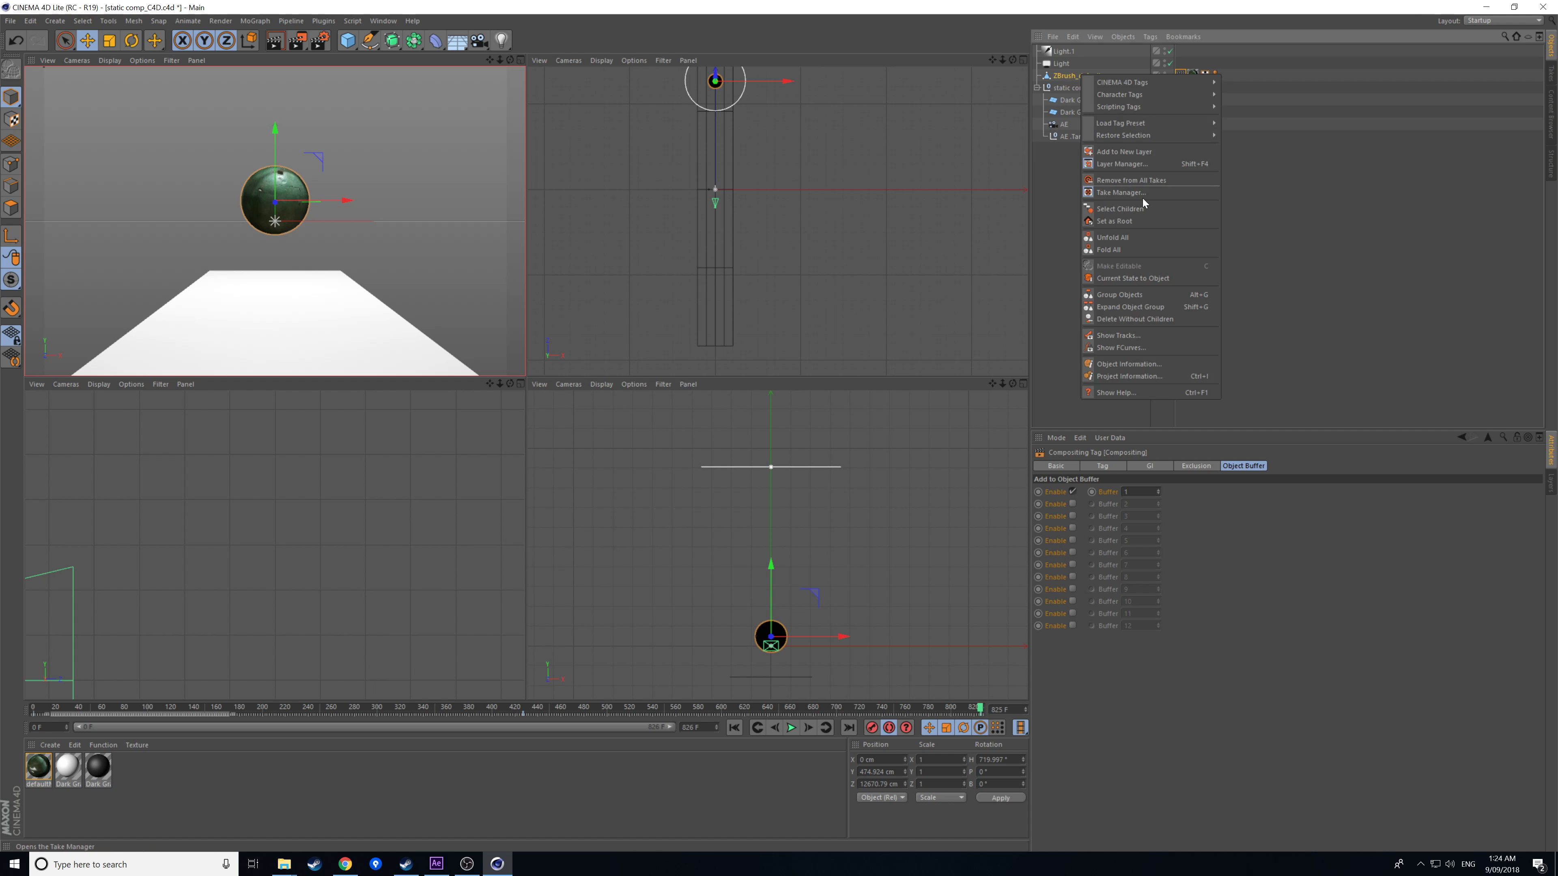
{"action": "left_click", "coordinate": [1136, 346]}
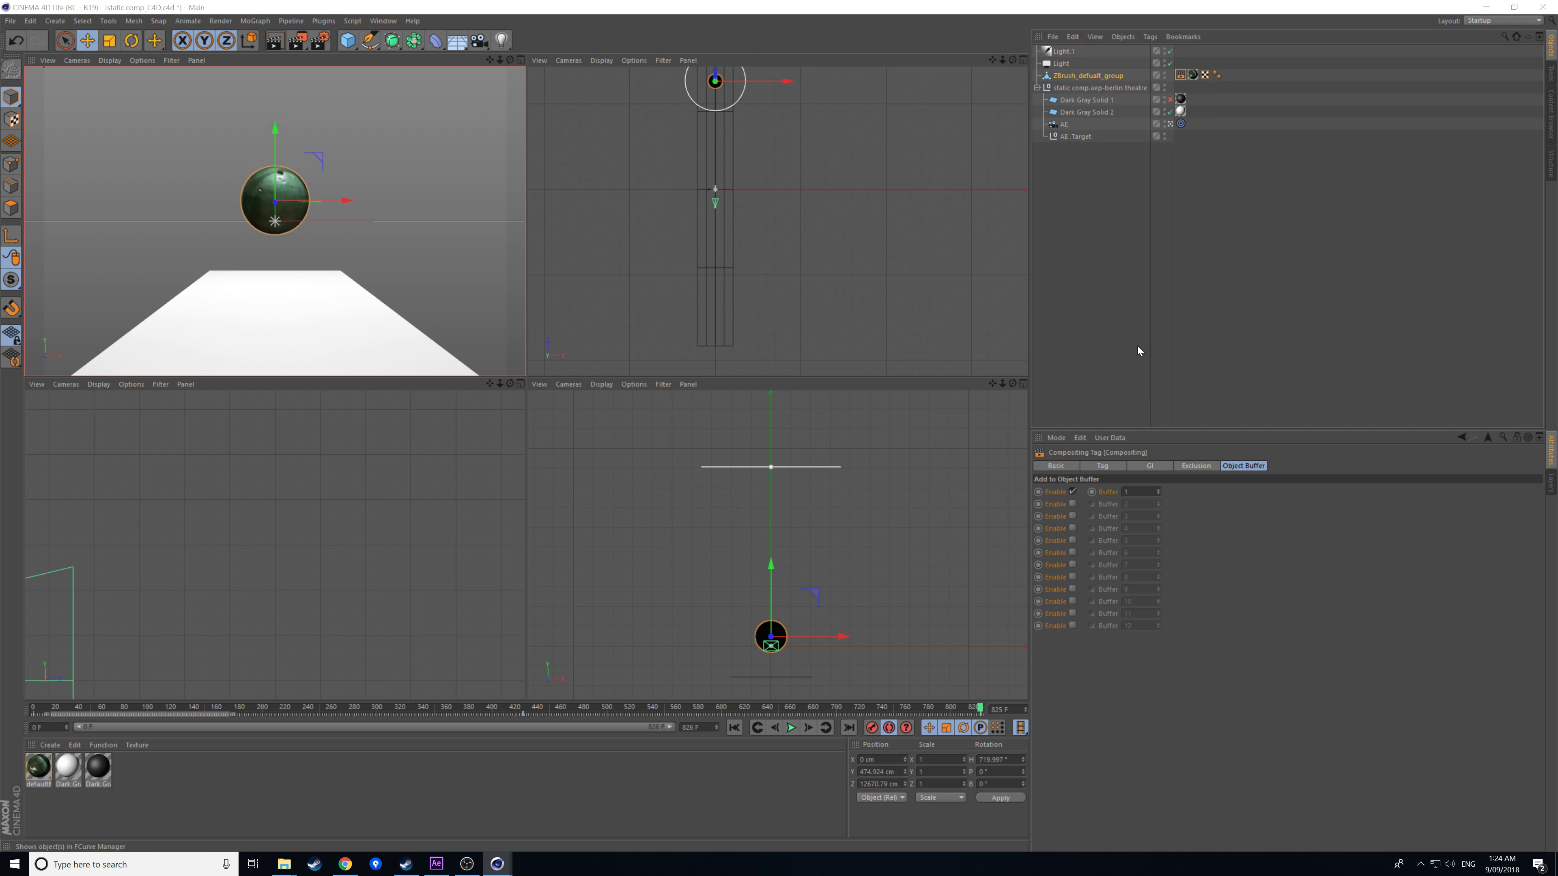
{"action": "left_click_drag", "start_coordinate": [708, 460], "coordinate": [1155, 656]}
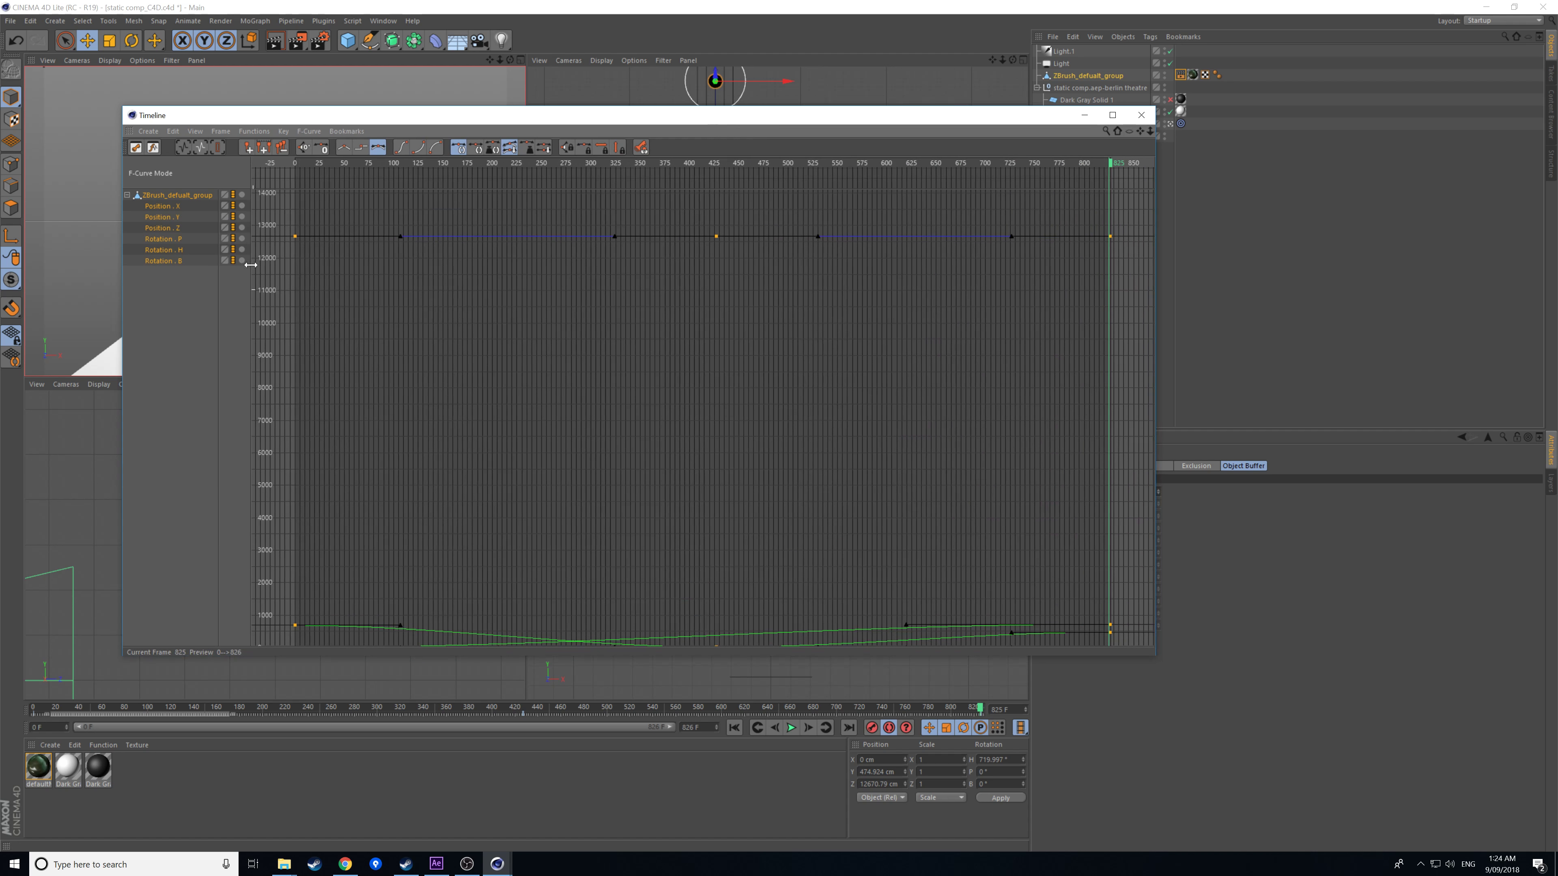
- Delete the sphere's Rotation B, Rotation P and Position Z animation tracks
{"action": "left_click", "coordinate": [186, 258]}
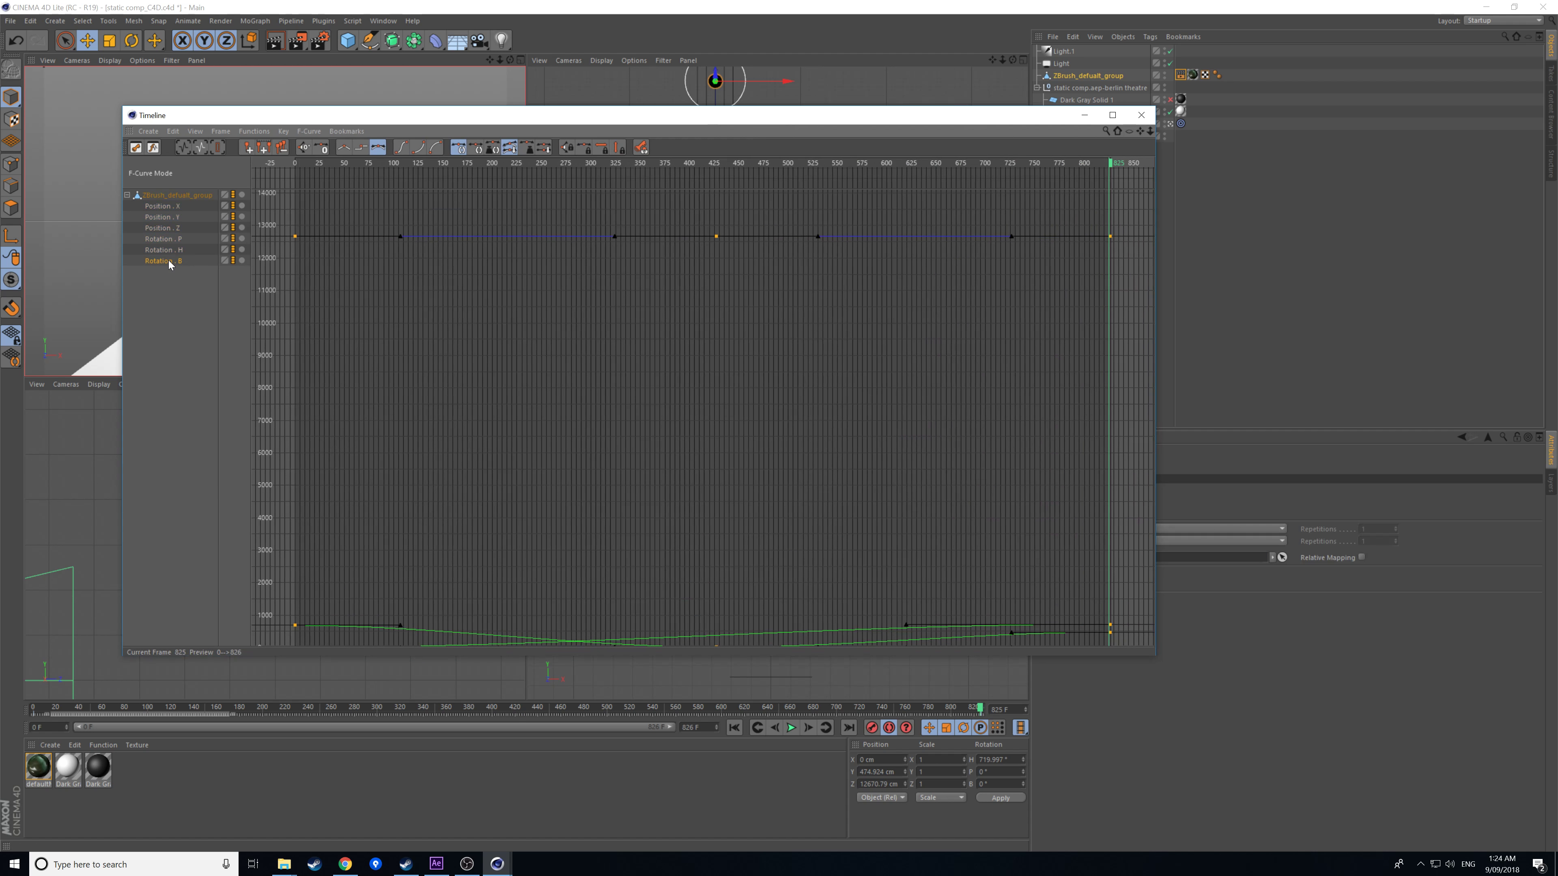
{"action": "key", "text": "Delete"}
{"action": "left_click", "coordinate": [170, 240]}
{"action": "key", "text": "Delete"}
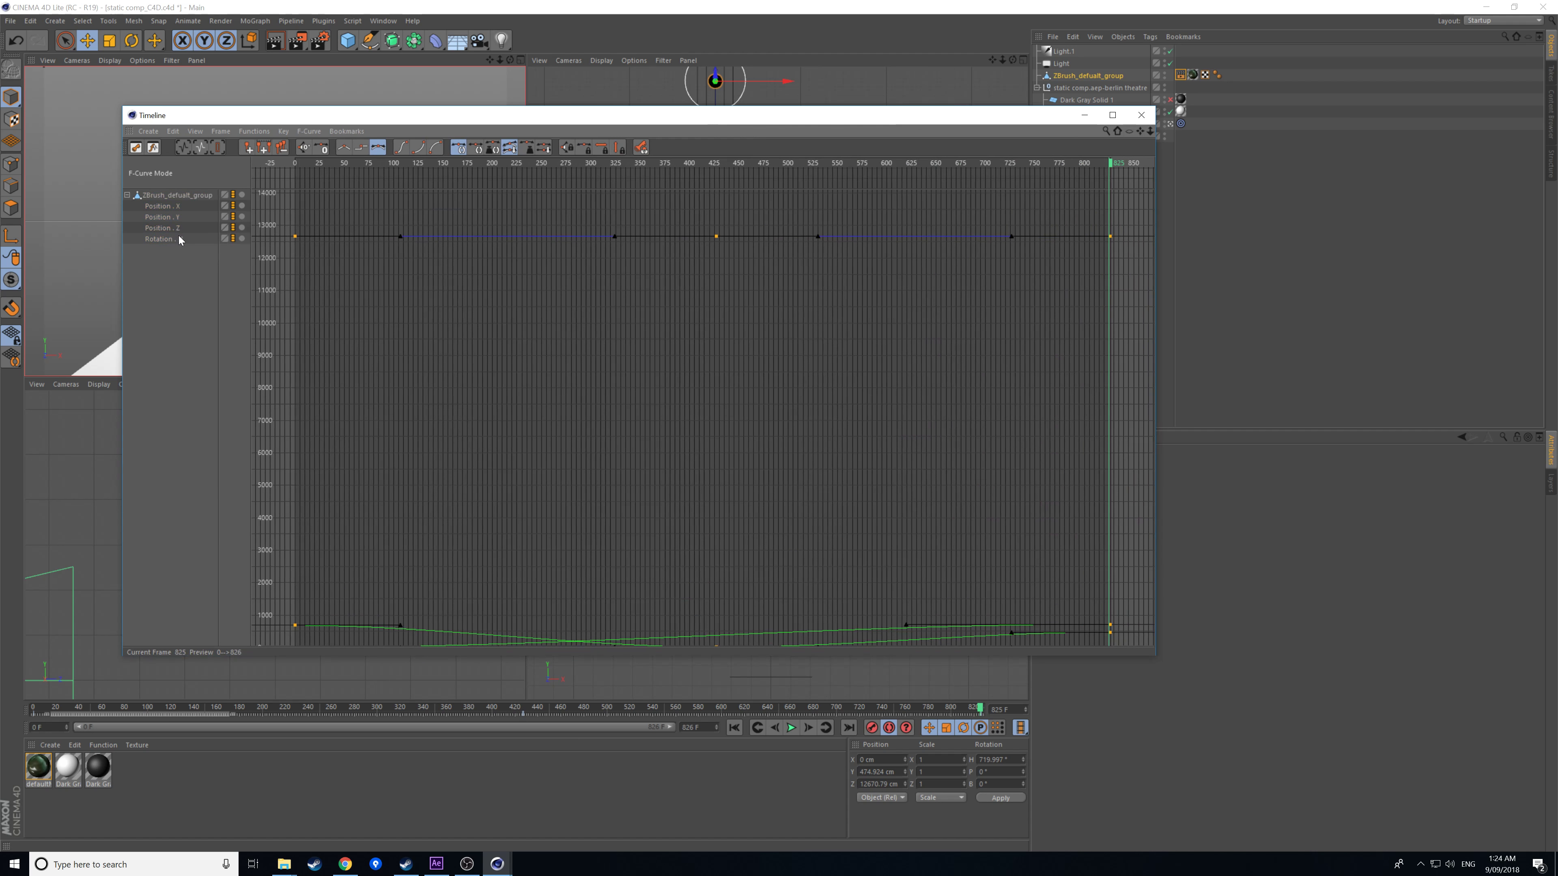
{"action": "left_click", "coordinate": [178, 226]}
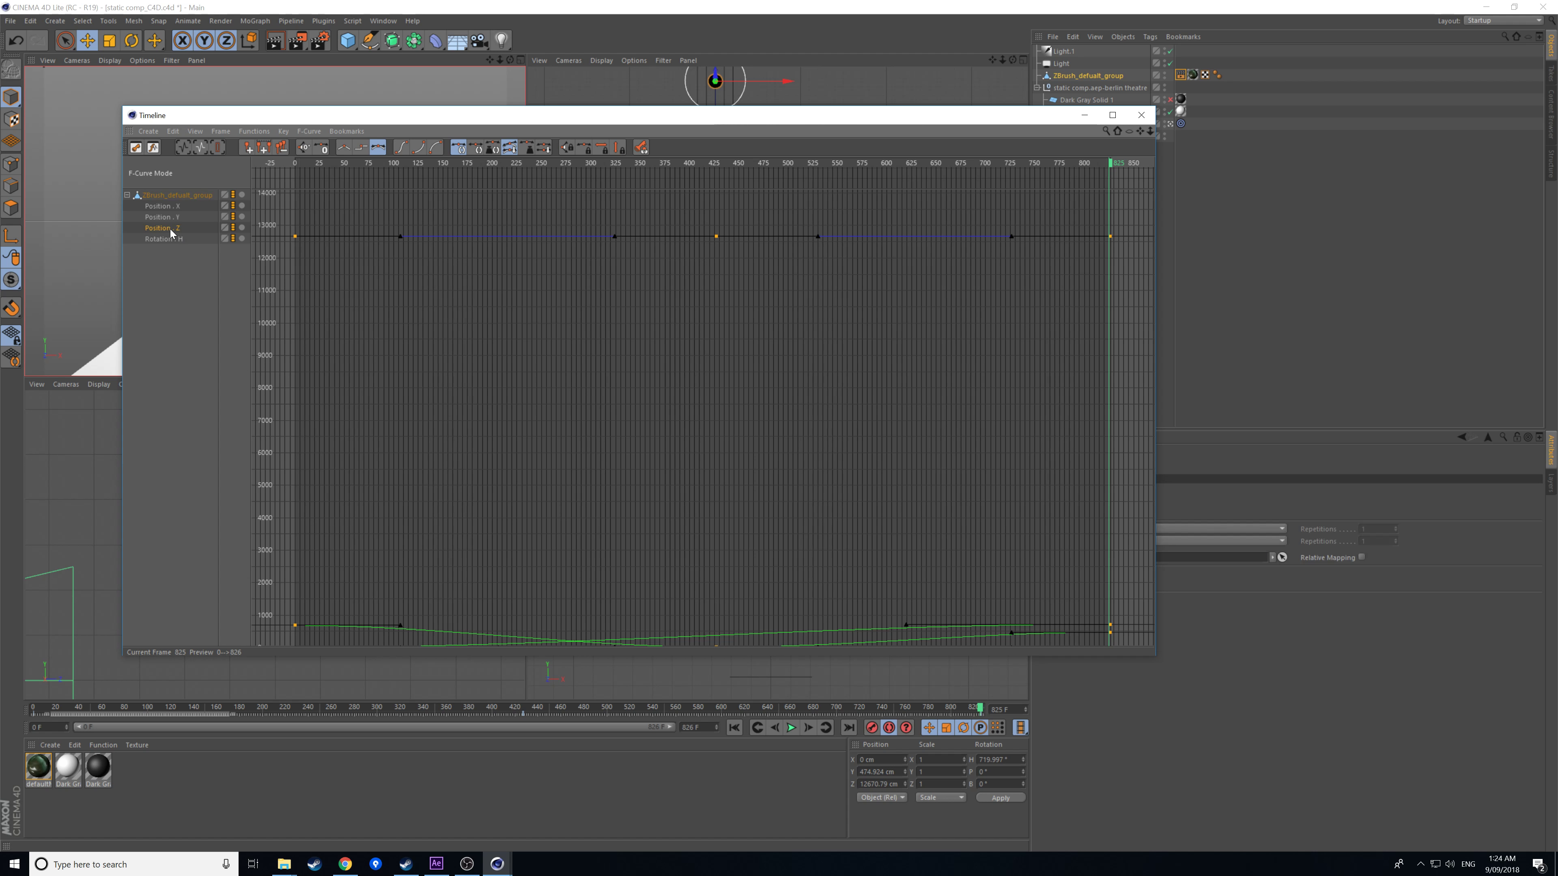
{"action": "key", "text": "Delete"}
- Try to delete the sphere's Position X animation and undo the deletion
{"action": "left_click", "coordinate": [162, 207]}
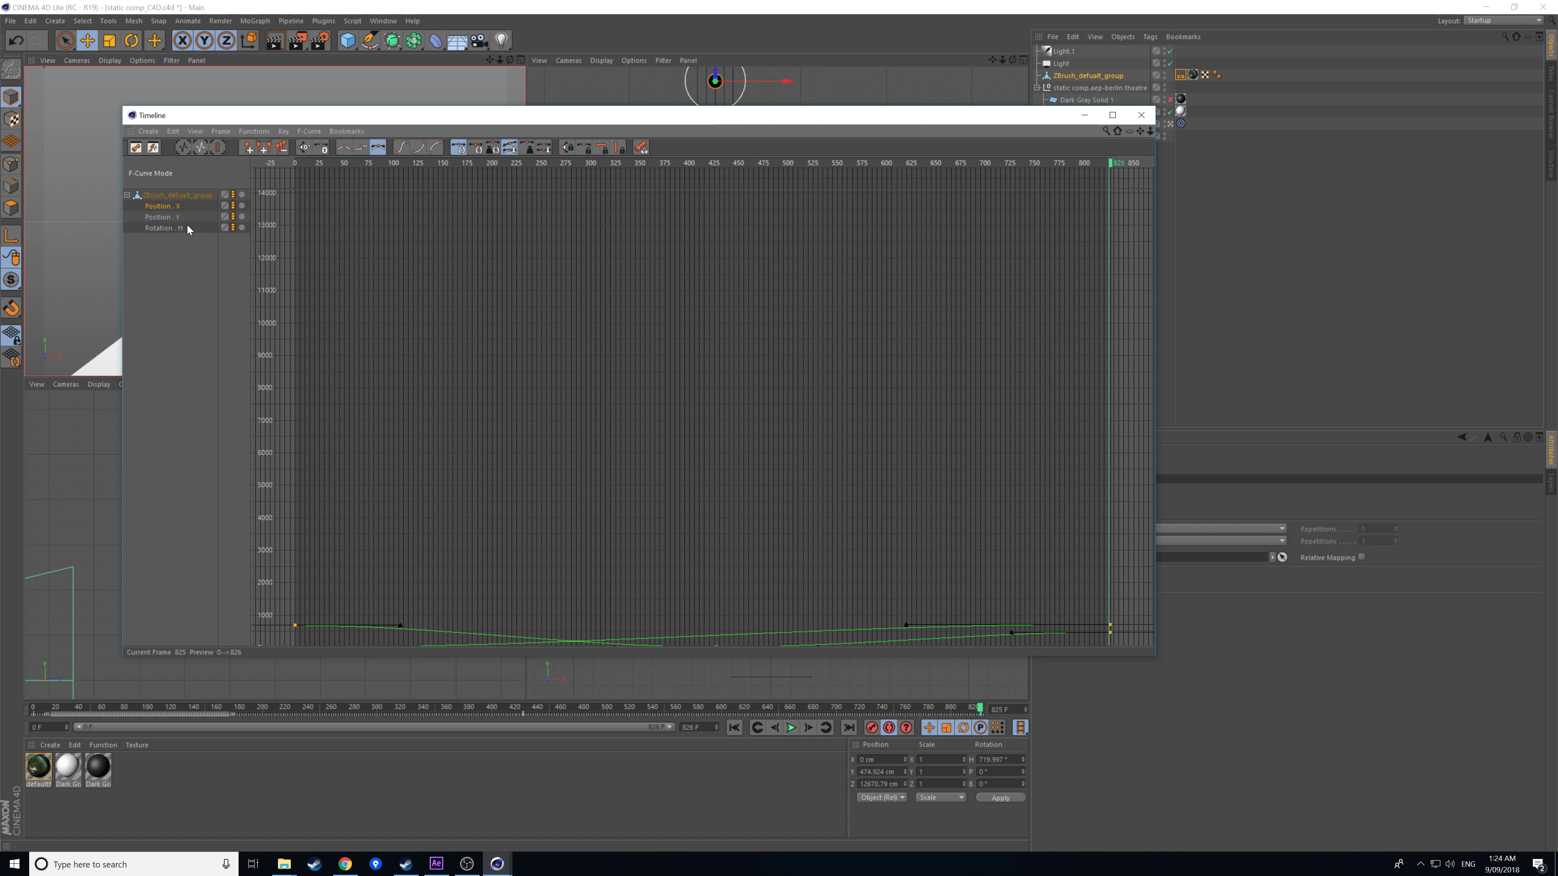
{"action": "key", "text": "Delete"}
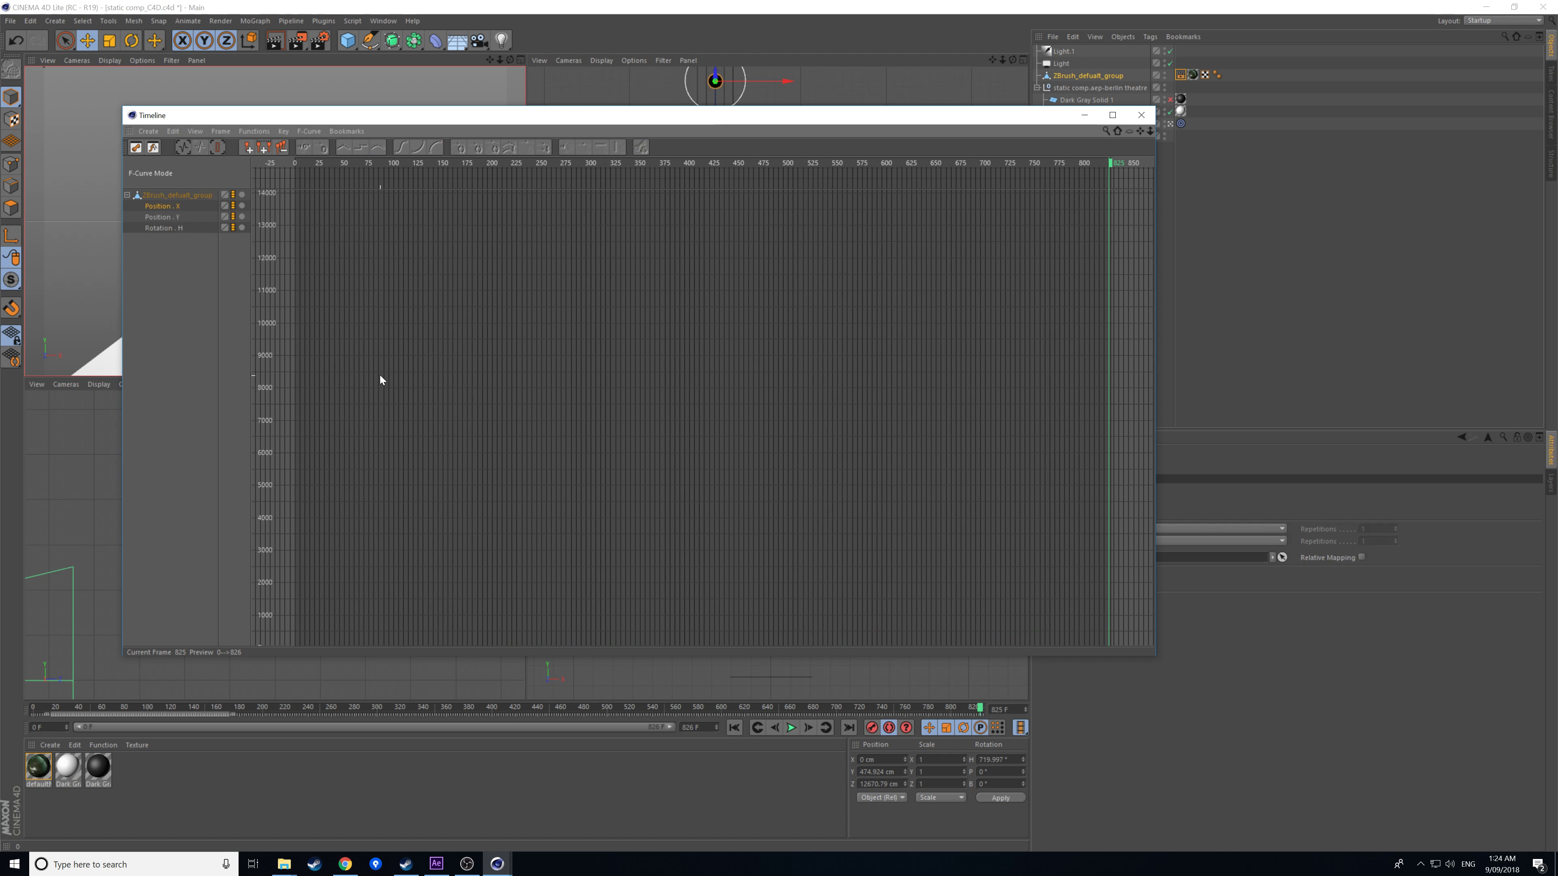
{"action": "scroll", "coordinate": [417, 366], "scroll_direction": "down", "scroll_amount": 5}
{"action": "scroll", "coordinate": [415, 360], "scroll_direction": "up", "scroll_amount": 5}
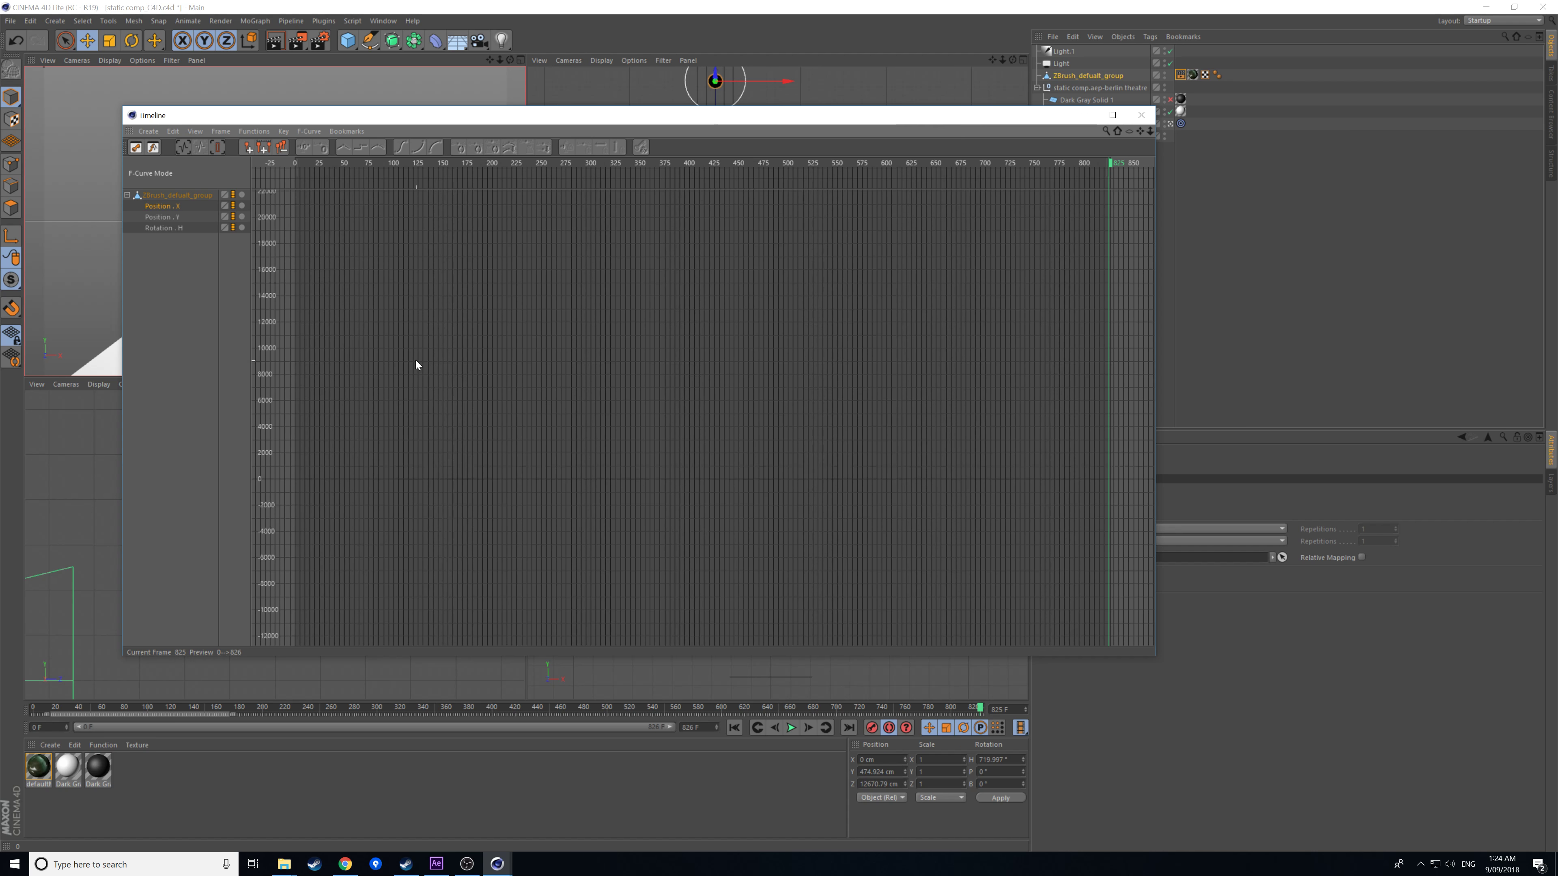
{"action": "key", "text": "ctrl+z"}
{"action": "key", "text": "ctrl+z"}
{"action": "key", "text": "ctrl+z"}
{"action": "key", "text": "ctrl+z"}
{"action": "key", "text": "ctrl+z"}
{"action": "key", "text": "ctrl+z"}
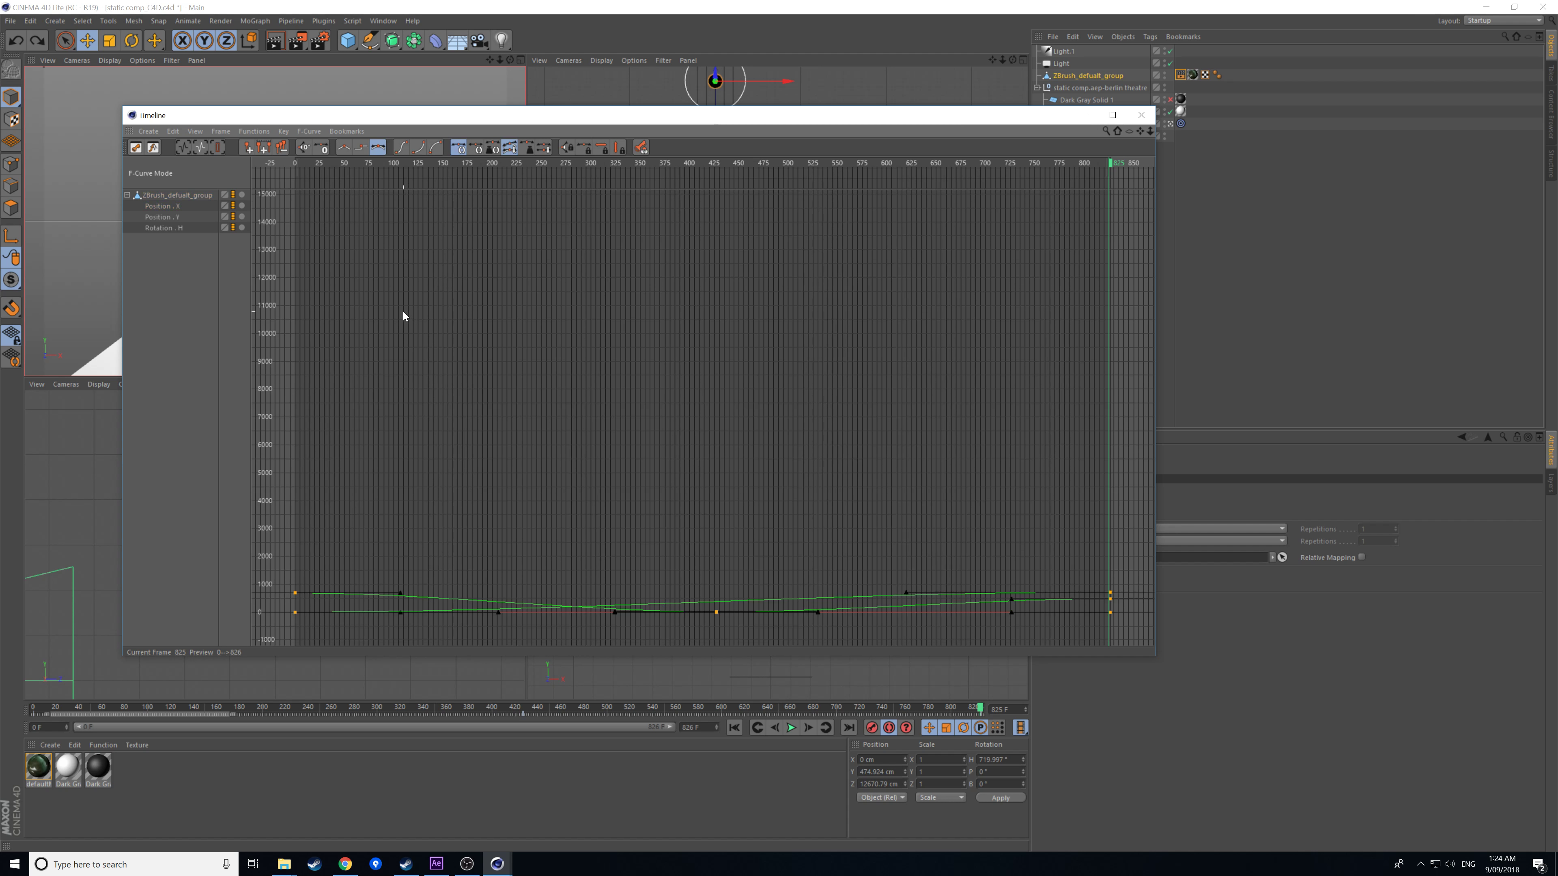
- Undo the deletion of the sphere's Position Z, Rotation P and Rotation B tracks and select its Rotation H track
{"action": "key", "text": "ctrl+z"}
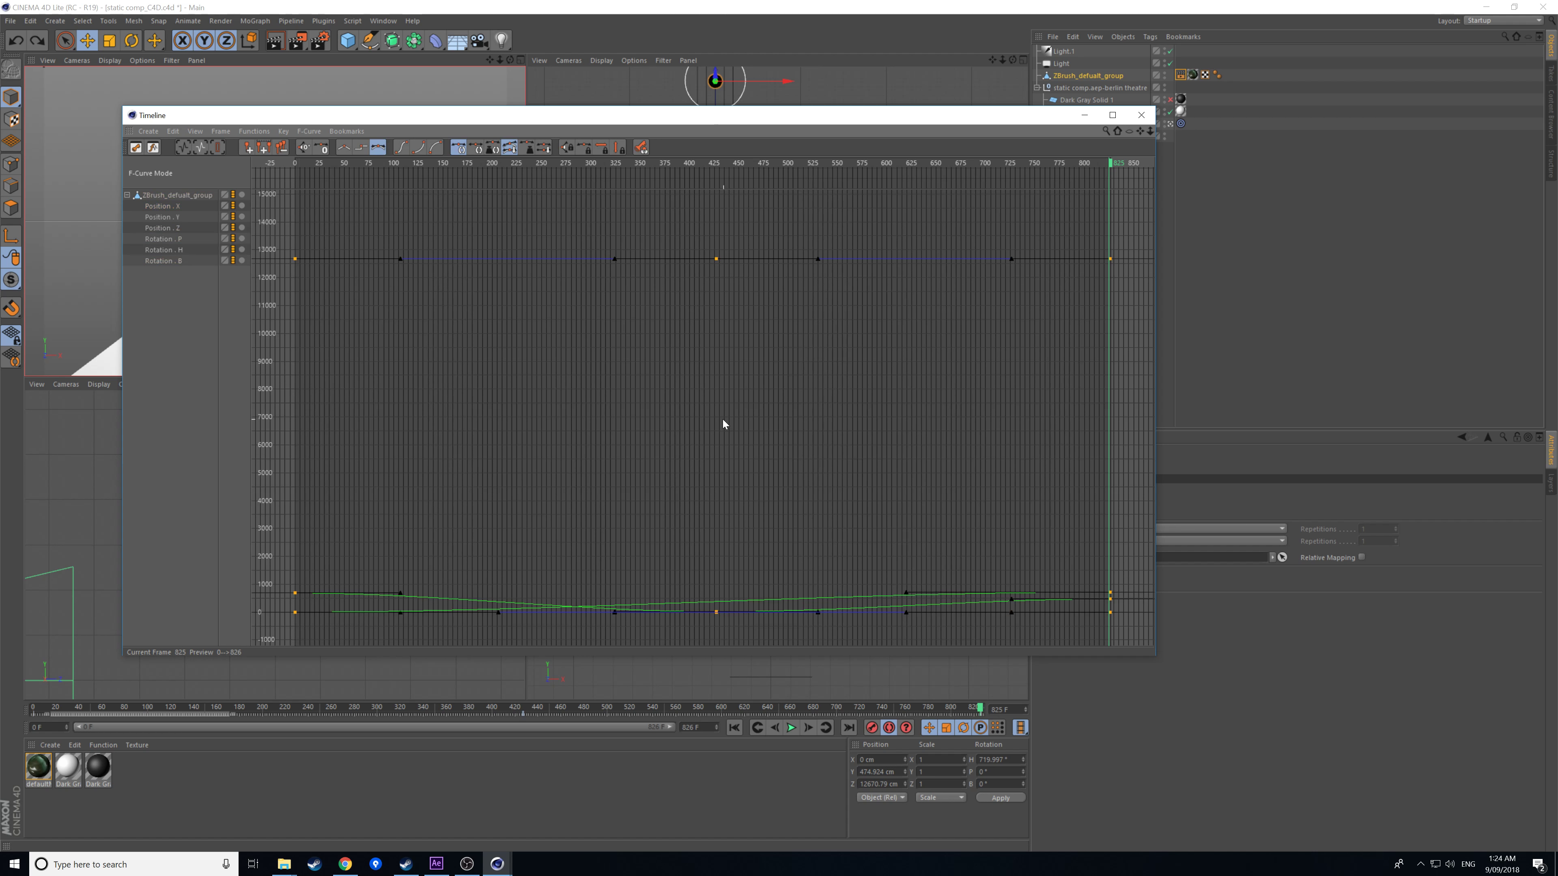
{"action": "left_click", "coordinate": [169, 249]}
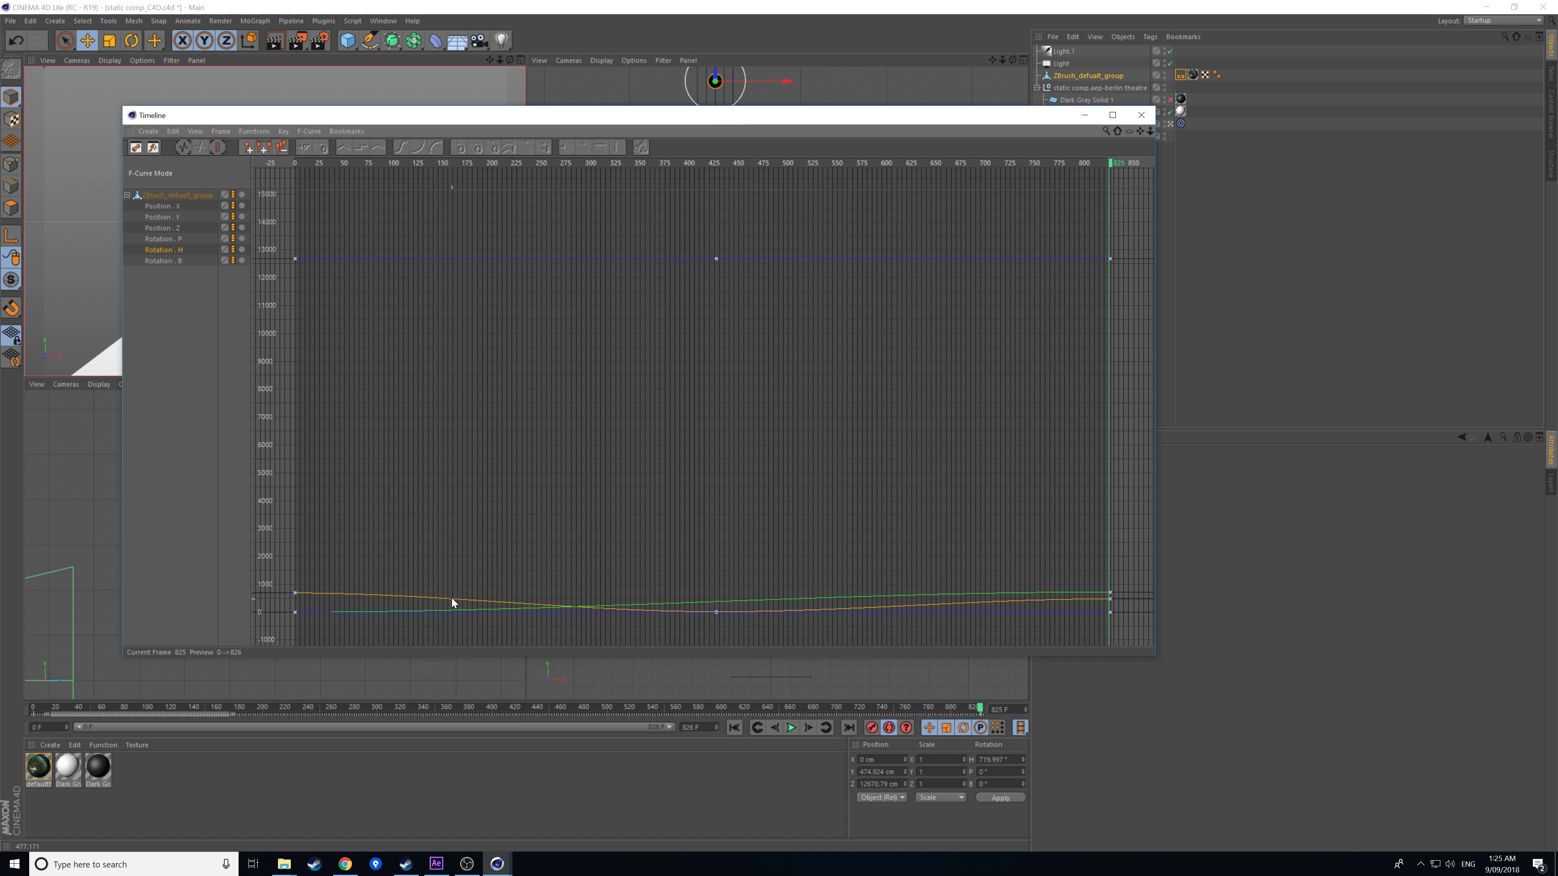
{"action": "left_click", "coordinate": [316, 257]}
{"action": "left_click", "coordinate": [406, 597]}
{"action": "scroll", "coordinate": [568, 599], "scroll_direction": "up", "scroll_amount": 7}
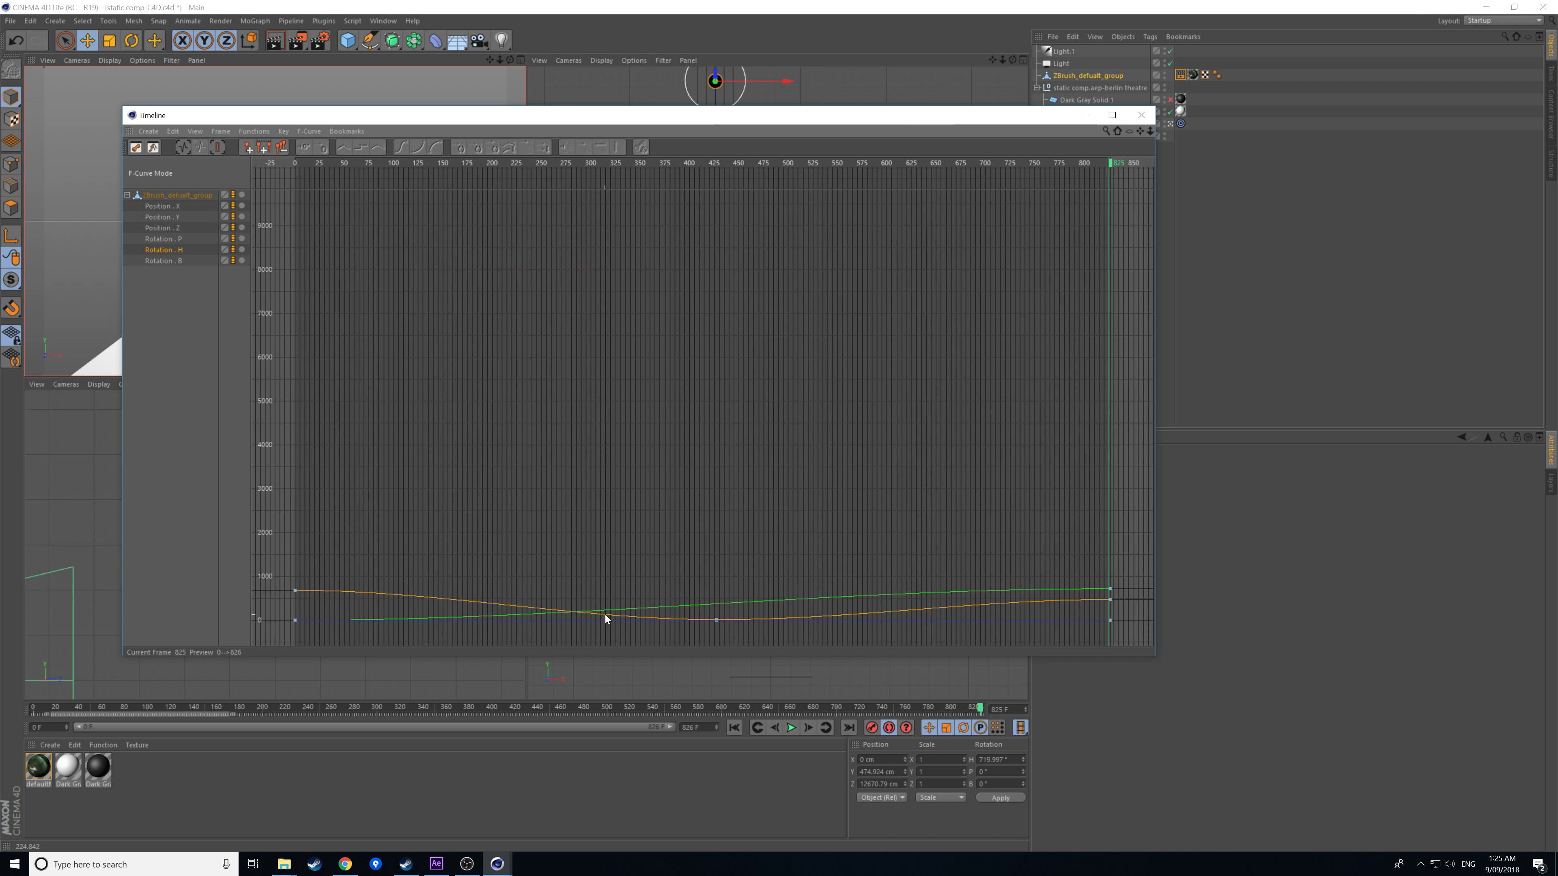
{"action": "scroll", "coordinate": [614, 616], "scroll_direction": "up", "scroll_amount": 2}
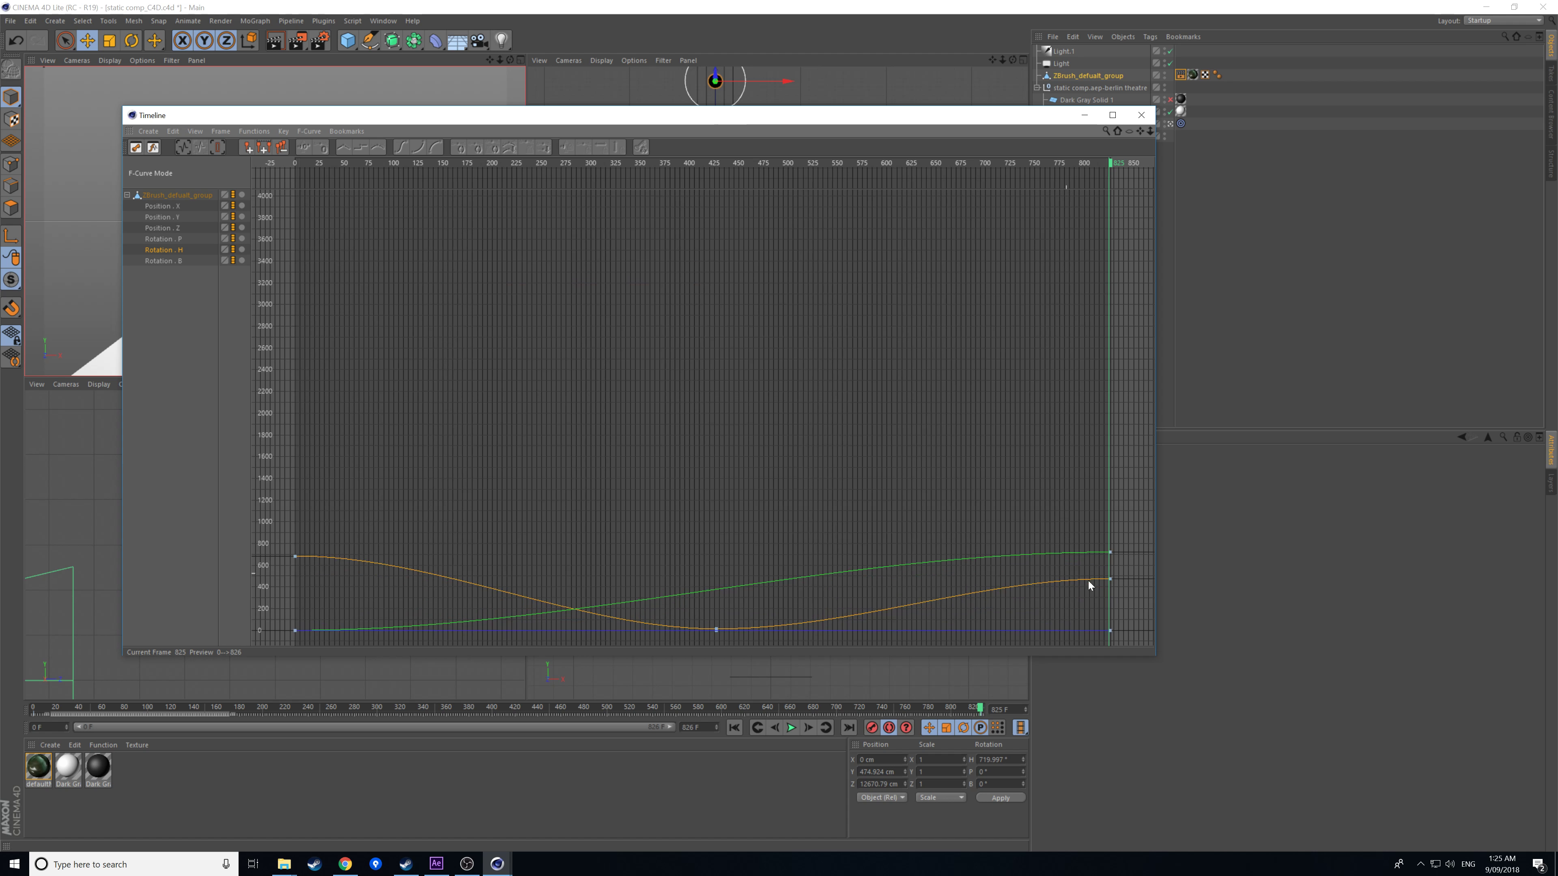
- Try to make the sphere's rotation start evenly by setting the zero-value key at frame 0 to Linear interpolation
{"action": "left_click", "coordinate": [295, 631]}
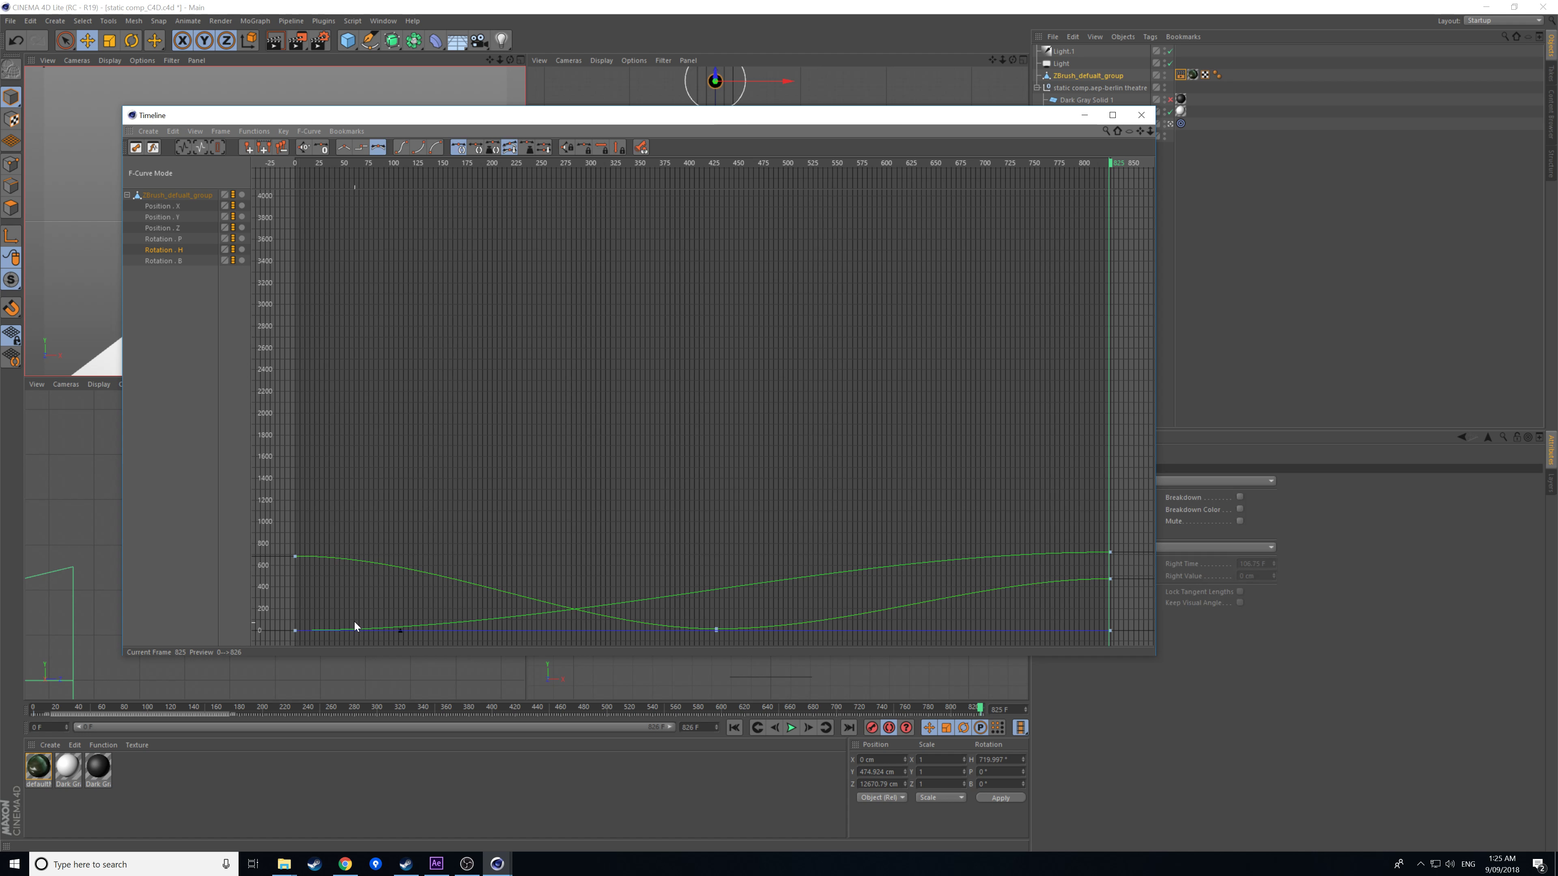
{"action": "left_click", "coordinate": [291, 629]}
{"action": "right_click", "coordinate": [292, 628]}
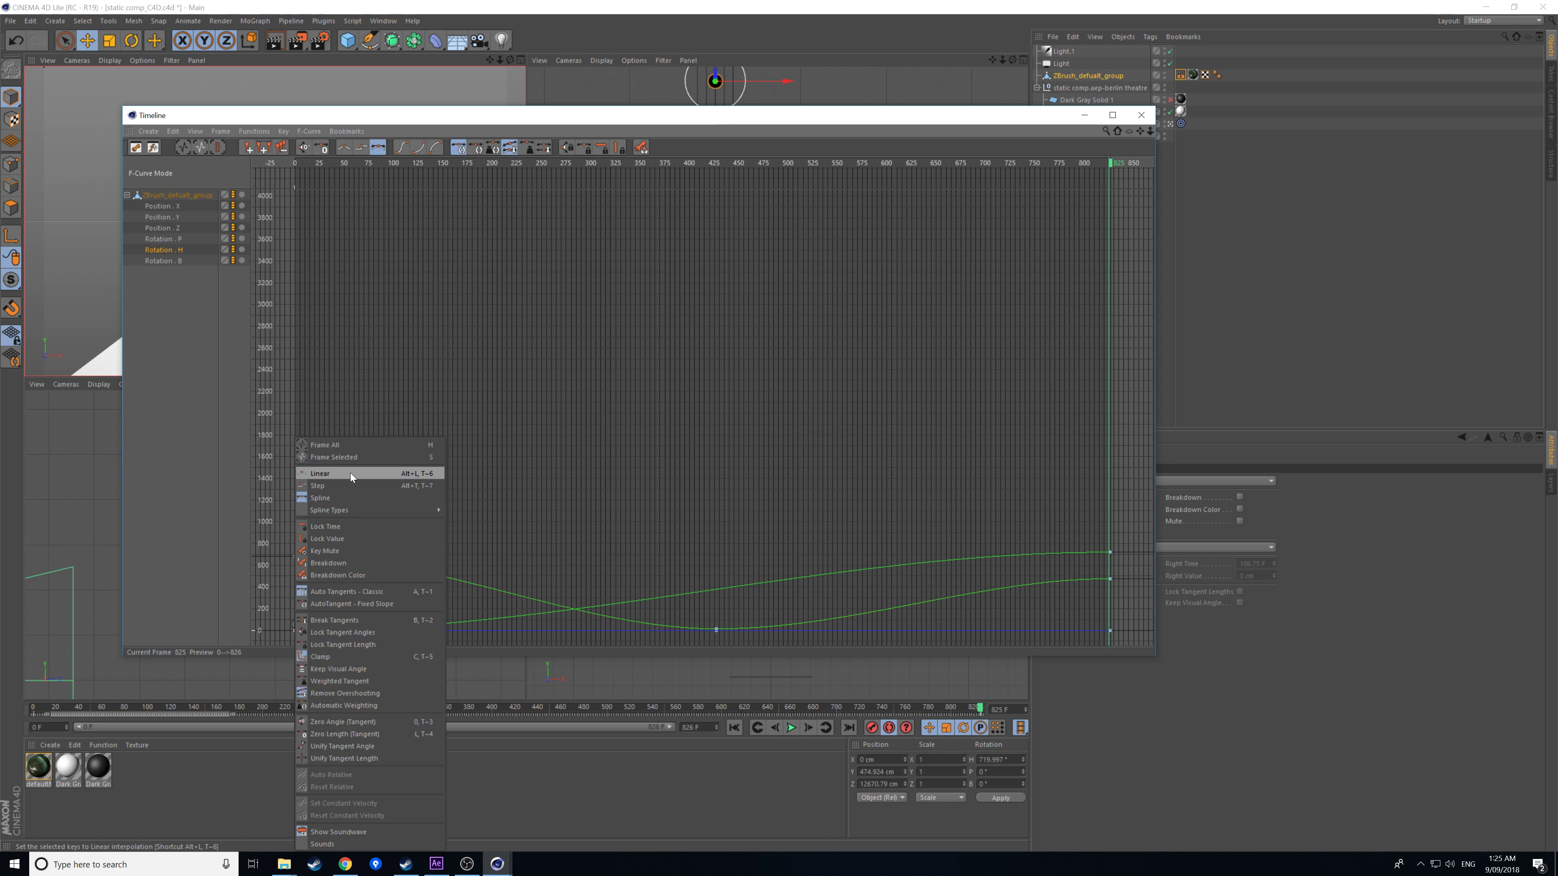
{"action": "left_click", "coordinate": [163, 476]}
{"action": "left_click", "coordinate": [296, 630]}
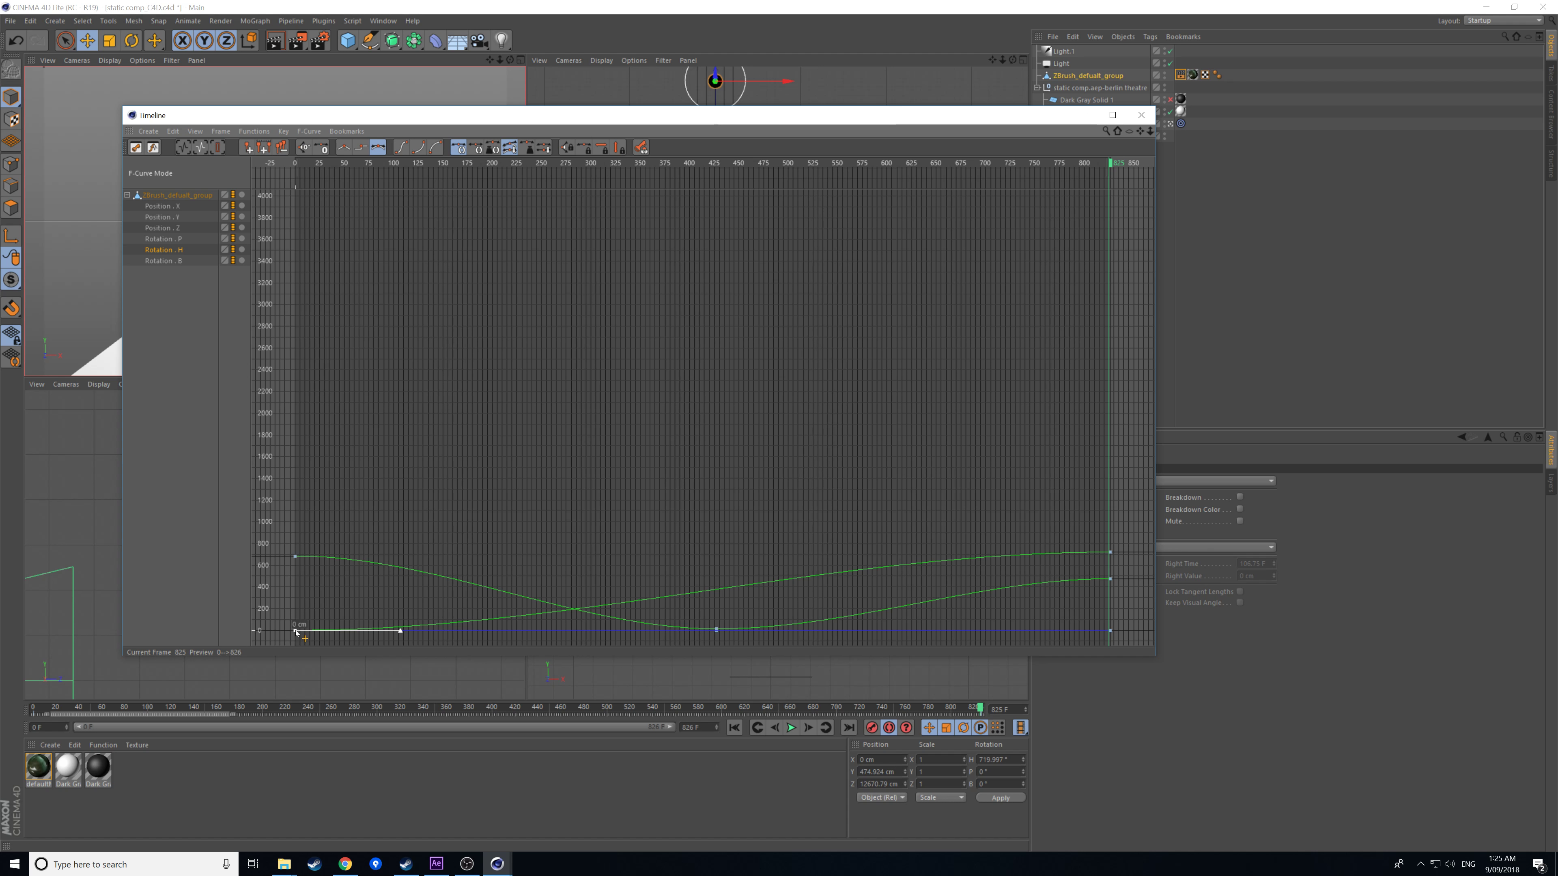
{"action": "right_click", "coordinate": [296, 631]}
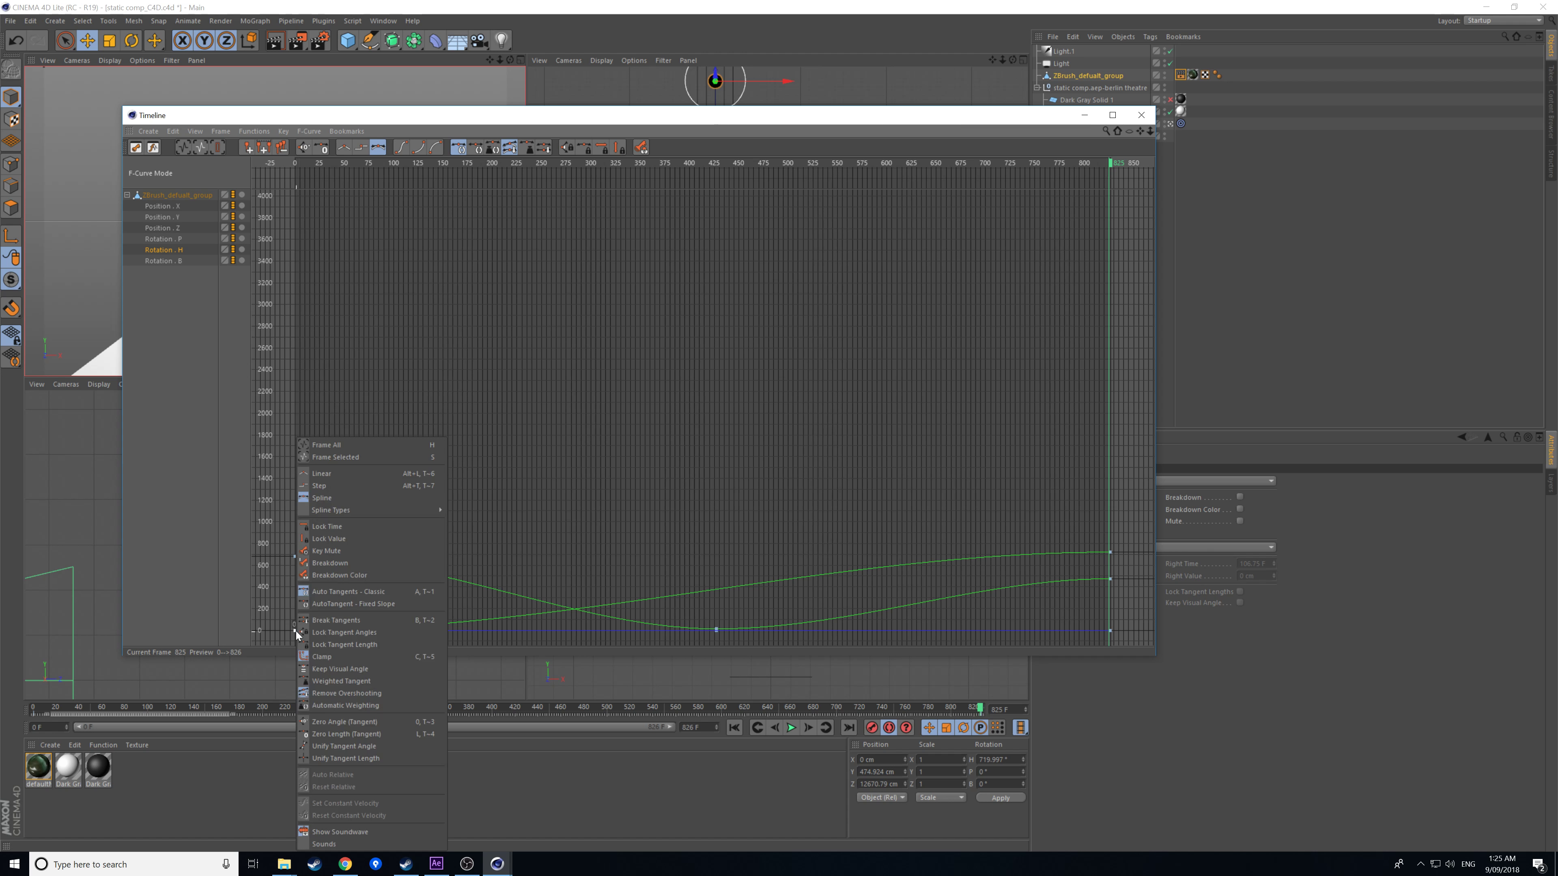
{"action": "left_click", "coordinate": [344, 476]}
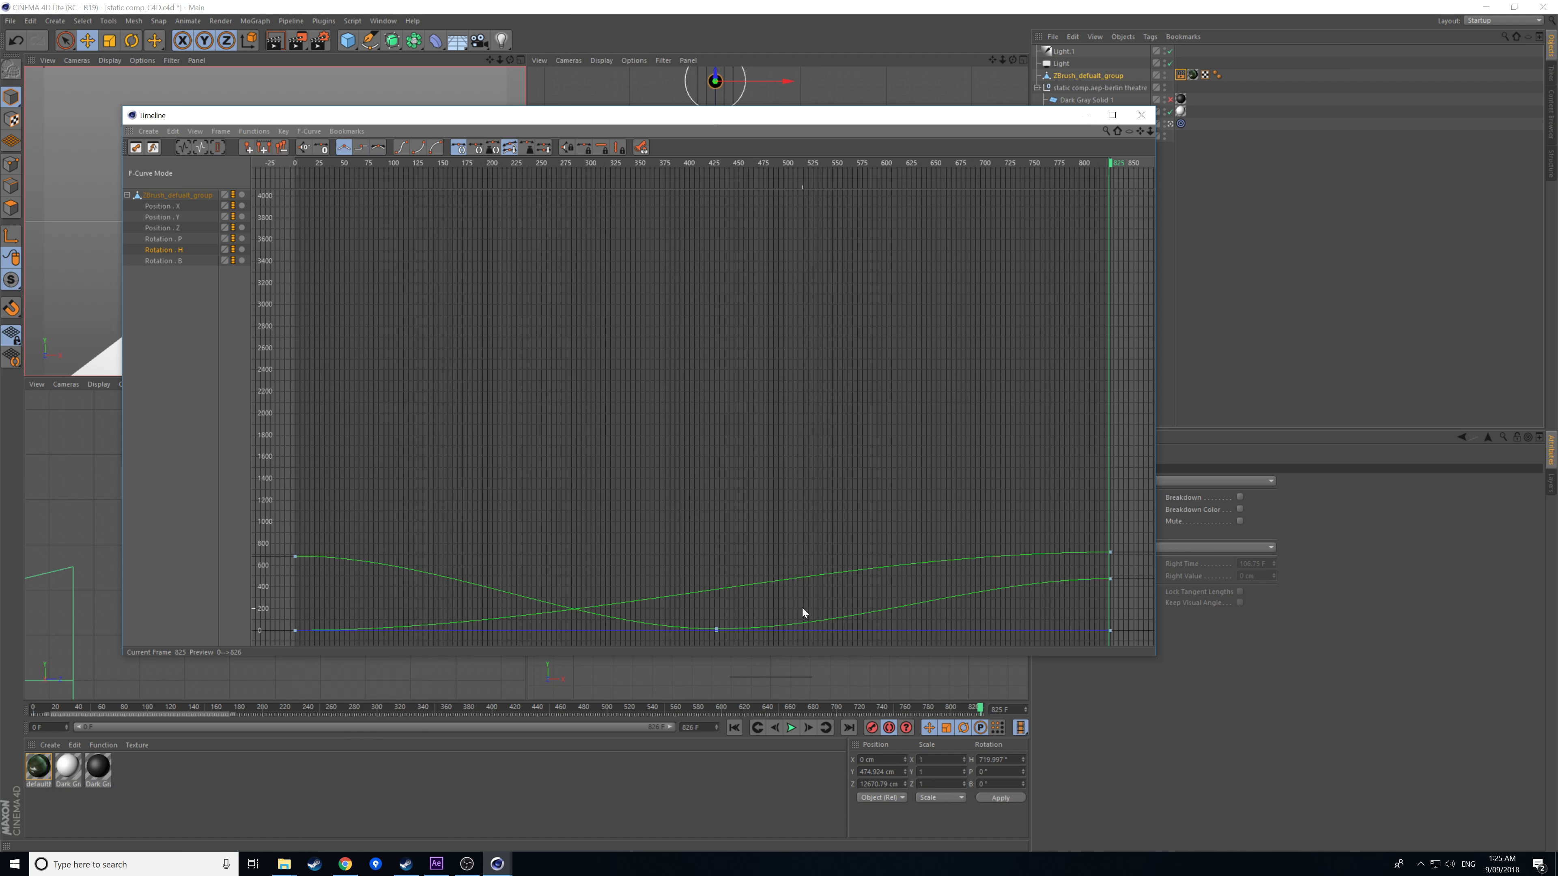
- Set the last key of the sphere's Rotation H curve to Linear interpolation
{"action": "left_click", "coordinate": [1111, 553]}
{"action": "right_click", "coordinate": [1111, 553]}
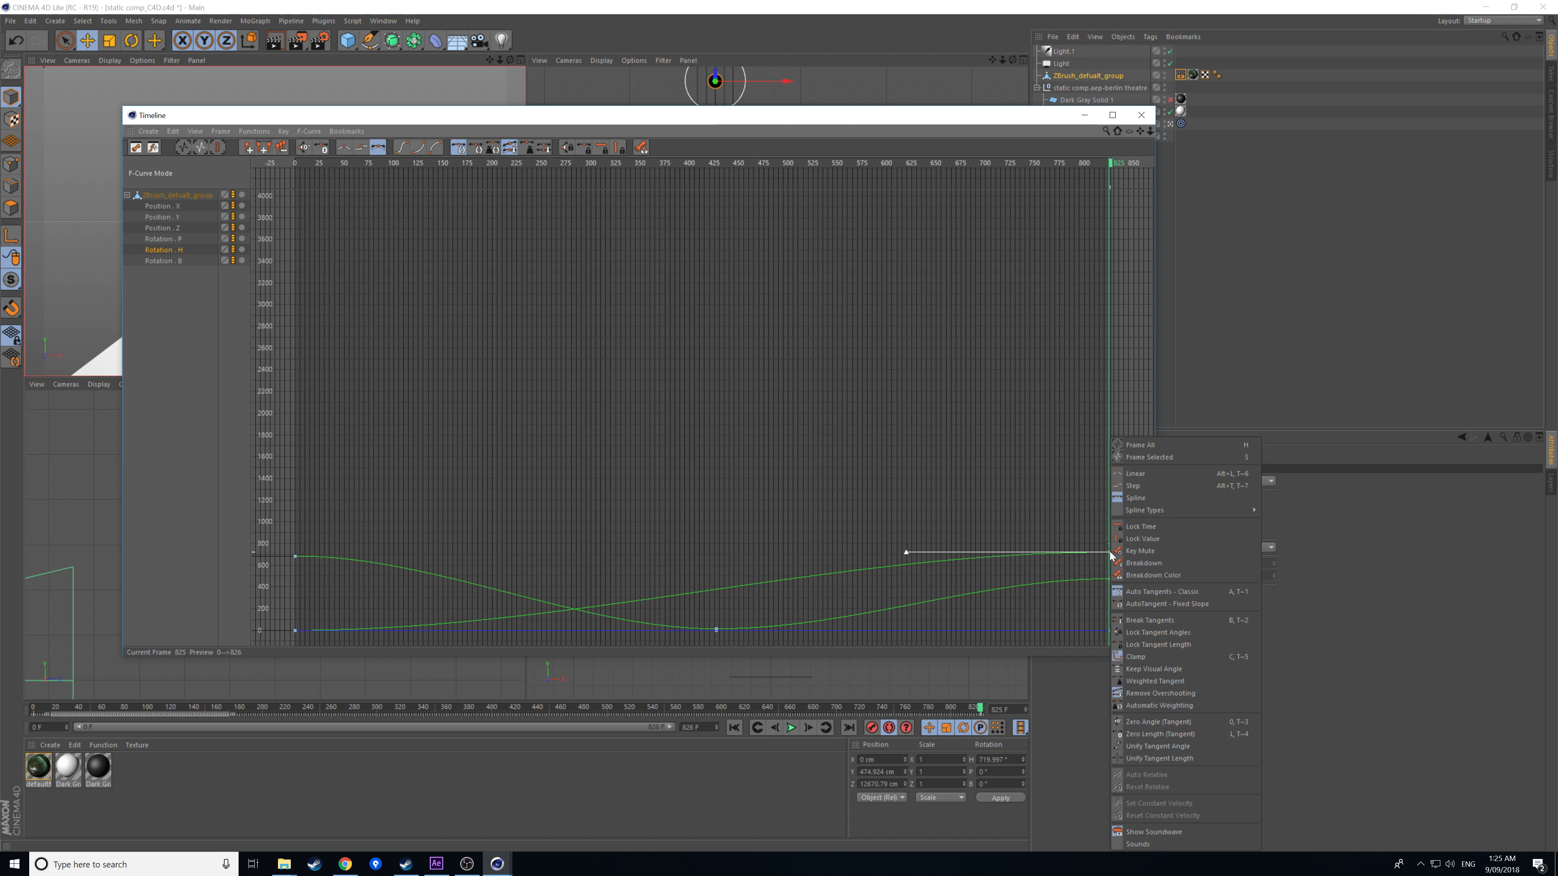
{"action": "left_click", "coordinate": [1131, 473]}
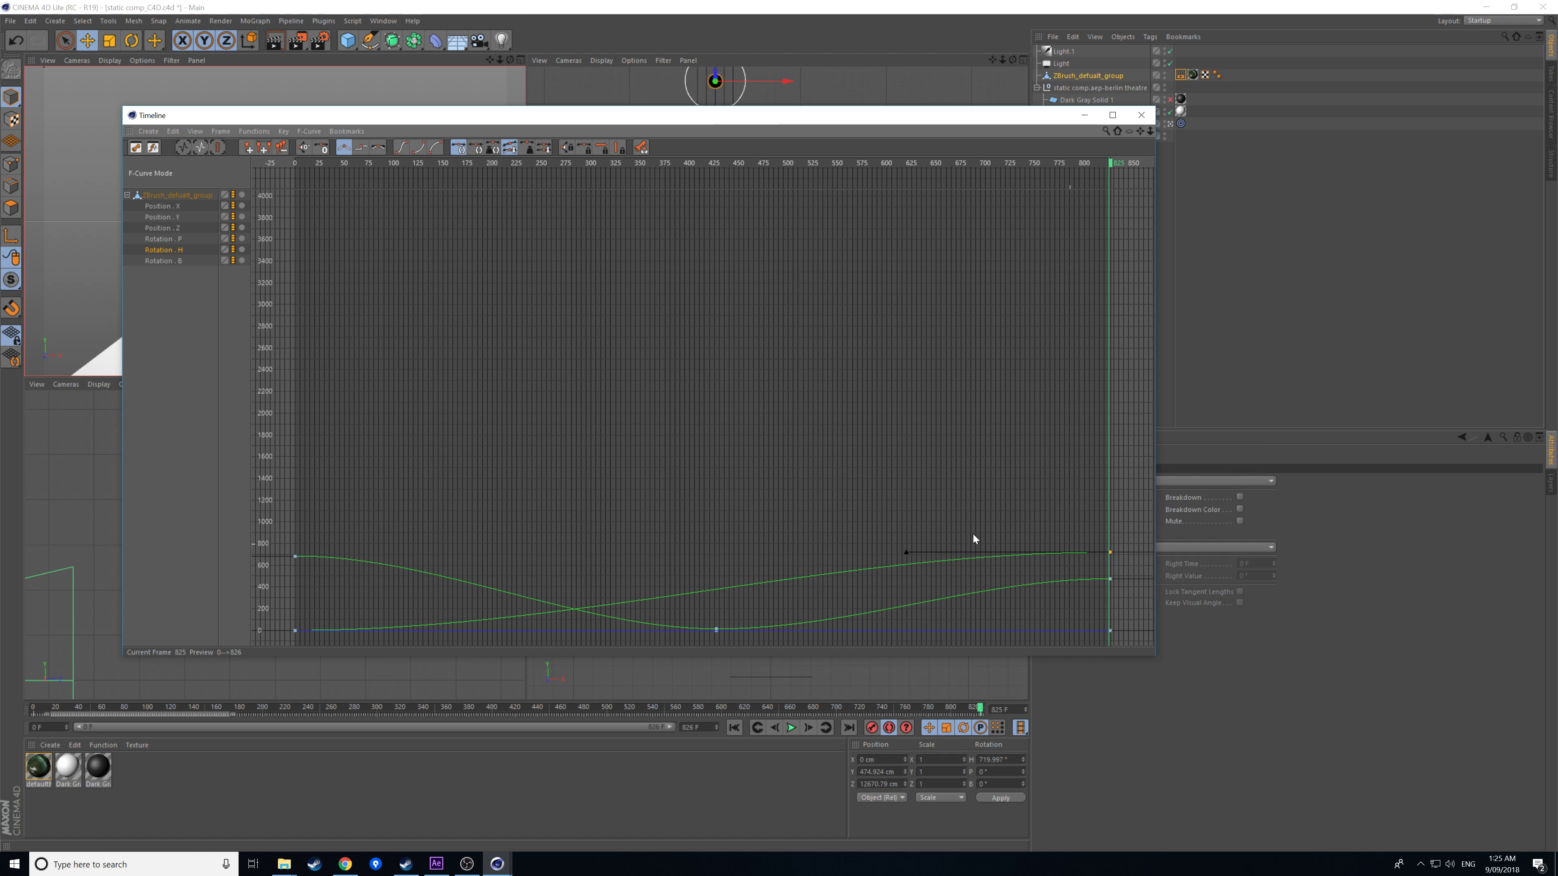
- Try Linear and Step interpolation on the zero-value key at frame 0, and undo raising that key
{"action": "left_click", "coordinate": [391, 628]}
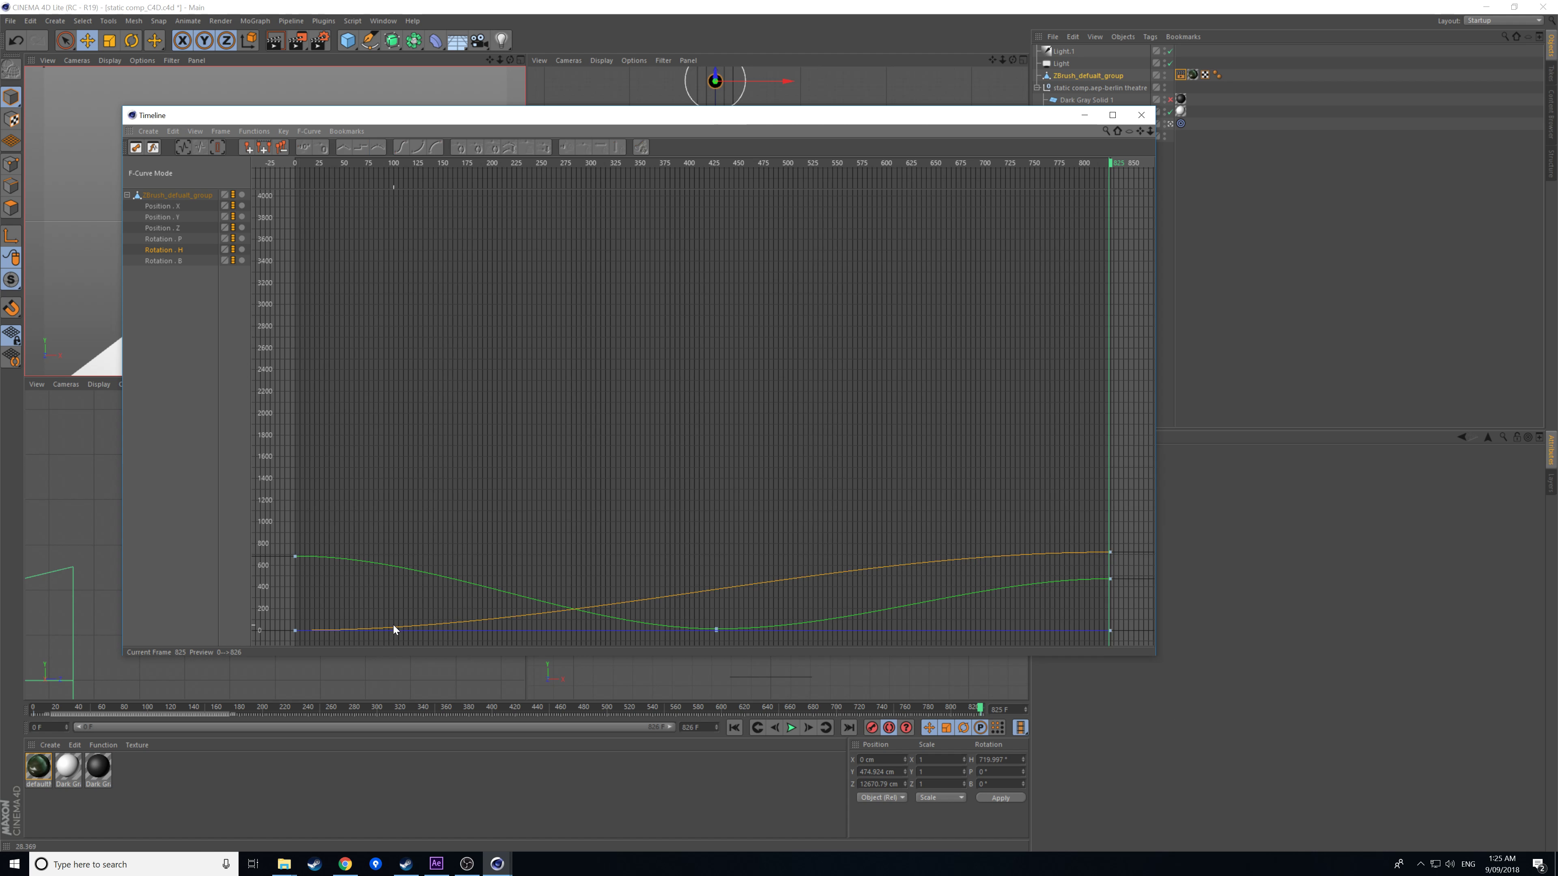
{"action": "right_click", "coordinate": [393, 626]}
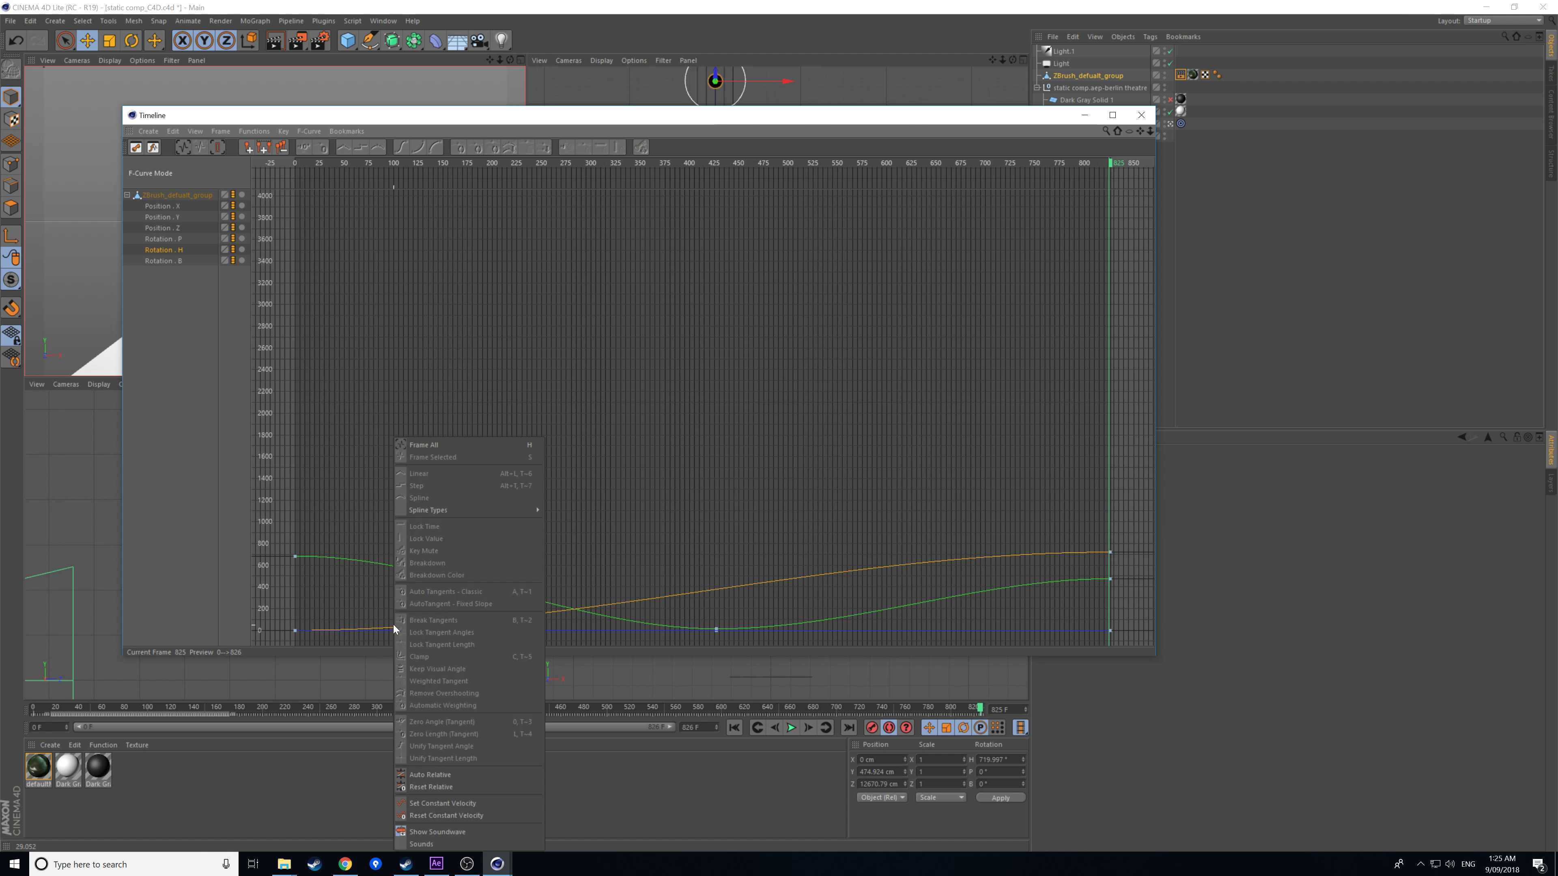
{"action": "left_click", "coordinate": [296, 631]}
{"action": "right_click", "coordinate": [295, 632]}
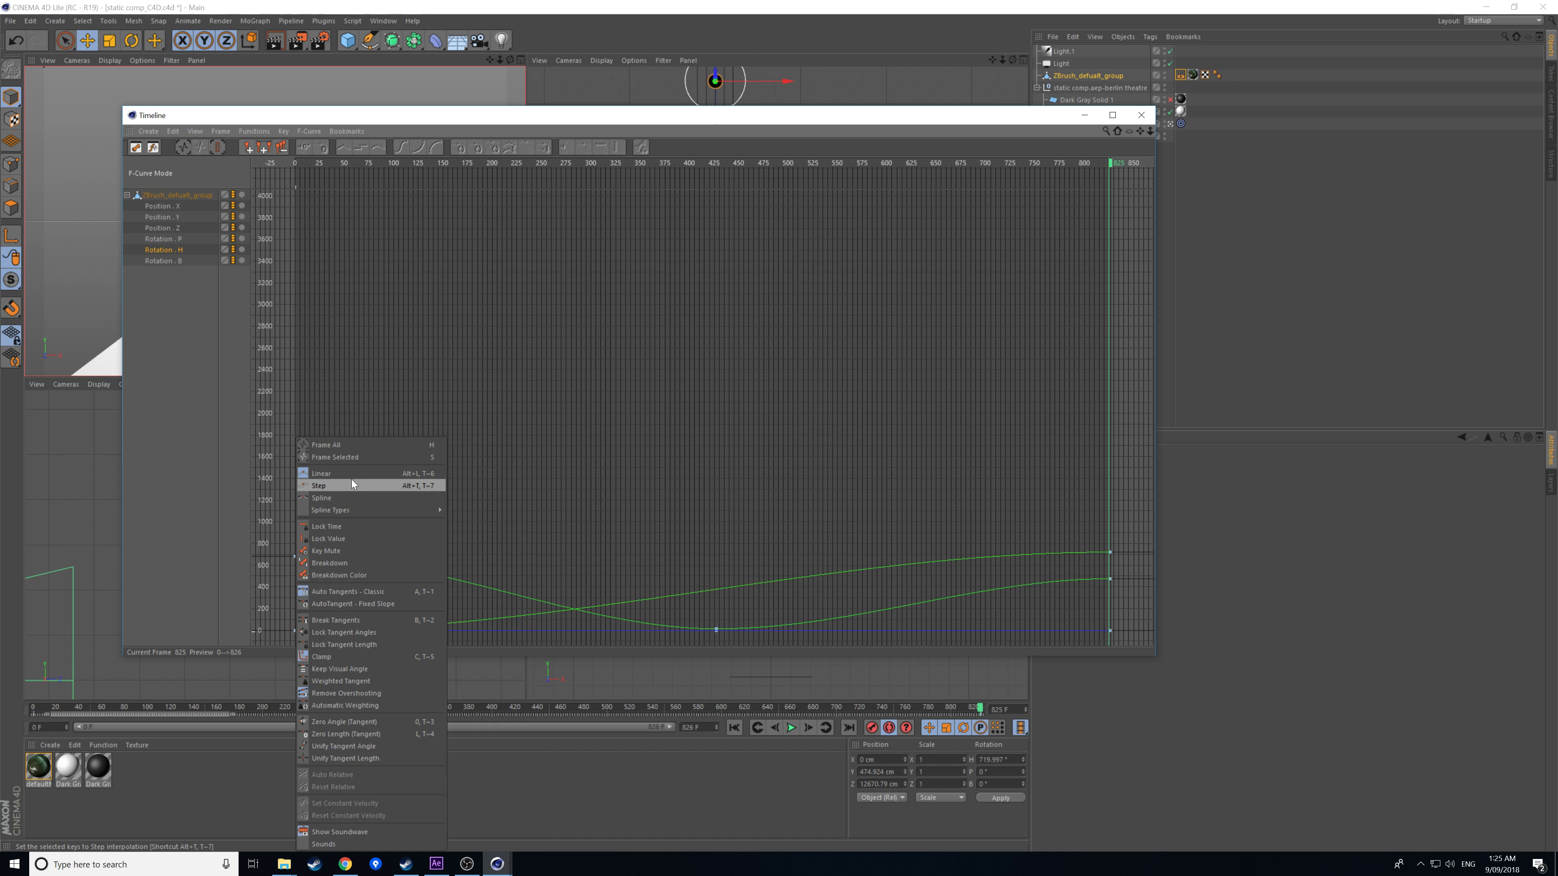
{"action": "left_click", "coordinate": [351, 480]}
{"action": "right_click", "coordinate": [295, 632]}
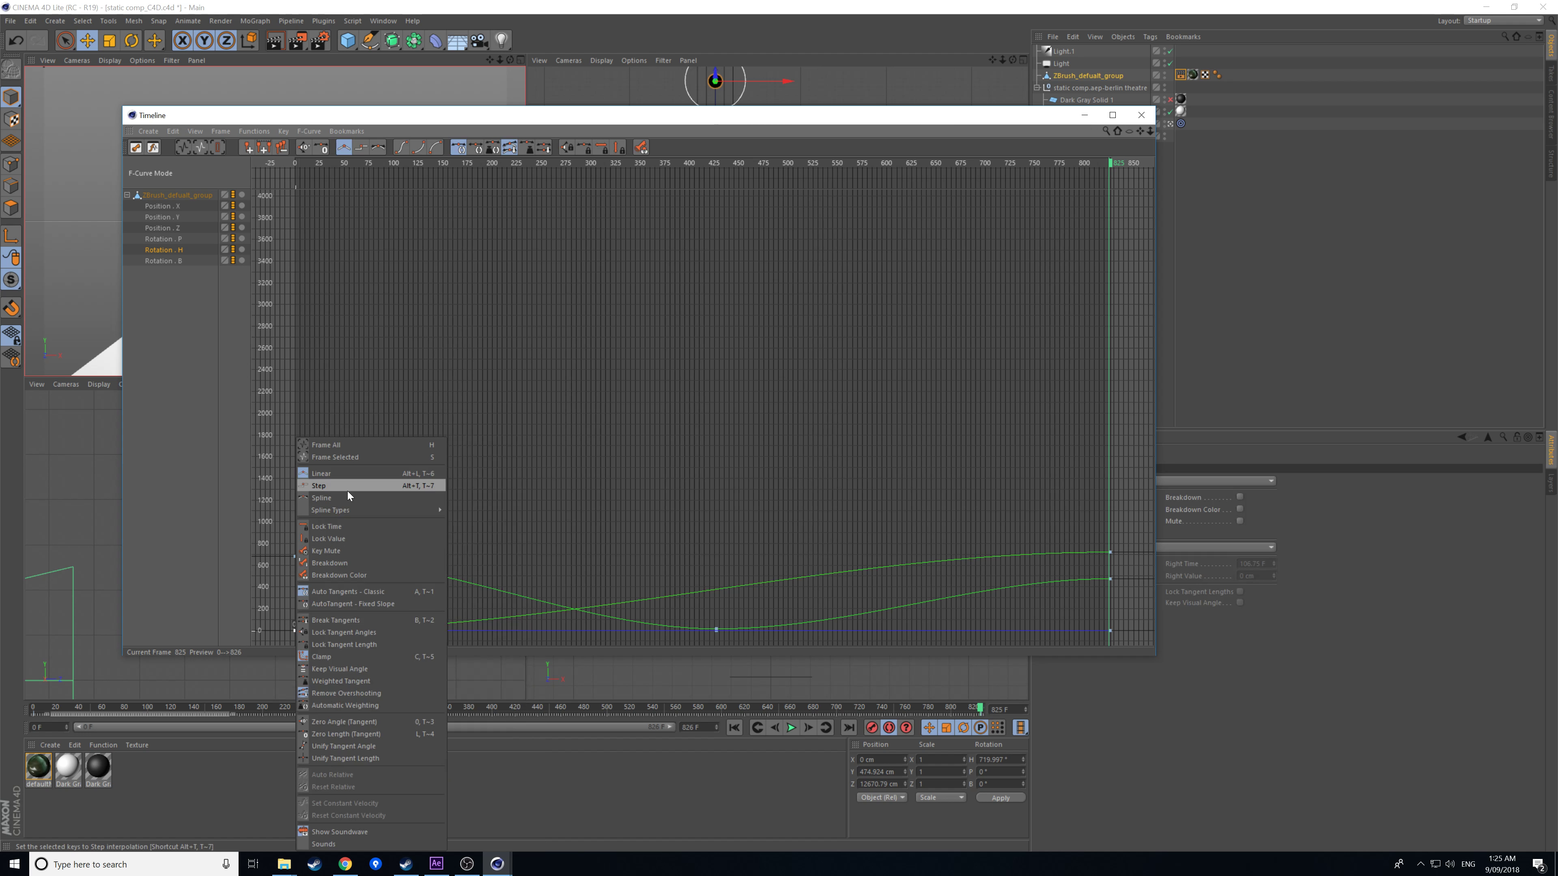
{"action": "left_click", "coordinate": [358, 487]}
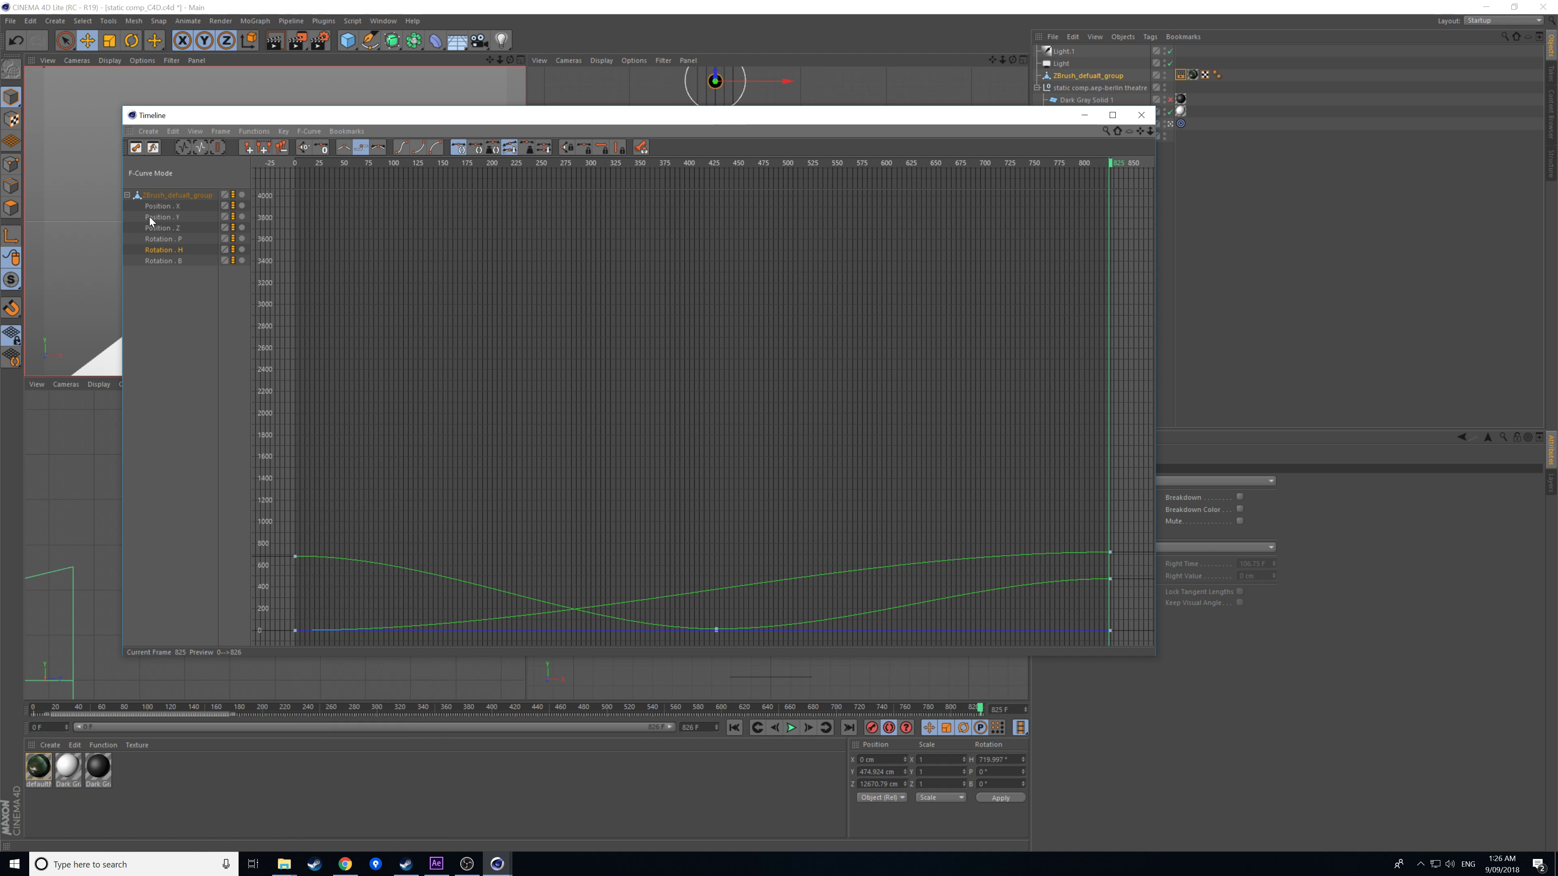
{"action": "mouse_move", "coordinate": [295, 632]}
{"action": "left_mouse_down"}
{"action": "mouse_move", "coordinate": [292, 593]}
{"action": "mouse_move", "coordinate": [295, 615]}
{"action": "left_mouse_up"}
{"action": "key", "text": "ctrl+z"}
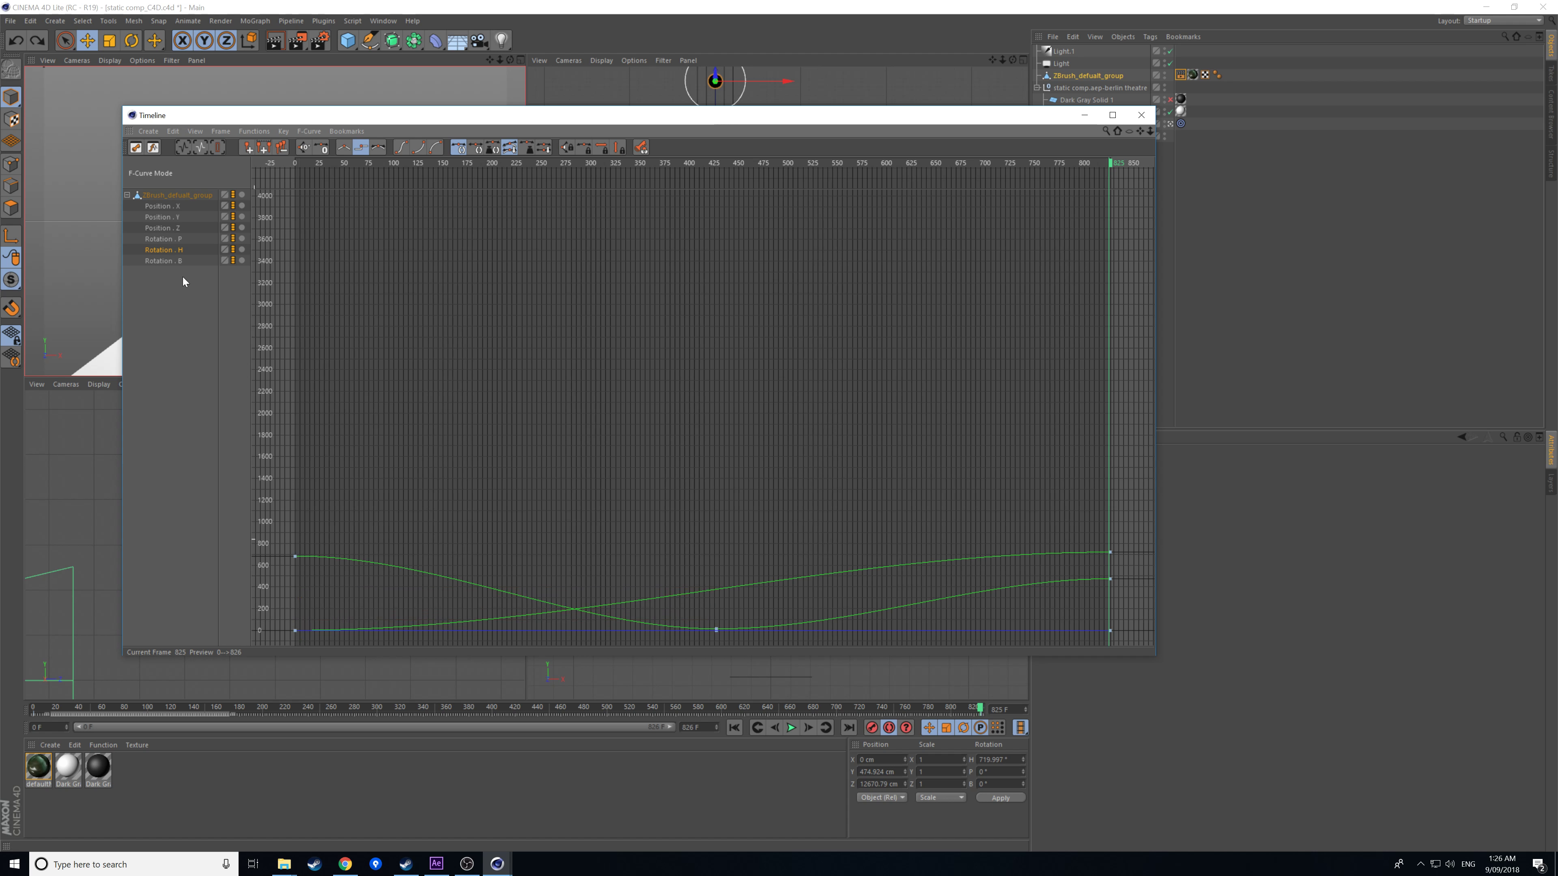
- Delete the sphere's Rotation P, Rotation B and Position X animation tracks
{"action": "left_click", "coordinate": [178, 241]}
{"action": "key", "text": "Delete"}
{"action": "left_click", "coordinate": [165, 250]}
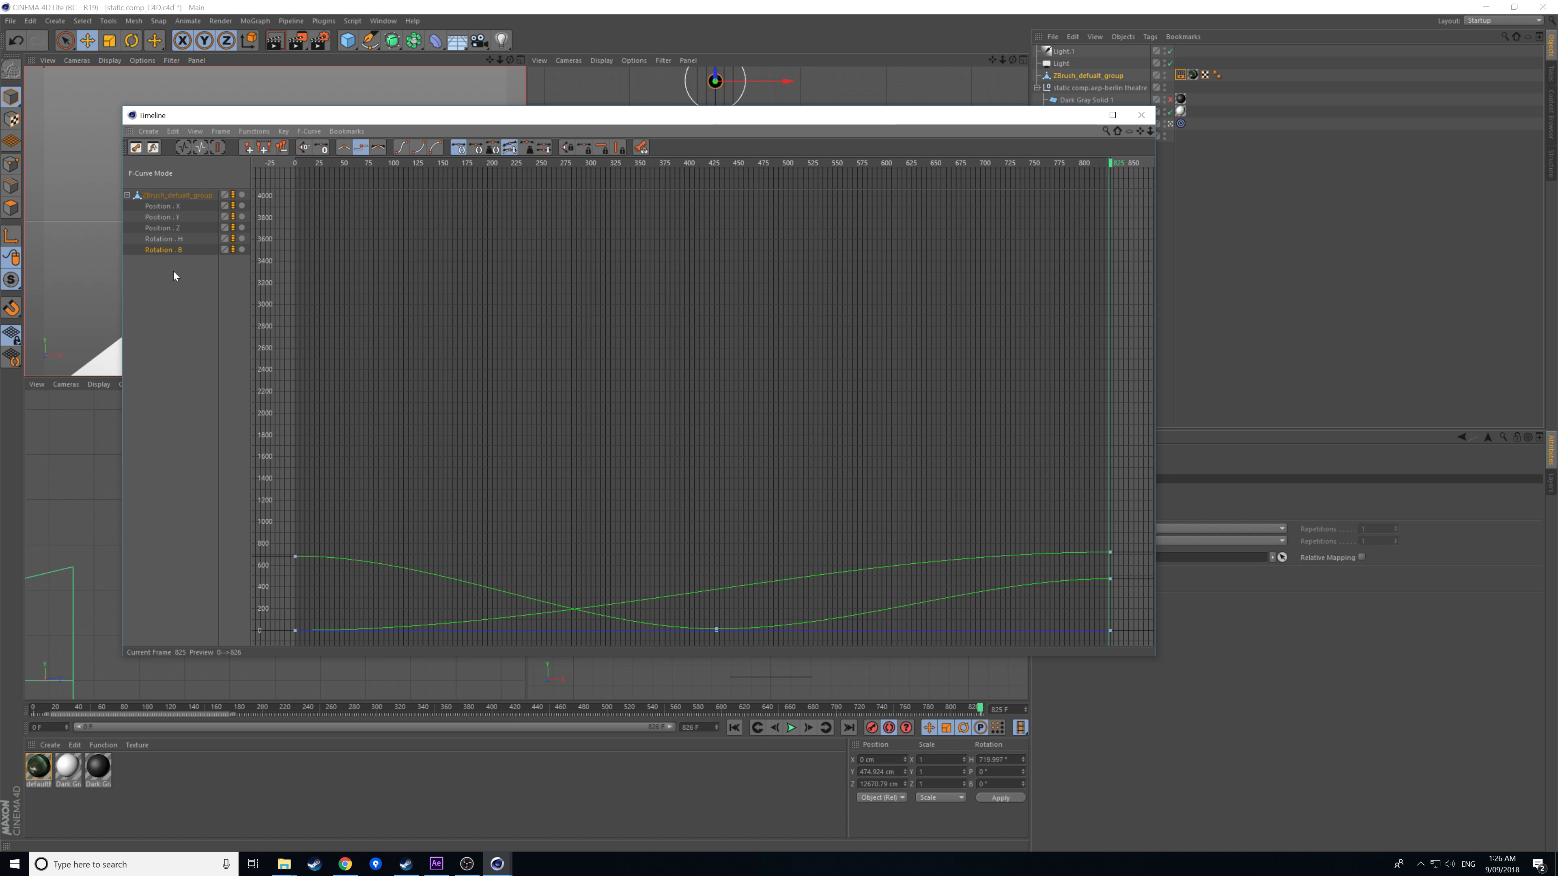
{"action": "key", "text": "Delete"}
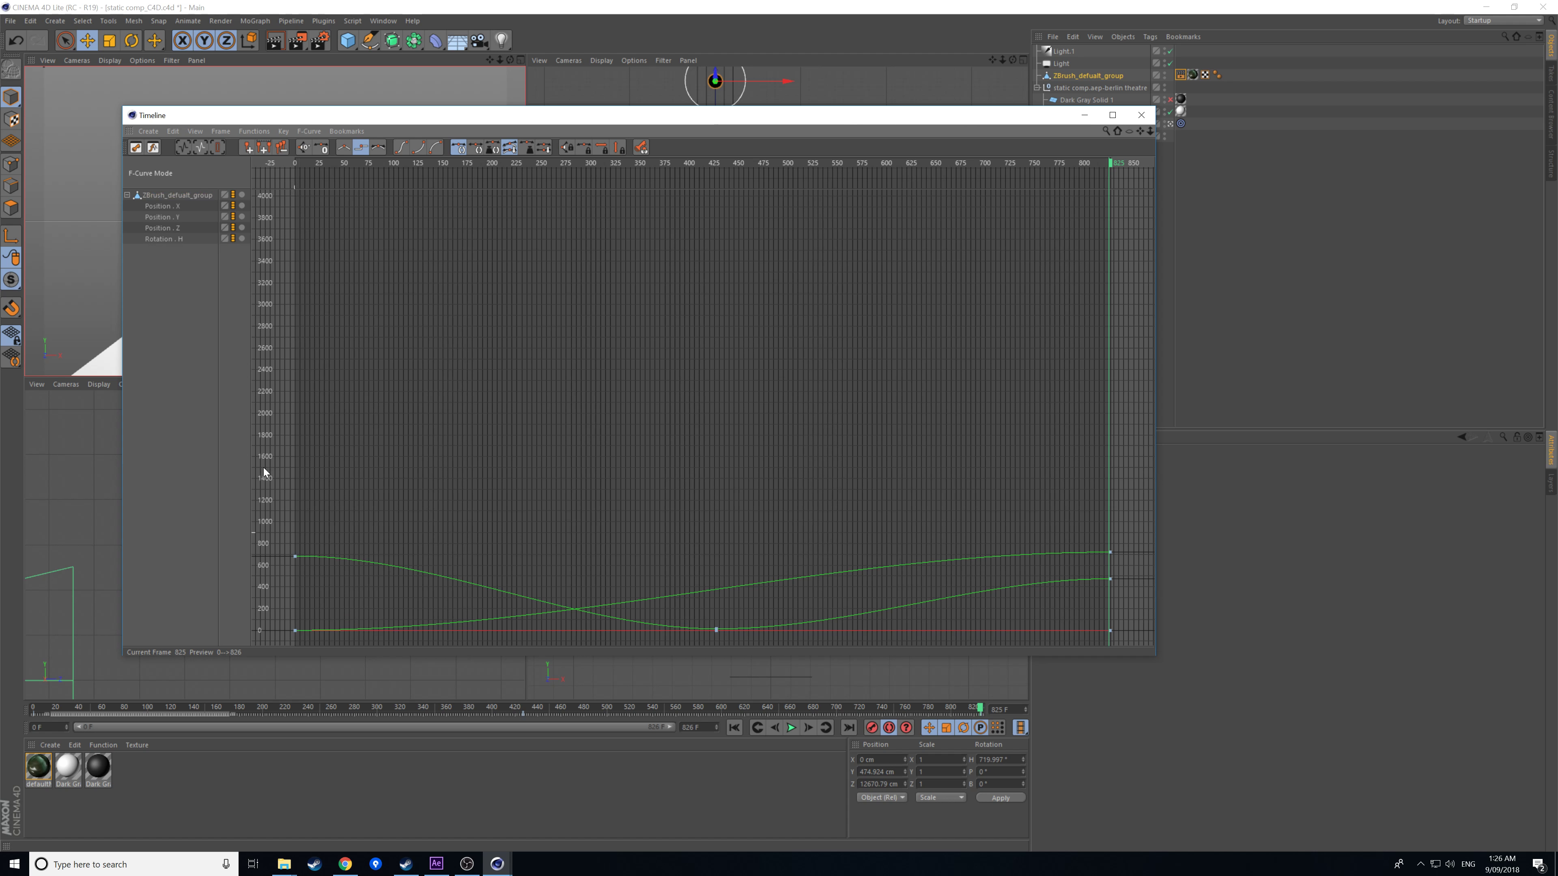
{"action": "left_click", "coordinate": [174, 205]}
{"action": "key", "text": "Delete"}
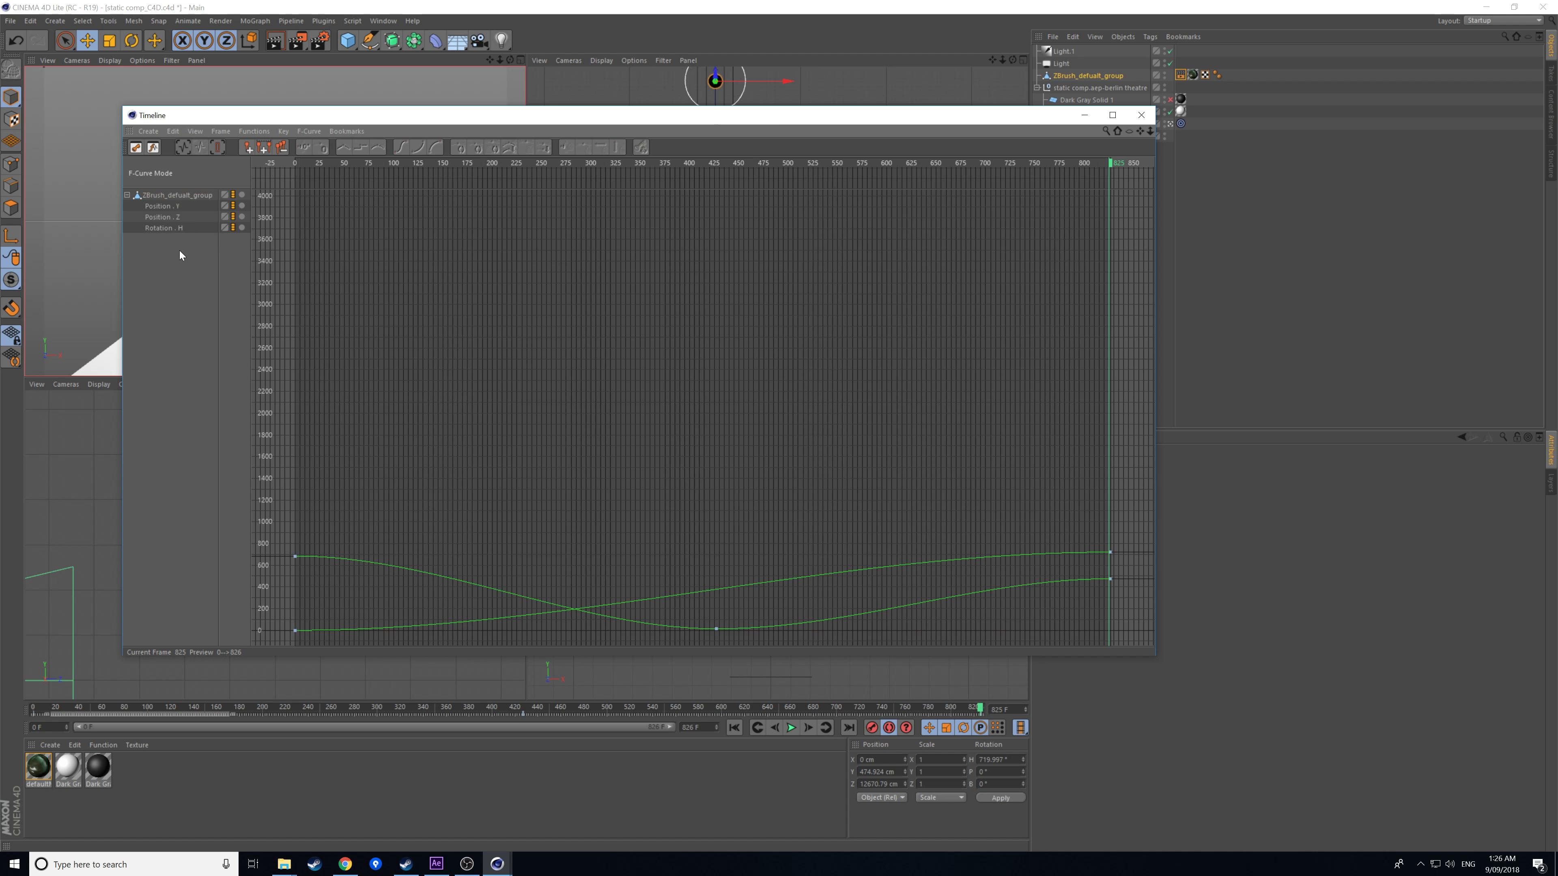
- Set the Rotation H key at frame 0 to Linear interpolation after trying its tangent at different angles
{"action": "left_click", "coordinate": [295, 630]}
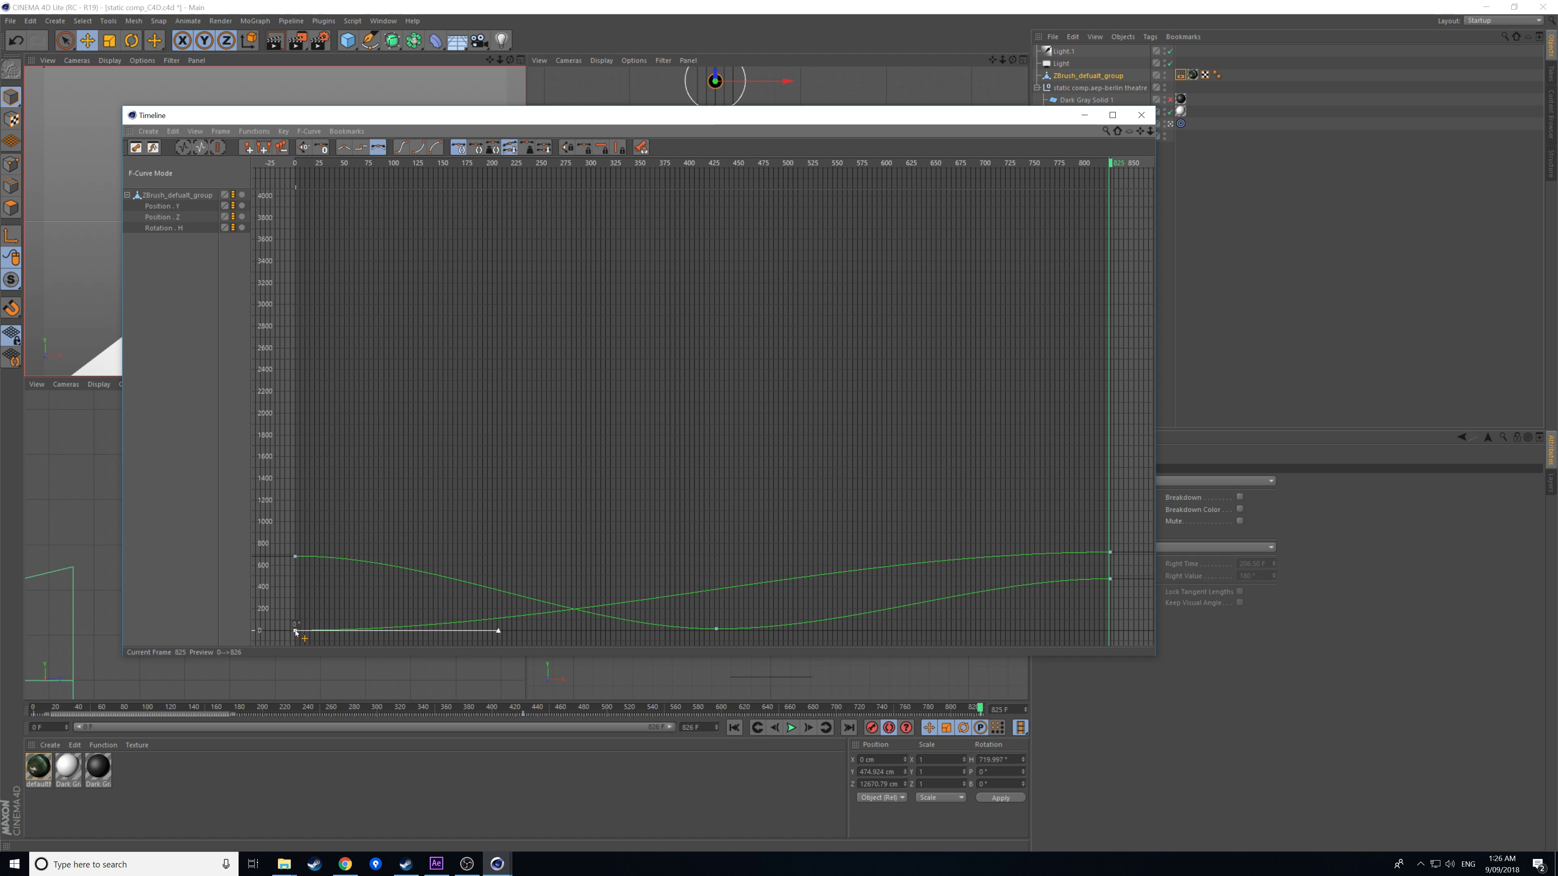
{"action": "mouse_move", "coordinate": [498, 630]}
{"action": "left_mouse_down"}
{"action": "mouse_move", "coordinate": [482, 592]}
{"action": "mouse_move", "coordinate": [498, 636]}
{"action": "left_mouse_up"}
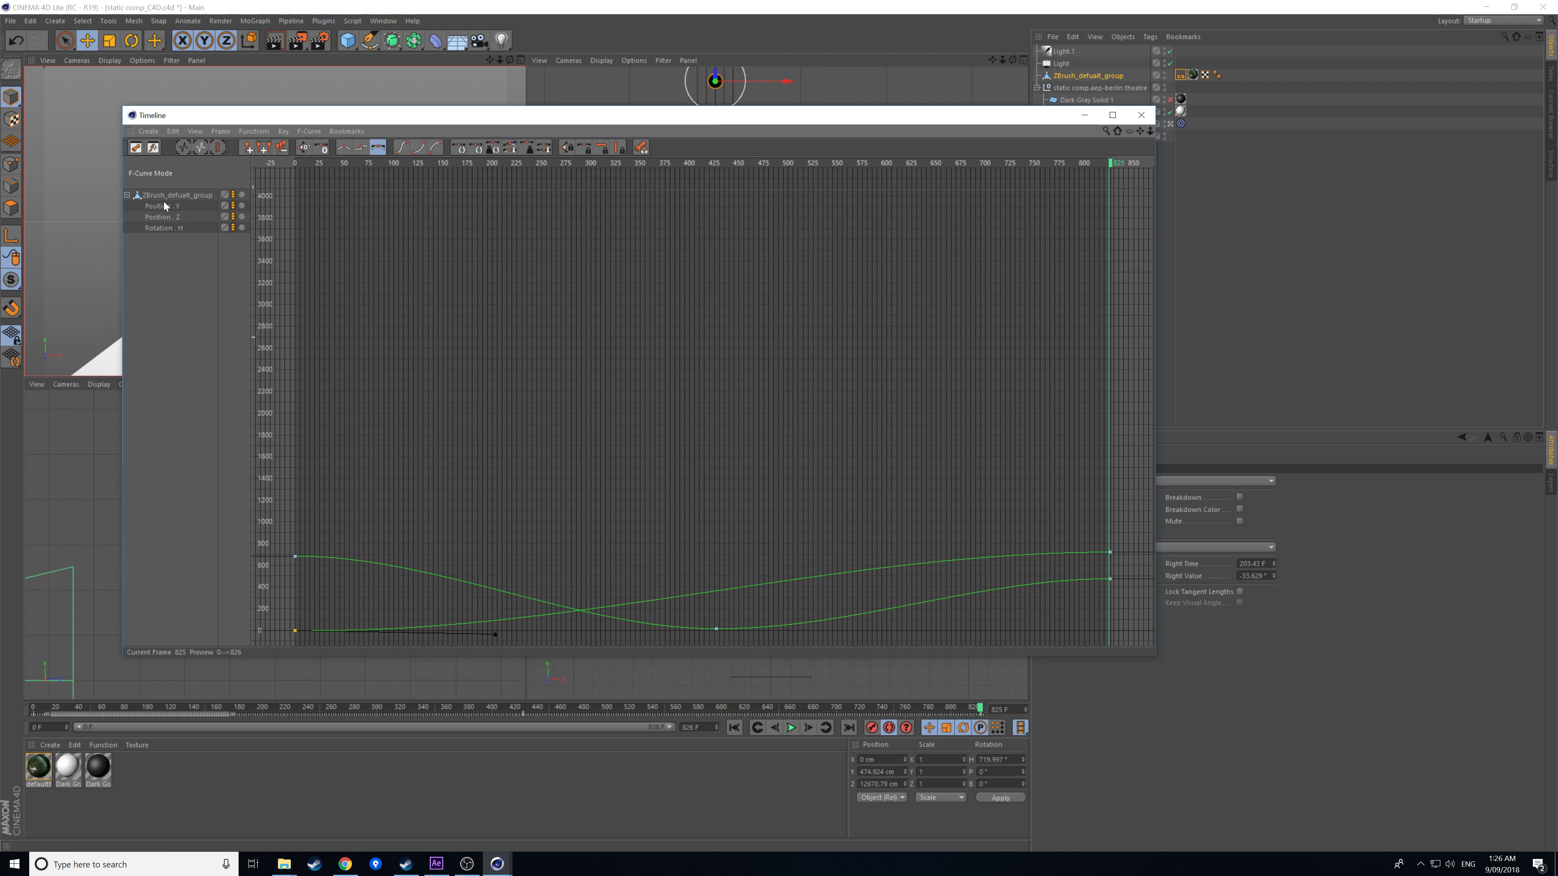
{"action": "left_click_drag", "start_coordinate": [496, 638], "coordinate": [490, 626]}
{"action": "right_click", "coordinate": [295, 634]}
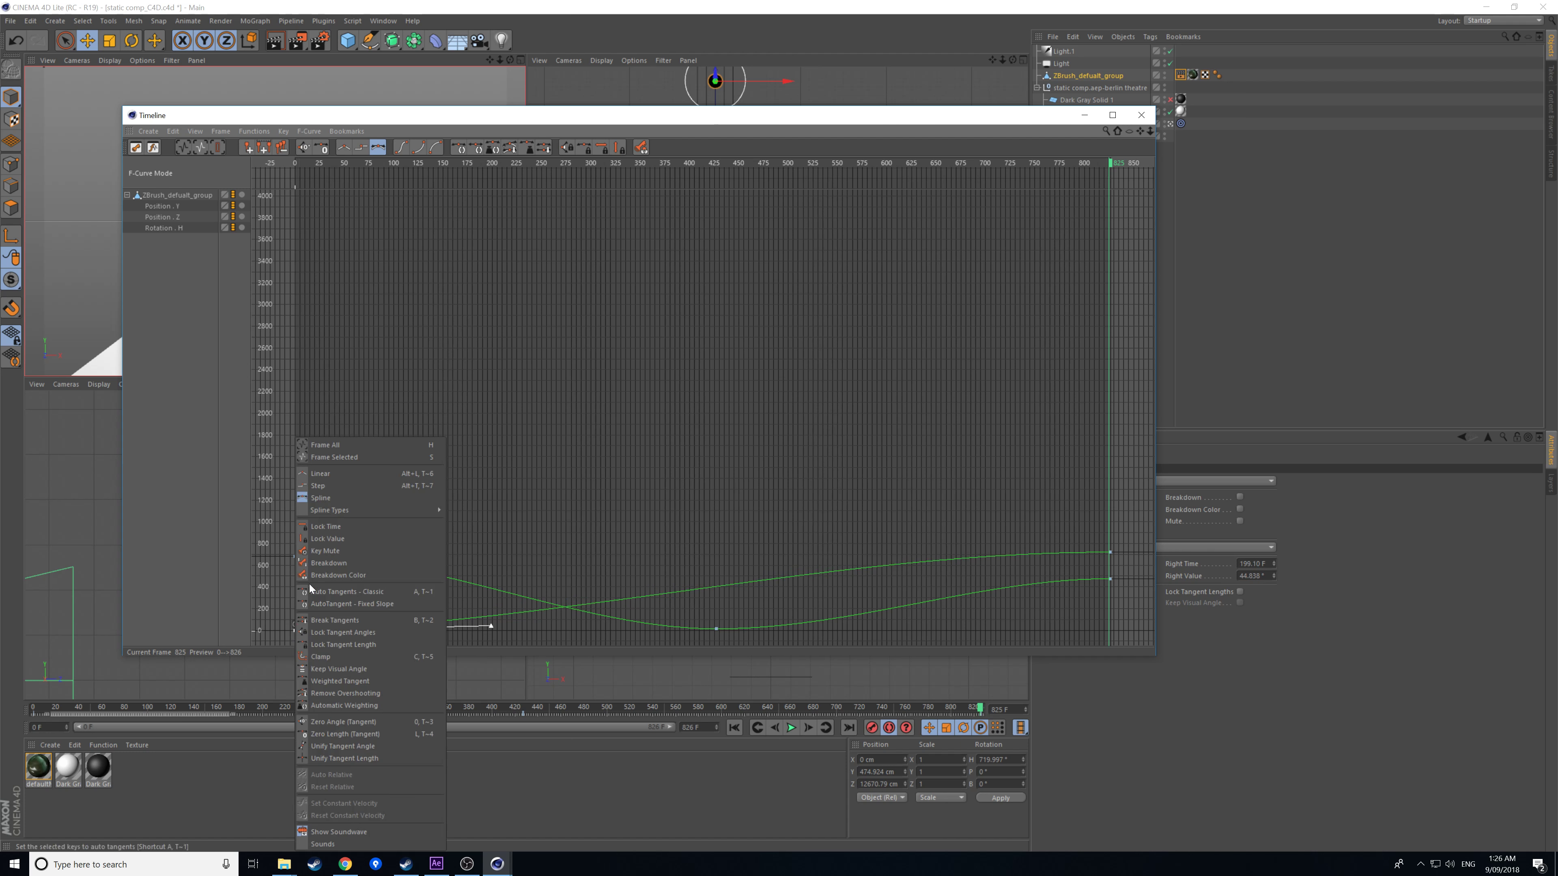
{"action": "left_click", "coordinate": [332, 475]}
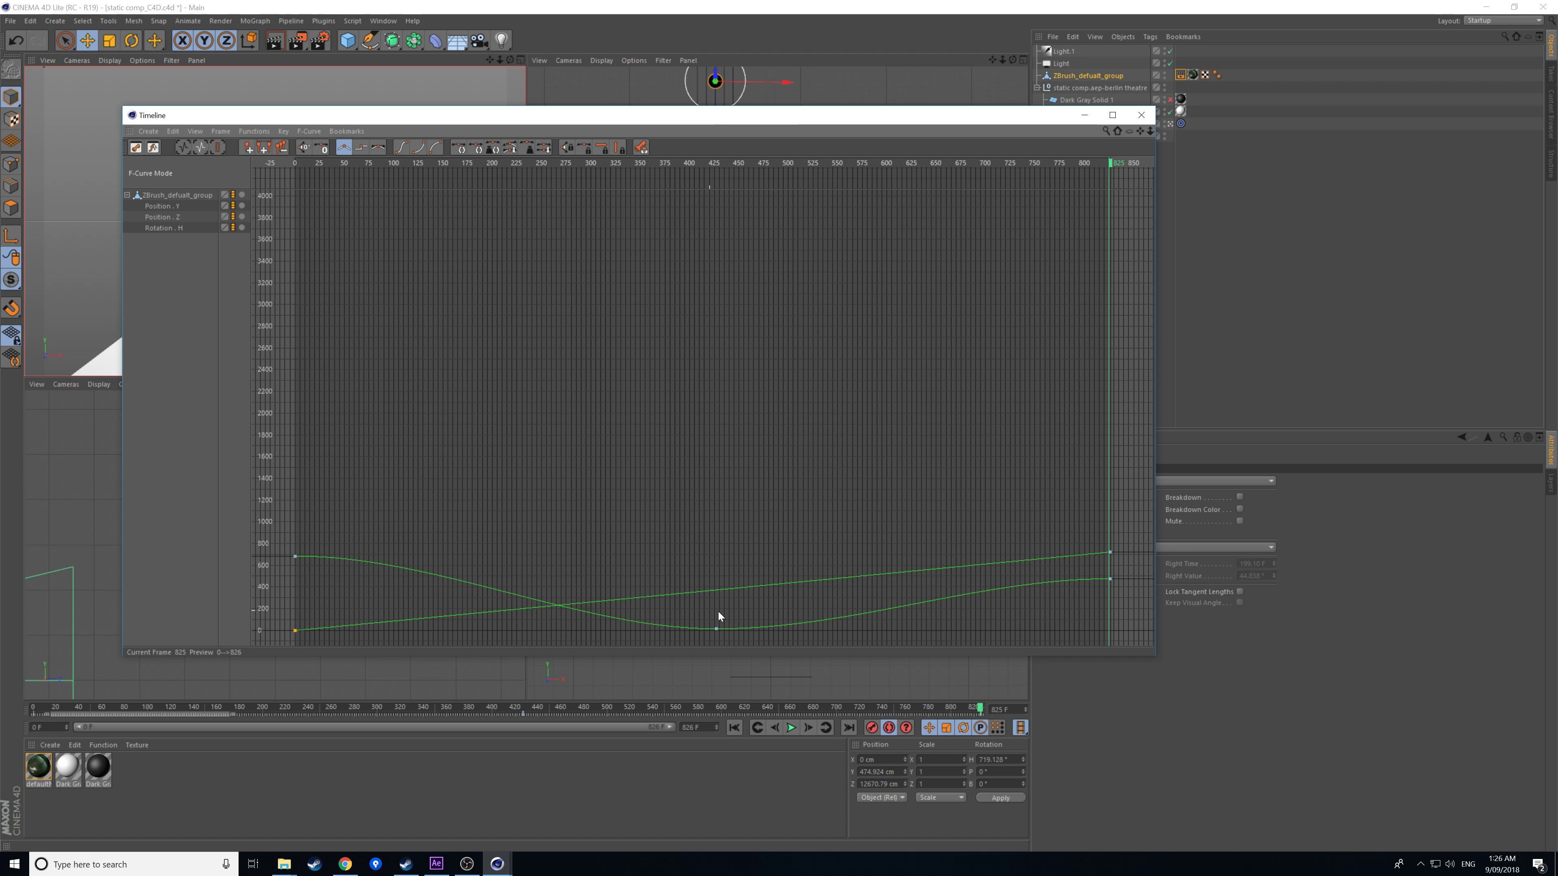
- Close the F-curve Timeline window and save the Cinema 4D project static comp_C4D.c4d
{"action": "left_click", "coordinate": [1140, 115]}
{"action": "left_click_drag", "start_coordinate": [347, 712], "coordinate": [992, 697]}
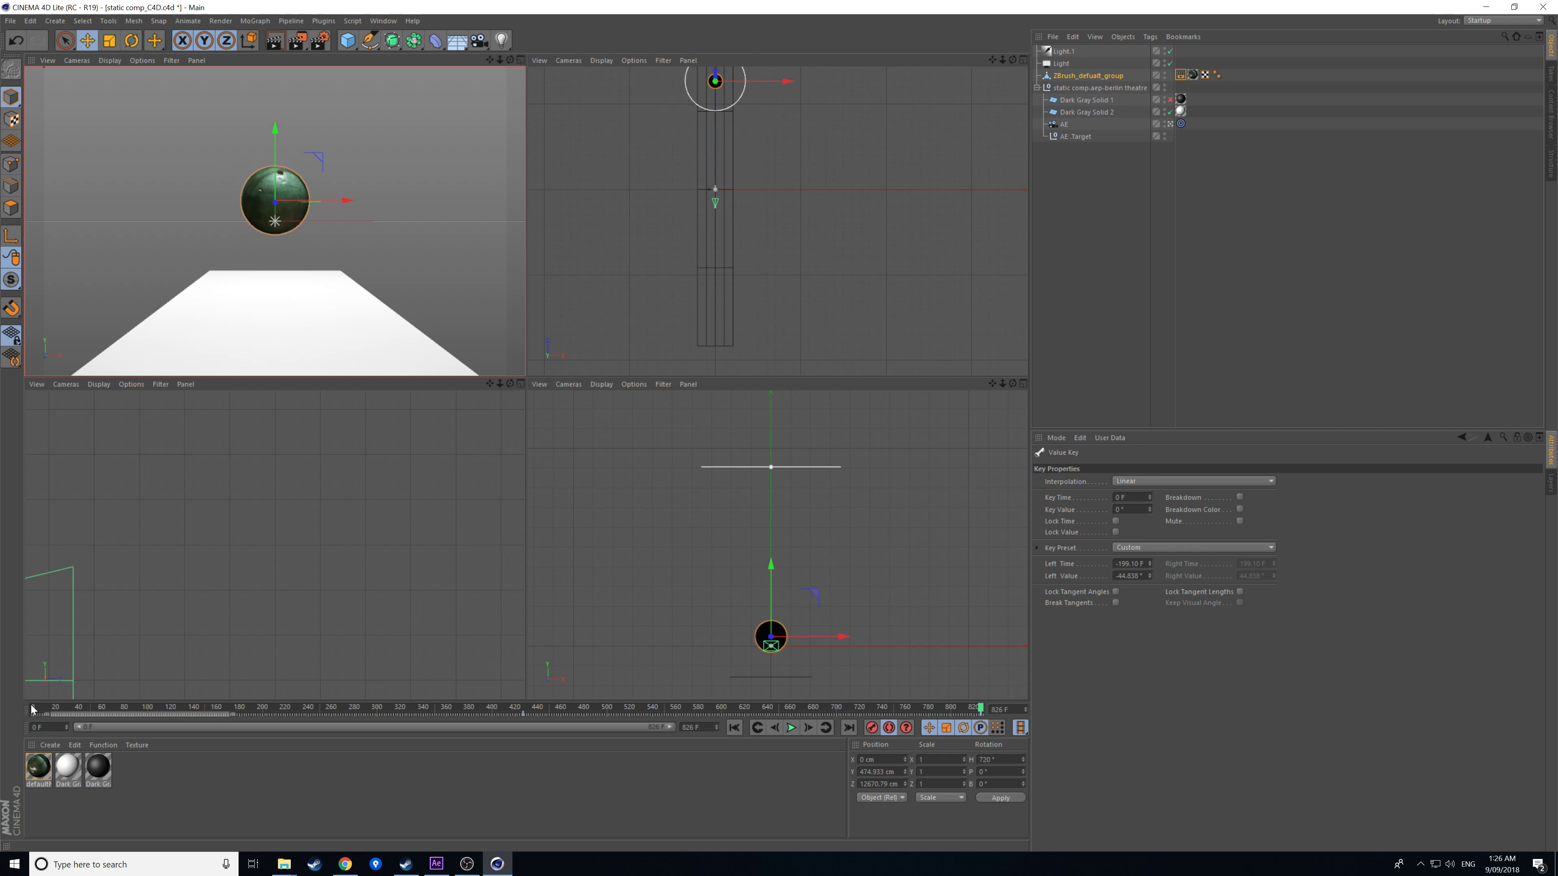
{"action": "left_click_drag", "start_coordinate": [38, 712], "coordinate": [994, 755]}
{"action": "left_click", "coordinate": [10, 20]}
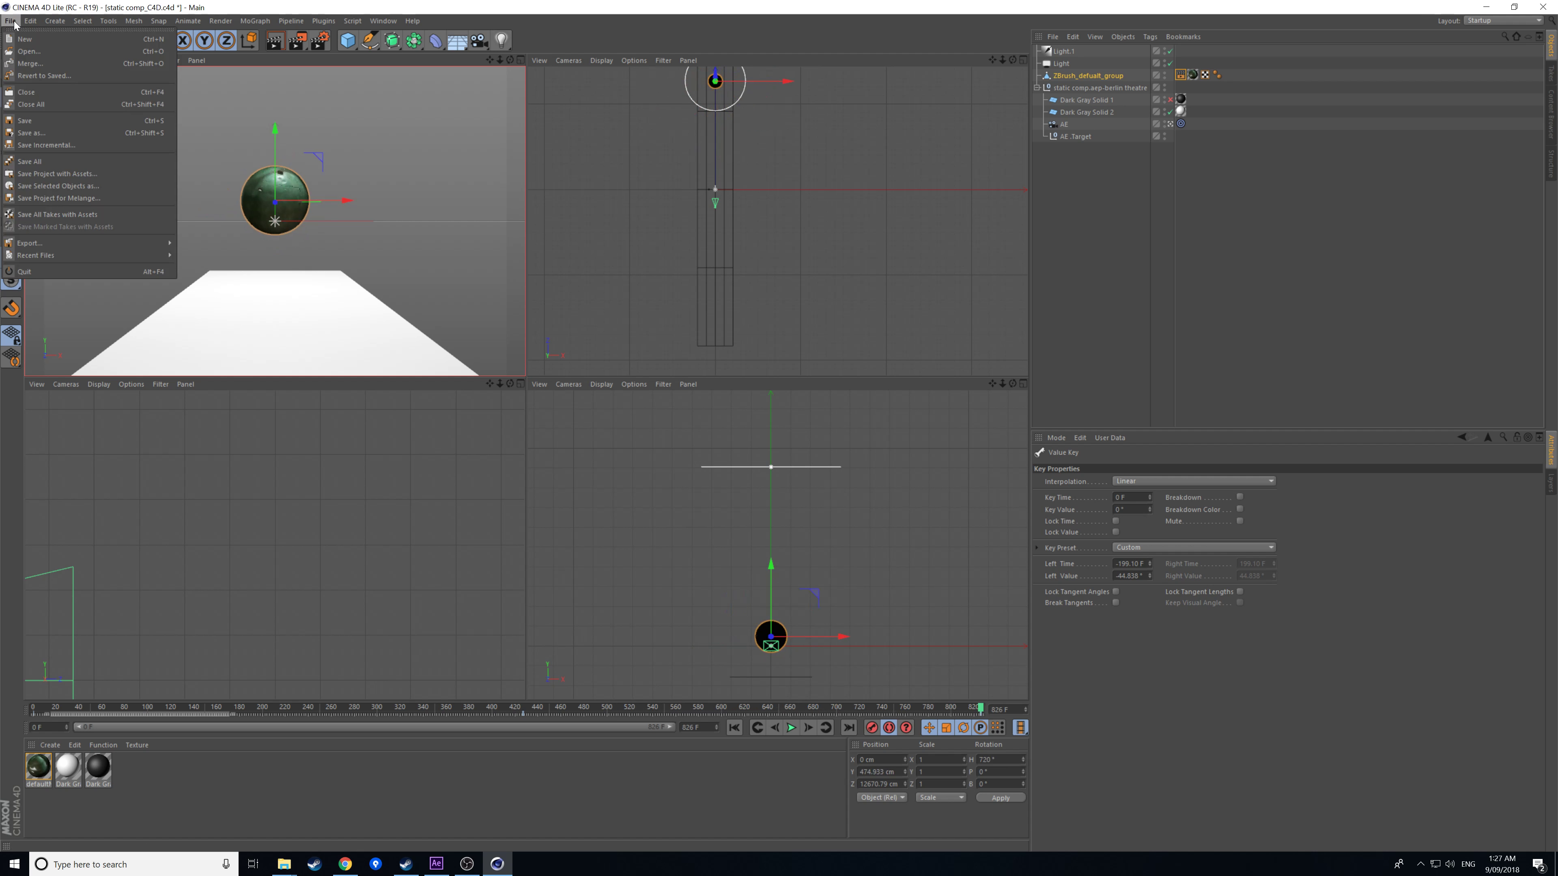
{"action": "left_click", "coordinate": [52, 123]}
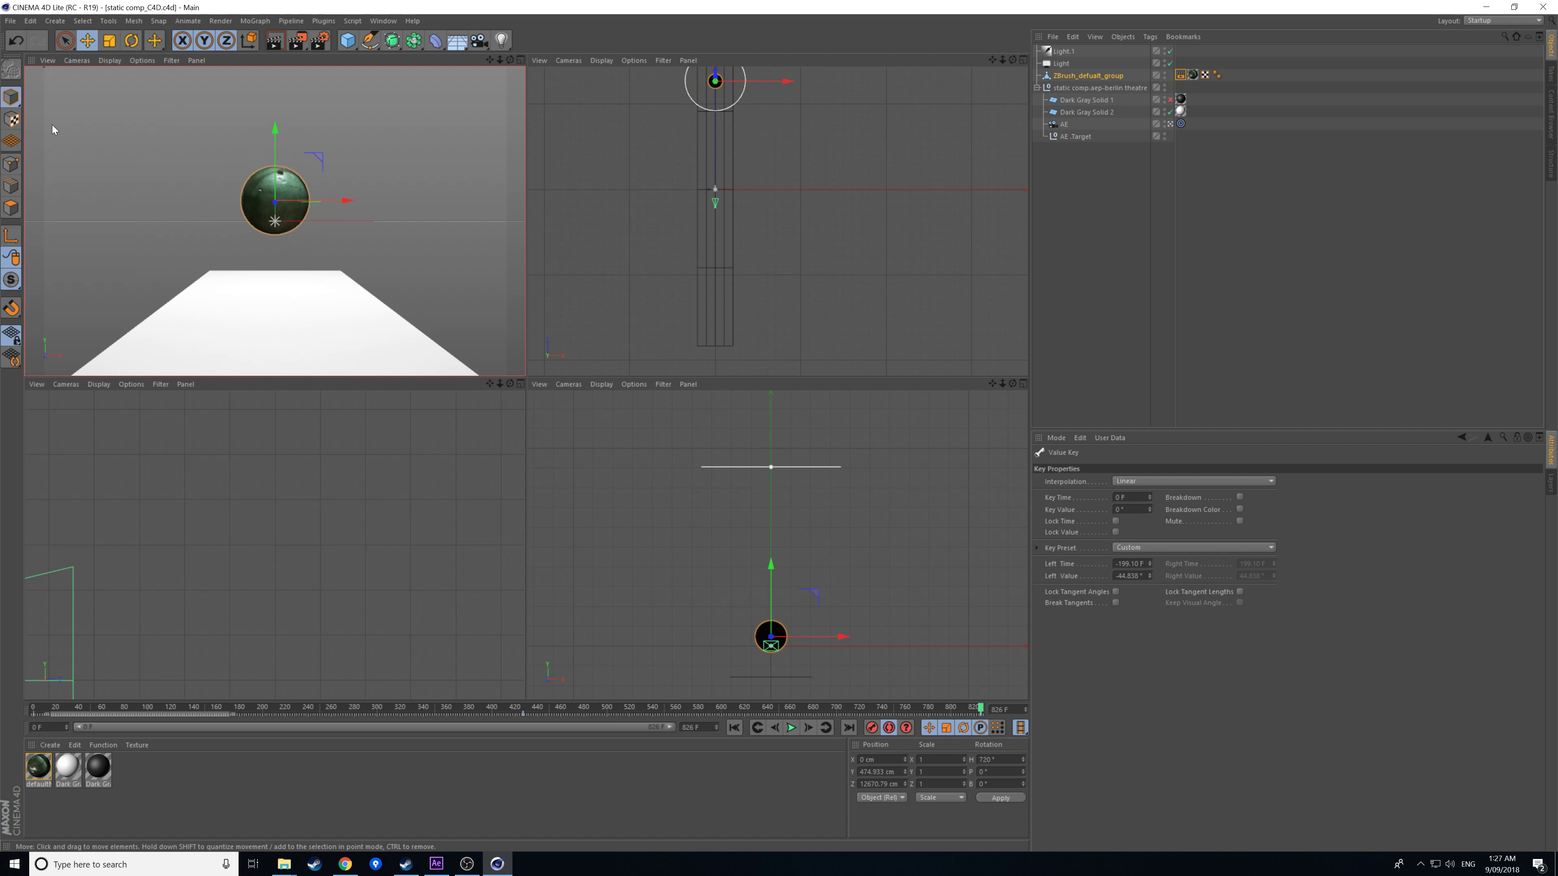
- Switch to After Effects, refresh the composite at 0:00:00:02 and save the static comp.aep project
{"action": "left_click", "coordinate": [438, 868]}
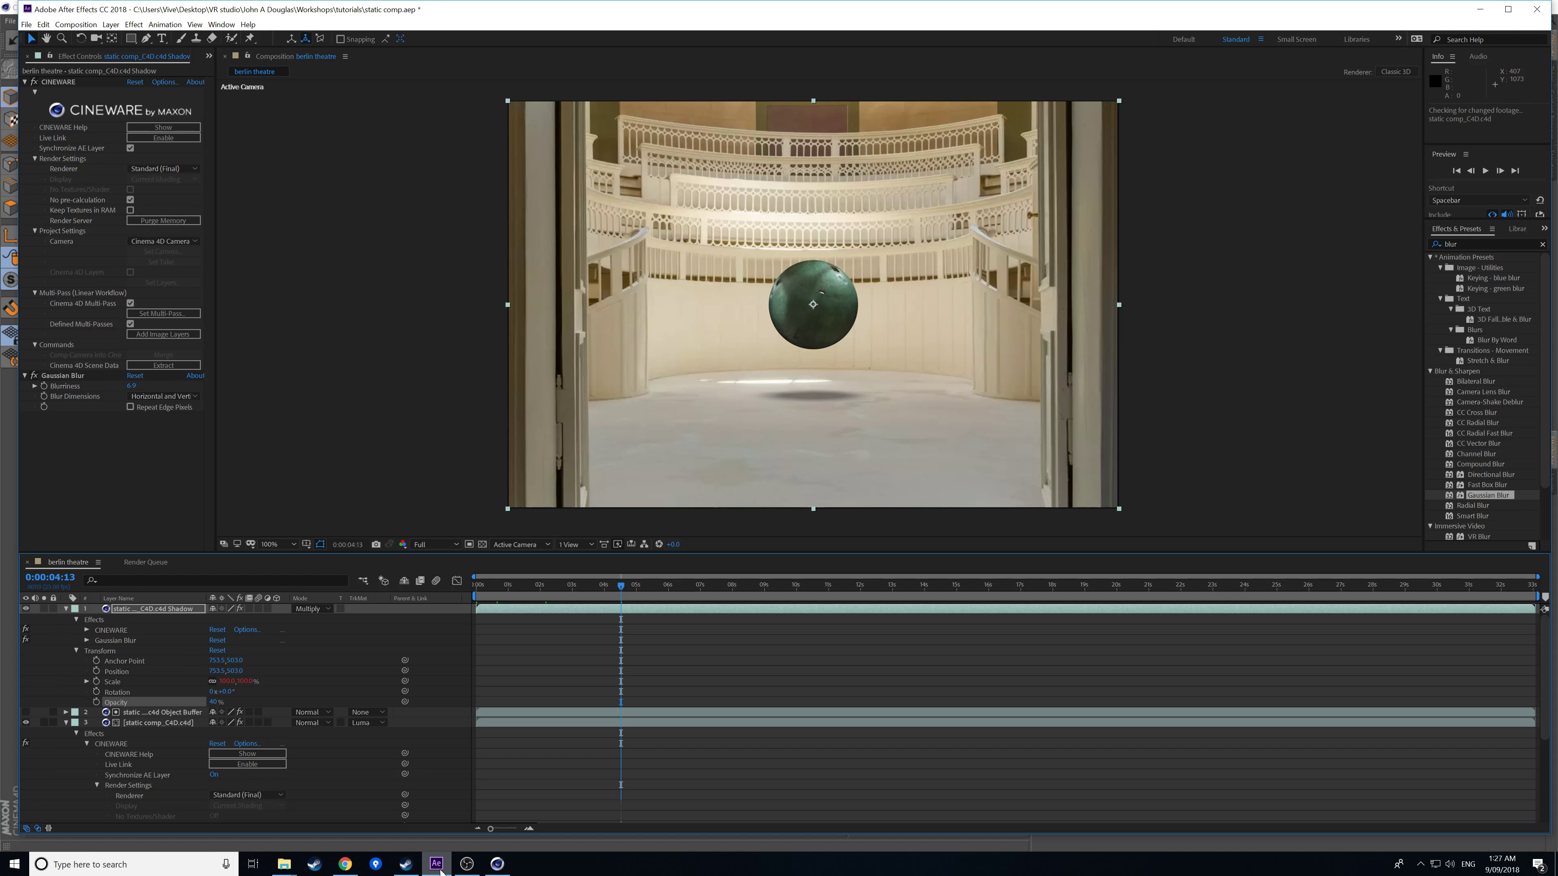
{"action": "left_click", "coordinate": [503, 587]}
{"action": "left_click_drag", "start_coordinate": [502, 588], "coordinate": [480, 588]}
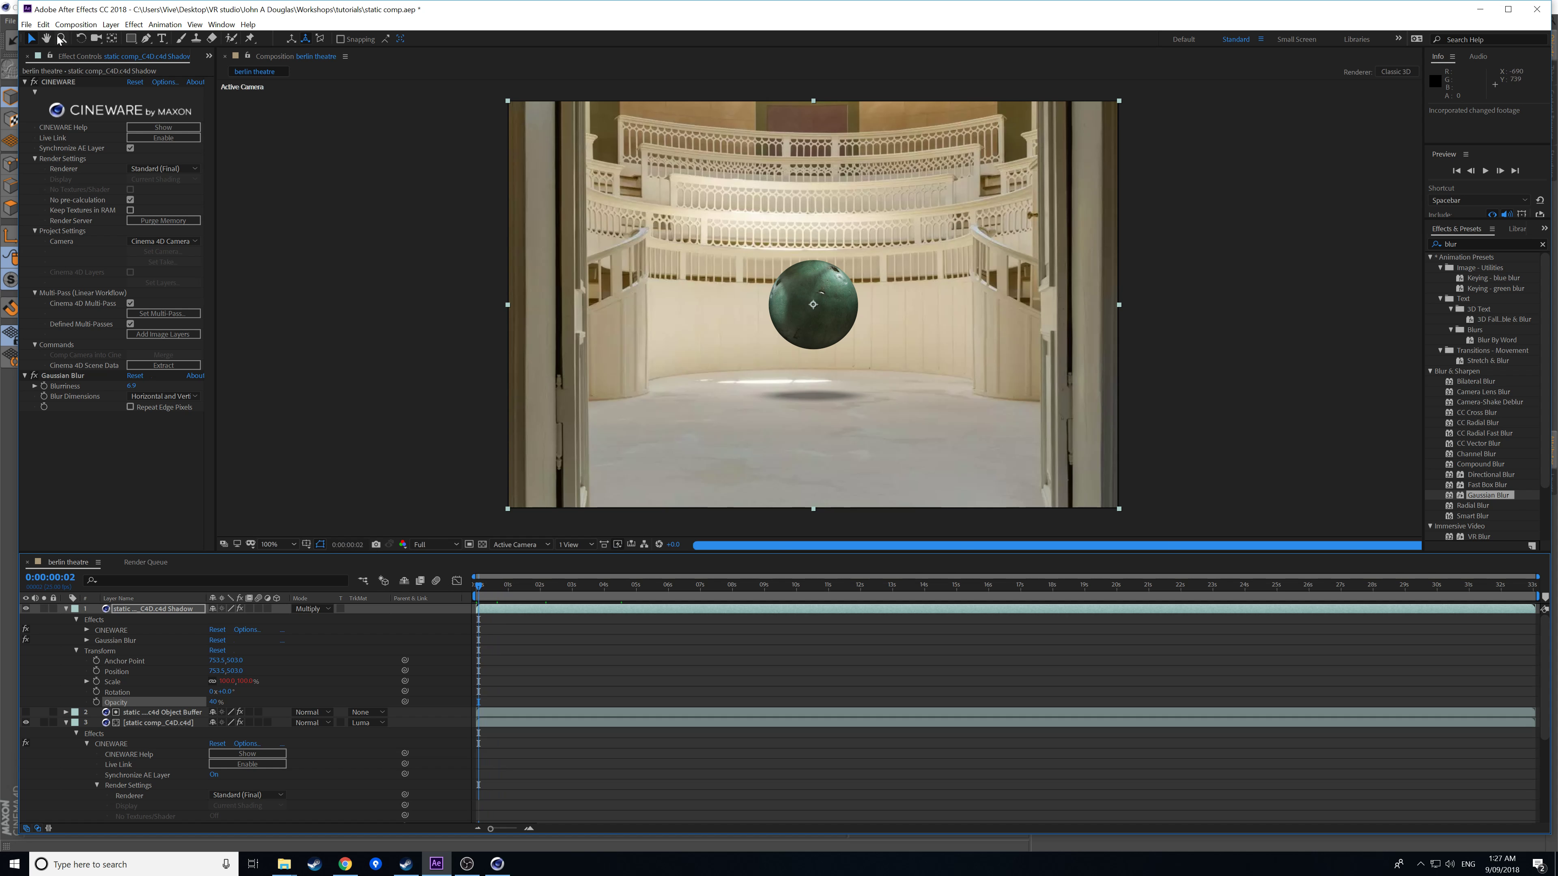
{"action": "left_click", "coordinate": [27, 25]}
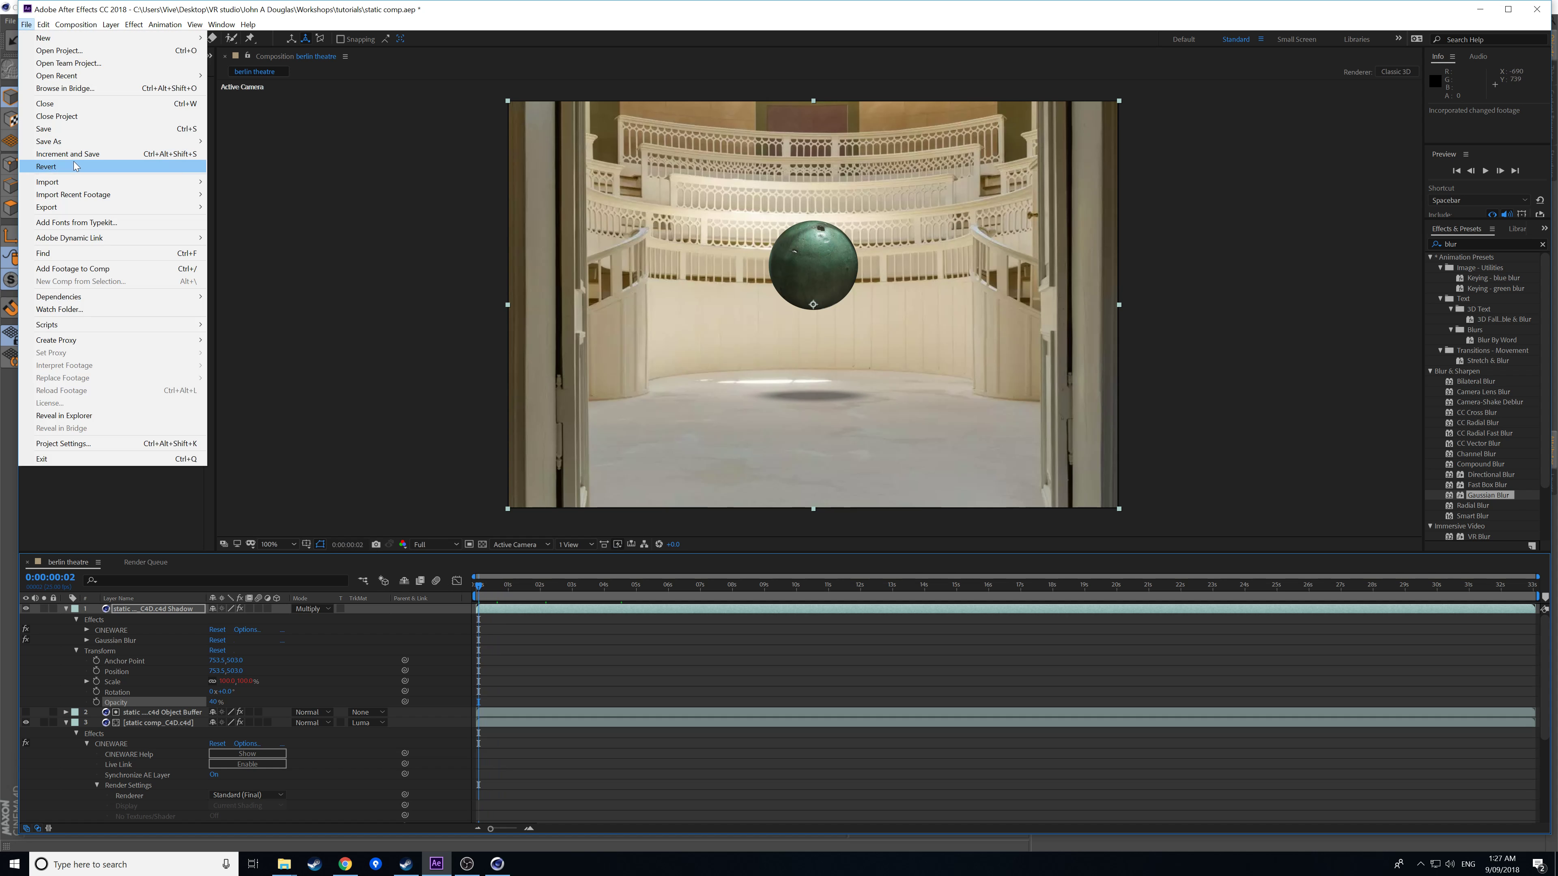
{"action": "left_click", "coordinate": [44, 128]}
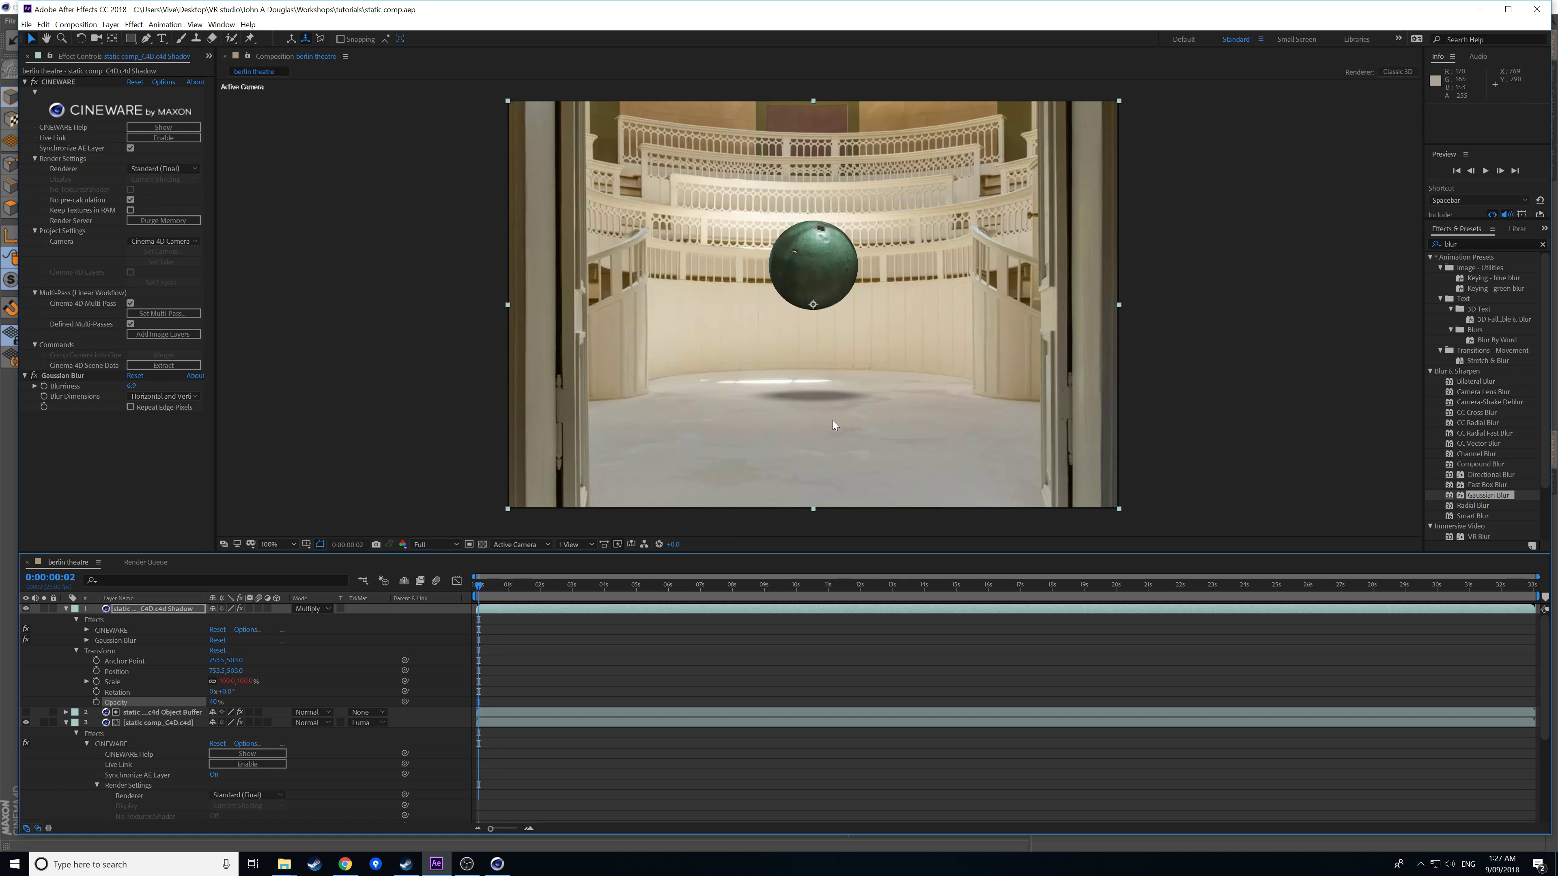
- Check the sphere's rotation and height in the composite at 0:00:06:18, 0:00:10:19, 0:00:12:03 and 0:00:32:04
{"action": "left_click_drag", "start_coordinate": [503, 588], "coordinate": [694, 588]}
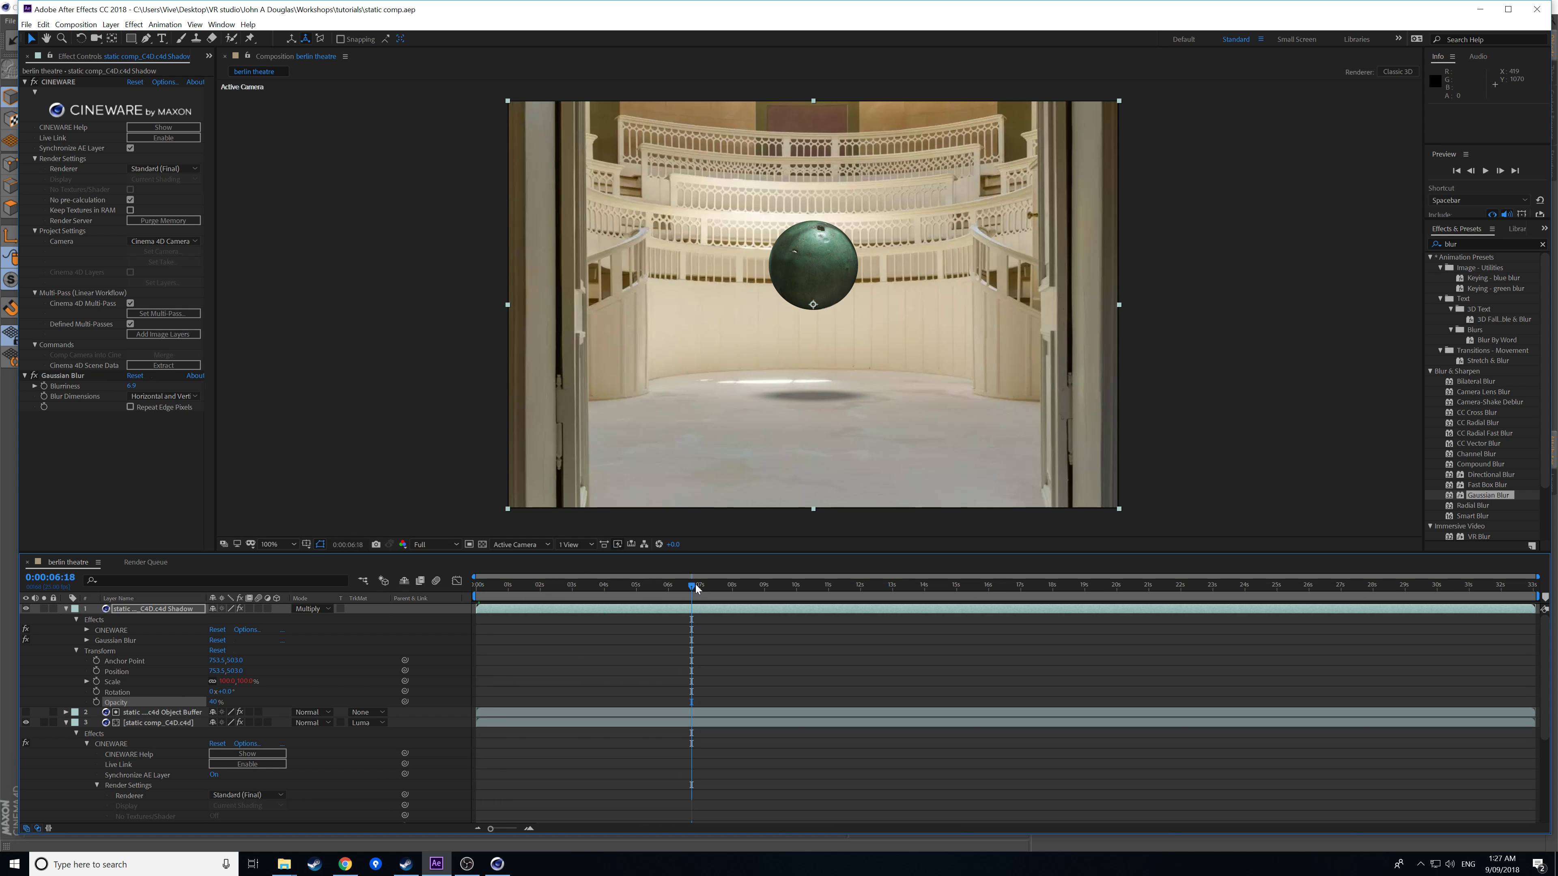
{"action": "left_click", "coordinate": [820, 588]}
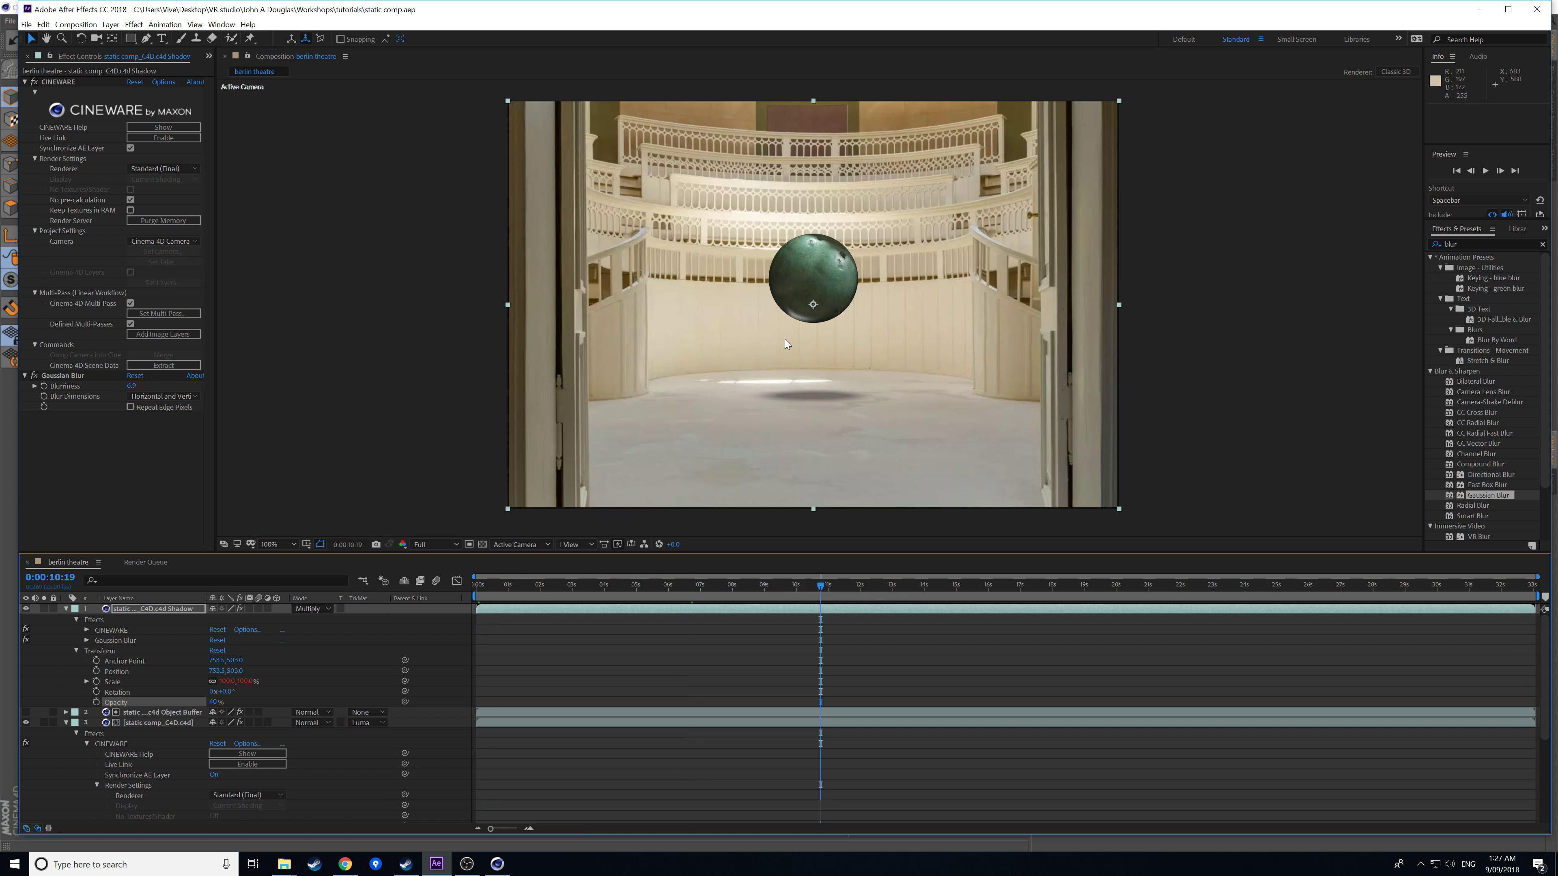
{"action": "left_click", "coordinate": [865, 588]}
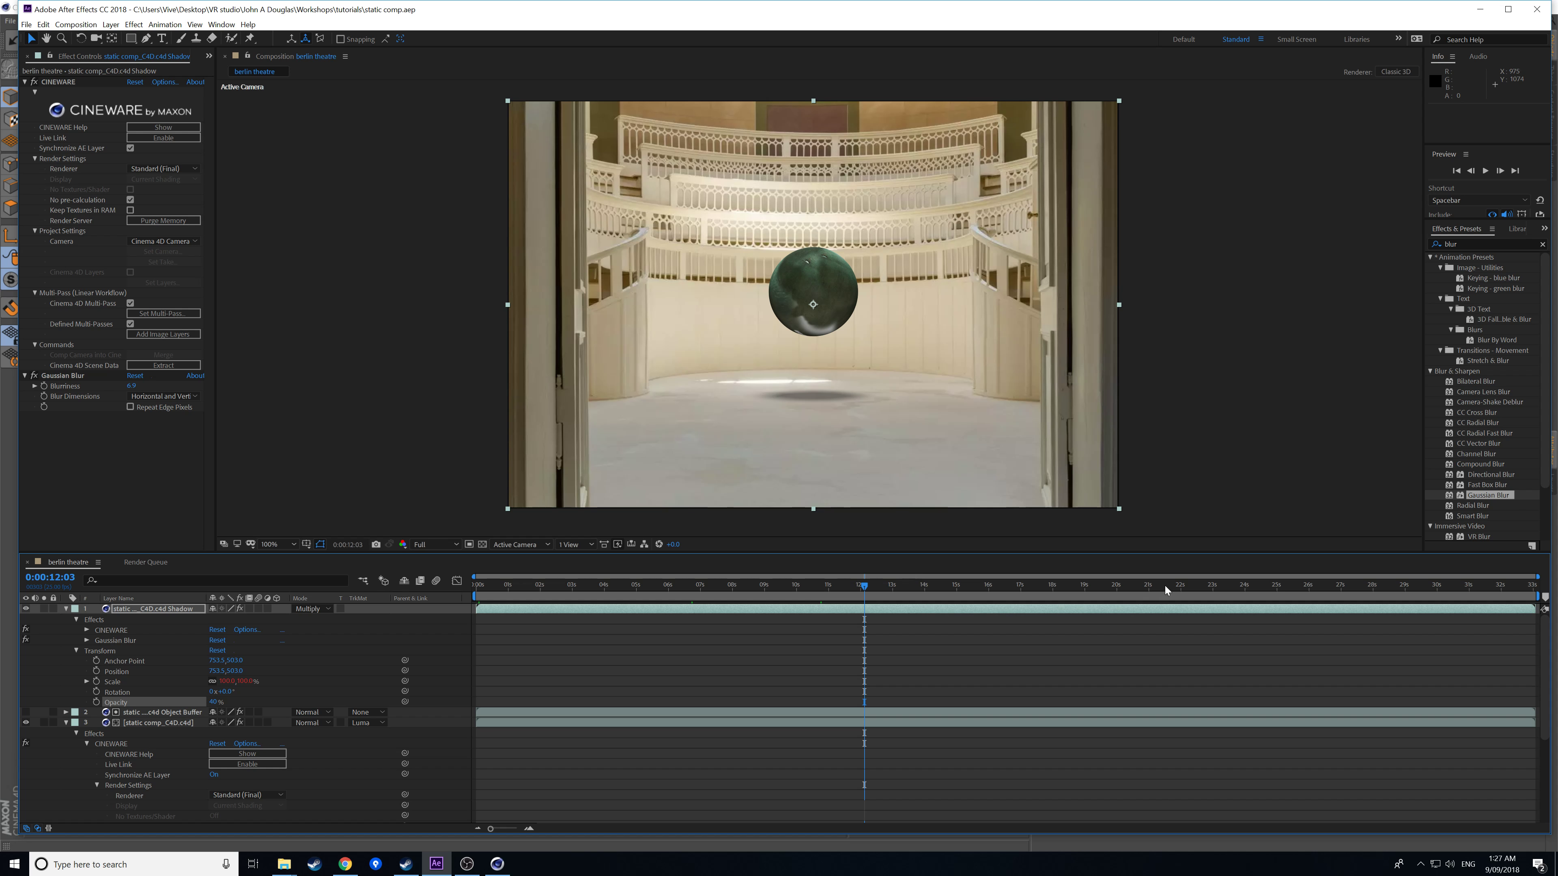
{"action": "left_click", "coordinate": [1504, 588]}
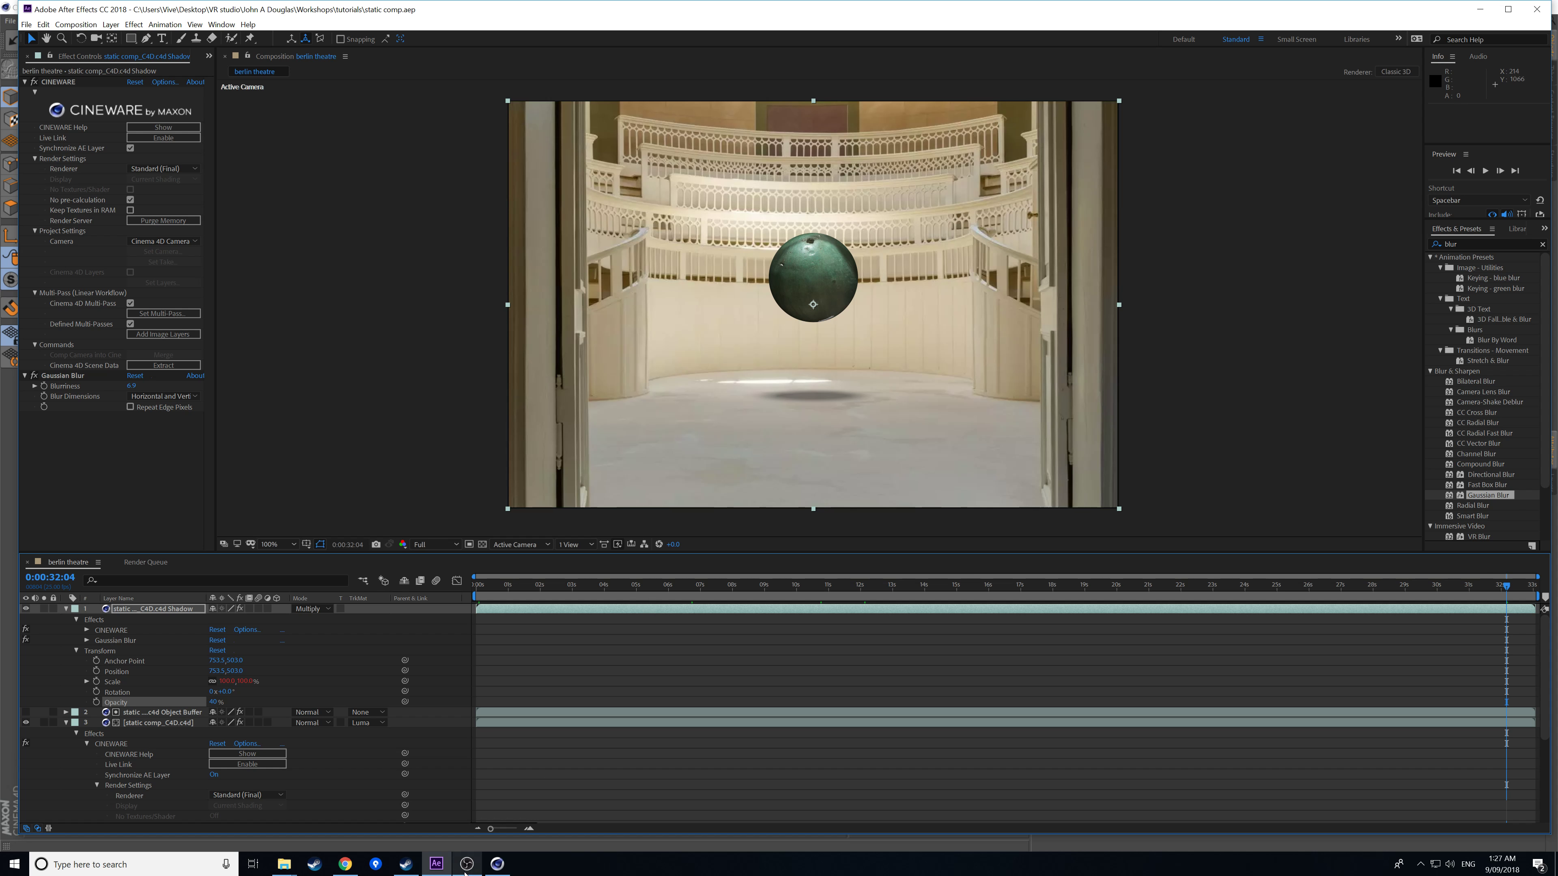
{"action": "left_click", "coordinate": [466, 864]}
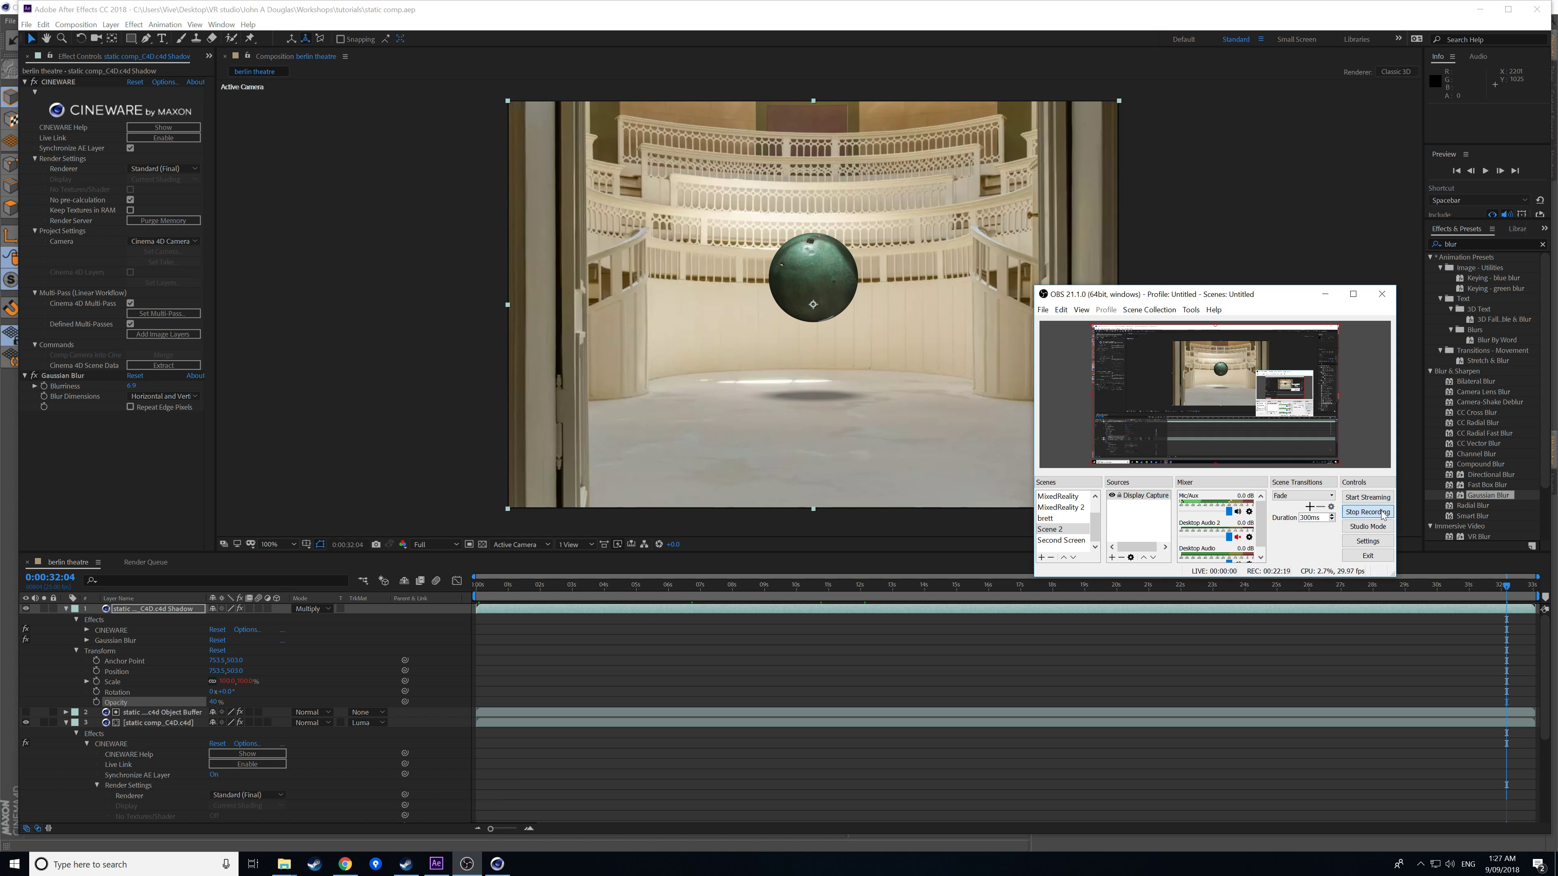